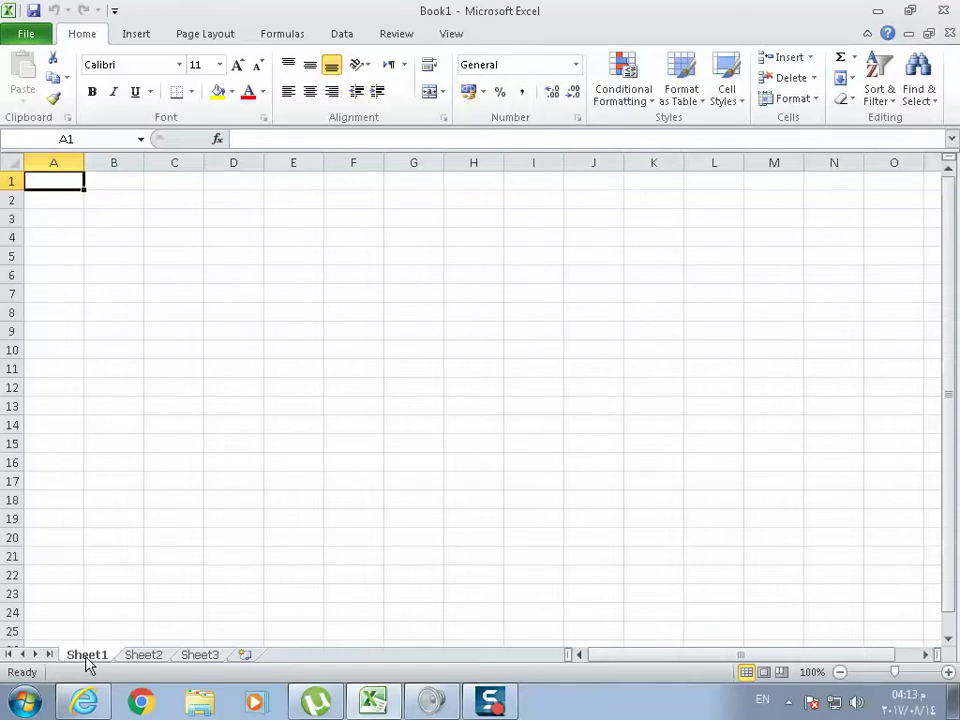
Enter 'our budget contains 5 months' in cell B2
right_click(88, 662)
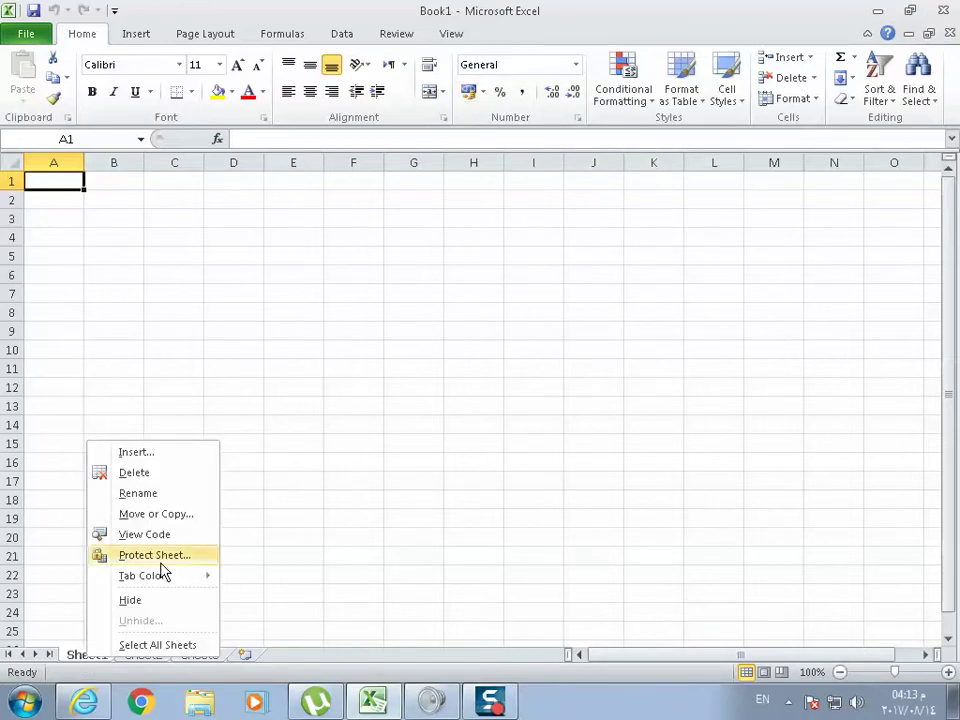
click(480, 340)
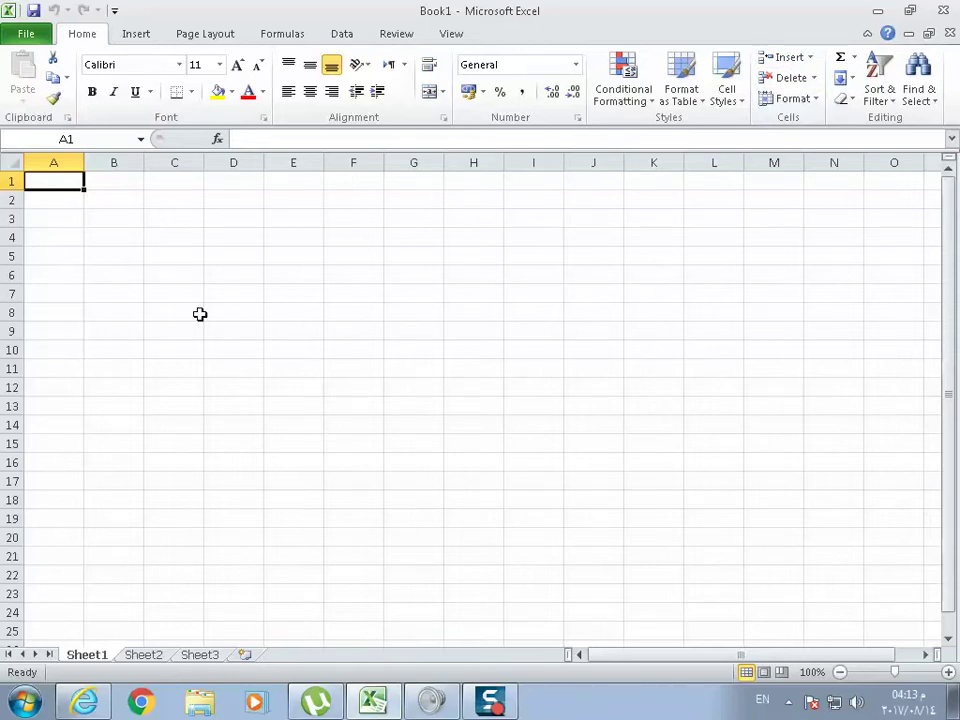
click(124, 199)
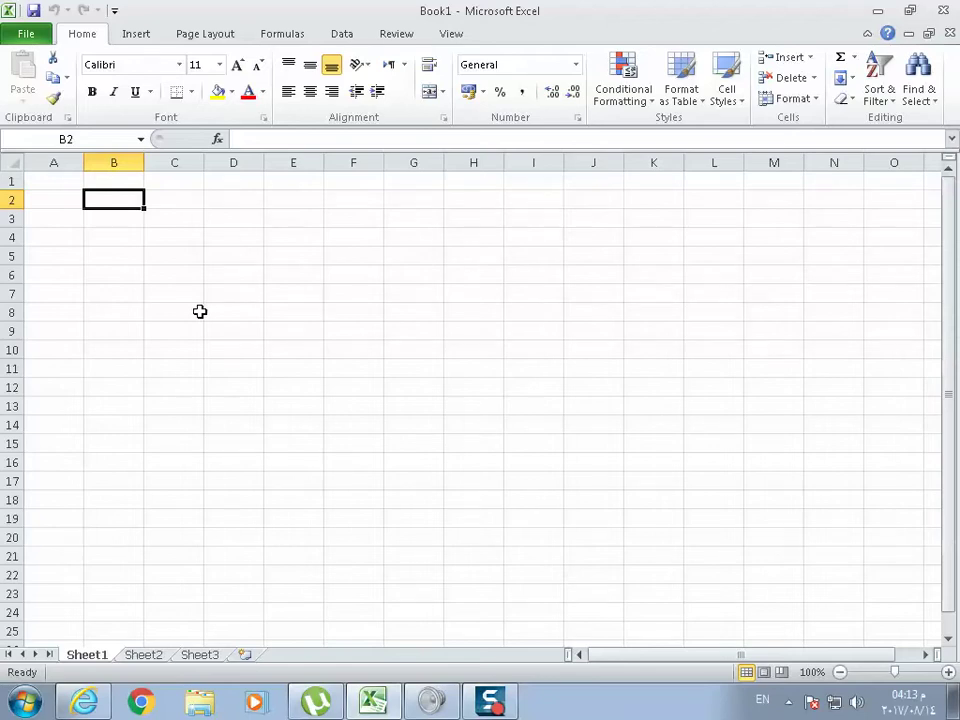
text(our)
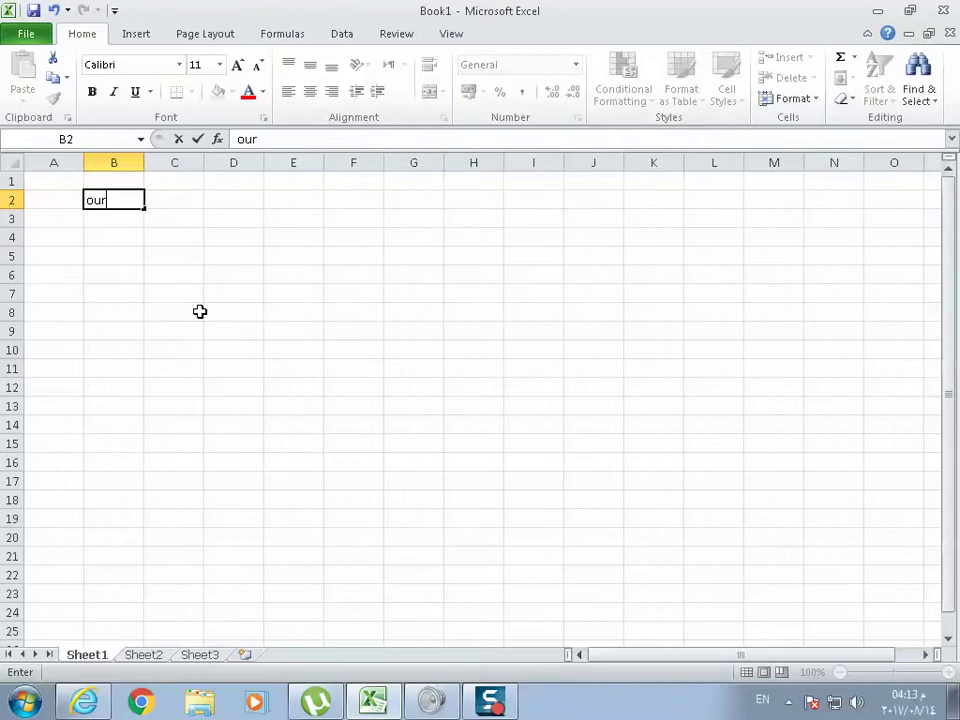
text( budg)
text(et co)
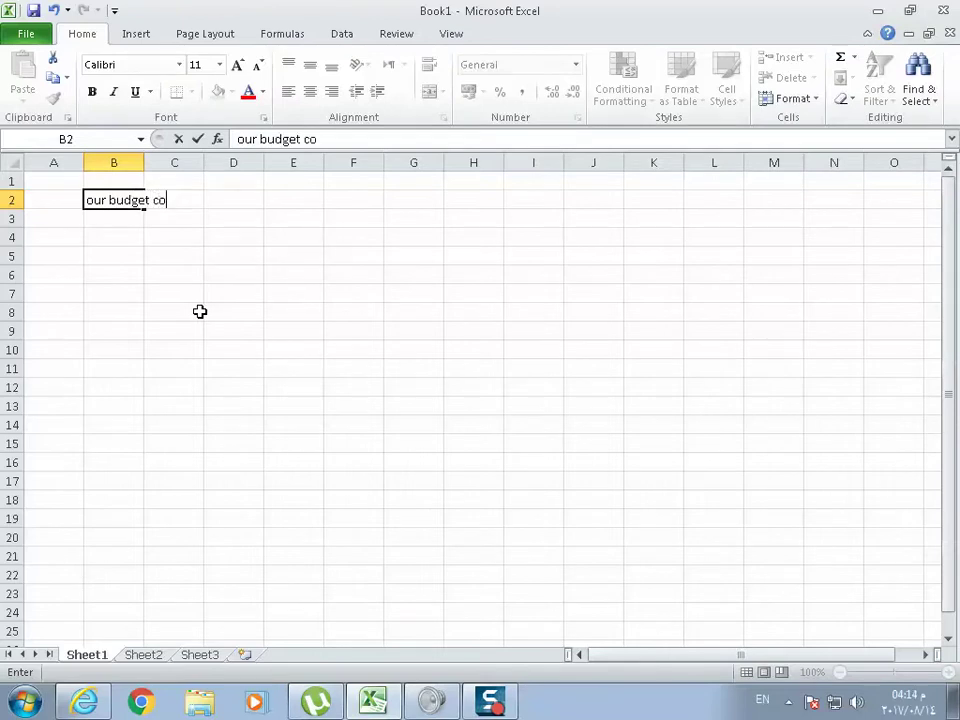
text(ntains)
text( 5 mon)
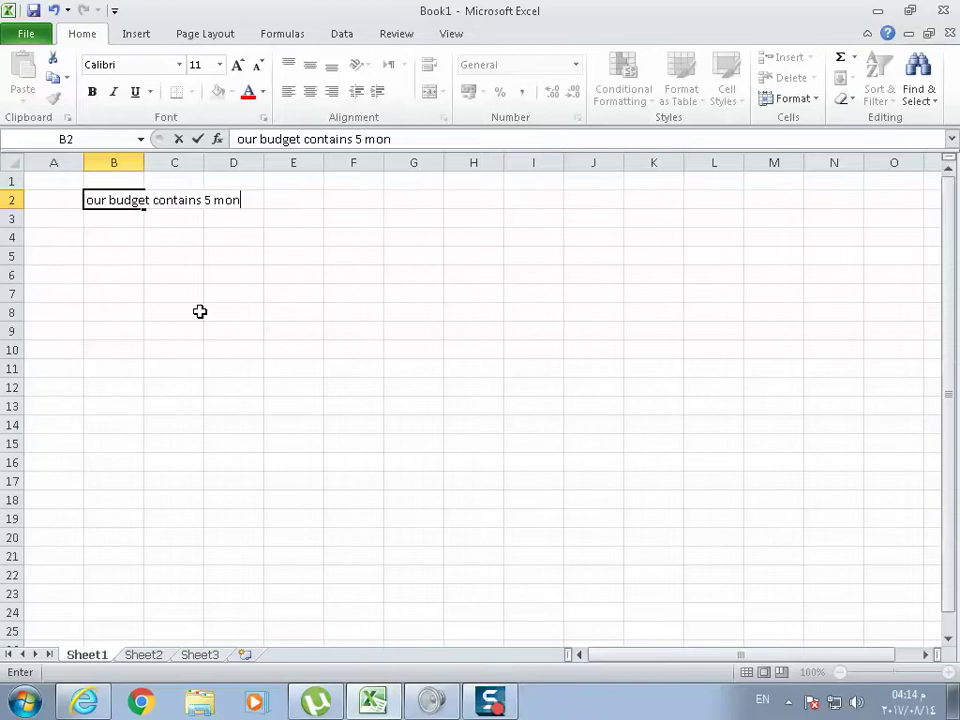
text(ths)
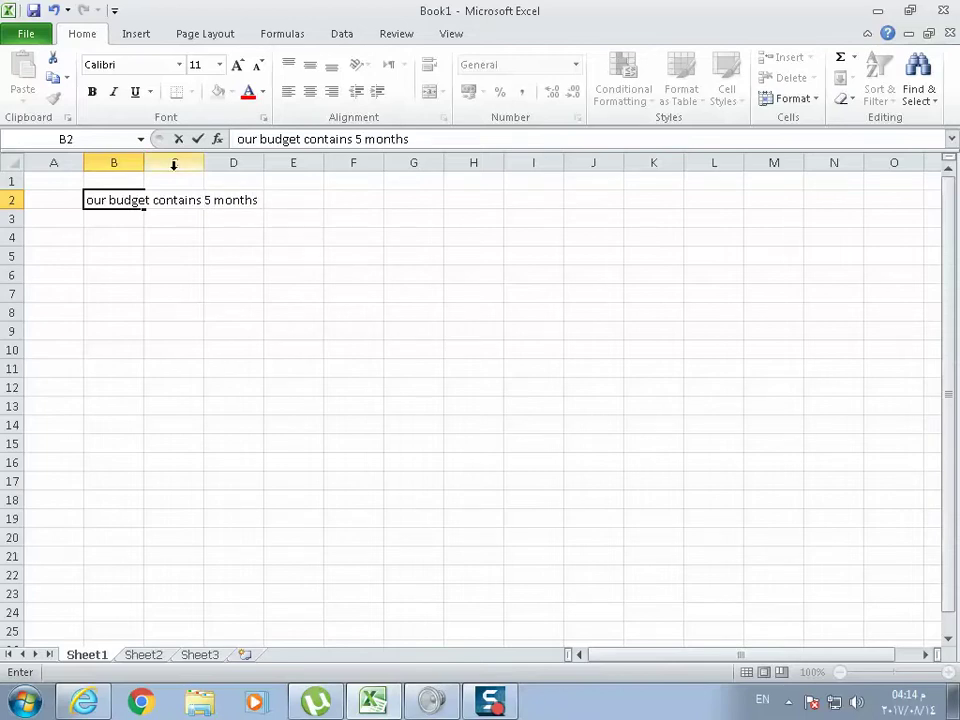
click(148, 272)
Turn Wrap Text on for B2 and back off, keeping the sentence on one line
click(124, 203)
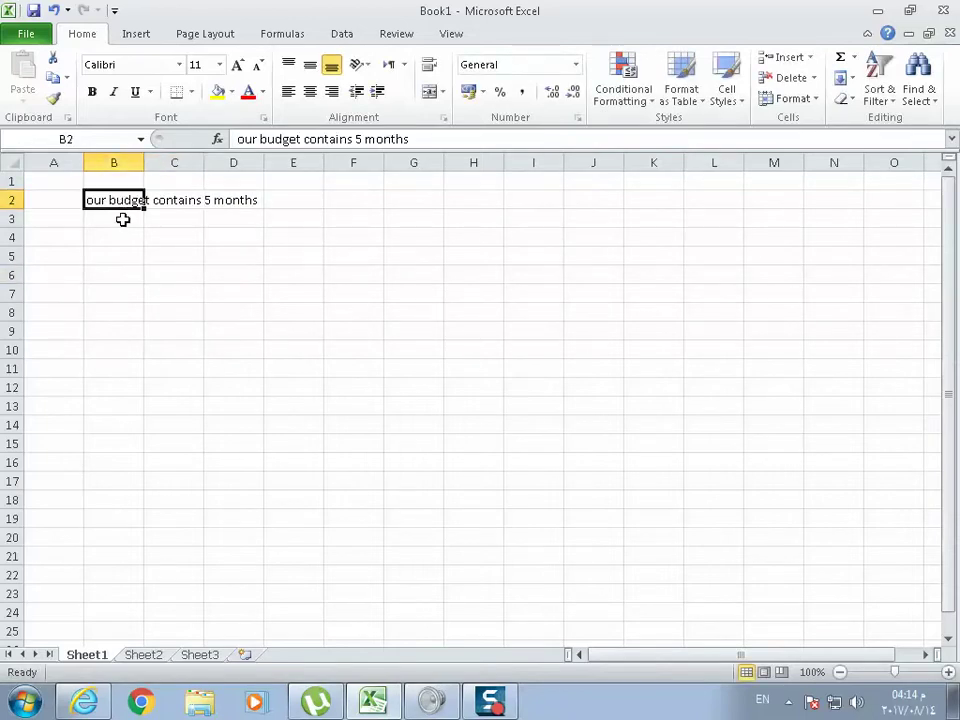
click(147, 216)
click(122, 199)
click(162, 273)
click(124, 210)
click(430, 68)
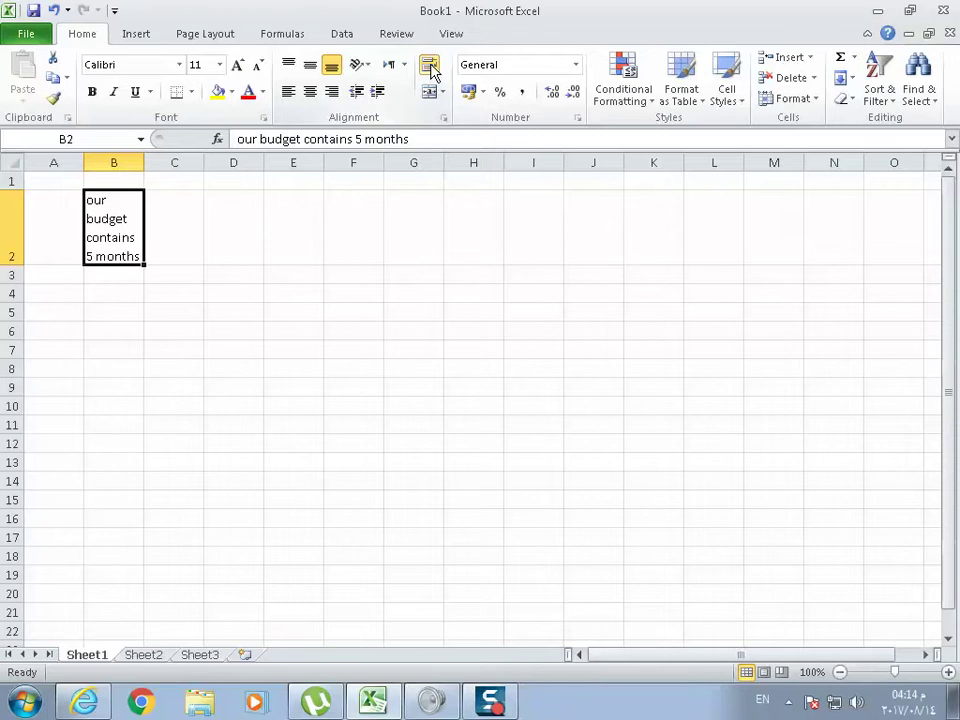
click(431, 68)
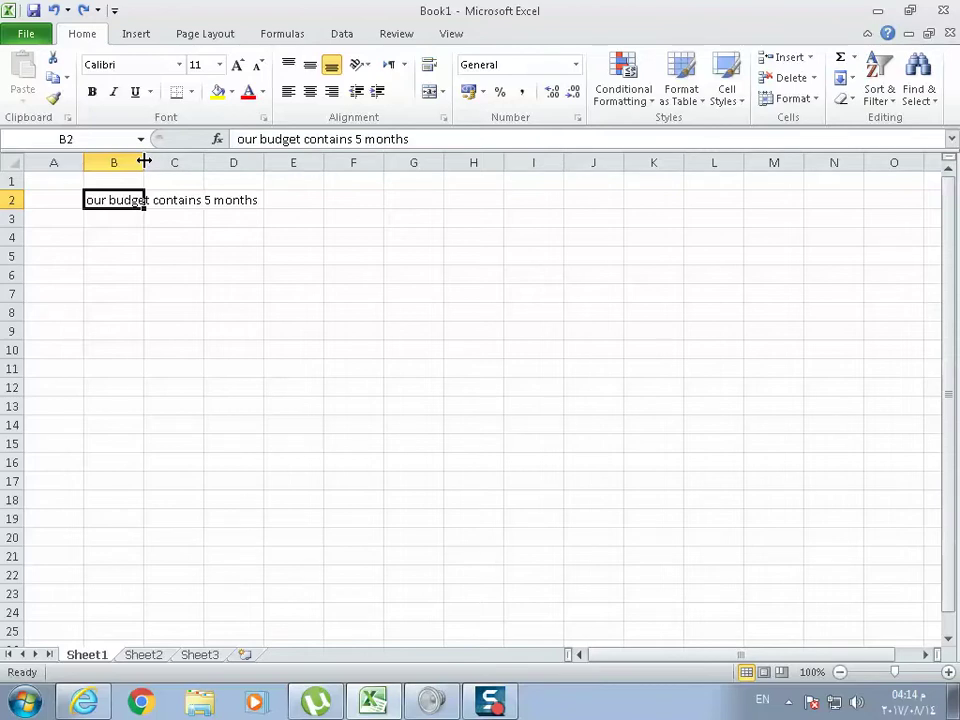
Autofit column B by double-clicking its border, undo it, then autofit via Format
double_click(144, 161)
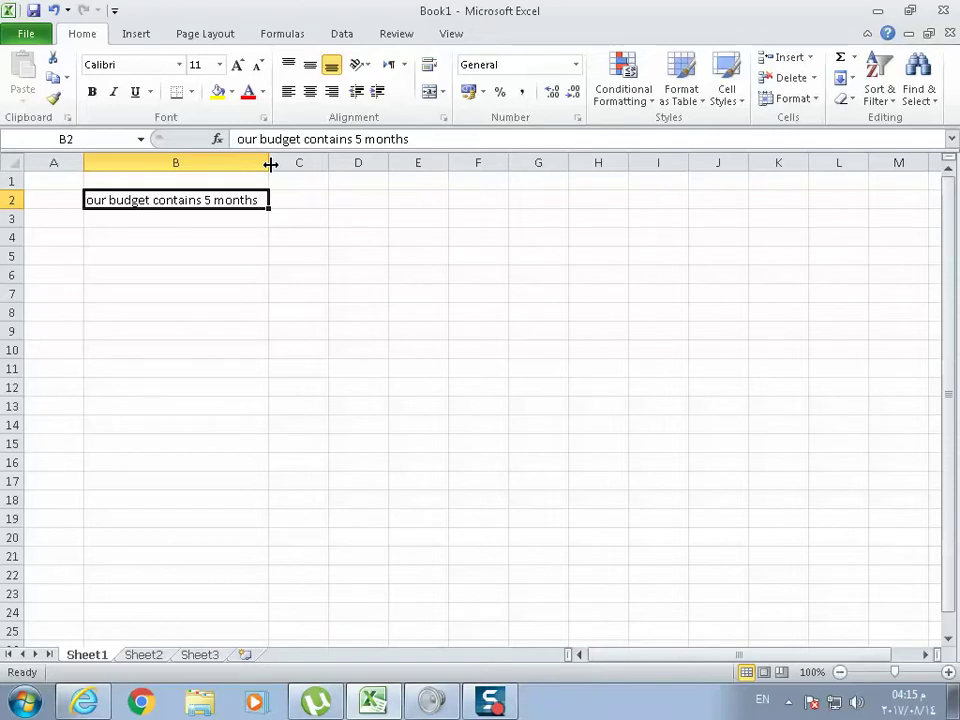
click(56, 10)
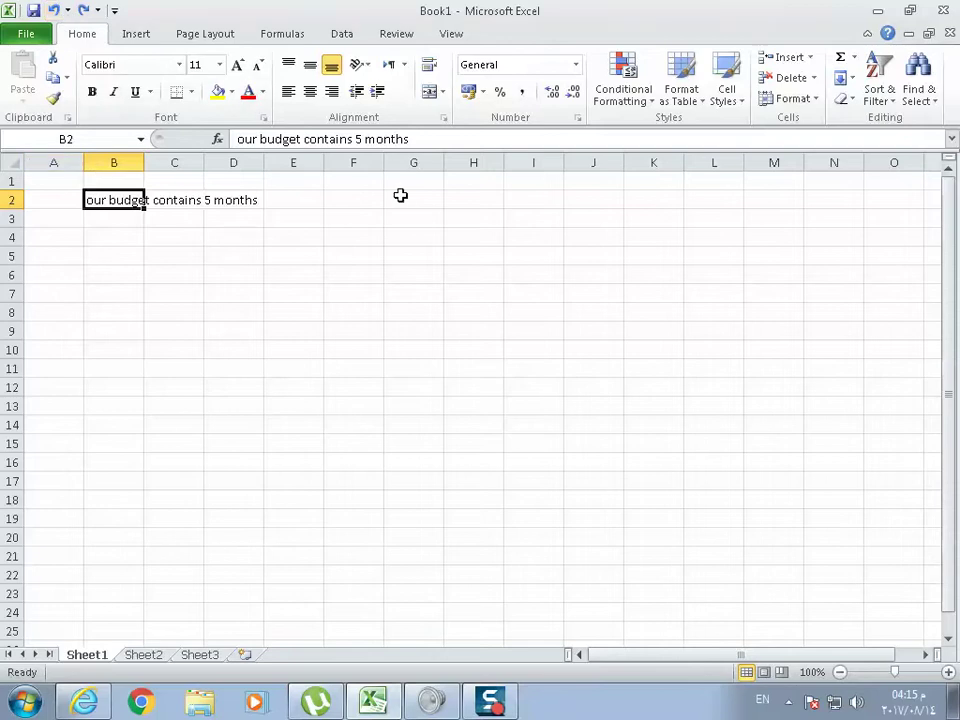
click(816, 100)
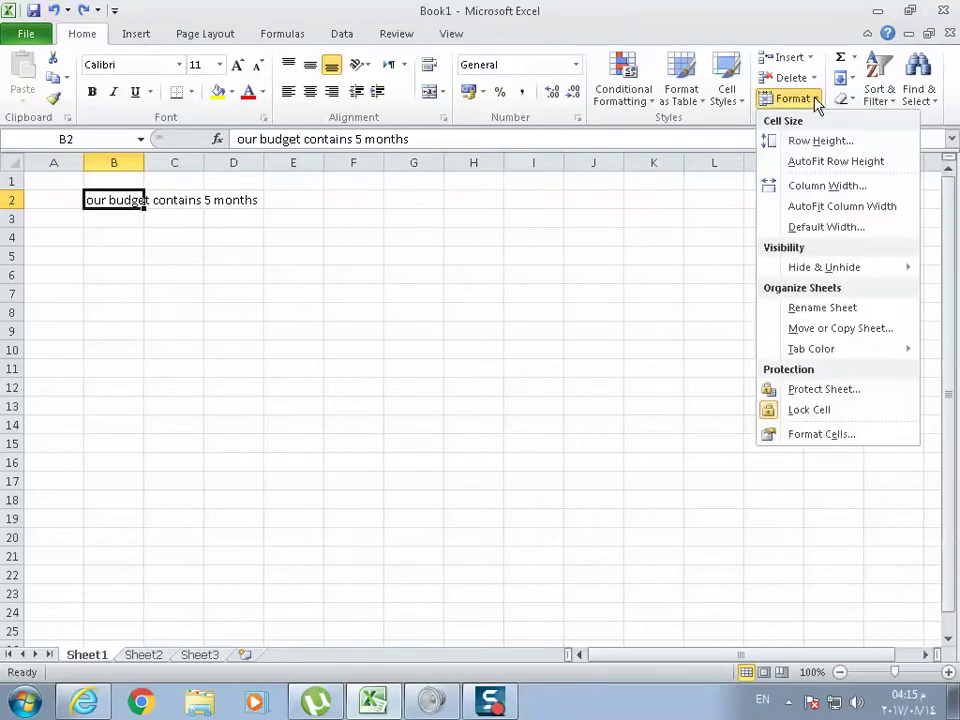
click(860, 207)
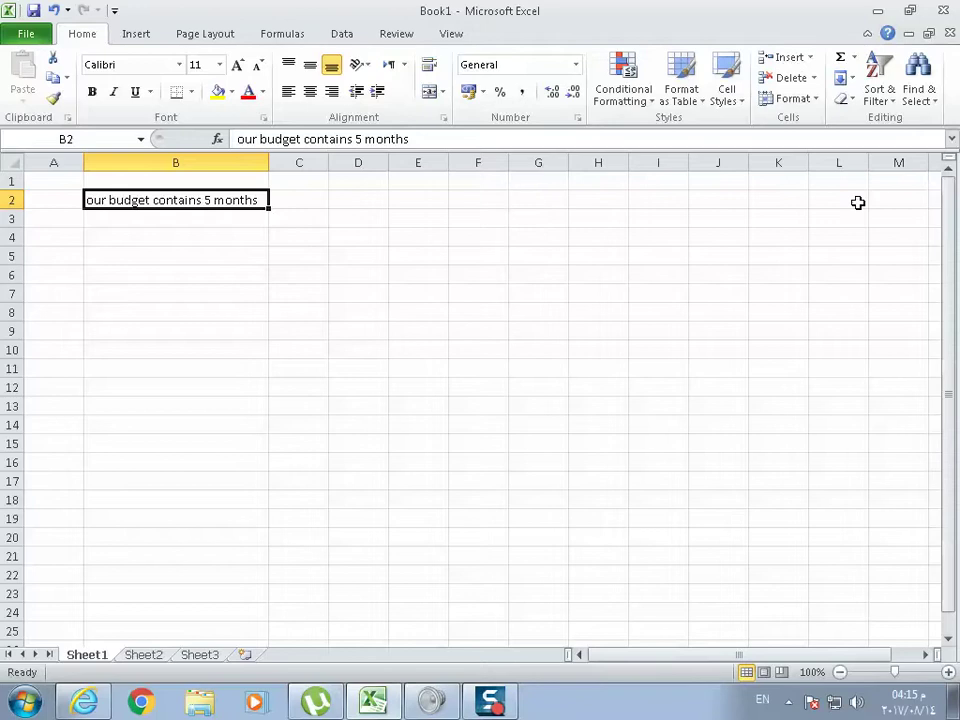
Undo the autofit and drag column B's border wider to 26.14
right_click(858, 203)
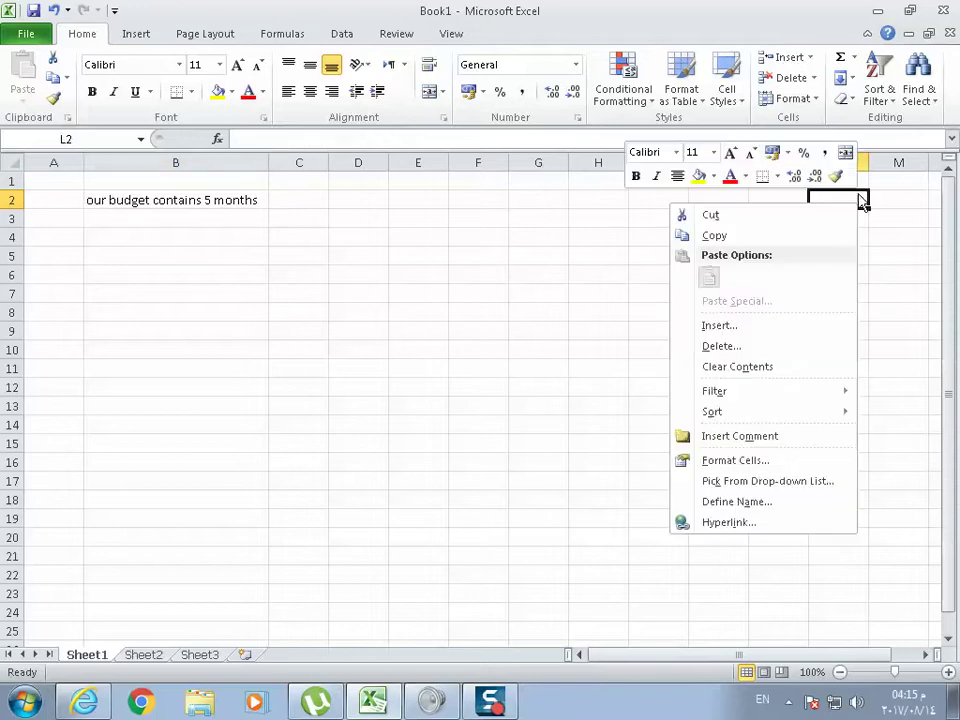
click(58, 9)
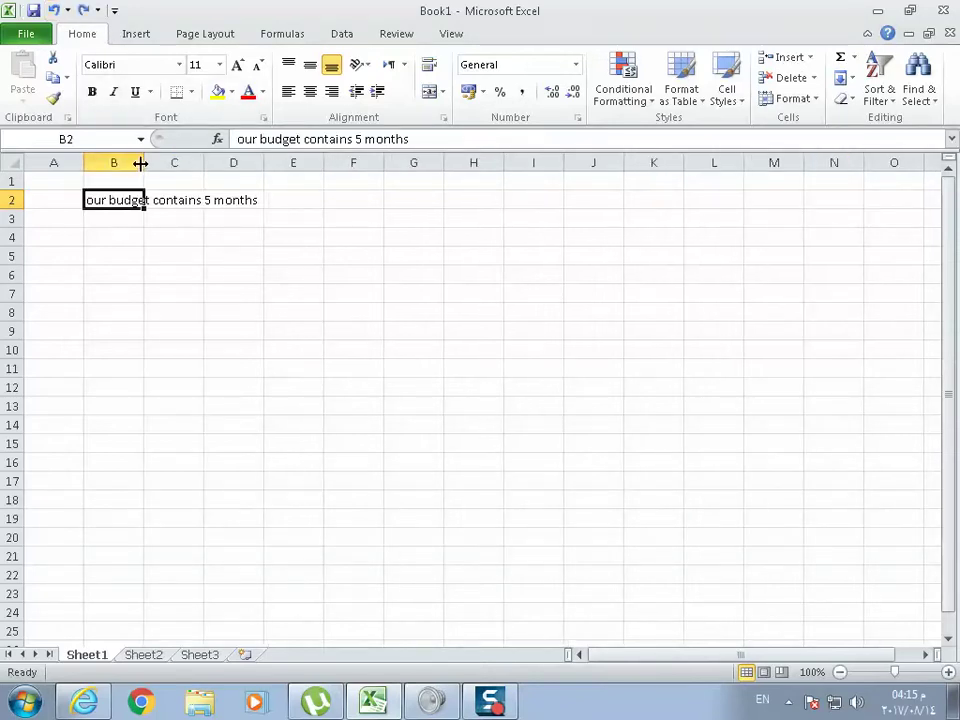
drag(143, 162, 260, 165)
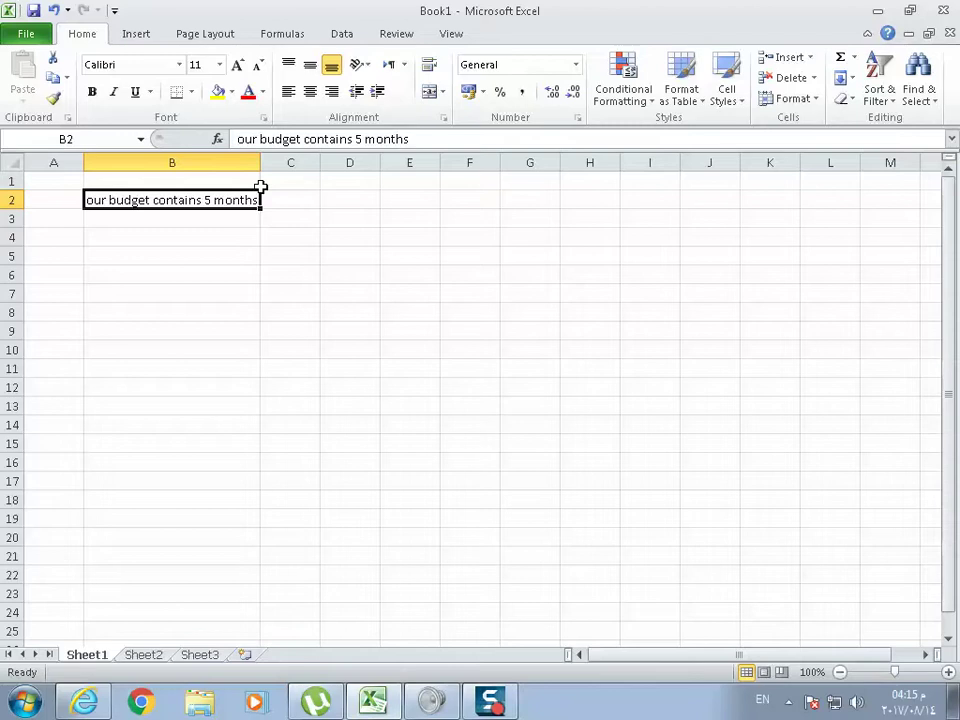
click(788, 100)
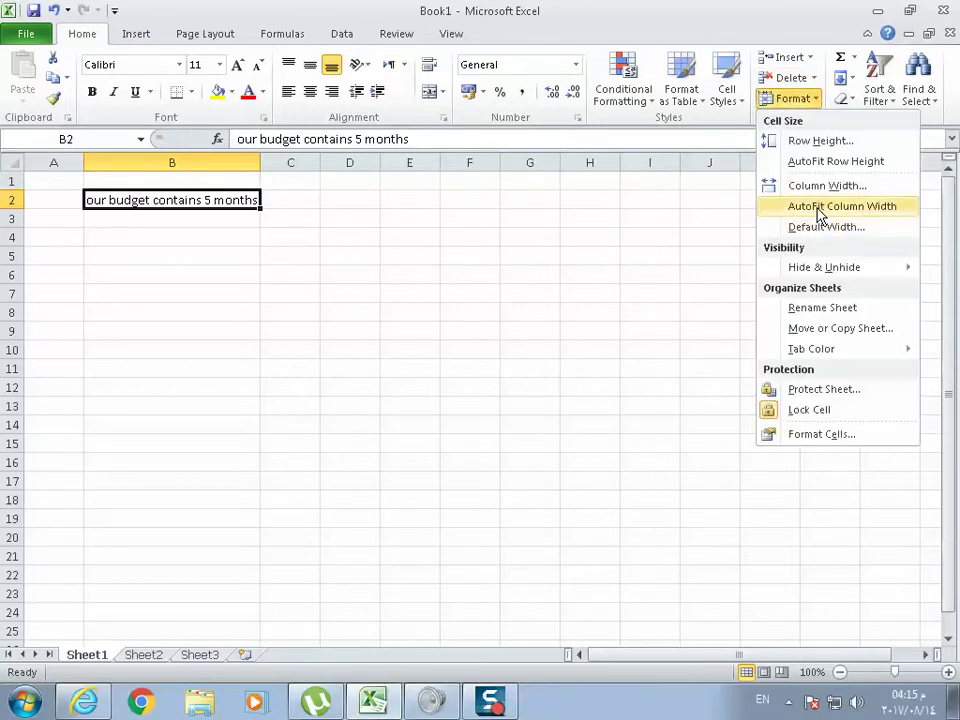
Grow the B2 text to 24 point with four Grow Font clicks
click(160, 204)
click(237, 65)
click(237, 65)
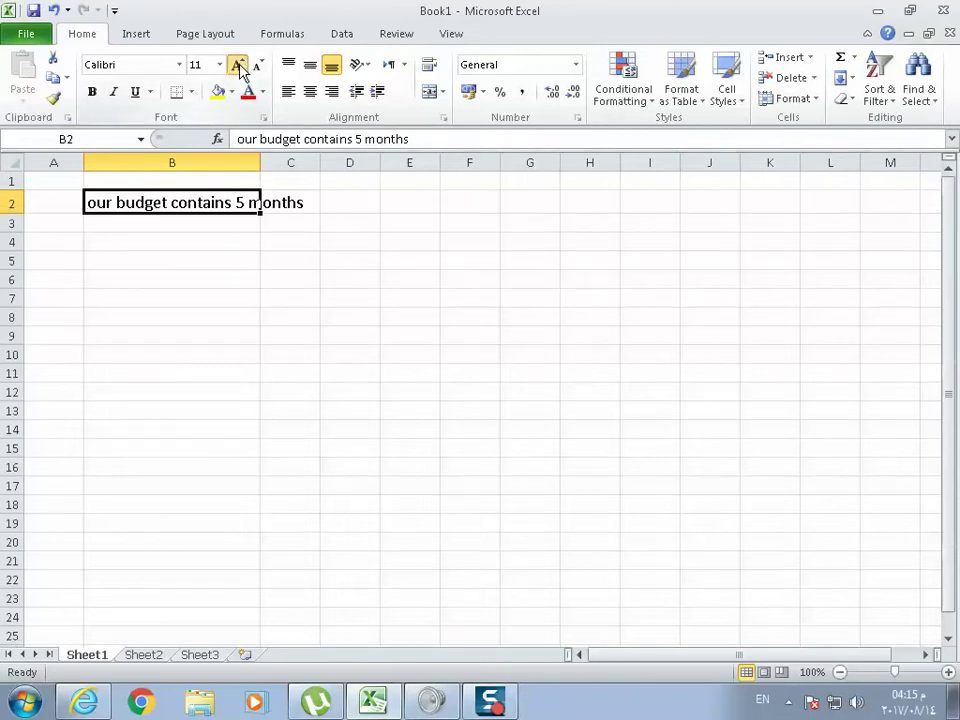
click(237, 65)
click(237, 65)
click(237, 65)
click(237, 65)
click(237, 65)
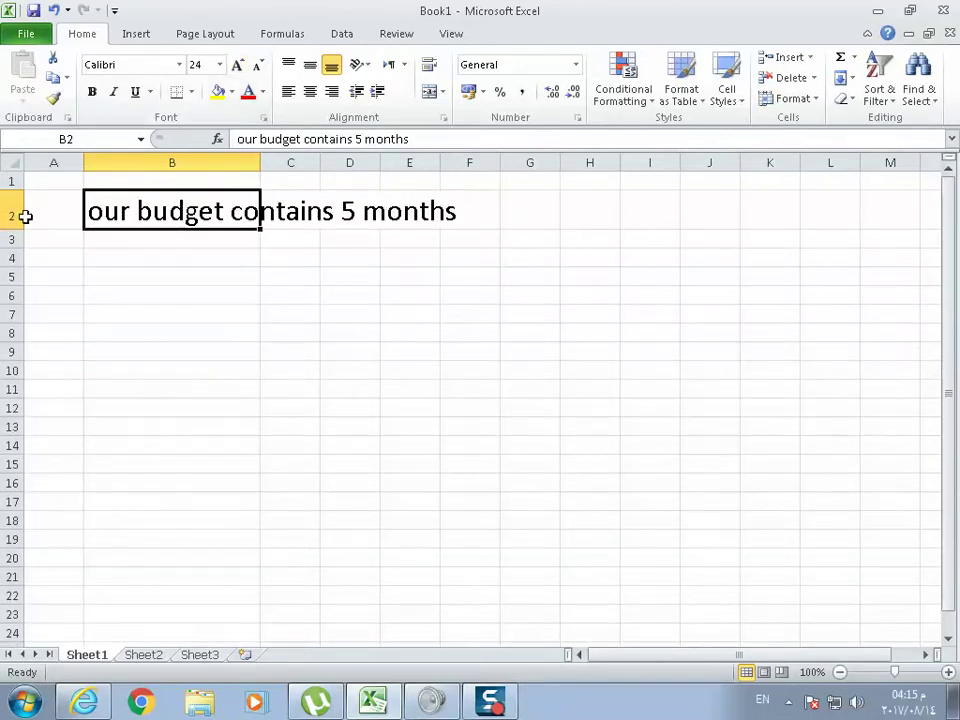
drag(13, 227, 13, 211)
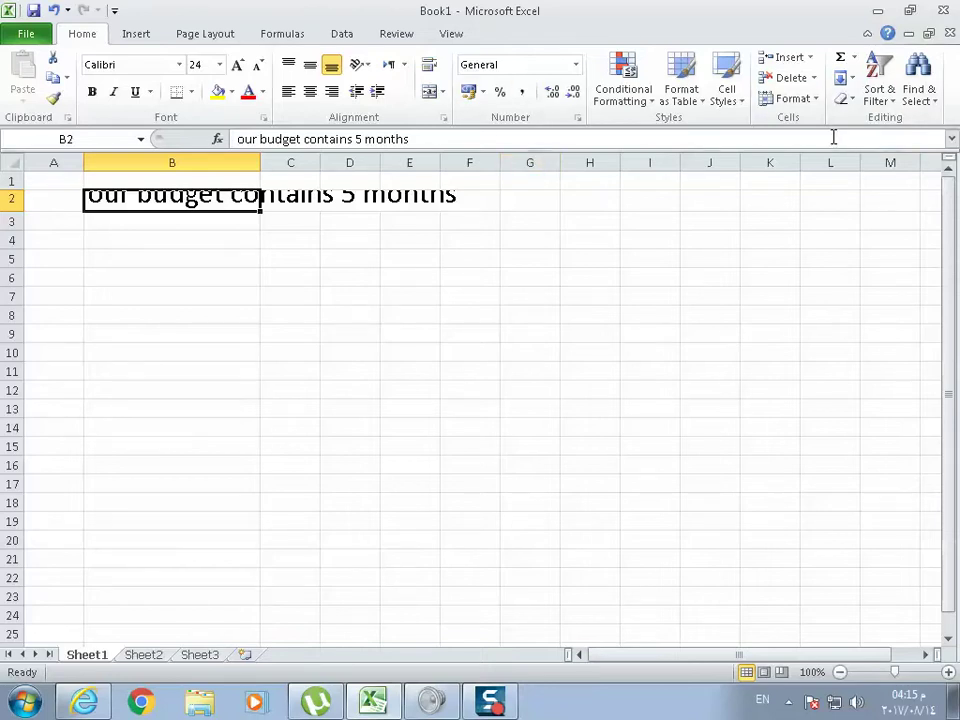
AutoFit row 2's height and column B's width to the 24 pt text
click(817, 104)
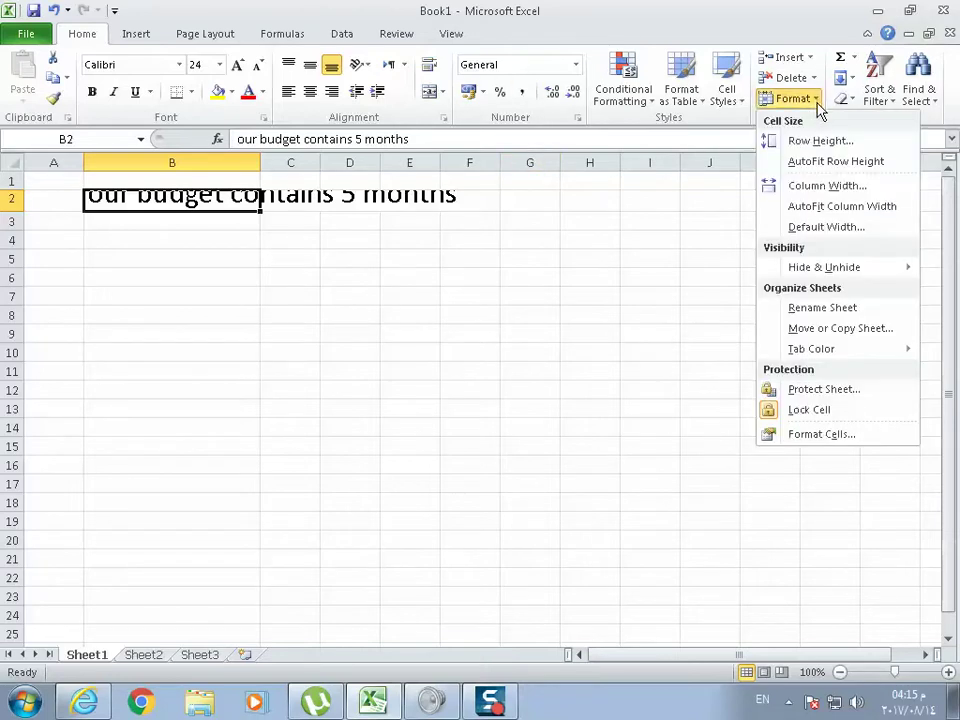
click(835, 161)
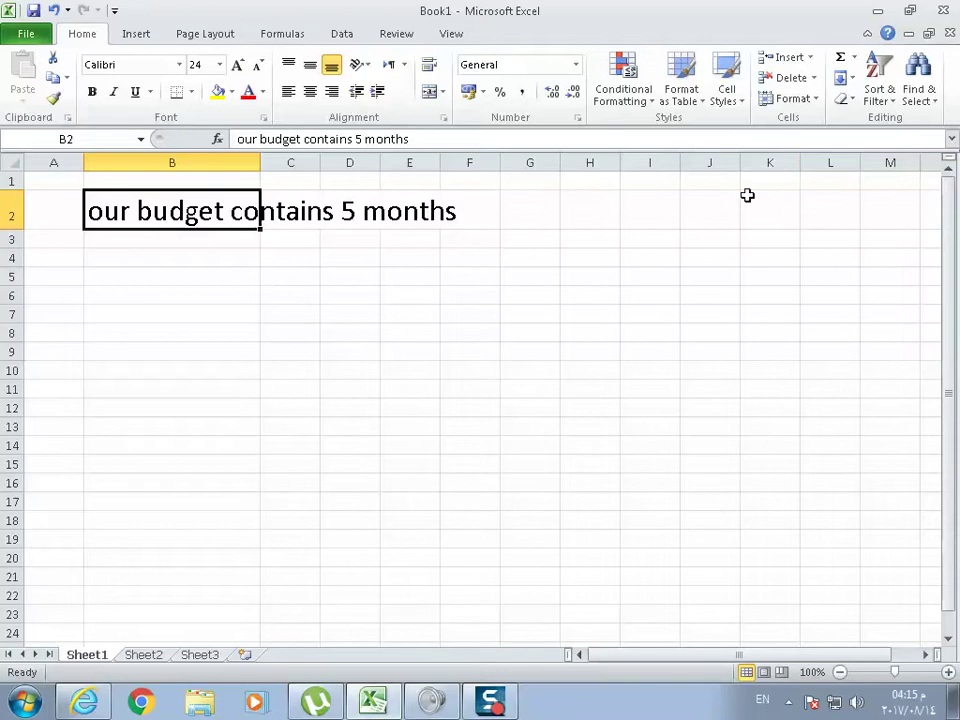
click(800, 101)
click(822, 206)
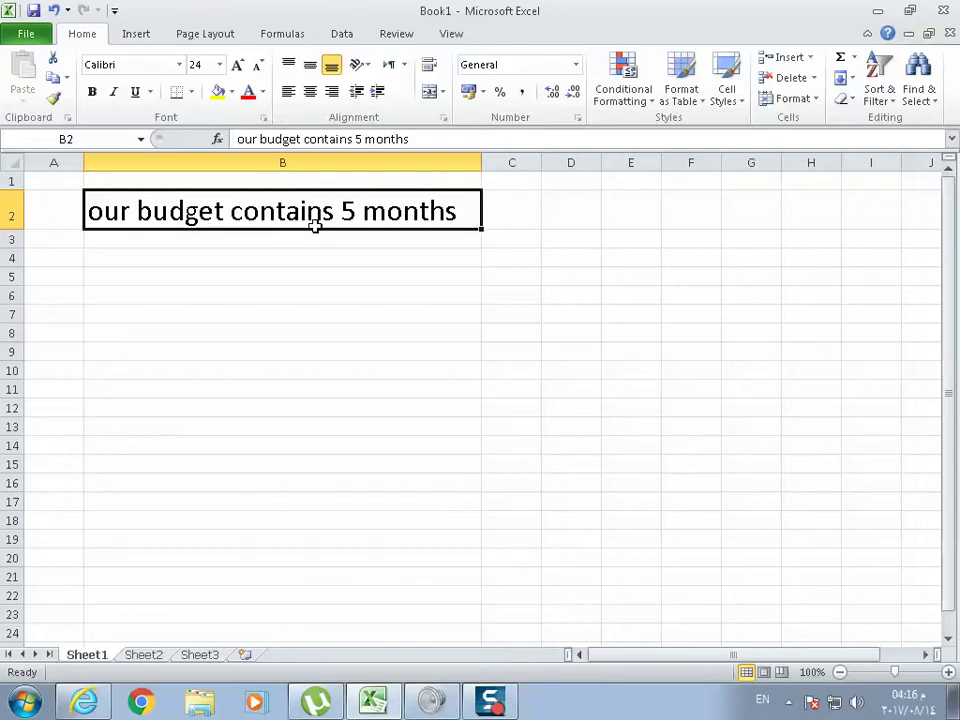
Start a new Sales Report1 workbook from the Sales Report sample template
click(28, 34)
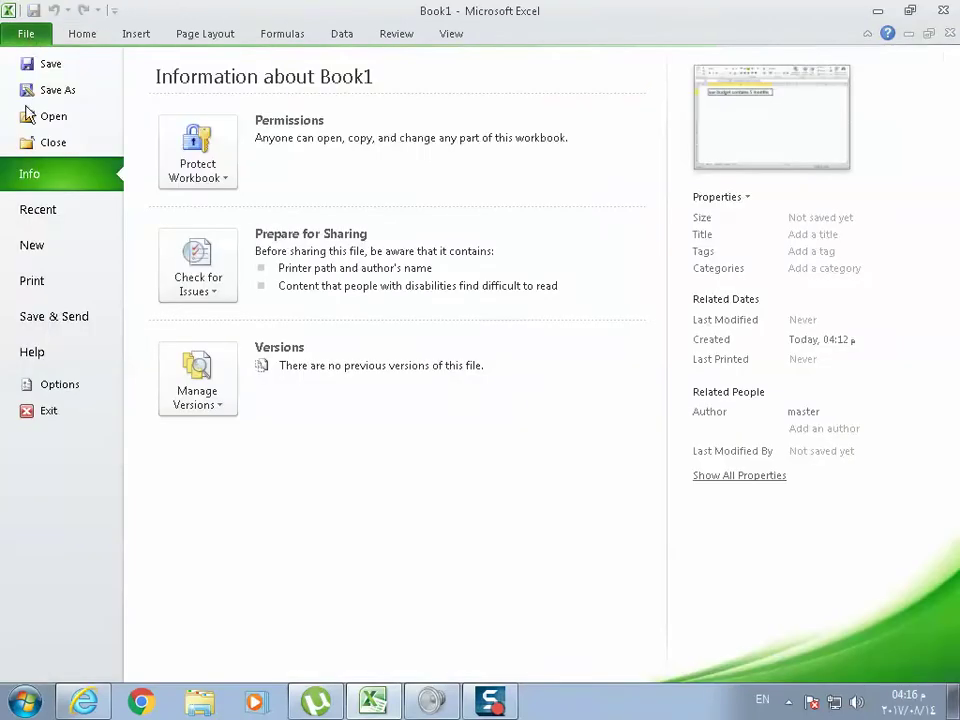
click(55, 250)
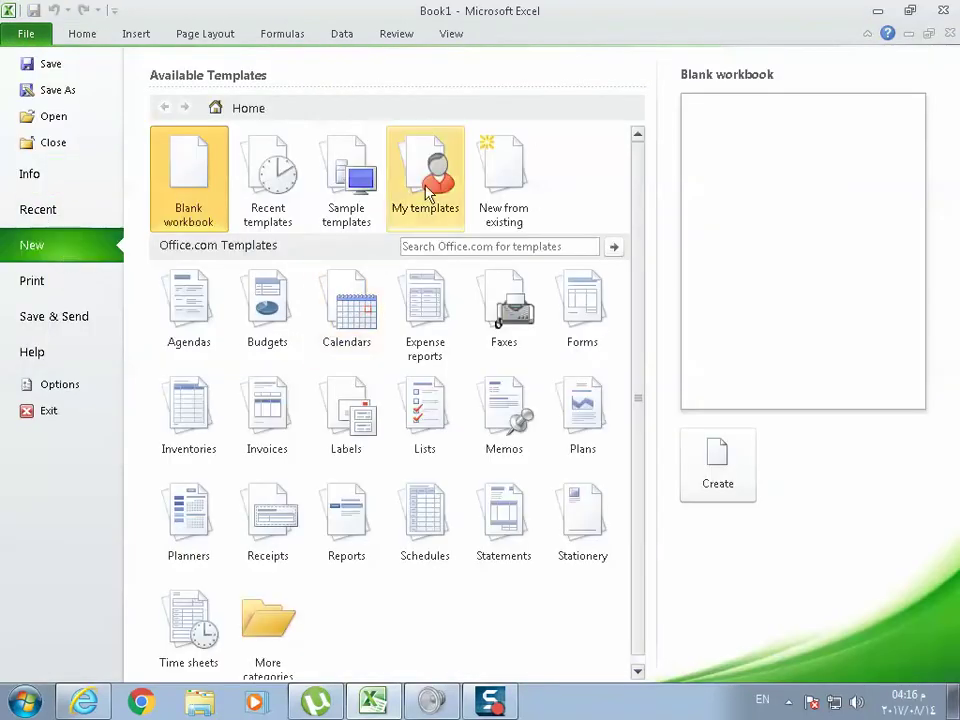
click(355, 195)
click(497, 400)
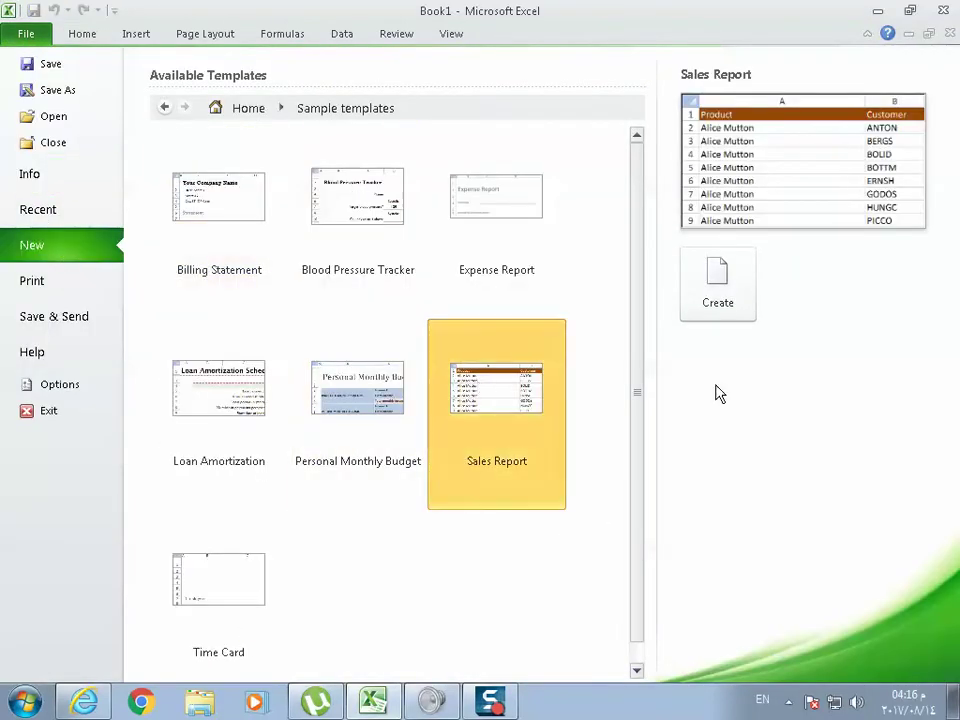
click(733, 290)
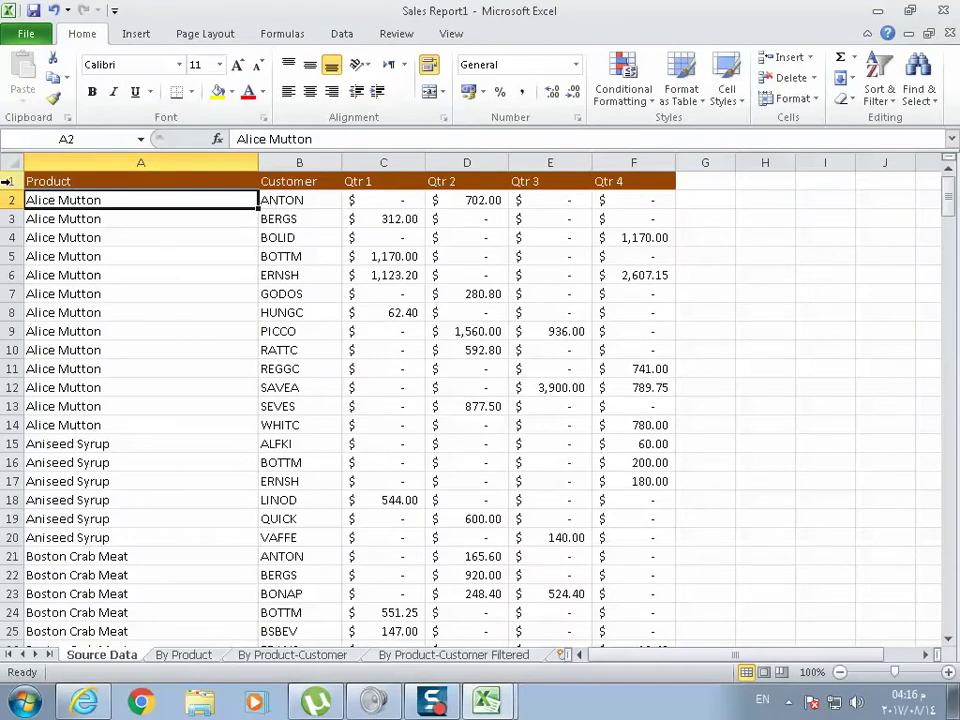
drag(10, 181, 5, 462)
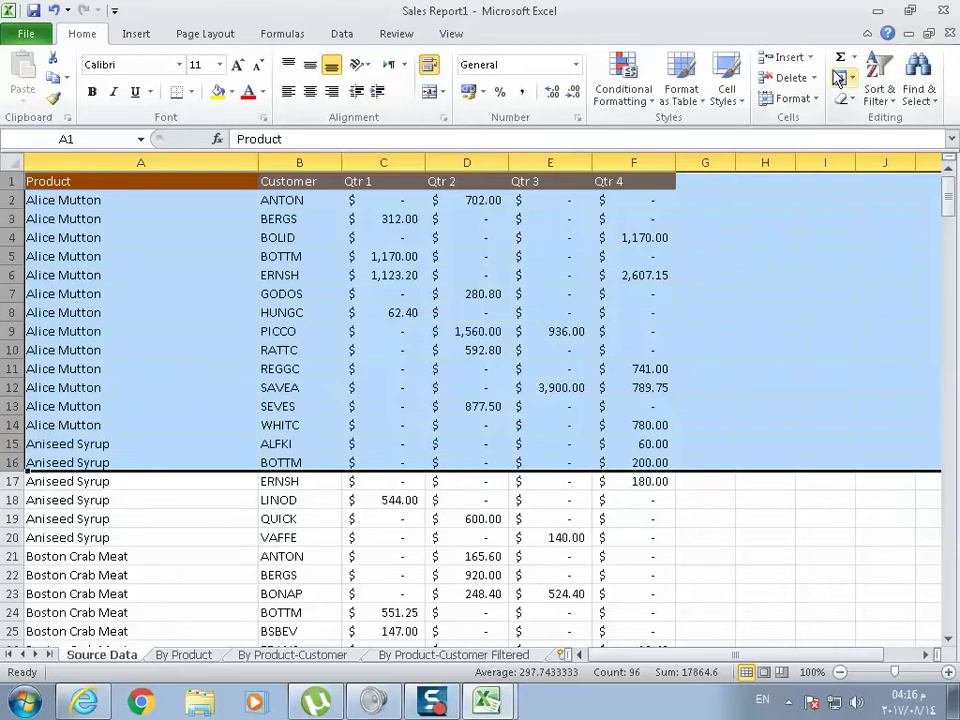
click(795, 98)
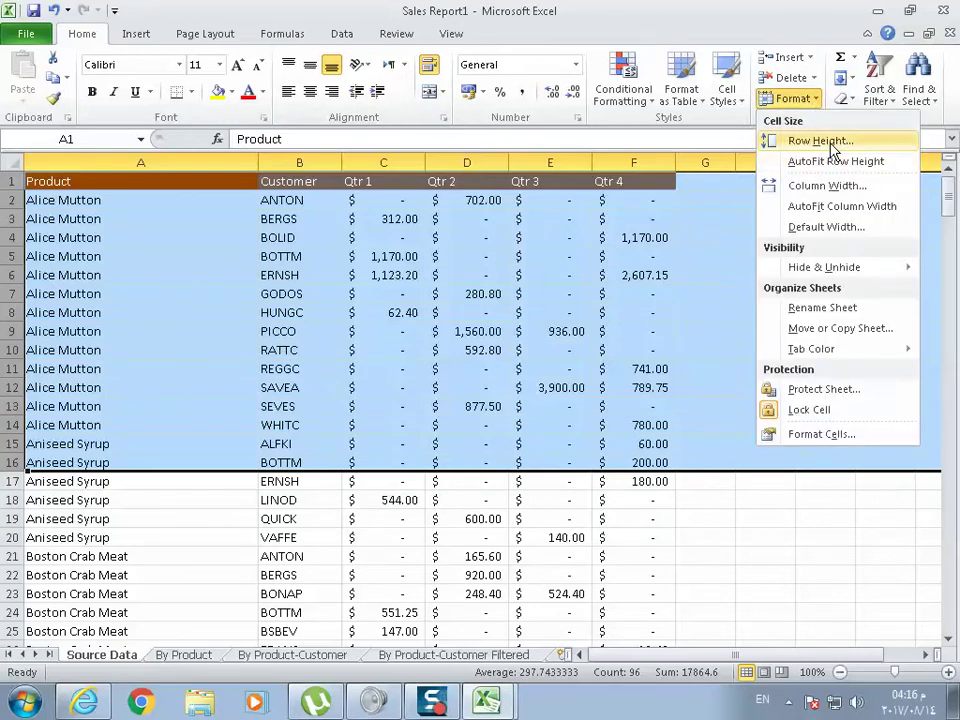
click(830, 143)
text(30)
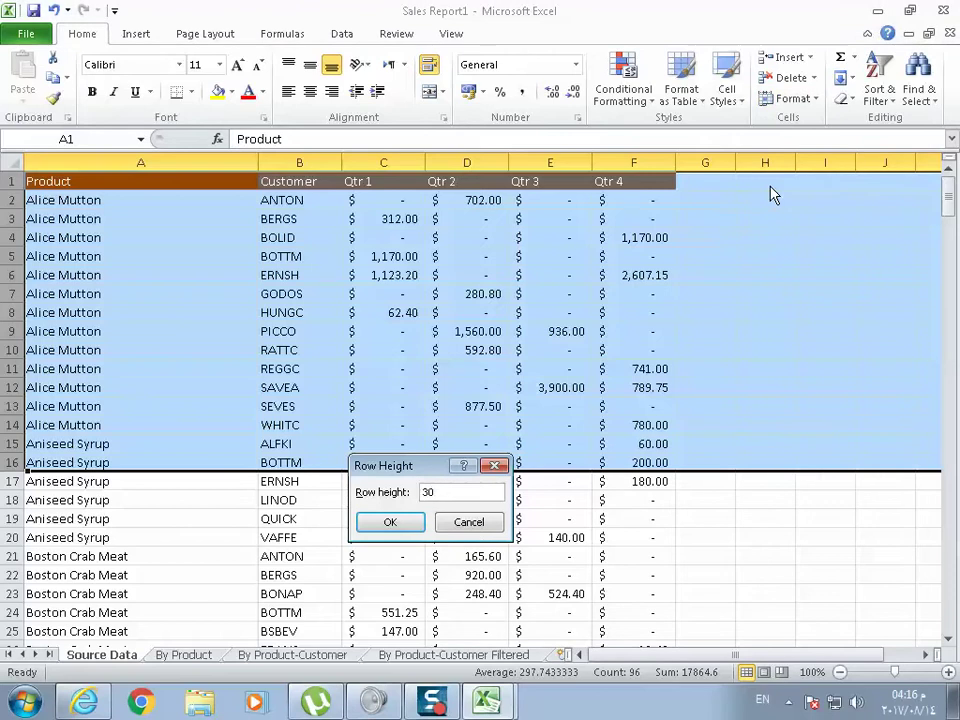
key(Return)
scroll(375, 364, down, 1)
scroll(199, 369, down, 4)
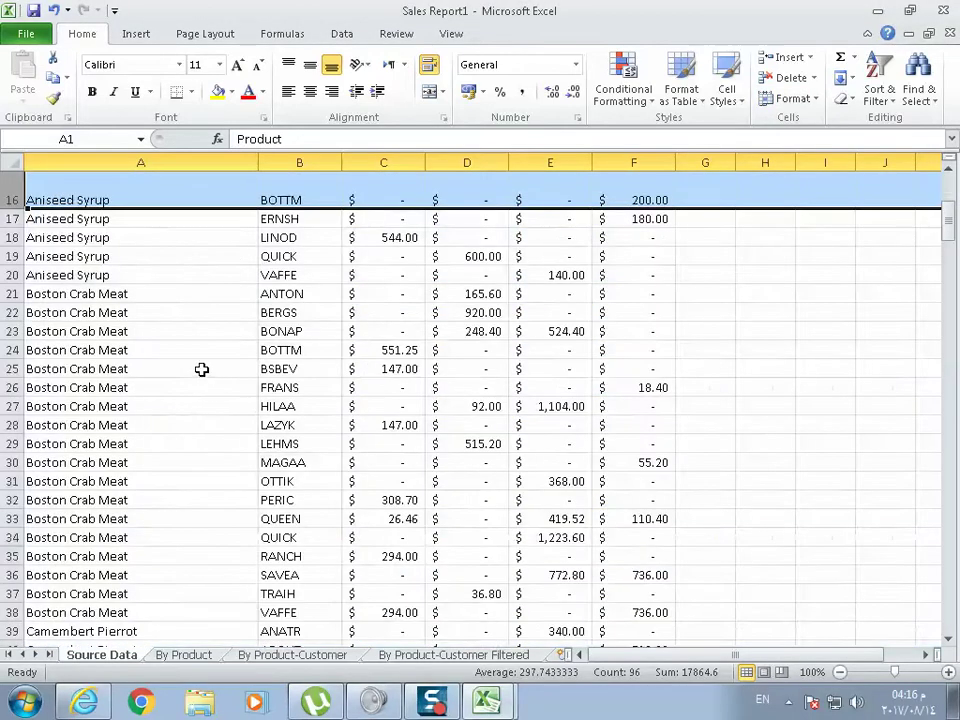
scroll(178, 411, up, 4)
scroll(164, 329, down, 2)
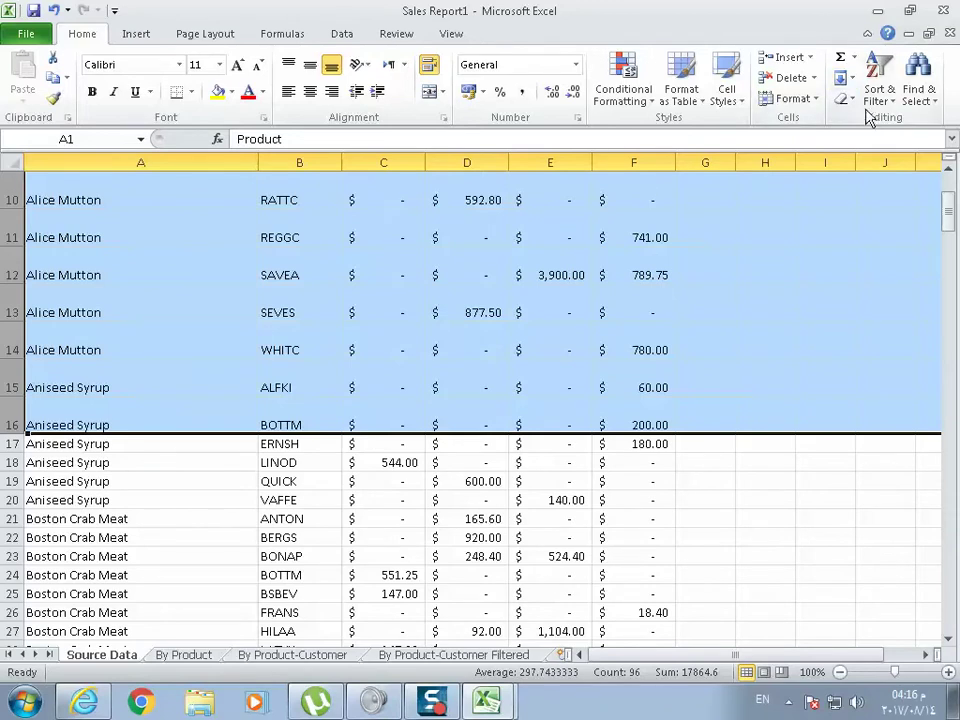
click(54, 10)
click(127, 237)
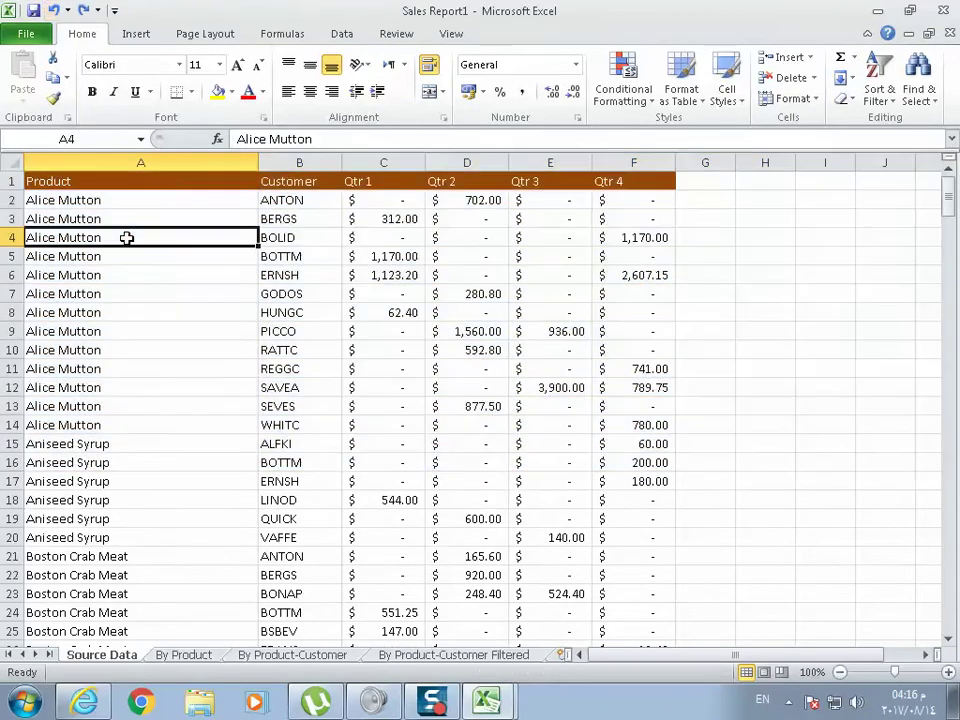
Select columns B through F and set their column width to 20
click(140, 162)
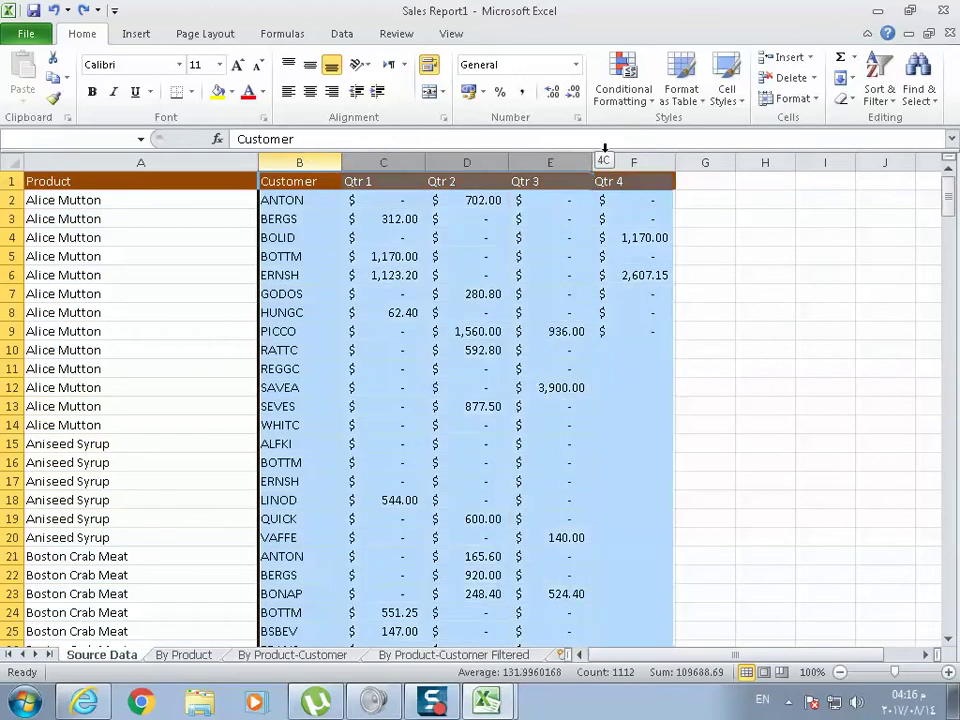
drag(310, 162, 640, 162)
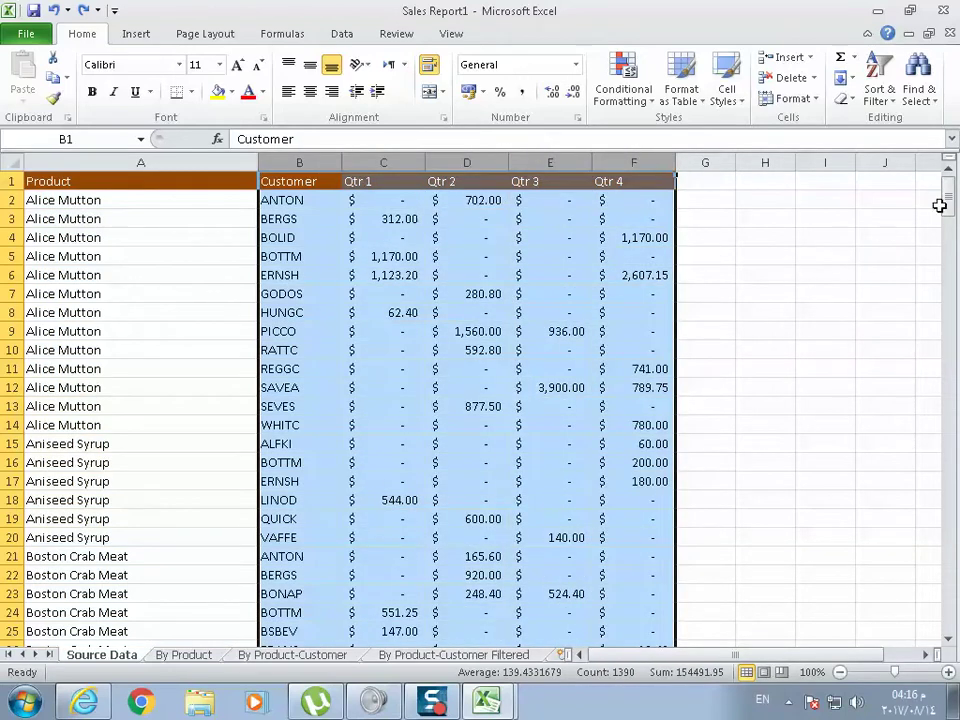
click(819, 99)
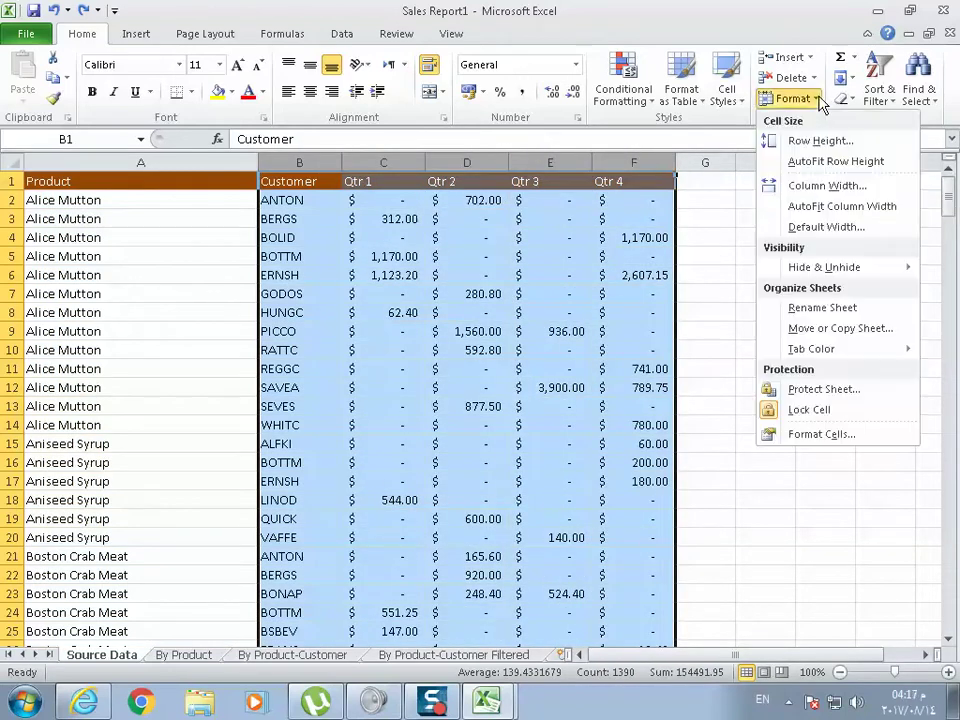
click(826, 186)
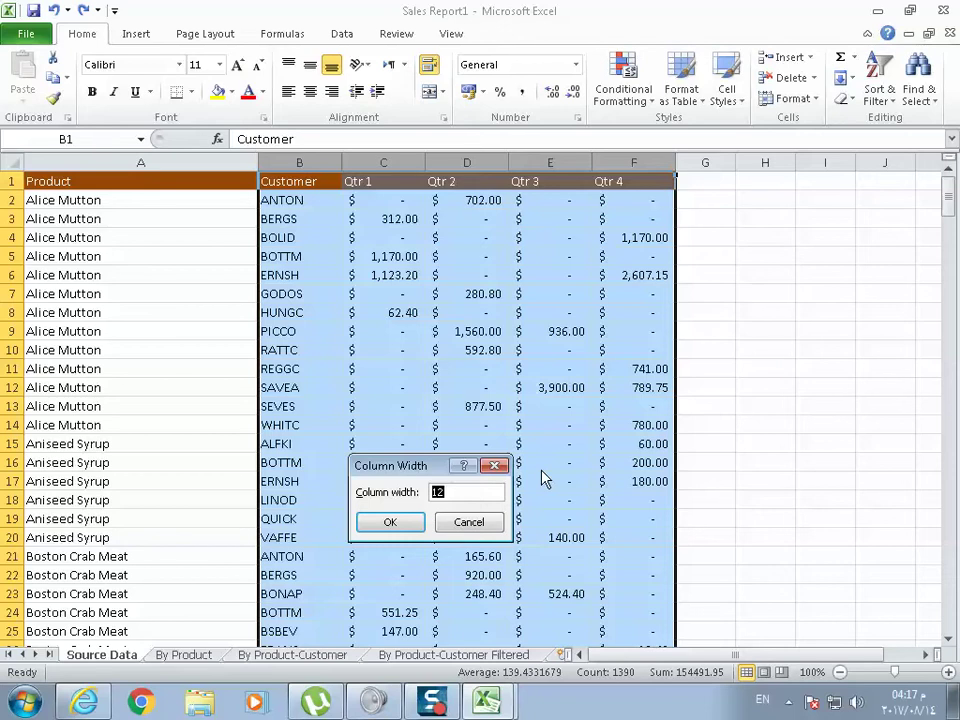
text(20)
key(Return)
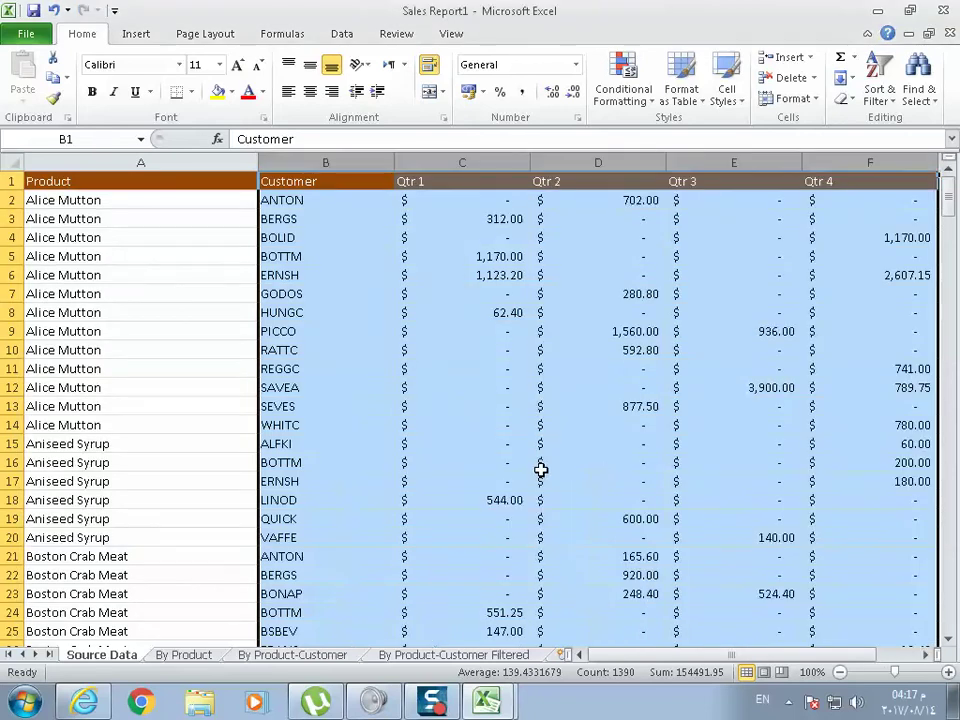
click(546, 424)
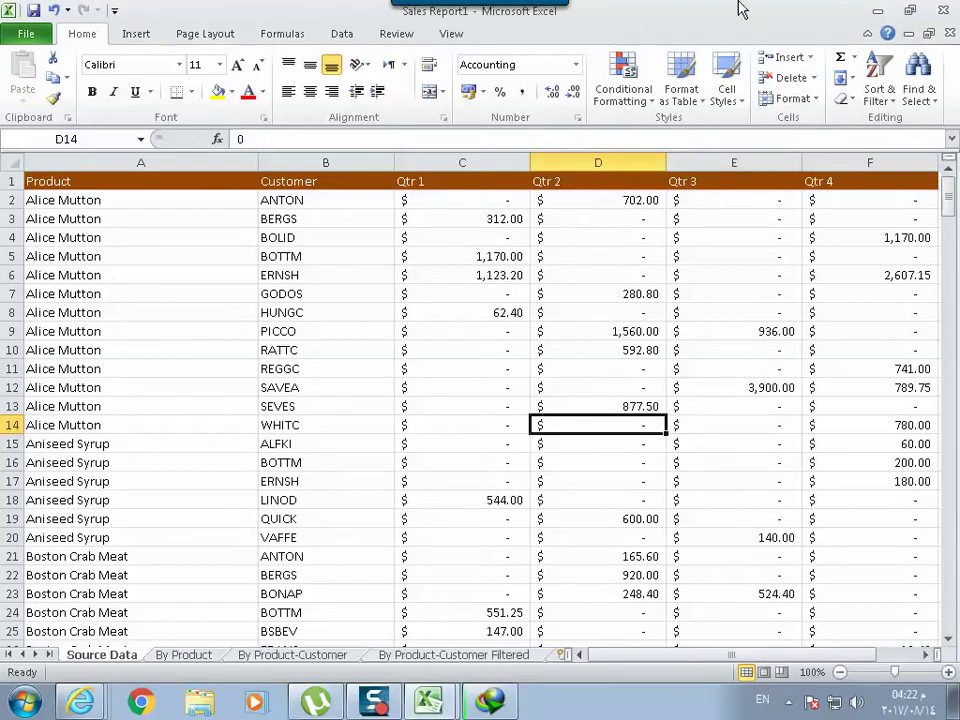
Deselect the columns and select the sales data, closing Sort & Filter unused
click(133, 276)
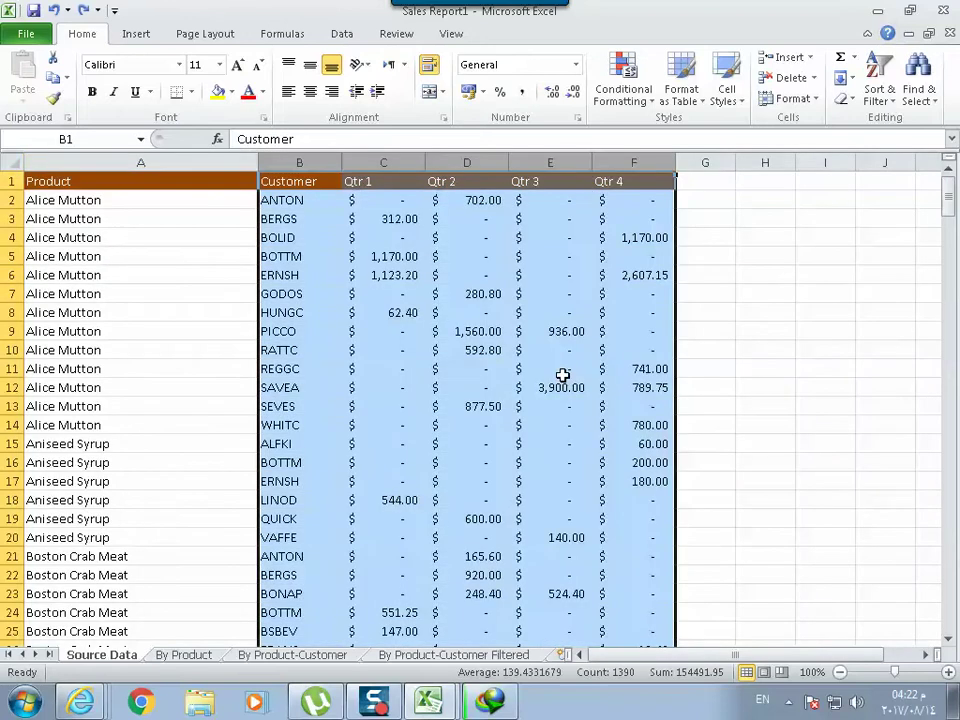
click(664, 239)
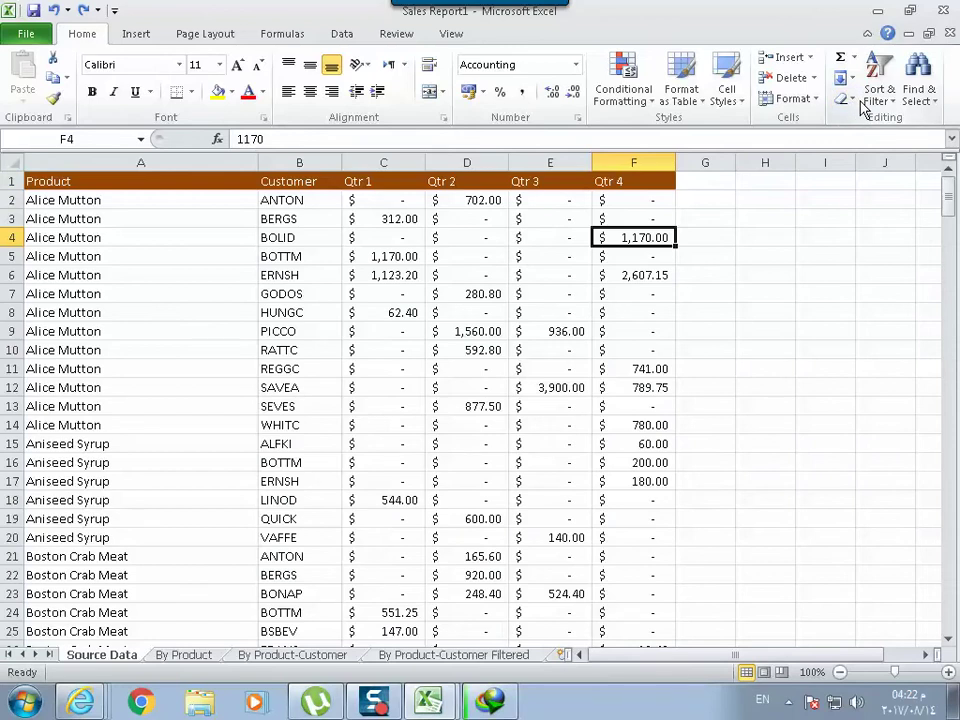
scroll(862, 108, down, 1)
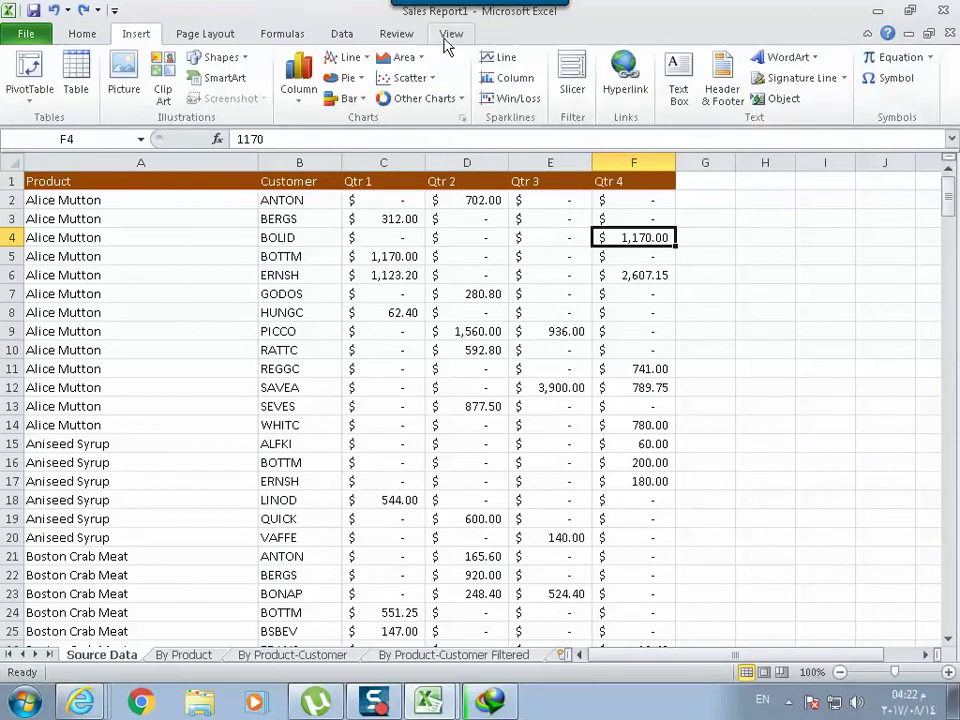
click(88, 35)
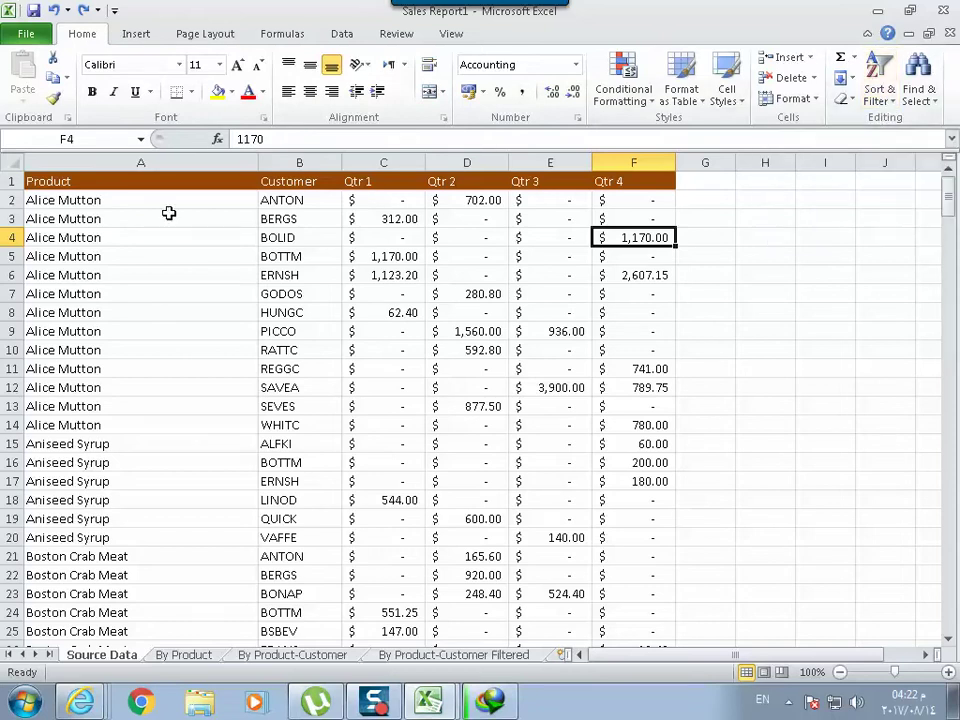
drag(70, 200, 660, 432)
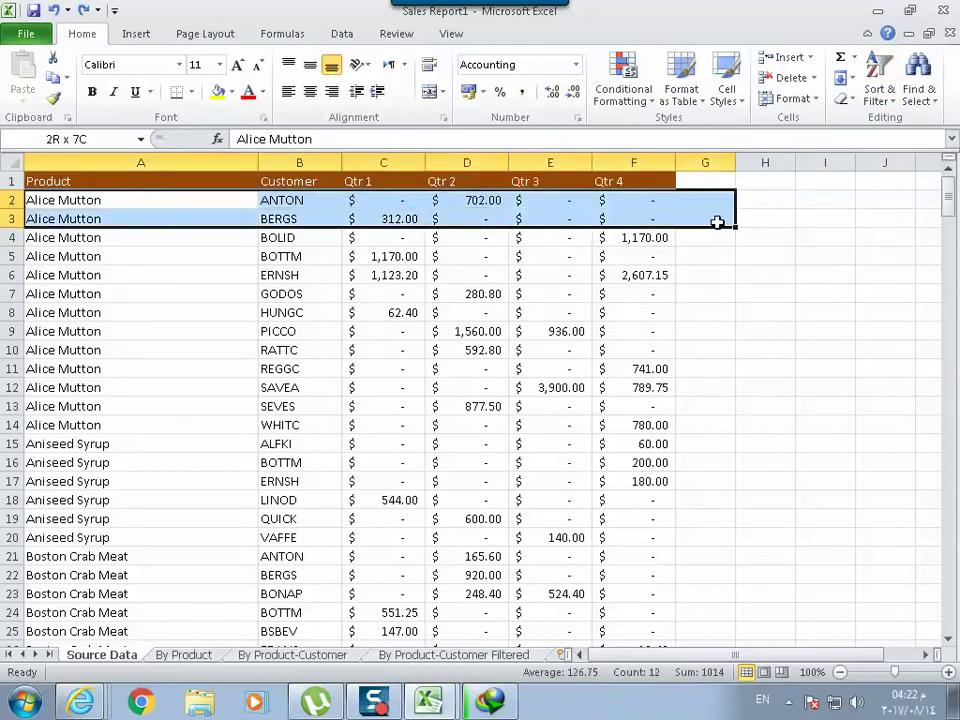
drag(660, 432, 665, 484)
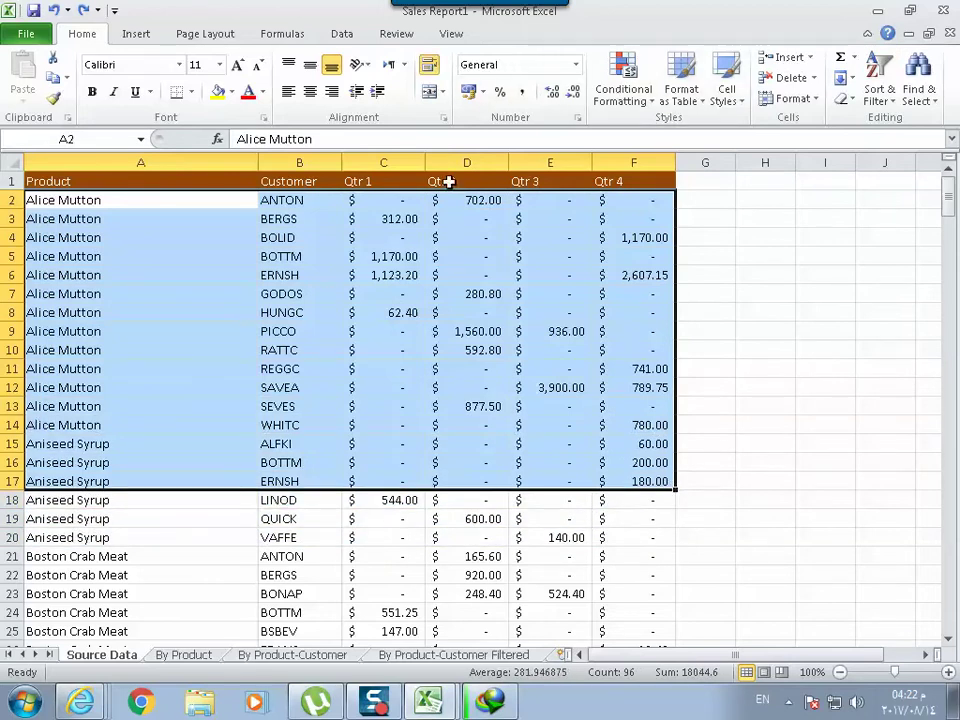
click(879, 95)
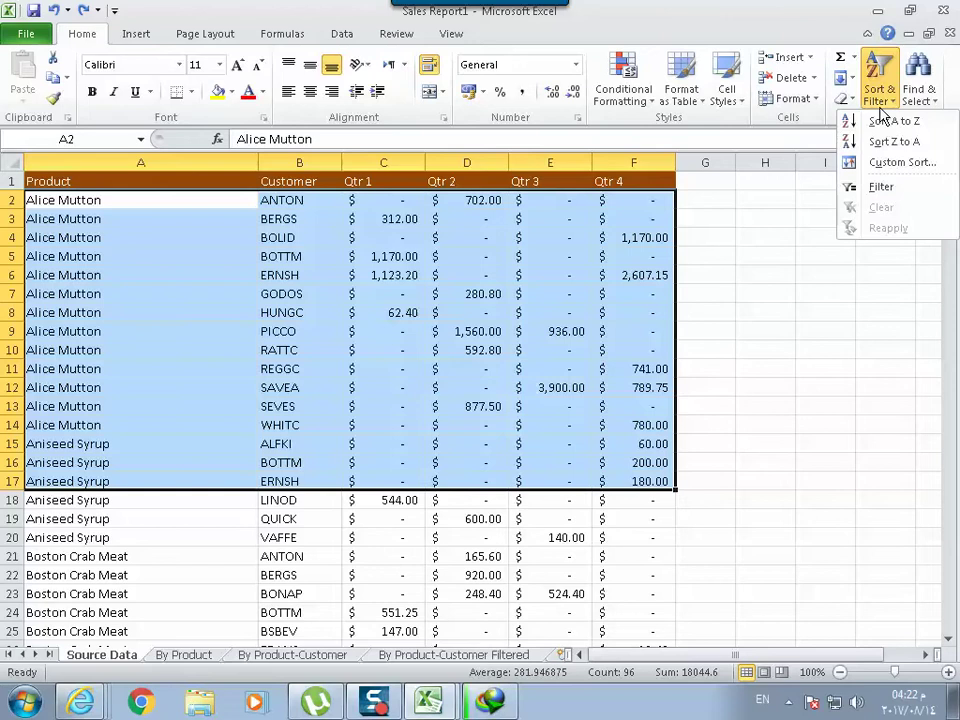
click(140, 245)
Select A2:F24, review Custom Sort by Product and cancel, then widen column H
mouse_move(64, 198)
mouse_down()
mouse_move(338, 200)
mouse_move(644, 419)
mouse_move(638, 482)
mouse_up()
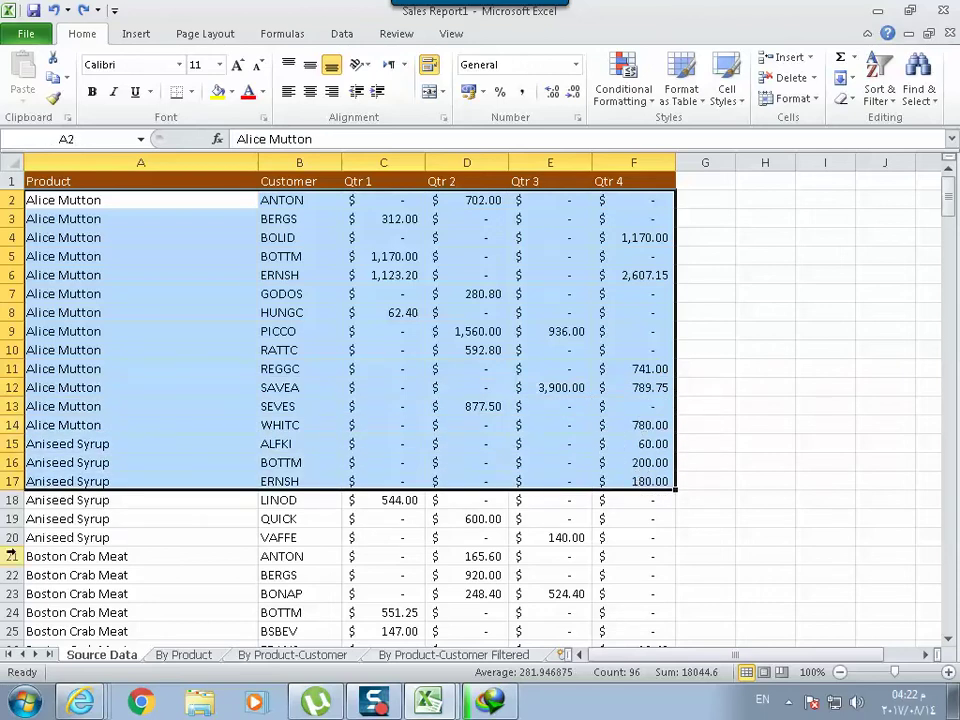
mouse_move(62, 199)
mouse_down()
mouse_move(578, 618)
mouse_move(613, 617)
mouse_up()
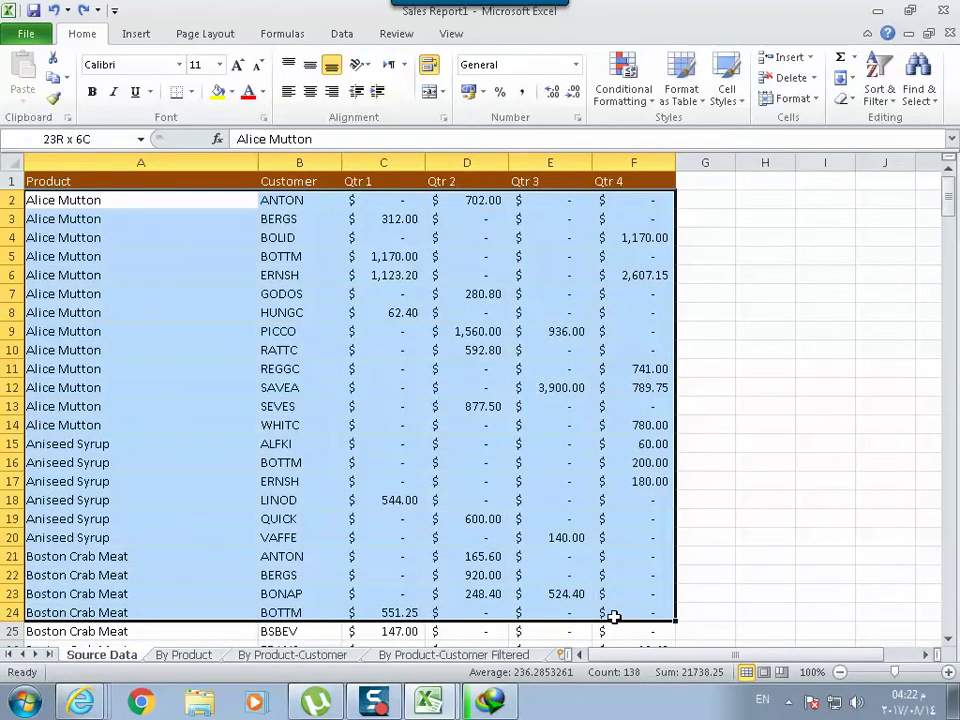
click(879, 88)
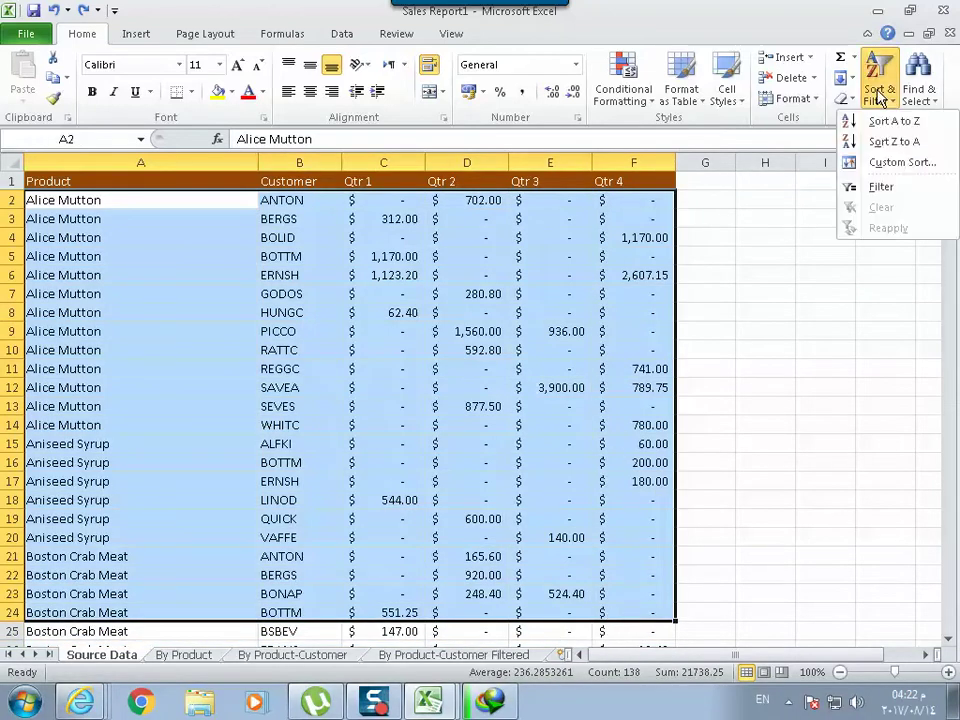
click(884, 163)
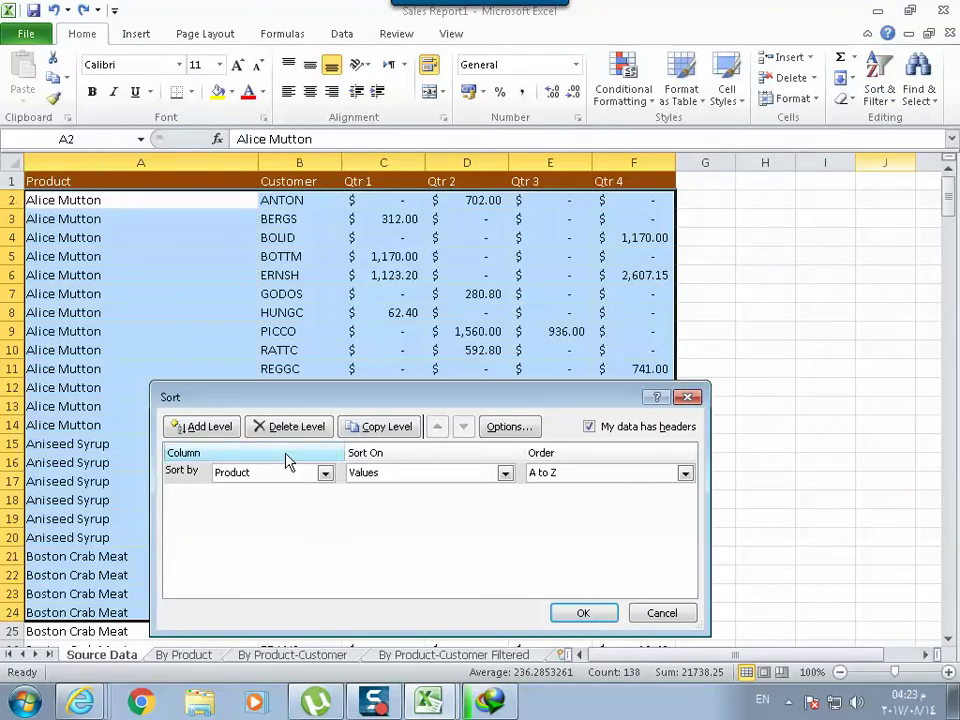
click(324, 473)
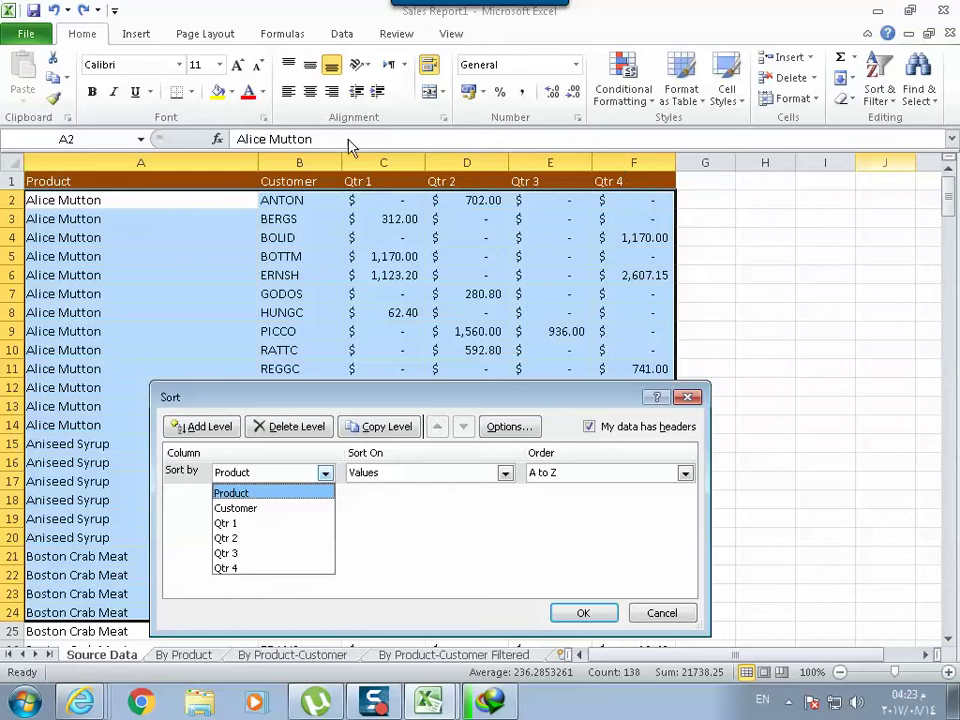
click(249, 494)
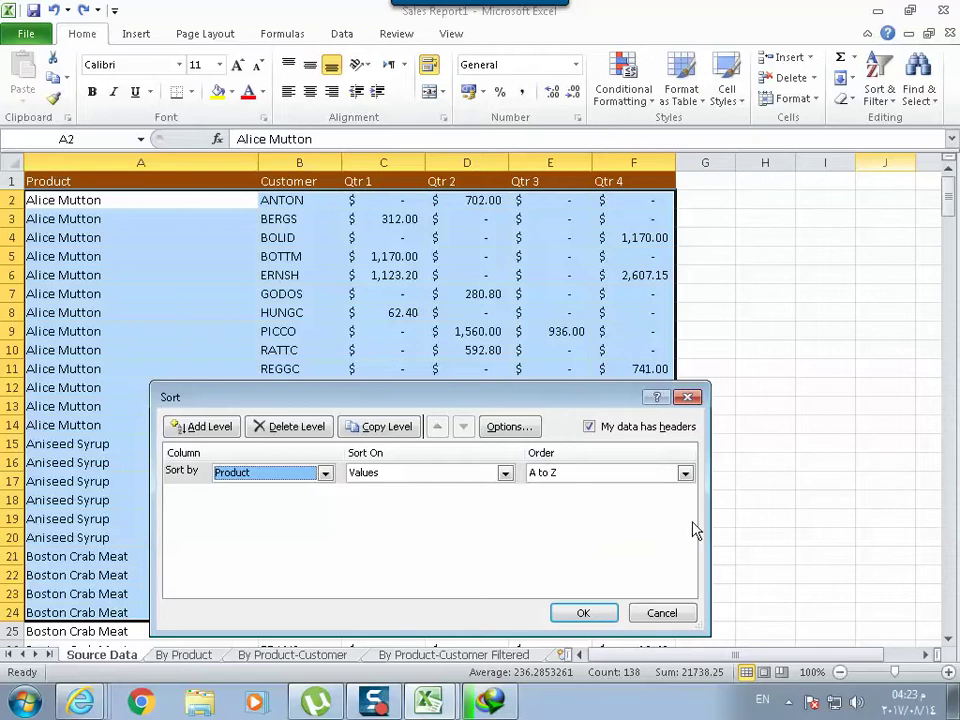
click(664, 613)
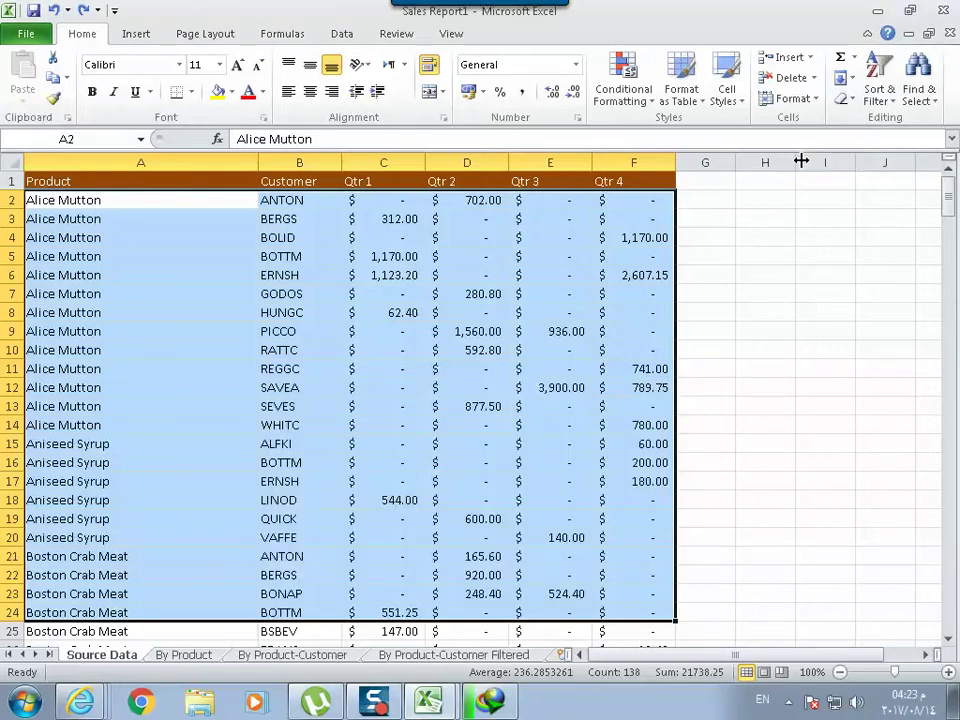
drag(795, 162, 940, 162)
Enter the note 'Ascending = Alphabatic' in cell H10
click(812, 354)
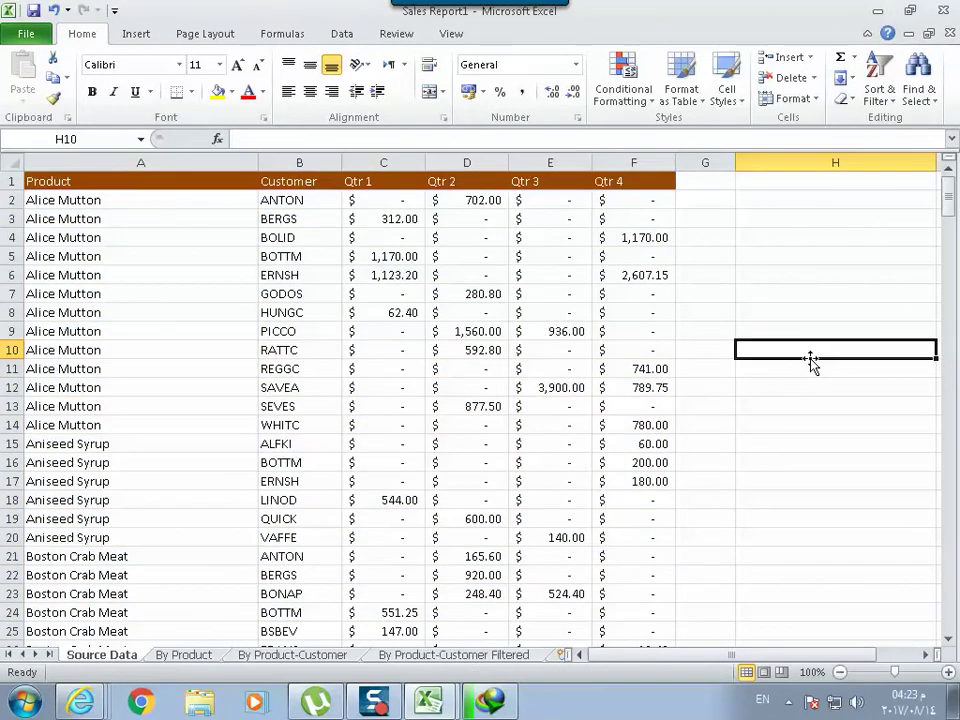
text(Asc)
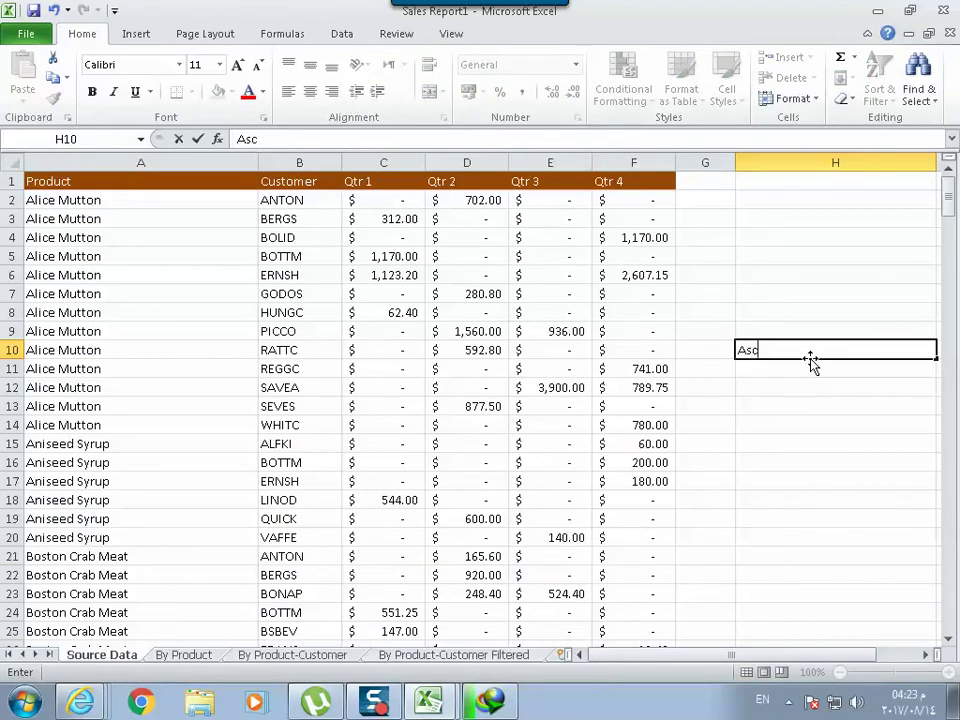
text(ending)
key(Return)
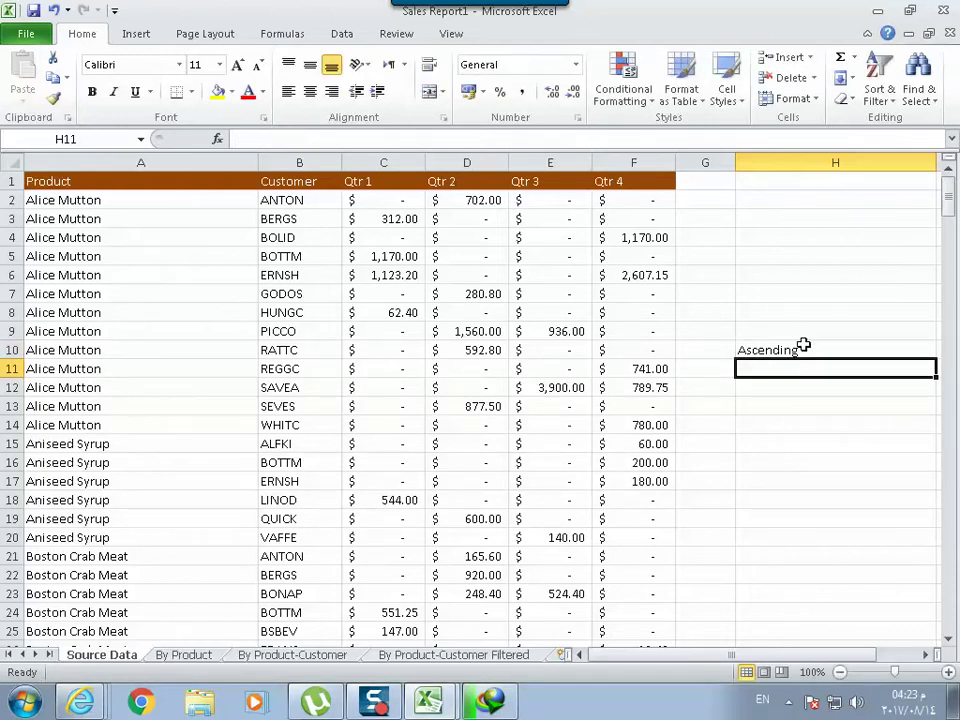
click(798, 350)
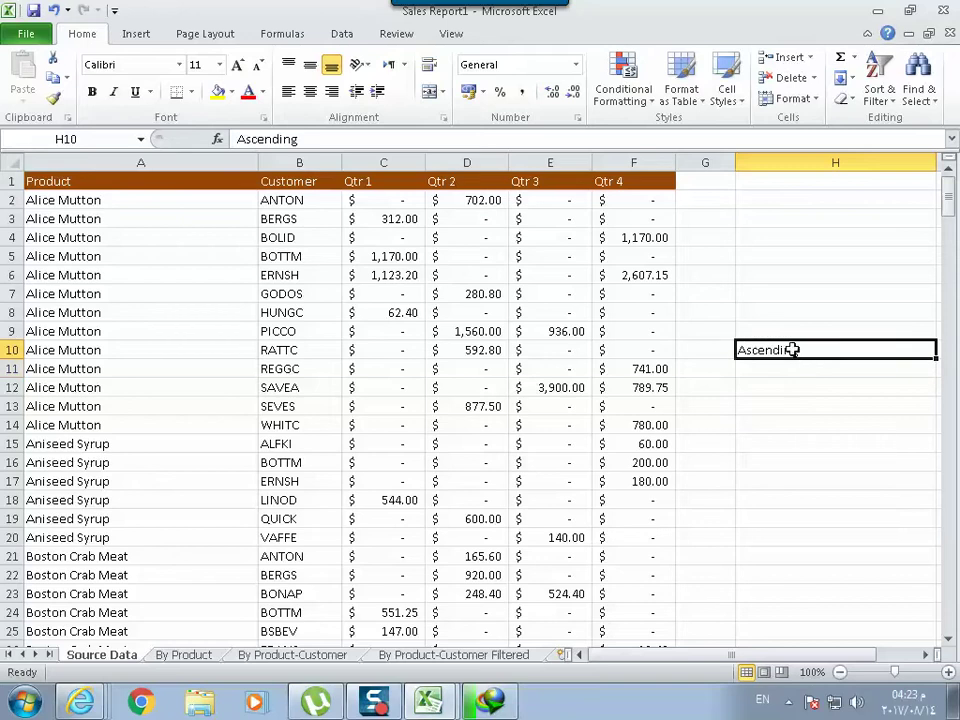
click(329, 141)
text(= Alphabatic)
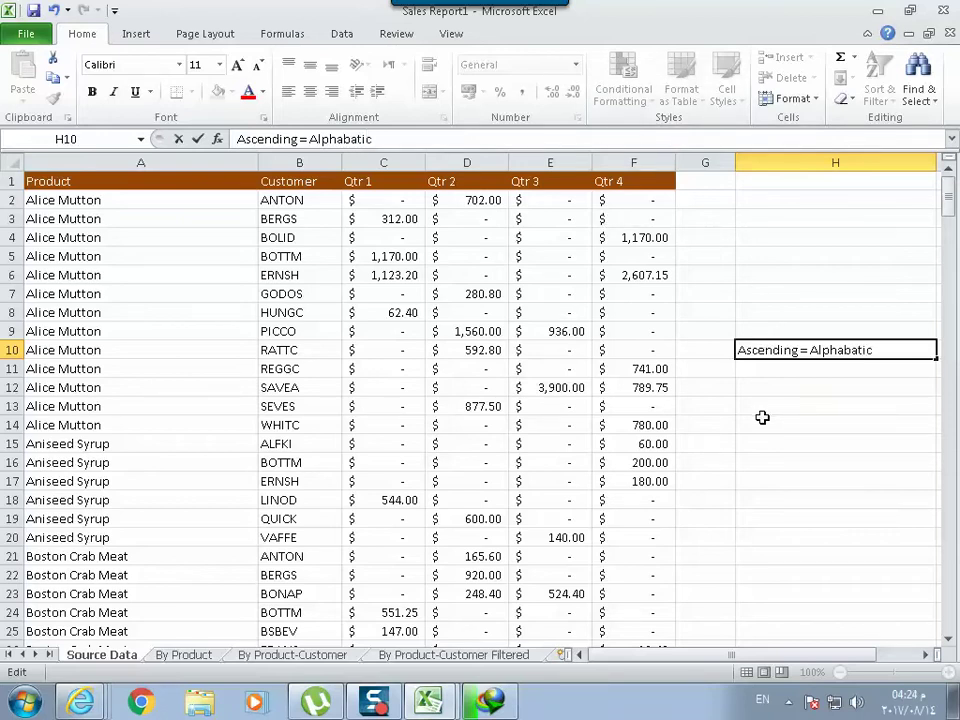
key(Return)
Spell-check the sheet, changing Alphabatic to Alphabetic and skipping Pierrot
click(783, 353)
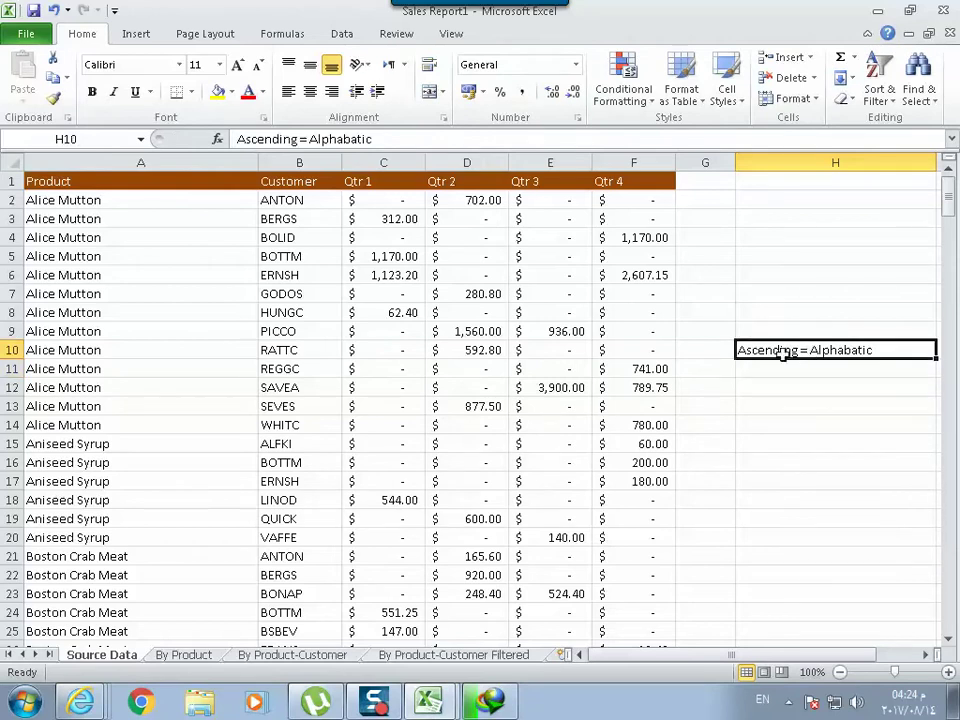
click(380, 36)
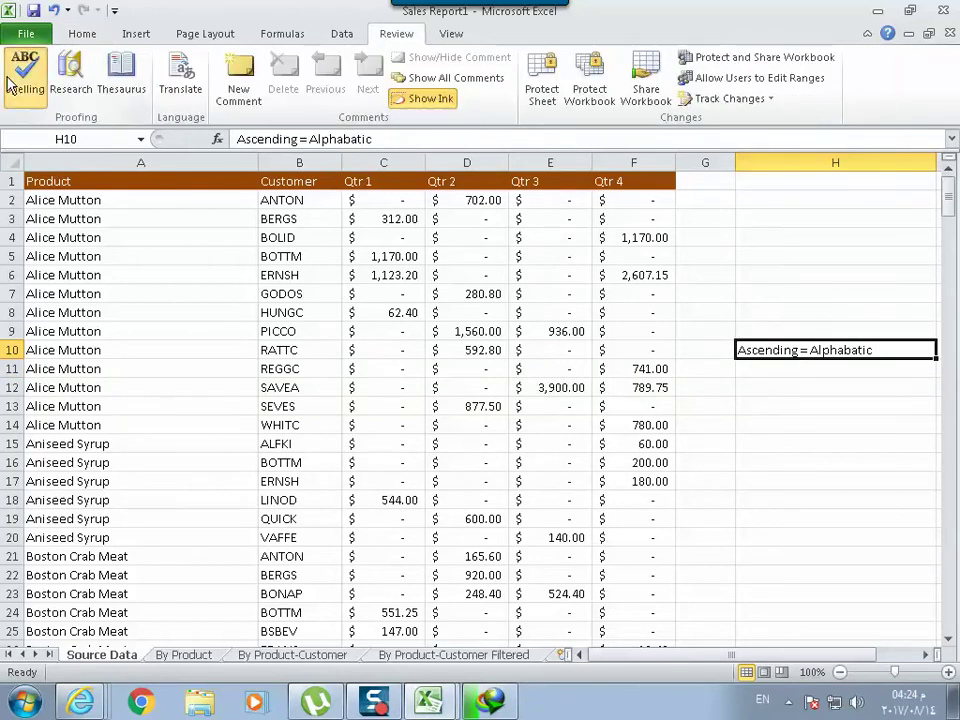
click(12, 85)
click(566, 503)
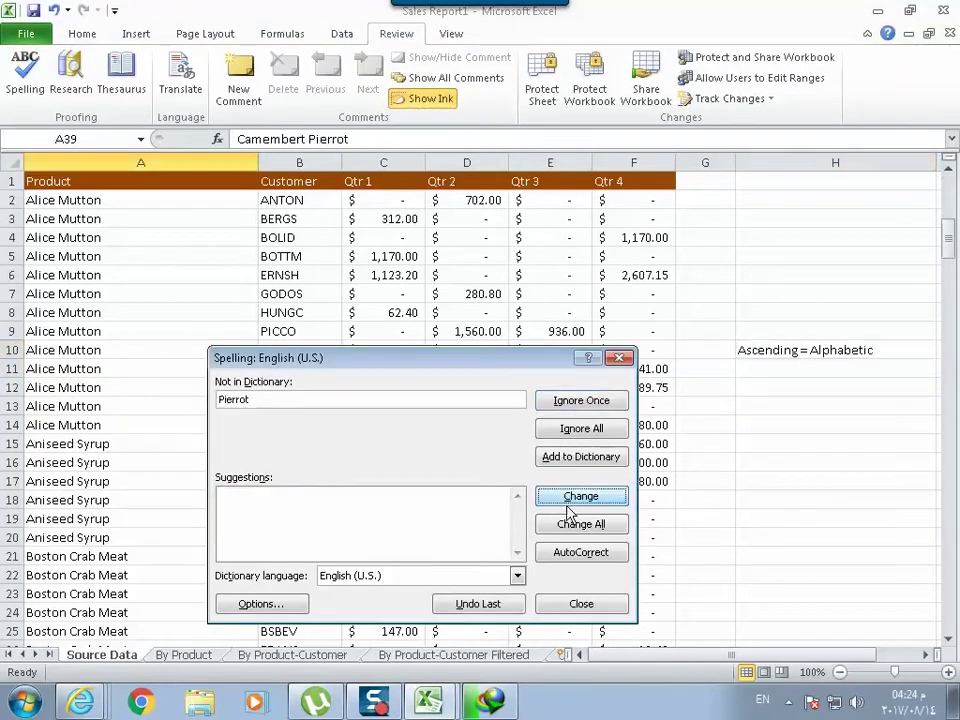
click(556, 606)
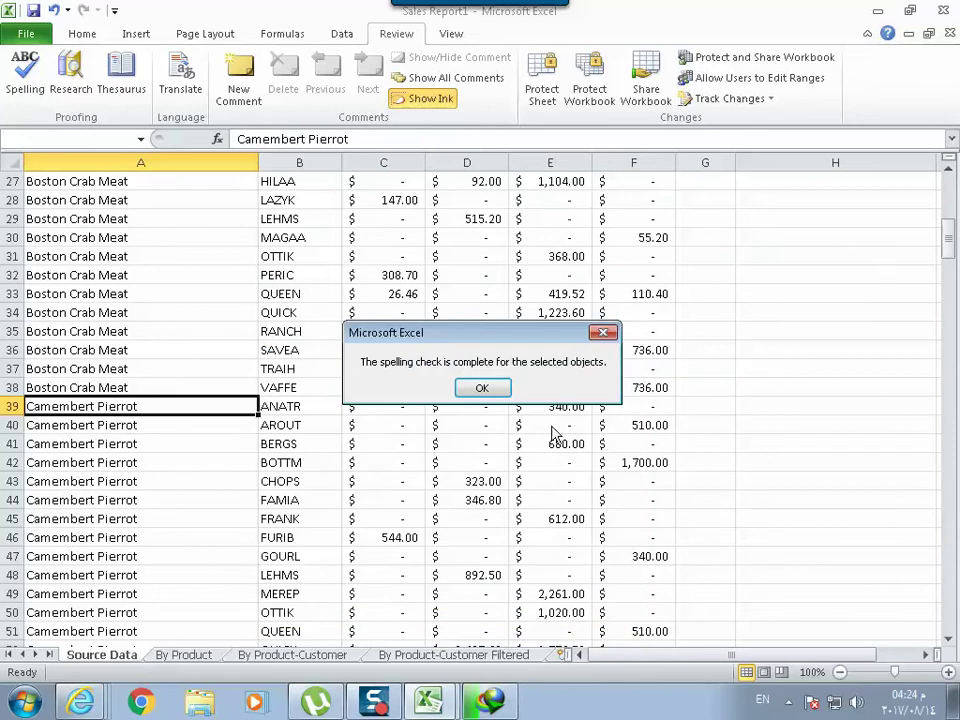
click(483, 387)
scroll(698, 390, up, 7)
scroll(870, 413, up, 2)
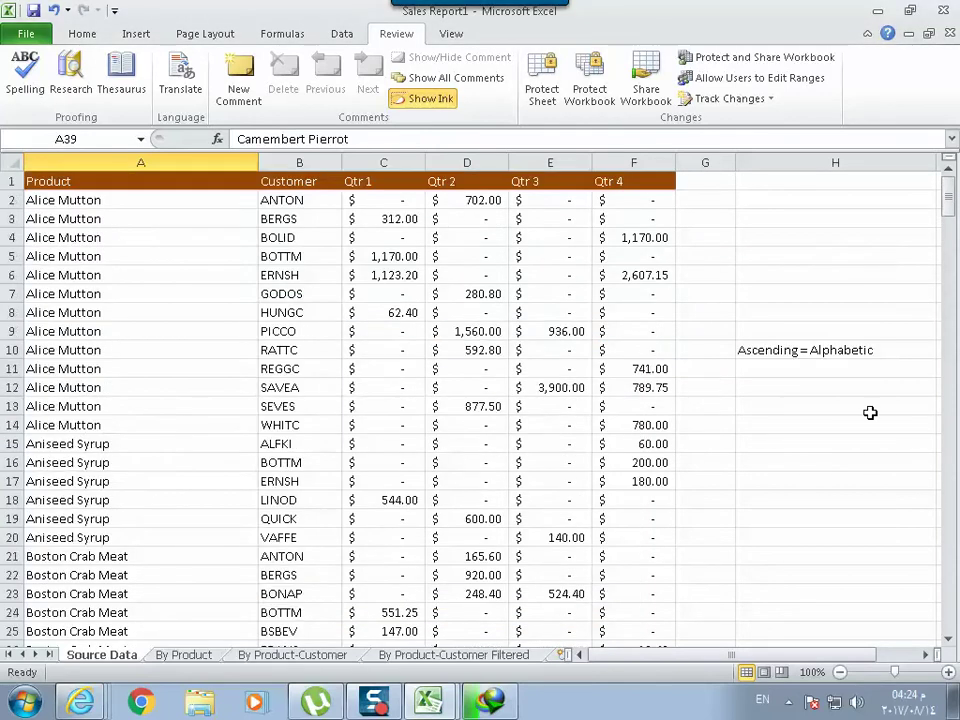
click(934, 350)
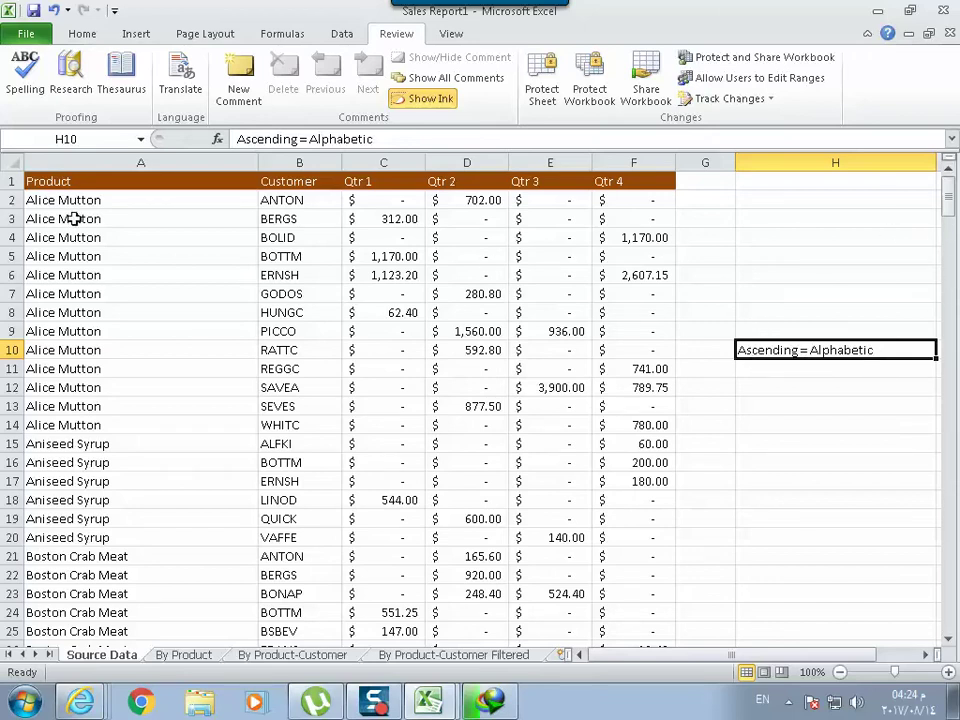
Type the note 'Deascending' into cell H11
drag(71, 199, 636, 199)
click(773, 368)
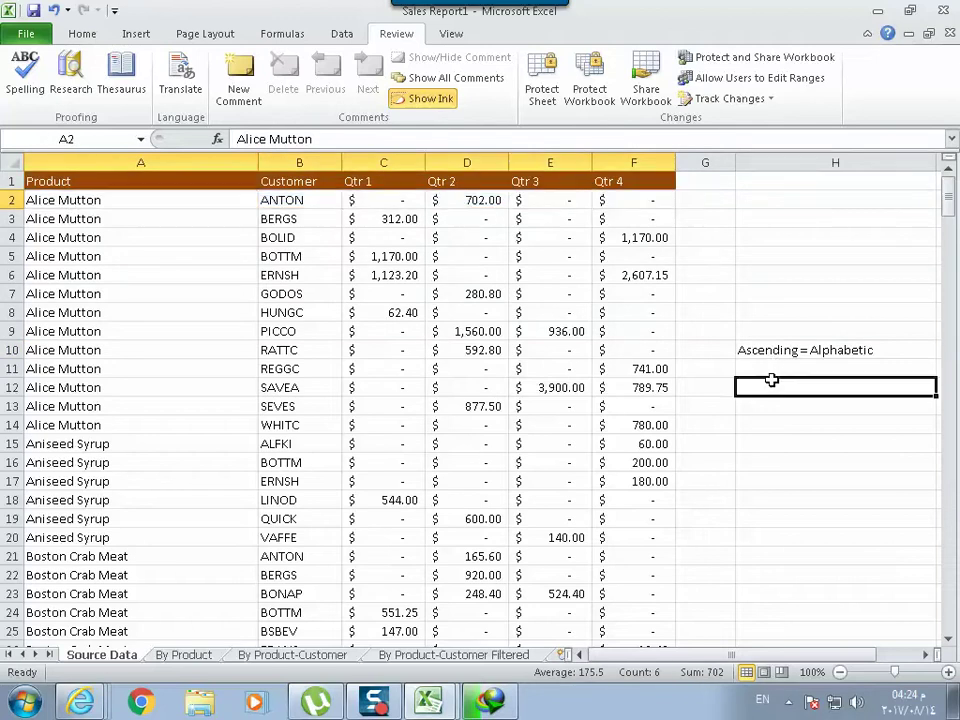
text(D)
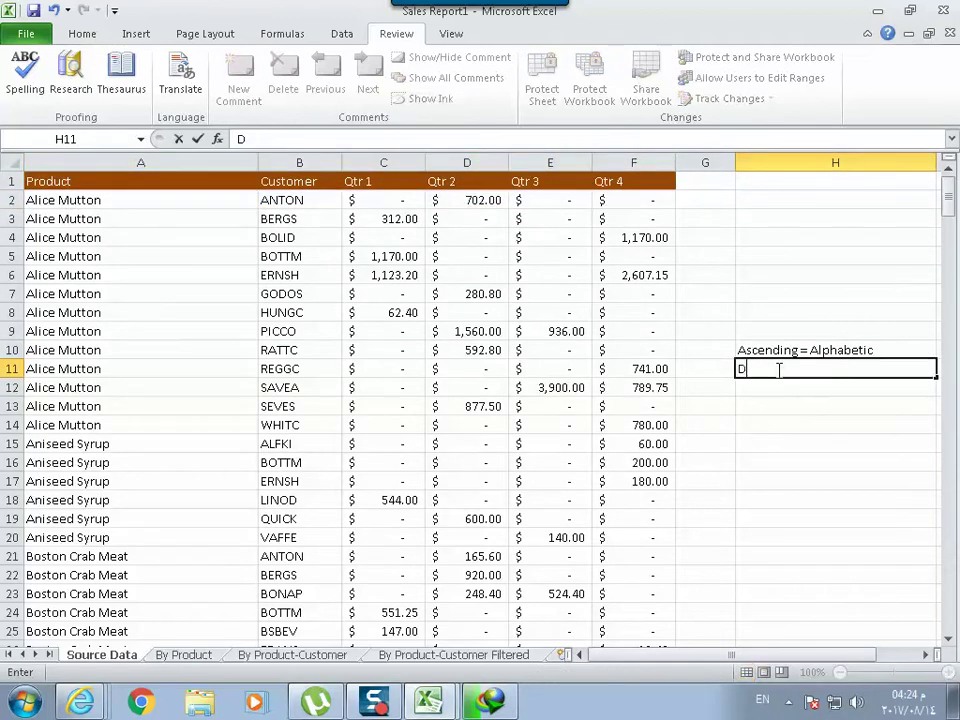
text(eascen)
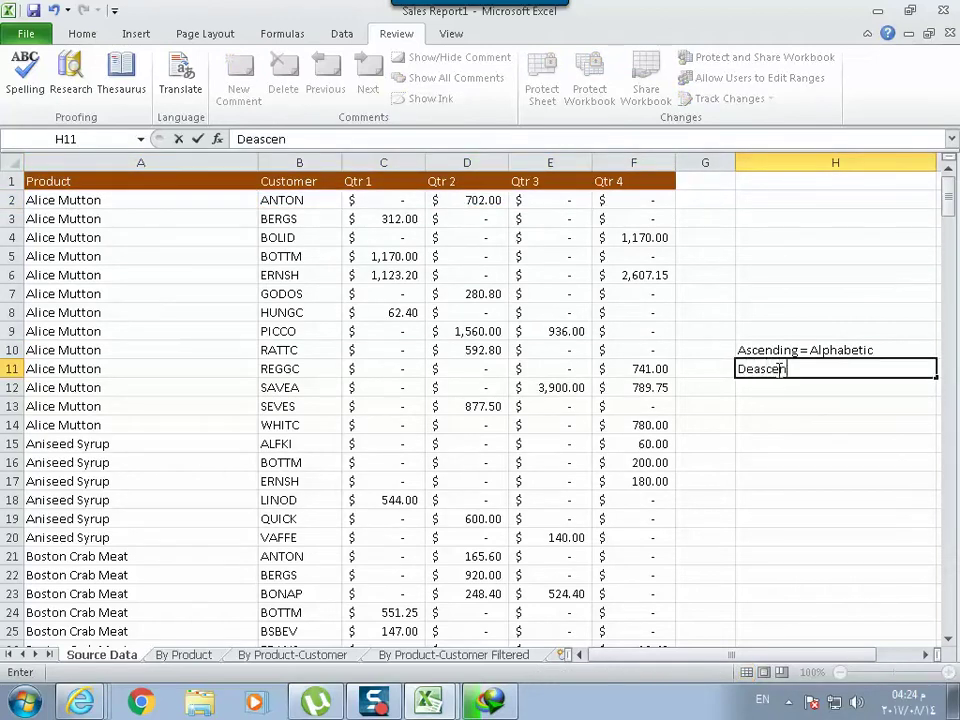
text(ding)
key(Return)
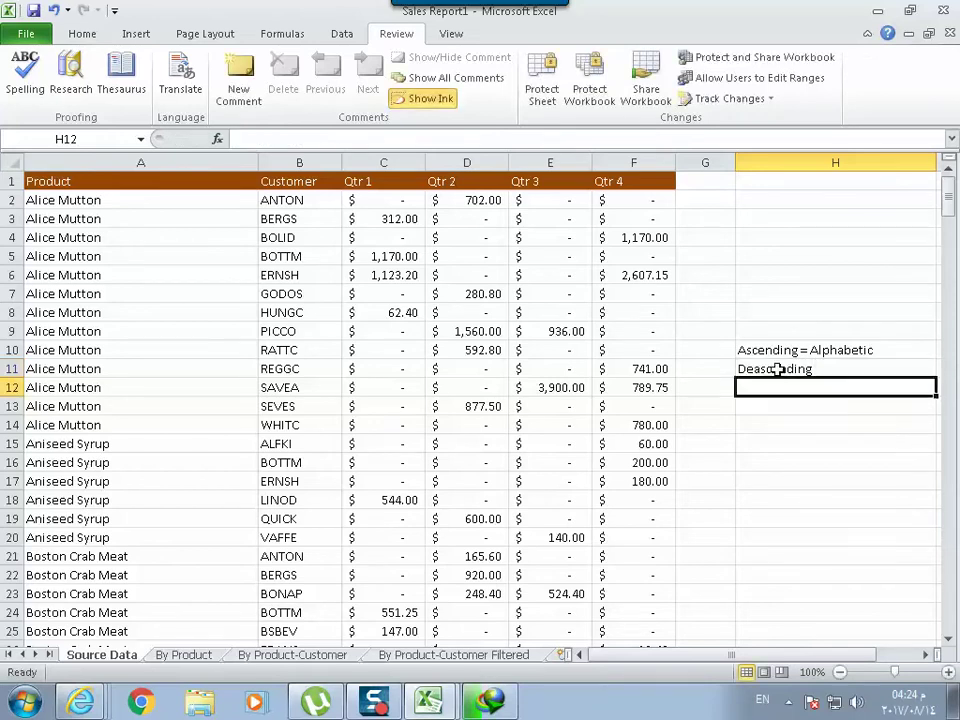
Correct the H11 note to 'Descending' and select the data range A2:F24
click(775, 368)
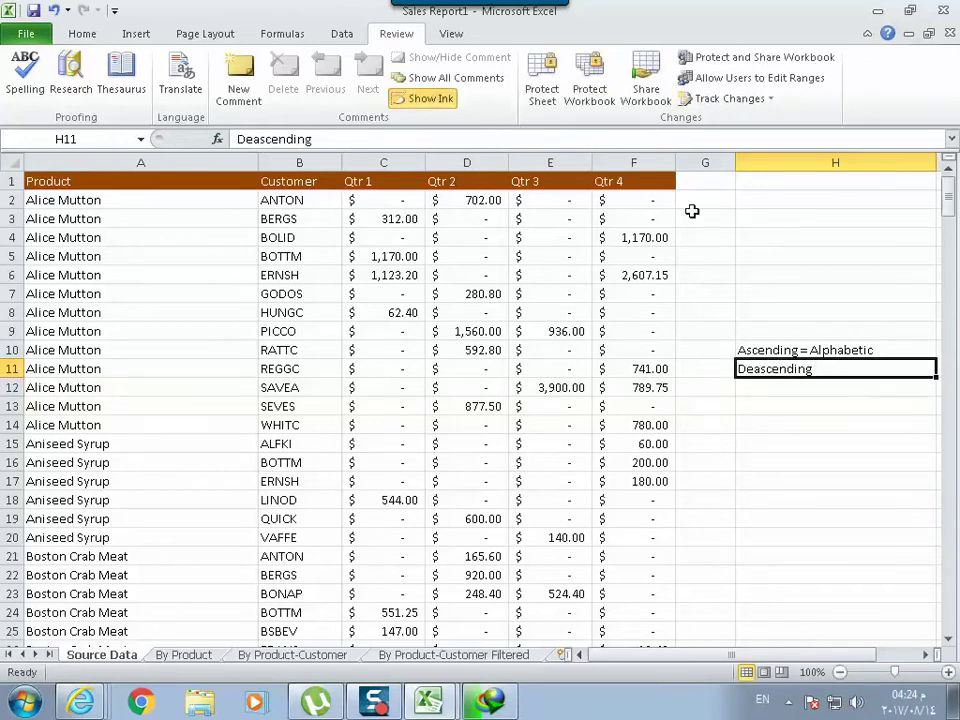
click(265, 140)
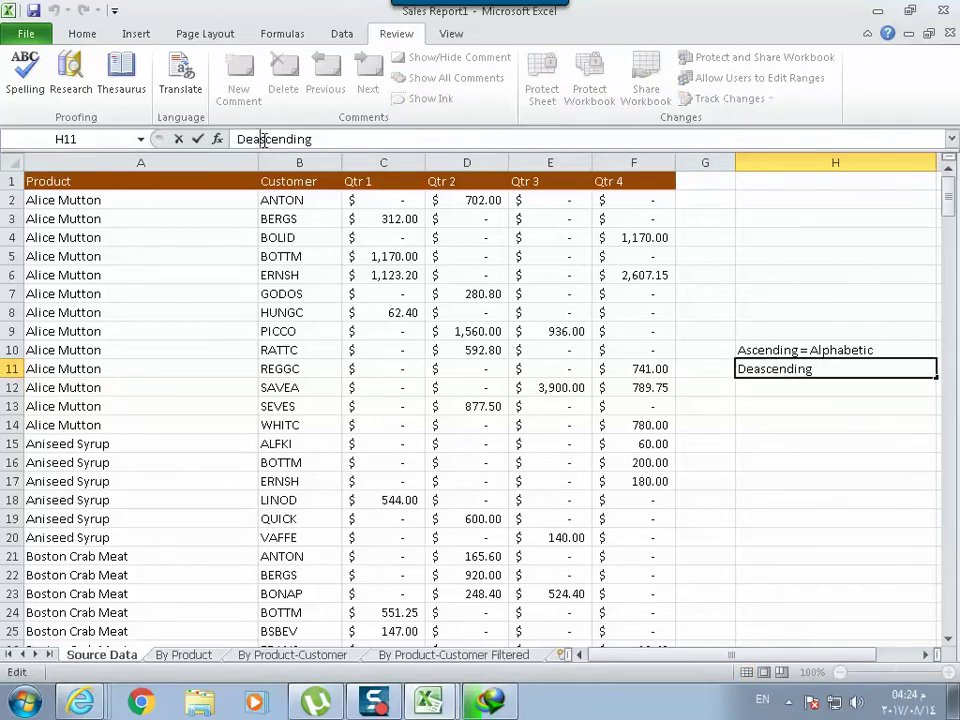
key(BackSpace)
click(754, 519)
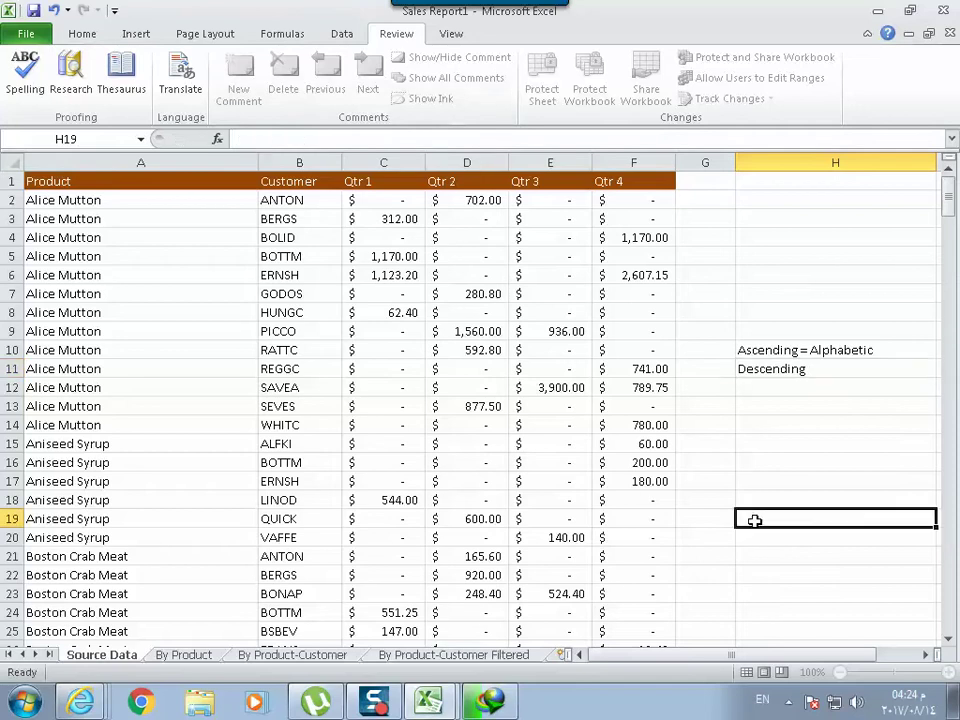
click(790, 368)
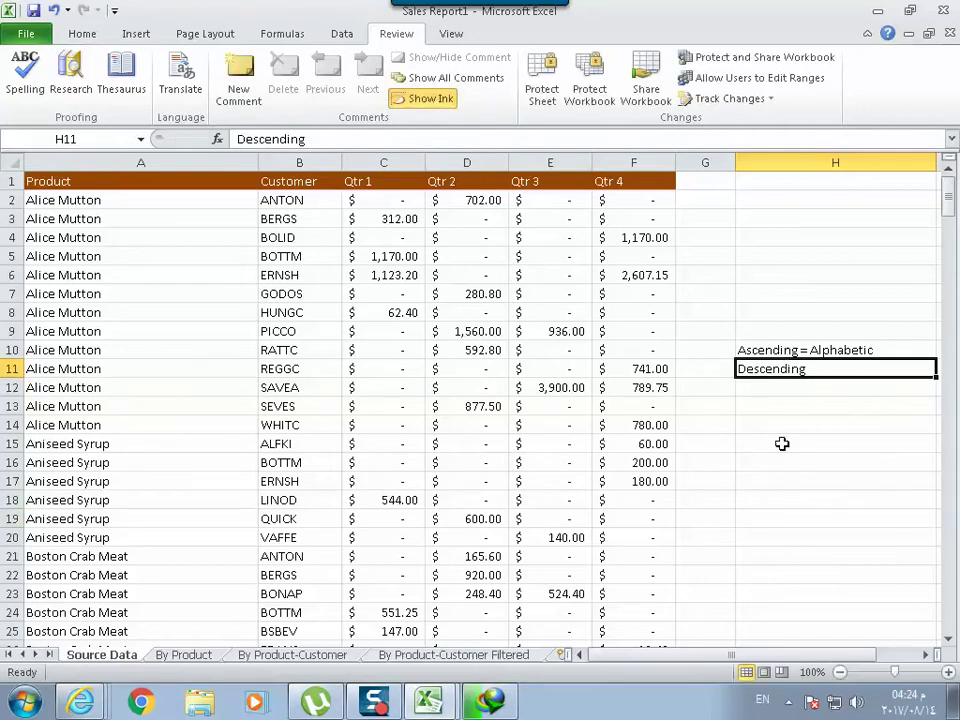
mouse_move(78, 201)
mouse_down()
mouse_move(620, 556)
mouse_move(615, 612)
mouse_up()
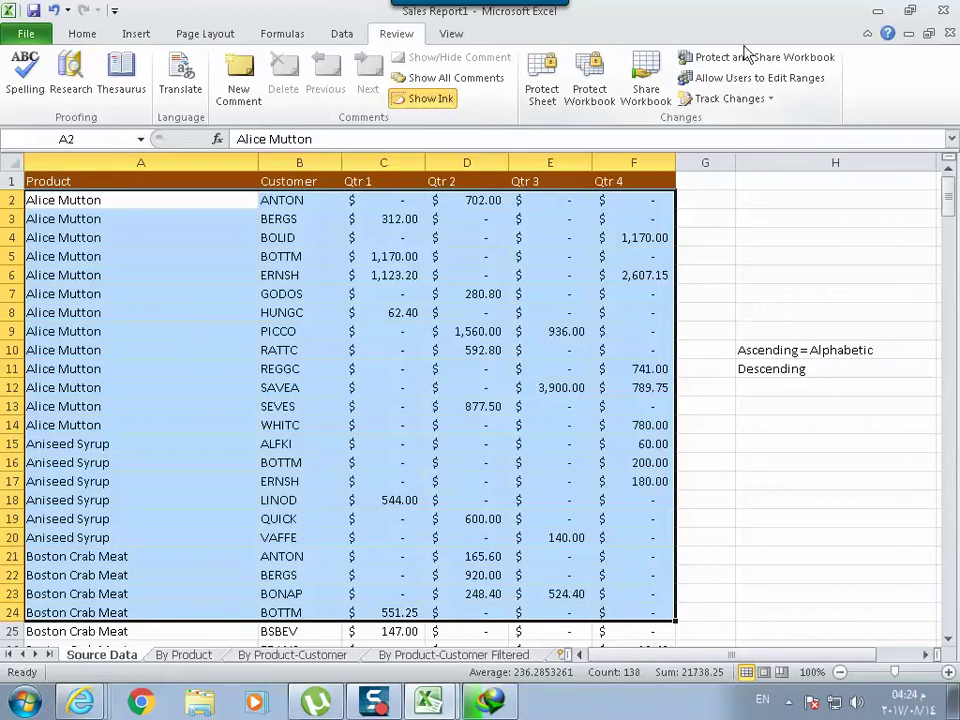
Open Custom Sort, initially leaving Product with A to Z order
click(88, 33)
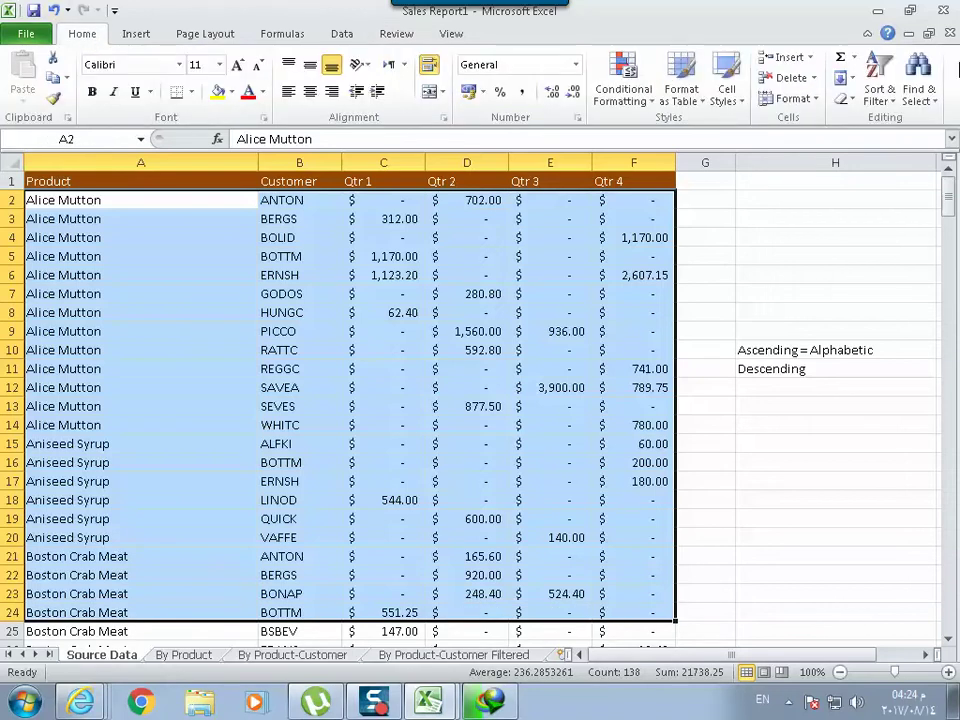
click(880, 92)
click(889, 162)
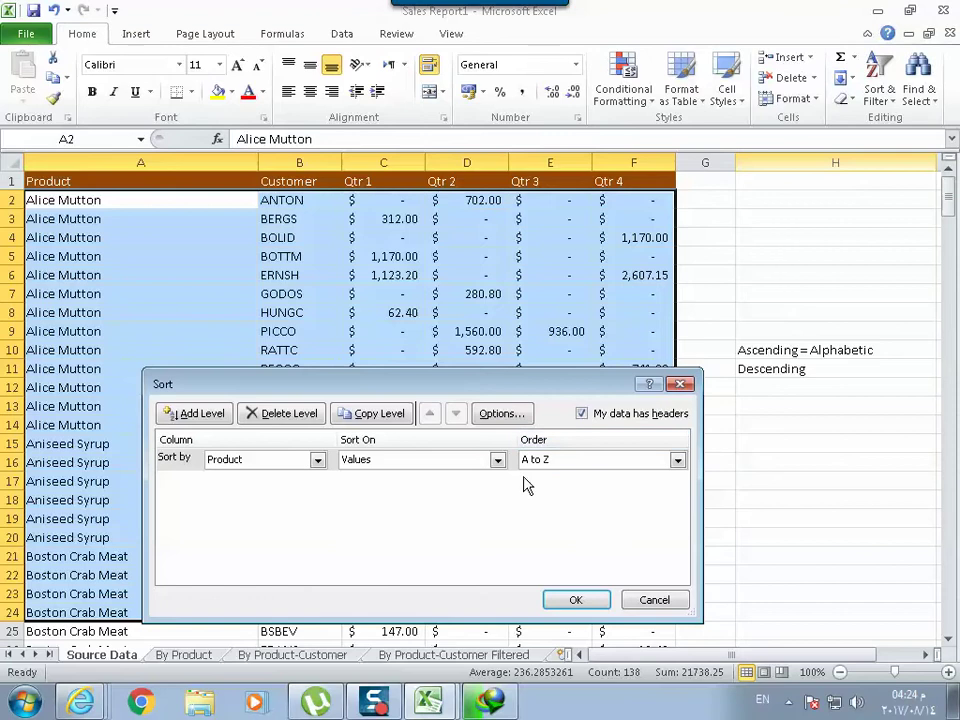
click(290, 462)
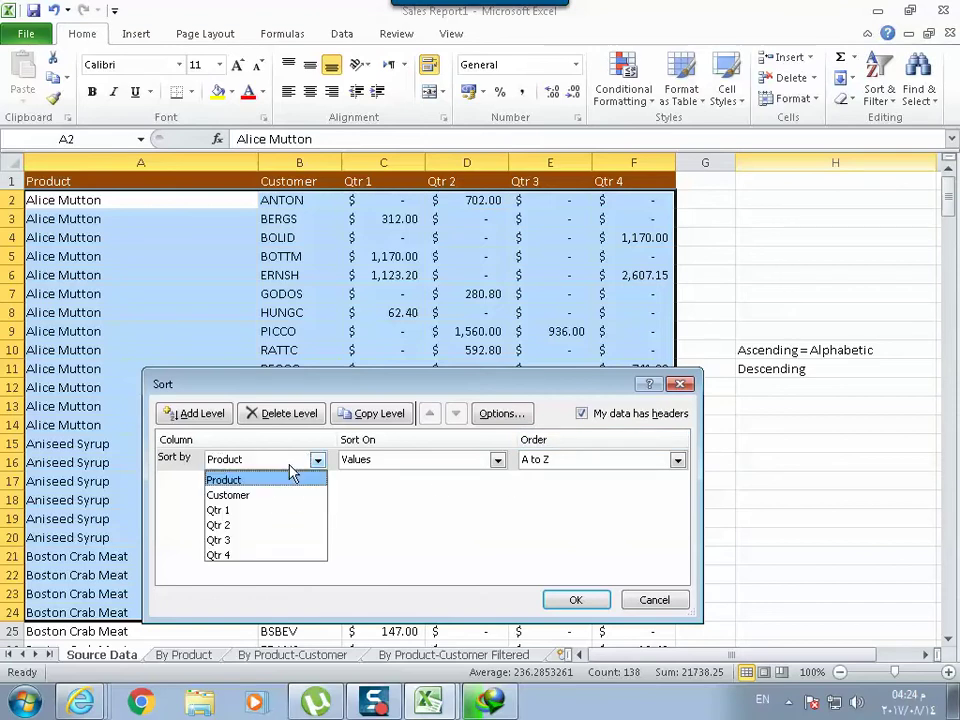
click(222, 481)
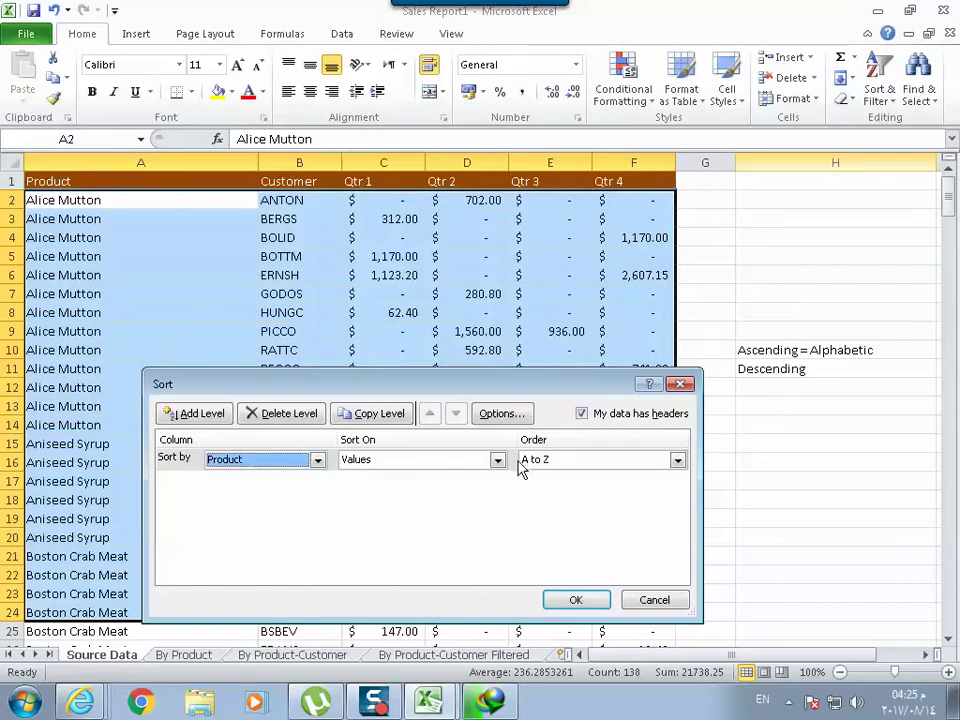
click(548, 463)
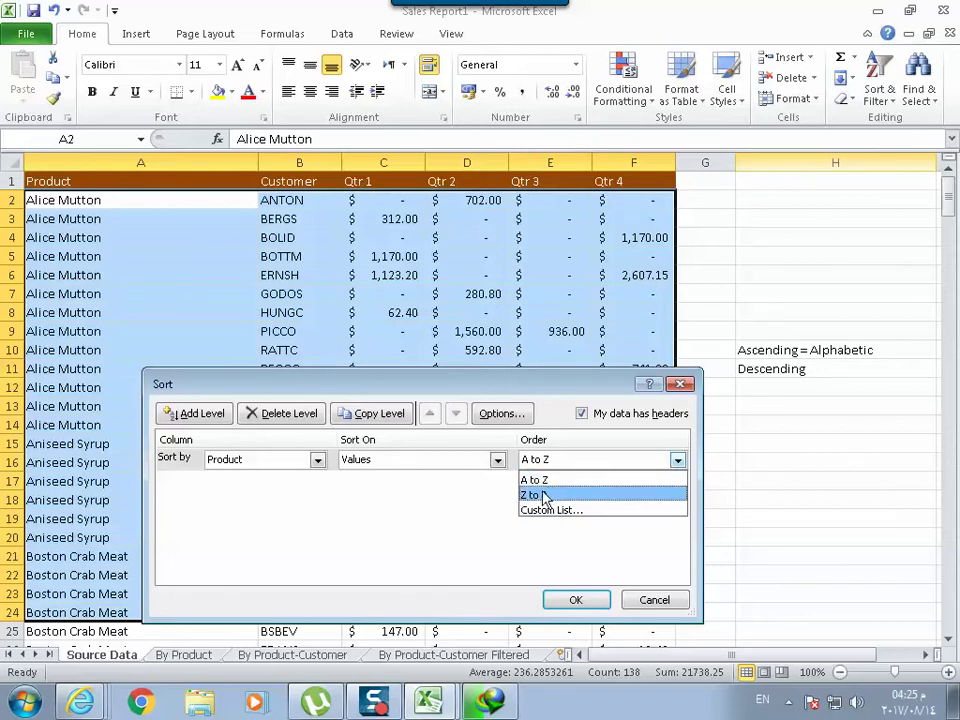
click(222, 488)
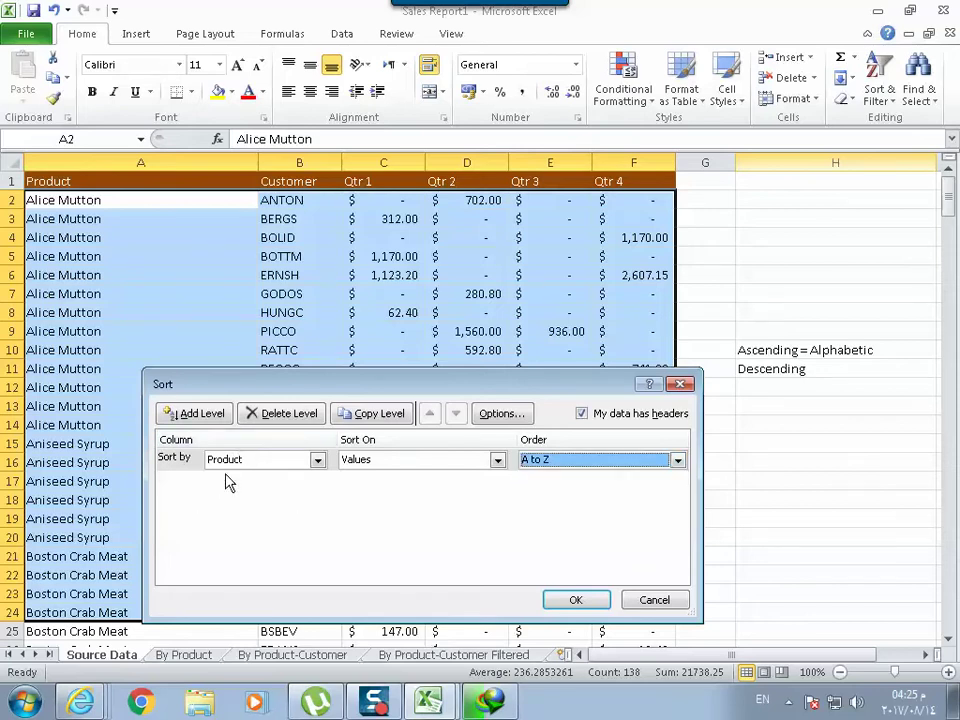
Sort the rows by Qtr 1 from Largest to Smallest
click(232, 465)
click(225, 508)
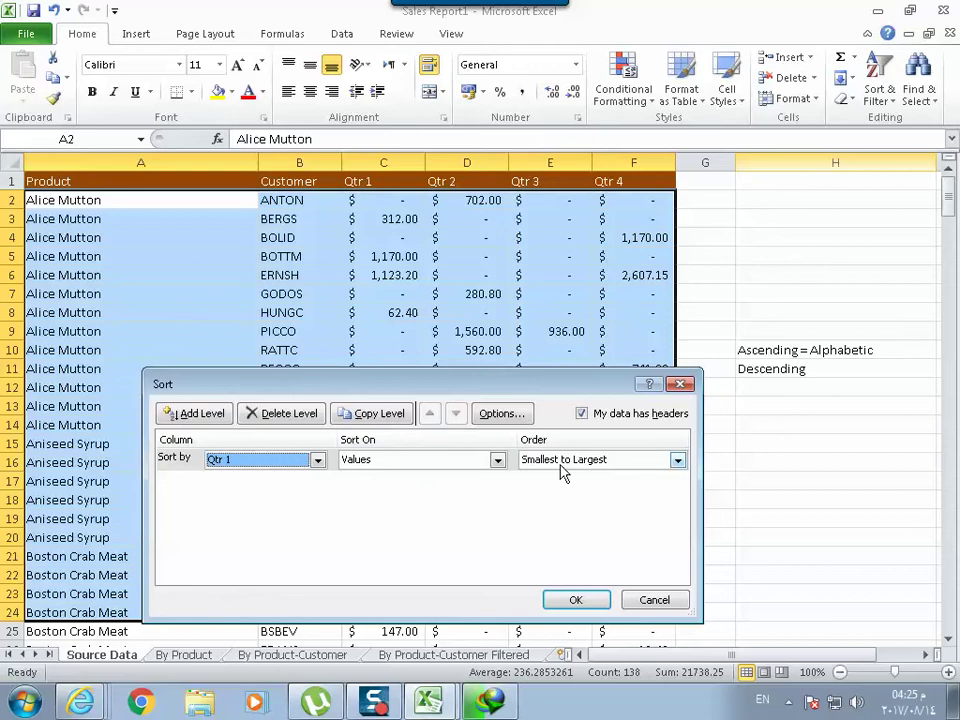
click(679, 468)
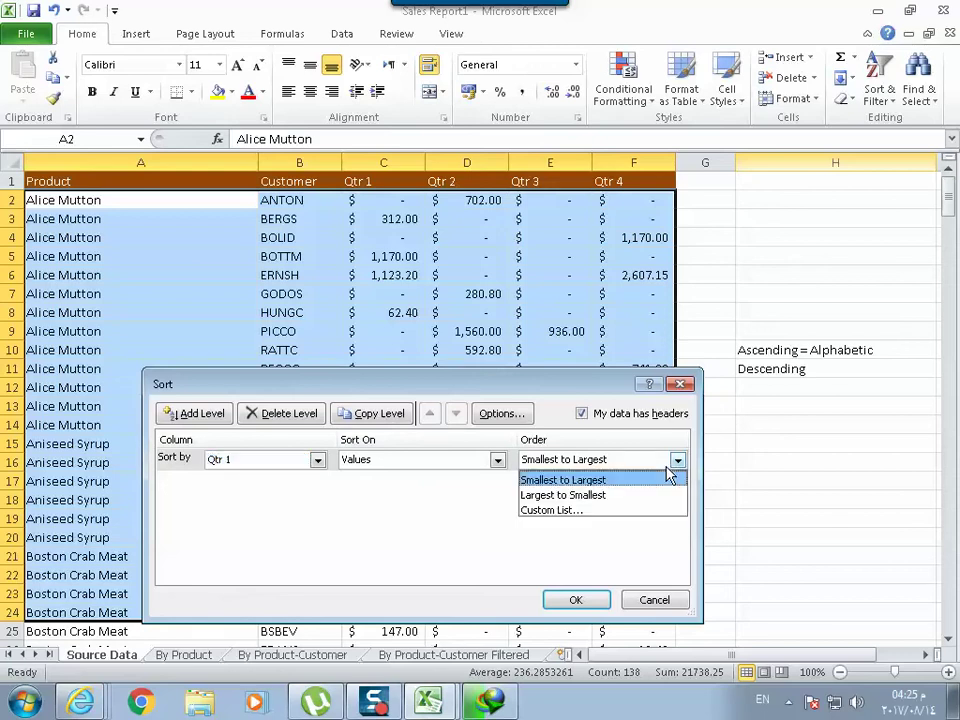
click(622, 504)
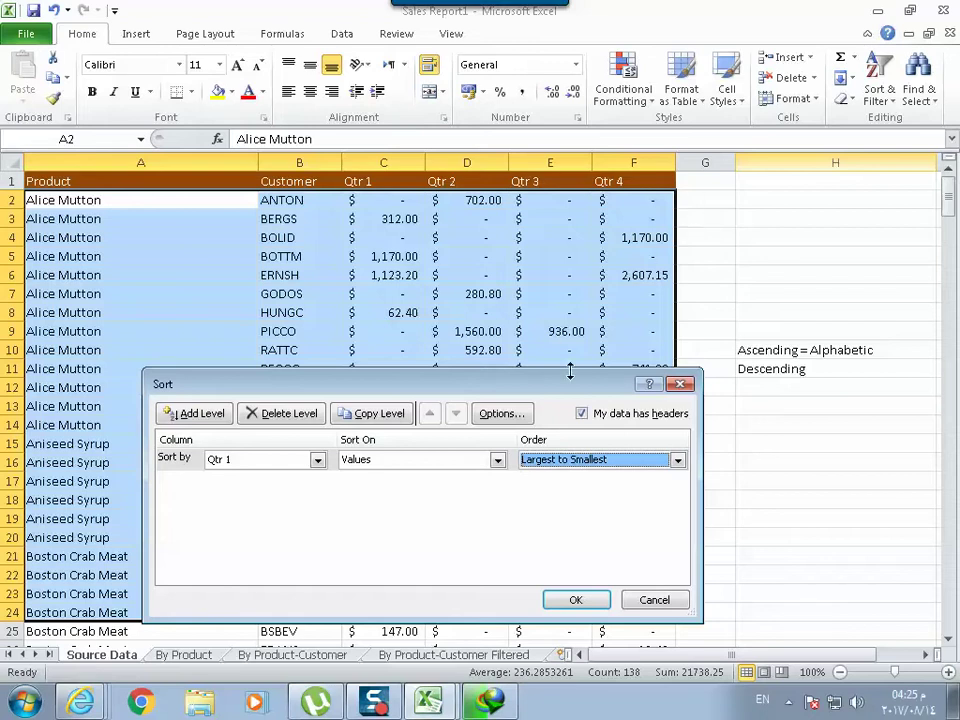
click(575, 598)
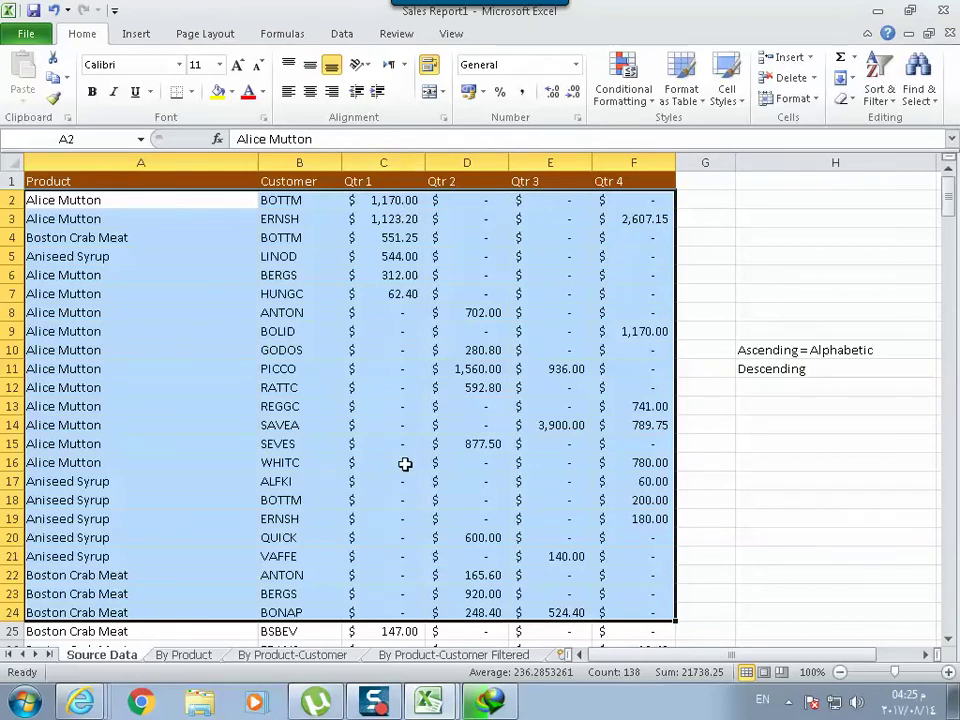
click(878, 92)
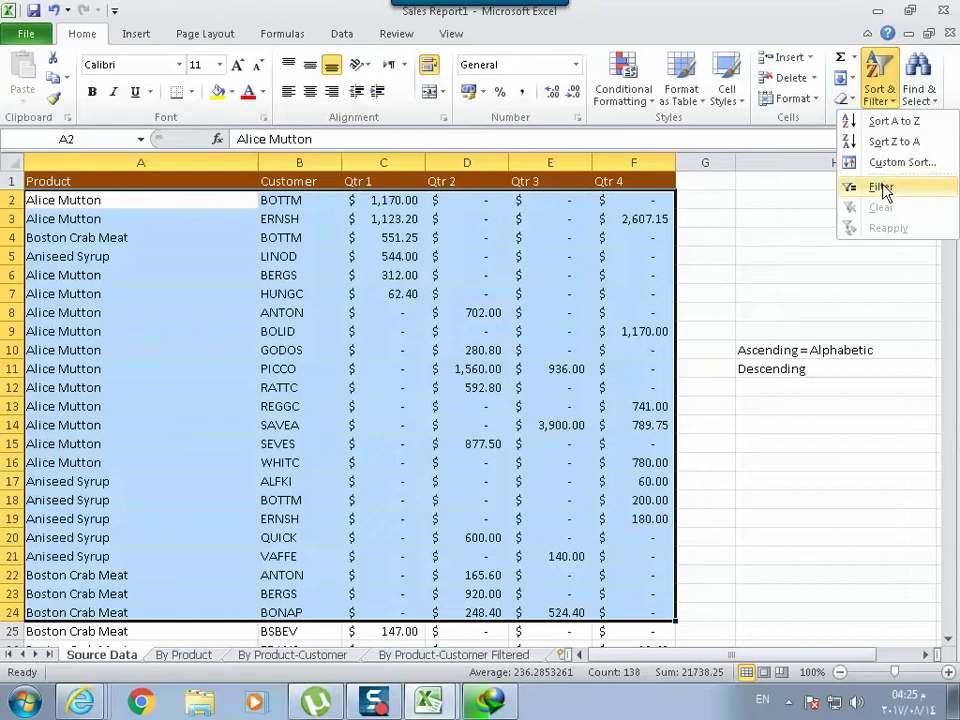
Select the Ascending note in H10 and open the Home tab's Find & Select menu
click(853, 346)
click(853, 350)
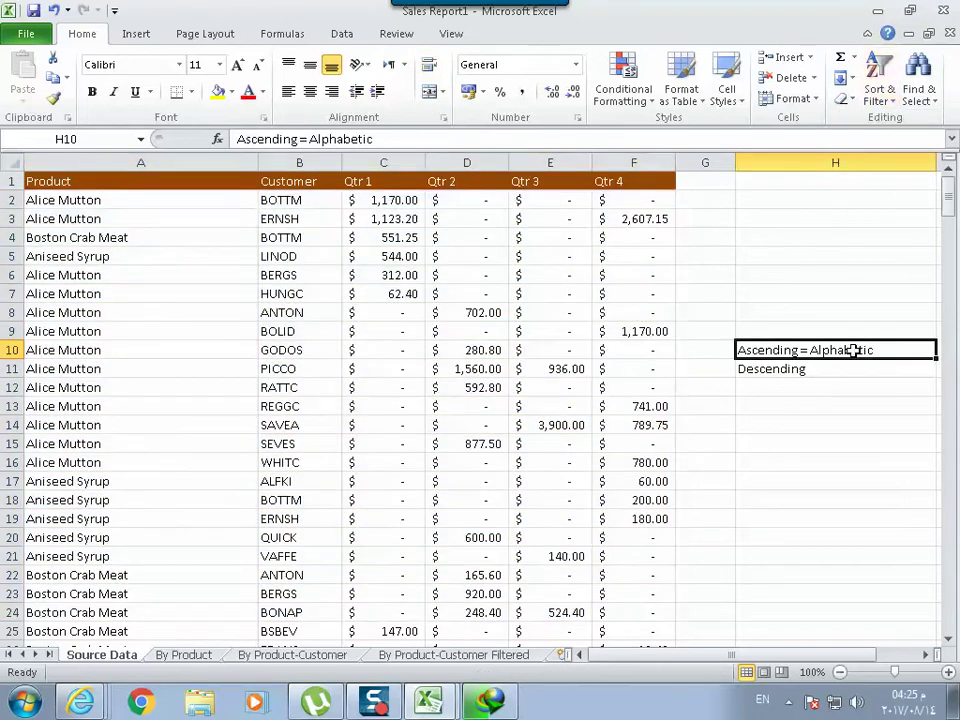
click(391, 40)
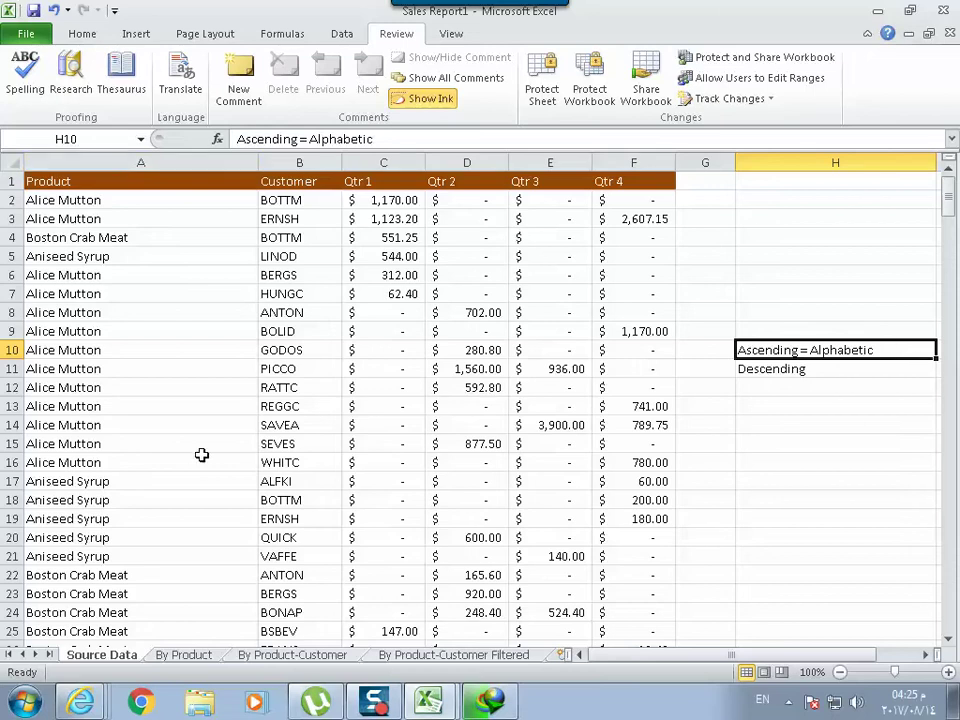
click(86, 40)
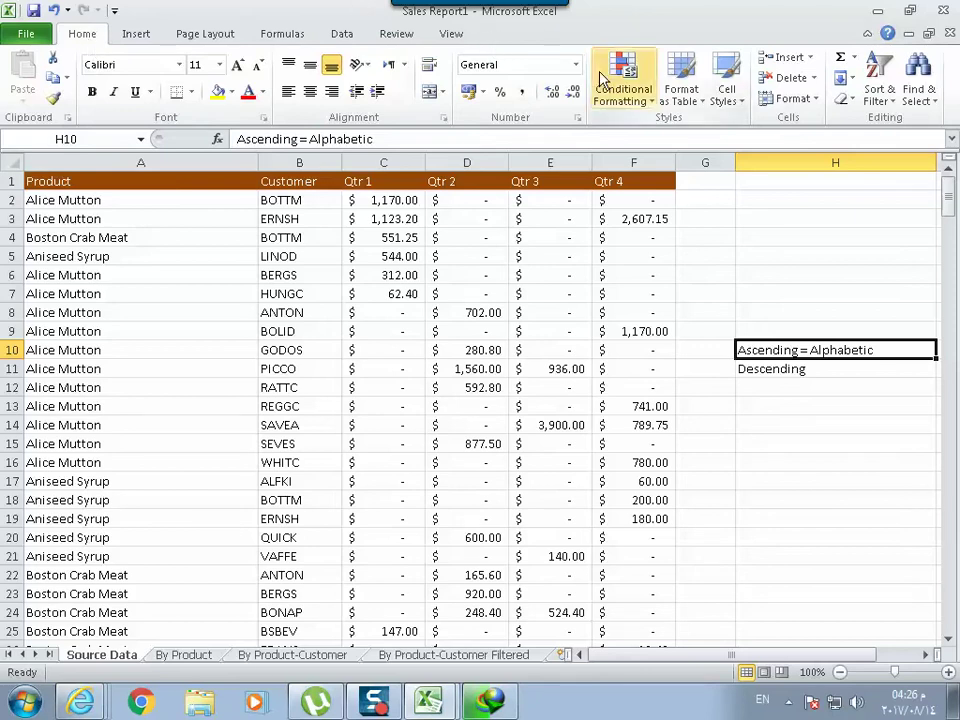
click(917, 92)
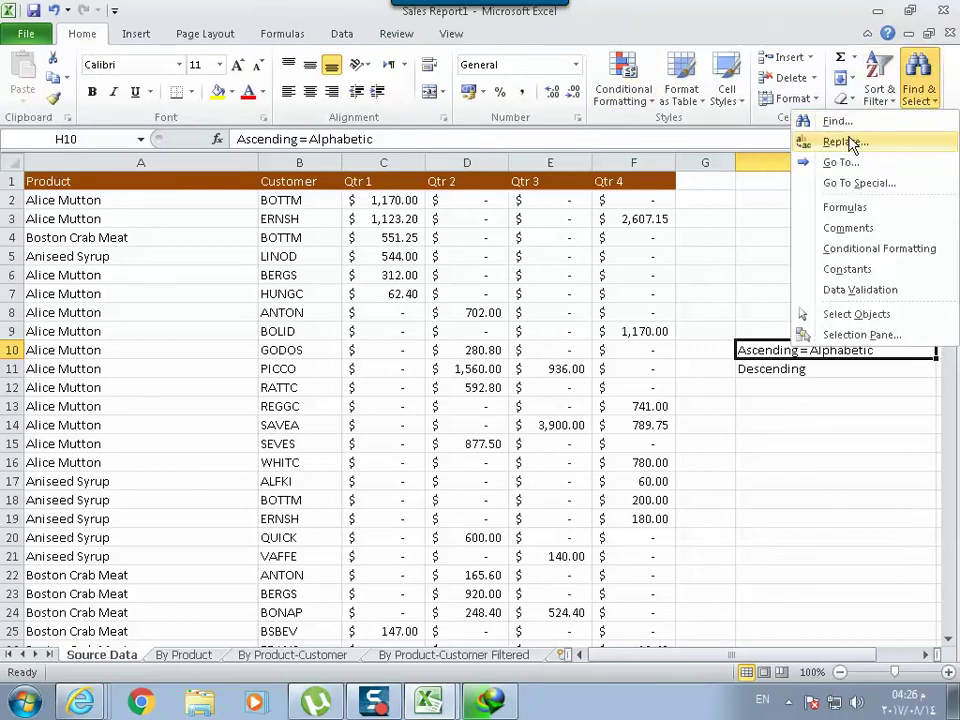
Search for Alice and step through each matching cell on Source Data
click(836, 121)
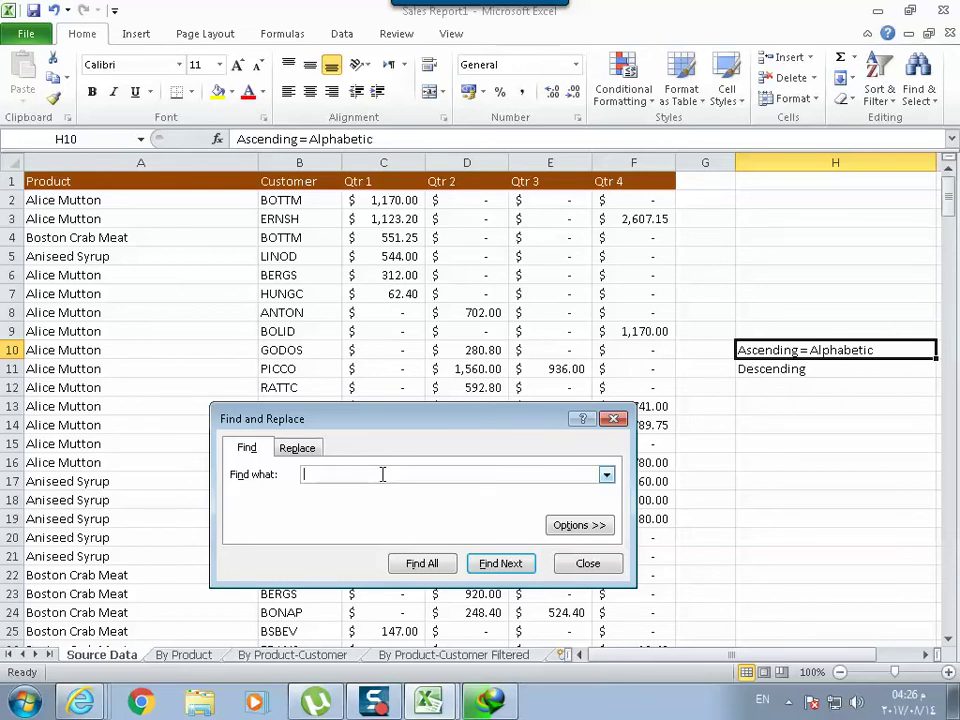
text(Alice)
click(511, 564)
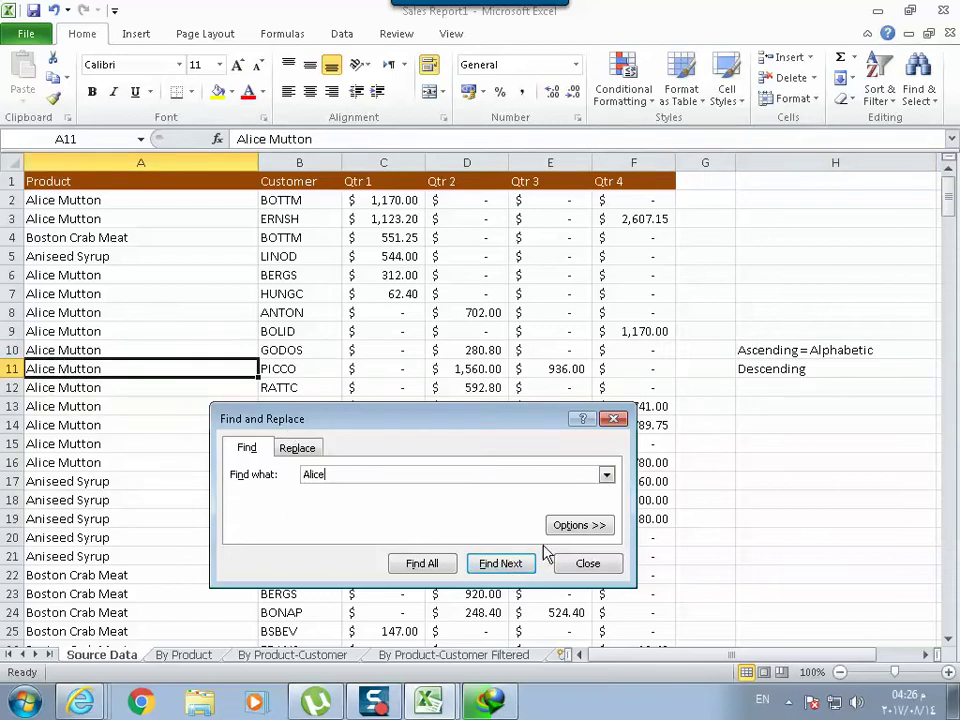
click(510, 572)
click(509, 577)
click(510, 596)
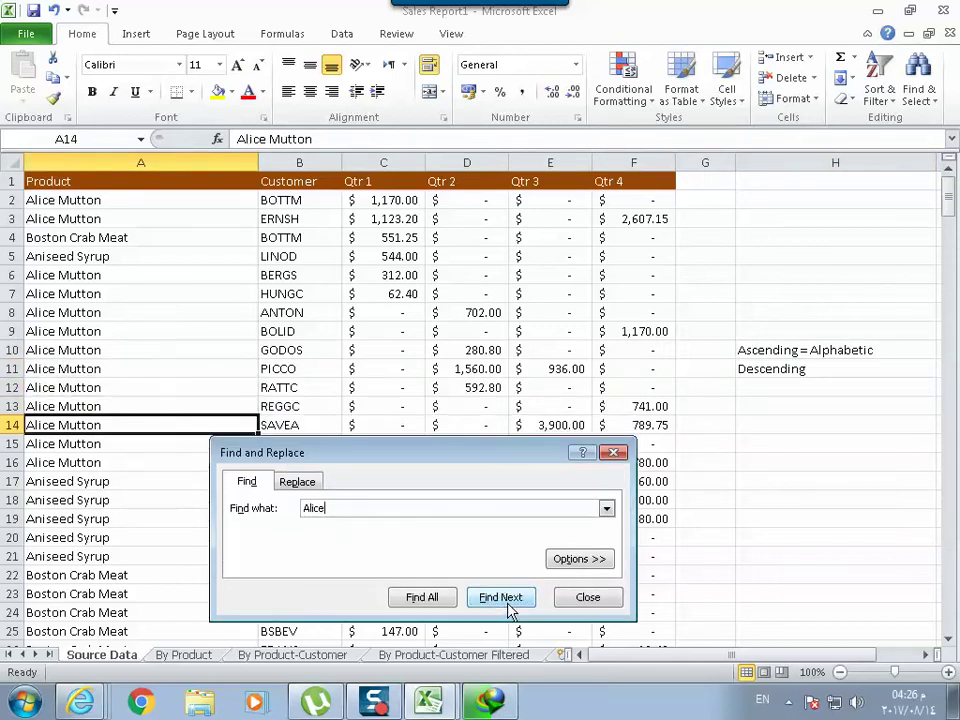
click(510, 615)
click(510, 634)
click(508, 641)
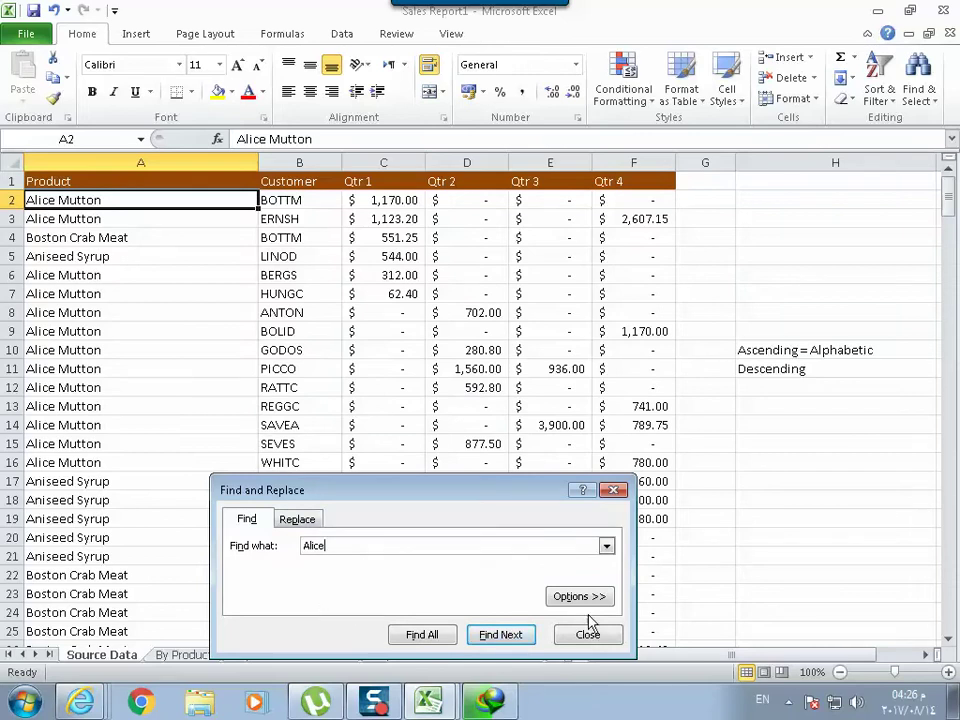
drag(428, 491, 433, 345)
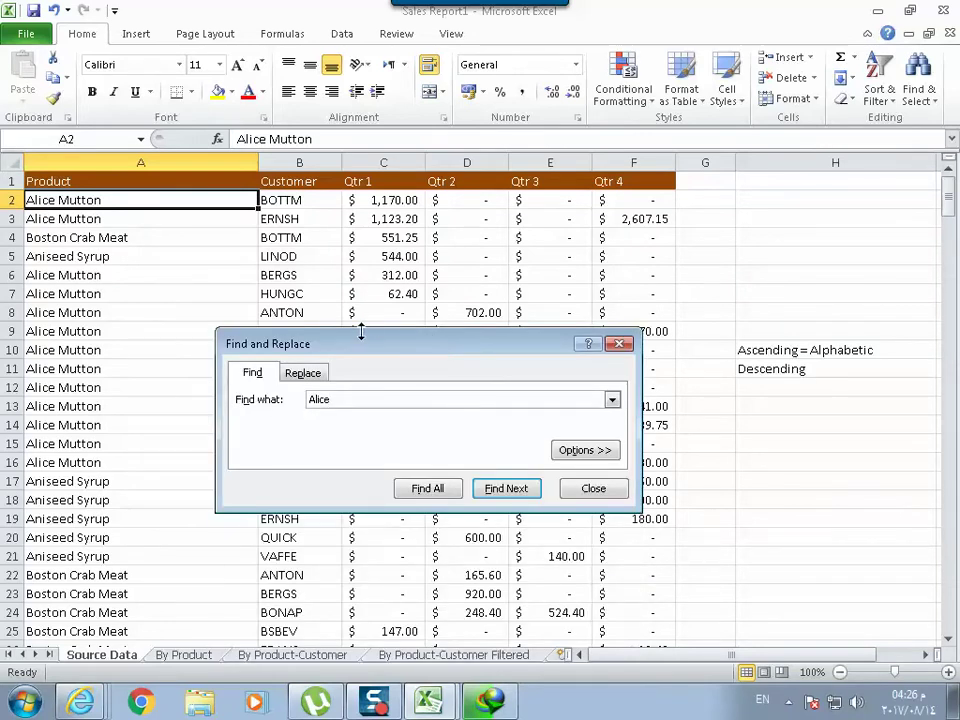
Replace all Alice with Mona, confirming the 13 replacements, and close the dialog
click(314, 374)
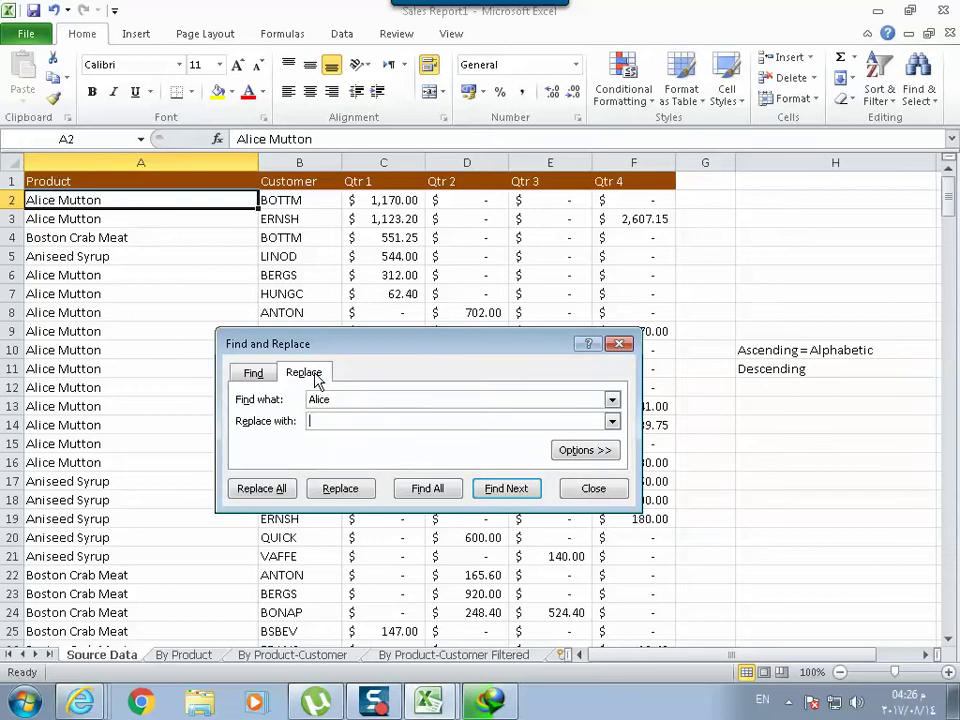
click(340, 421)
text(Mona)
click(265, 490)
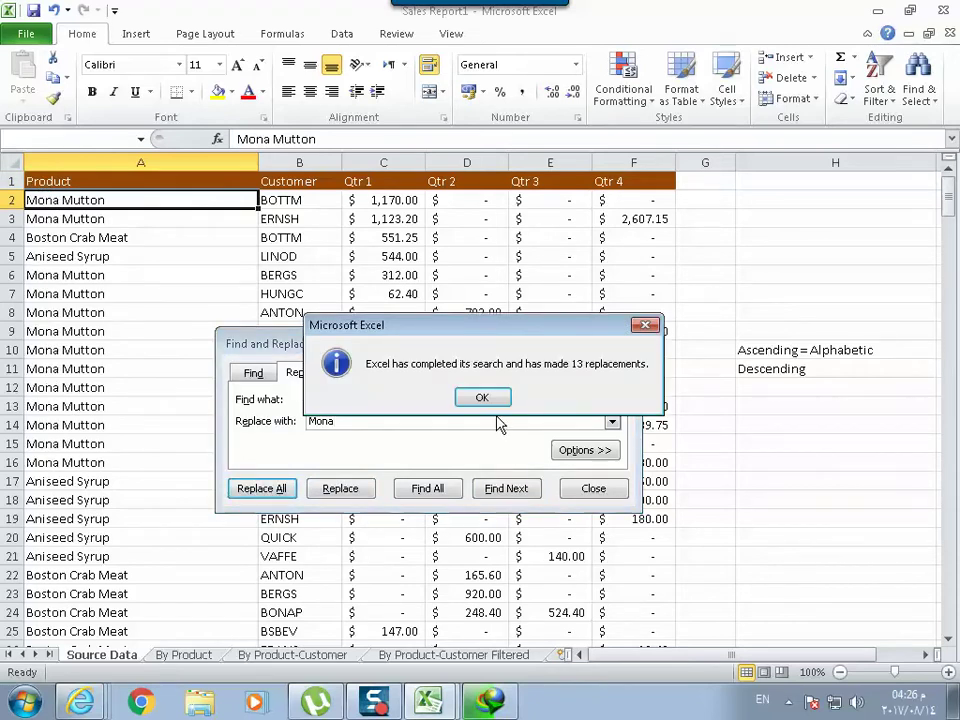
click(480, 400)
click(593, 488)
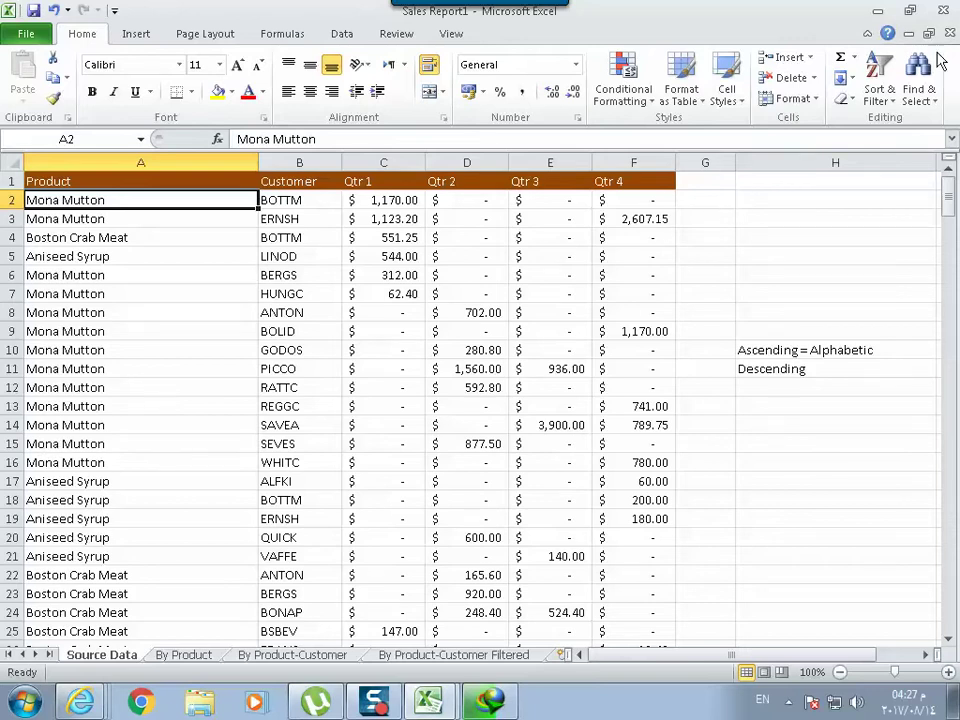
click(880, 85)
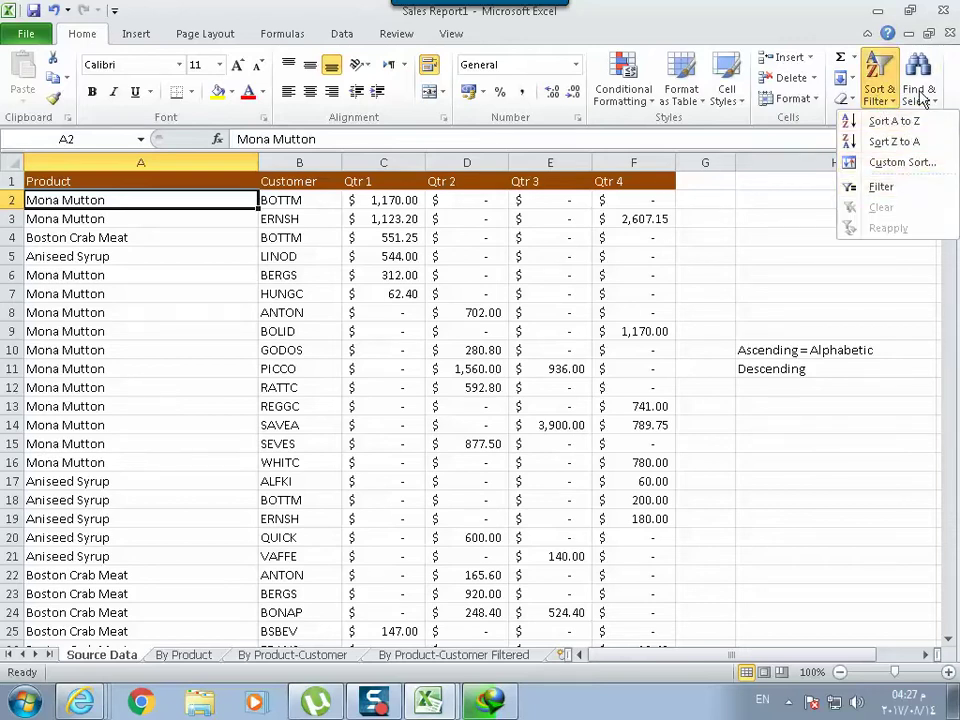
click(921, 97)
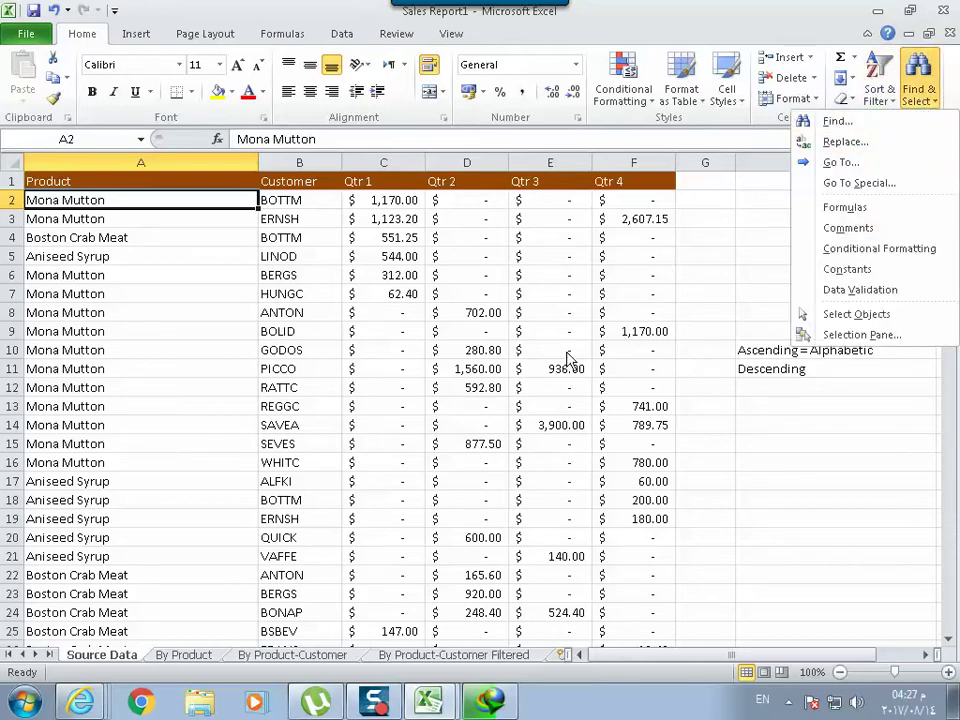
click(741, 351)
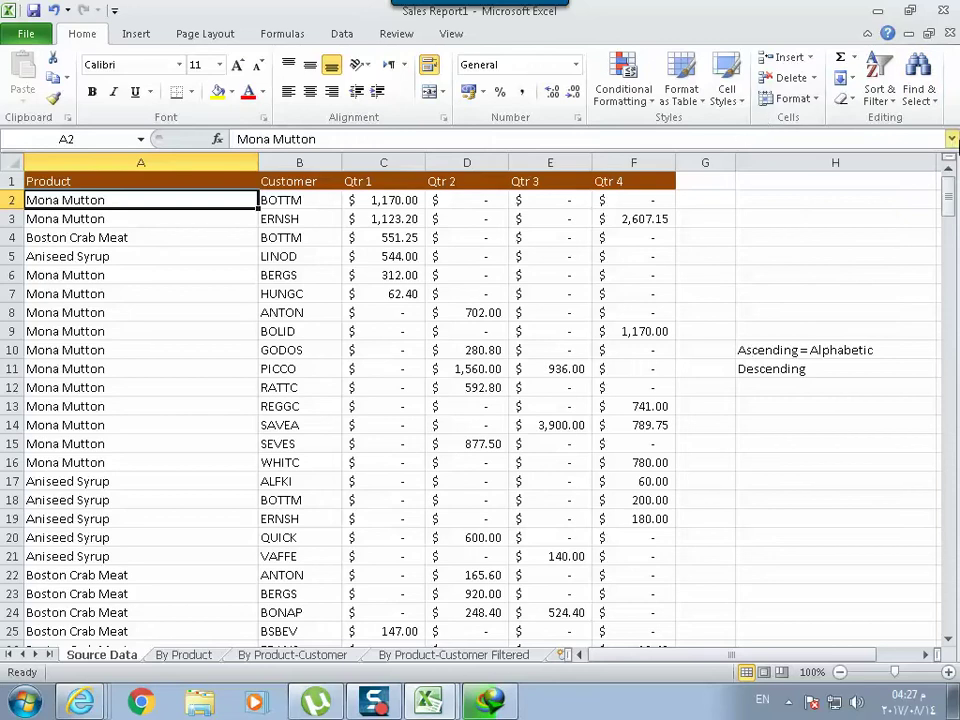
click(788, 703)
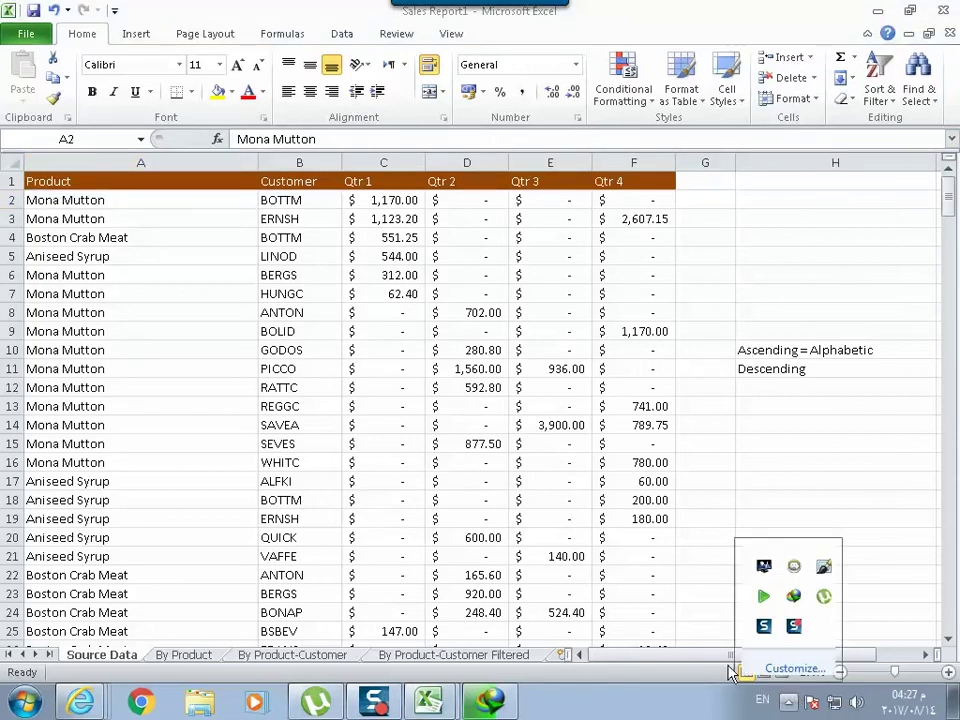
click(600, 585)
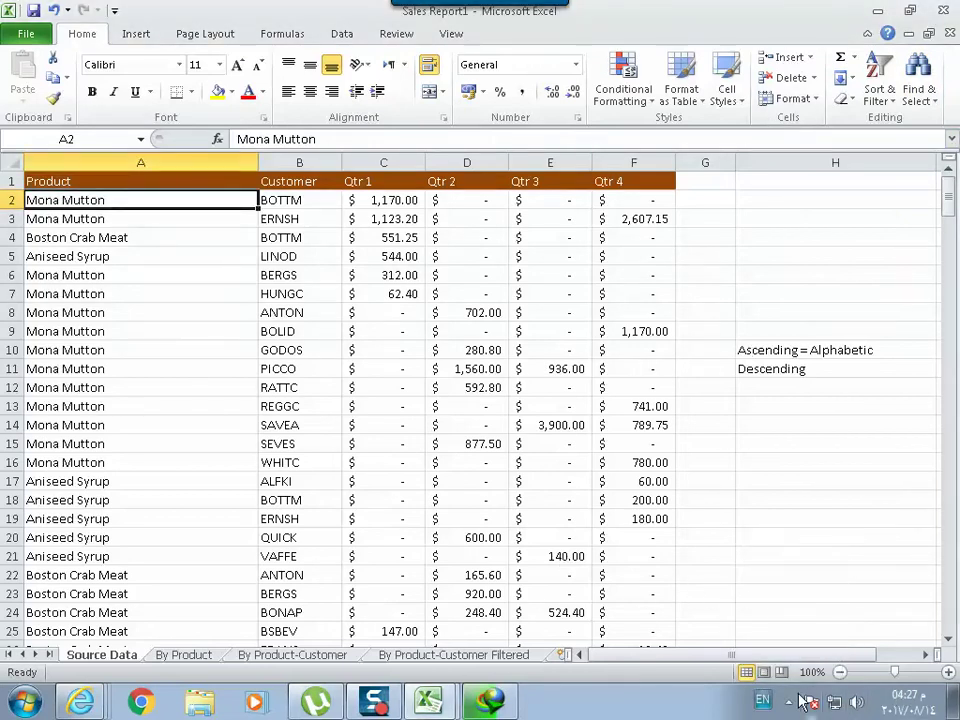
click(790, 703)
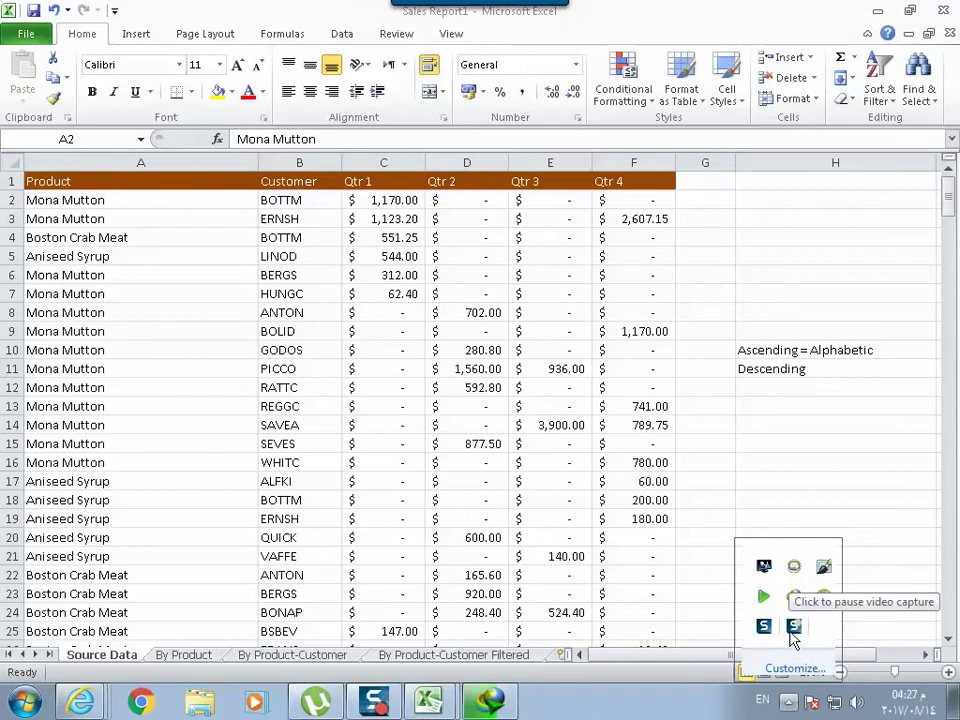
click(793, 622)
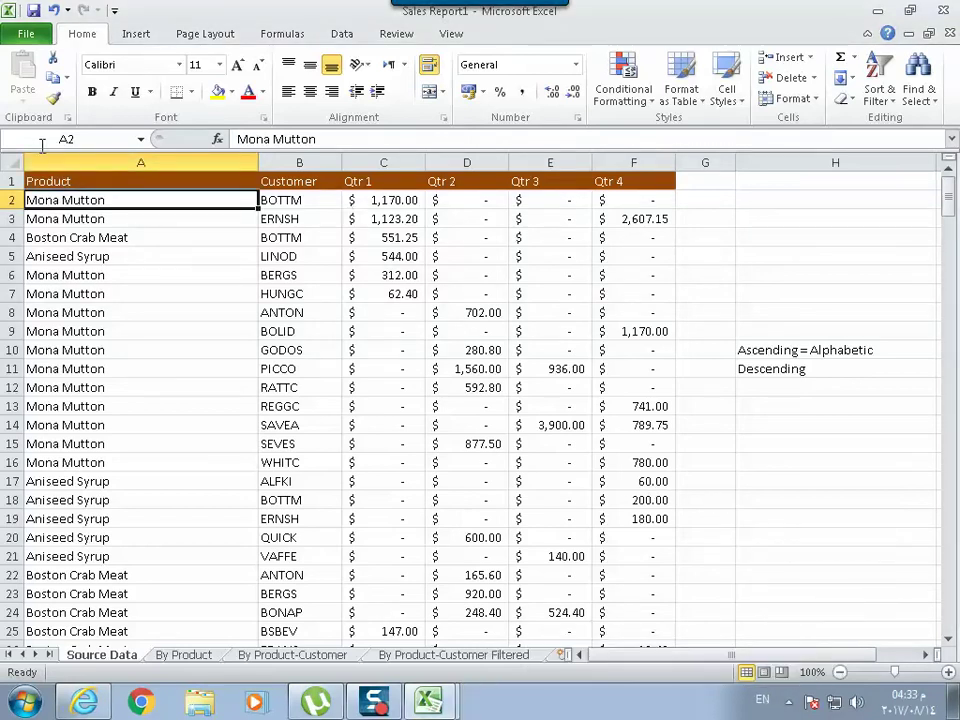
Copy Source Data A2:F10 and paste it at A30 of By Product-Customer Filtered
mouse_move(88, 200)
mouse_down()
mouse_move(606, 313)
mouse_move(604, 345)
mouse_up()
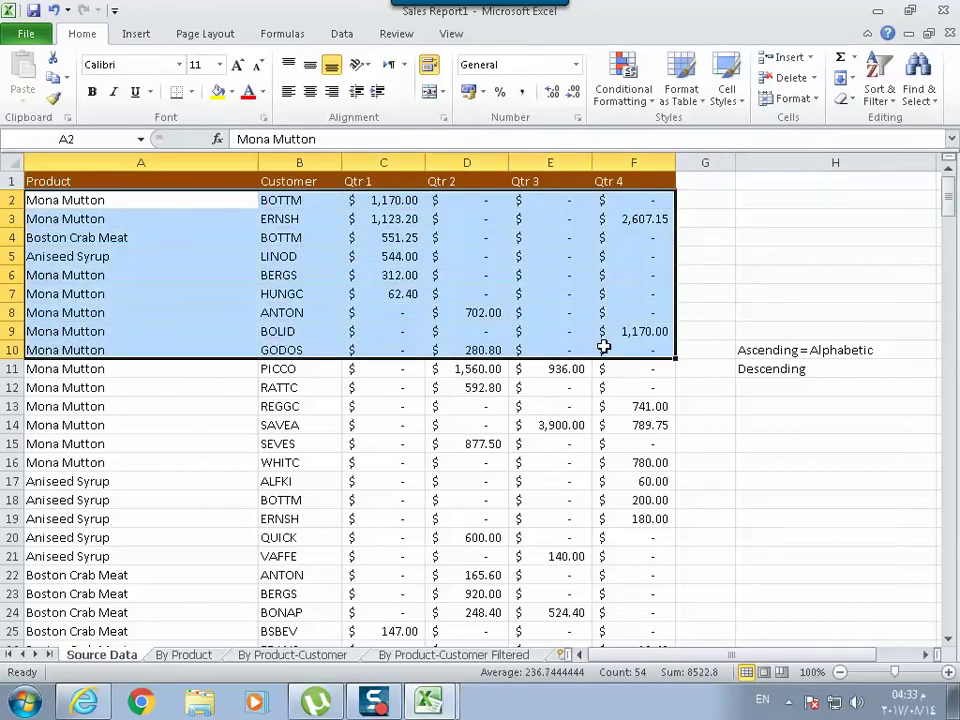
right_click(303, 262)
click(342, 290)
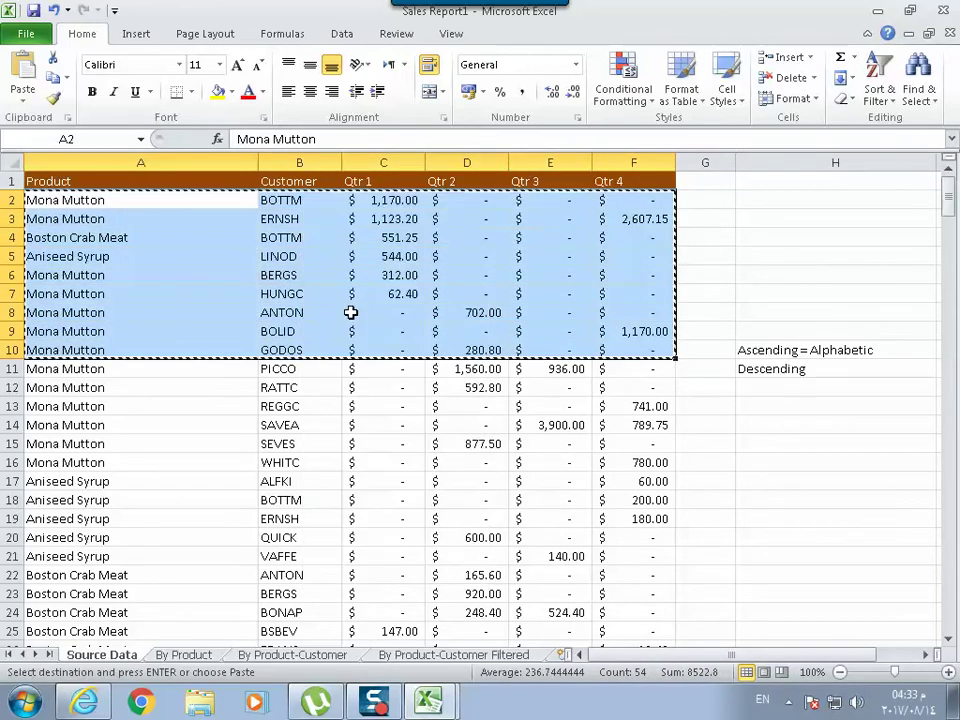
click(474, 660)
scroll(87, 550, down, 3)
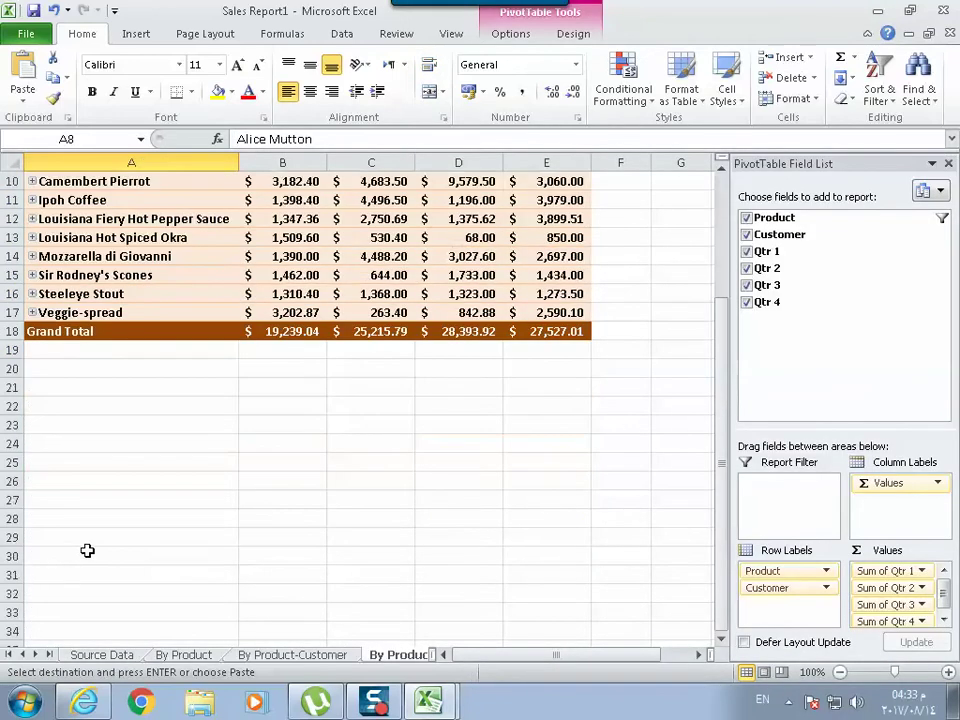
click(89, 556)
right_click(91, 558)
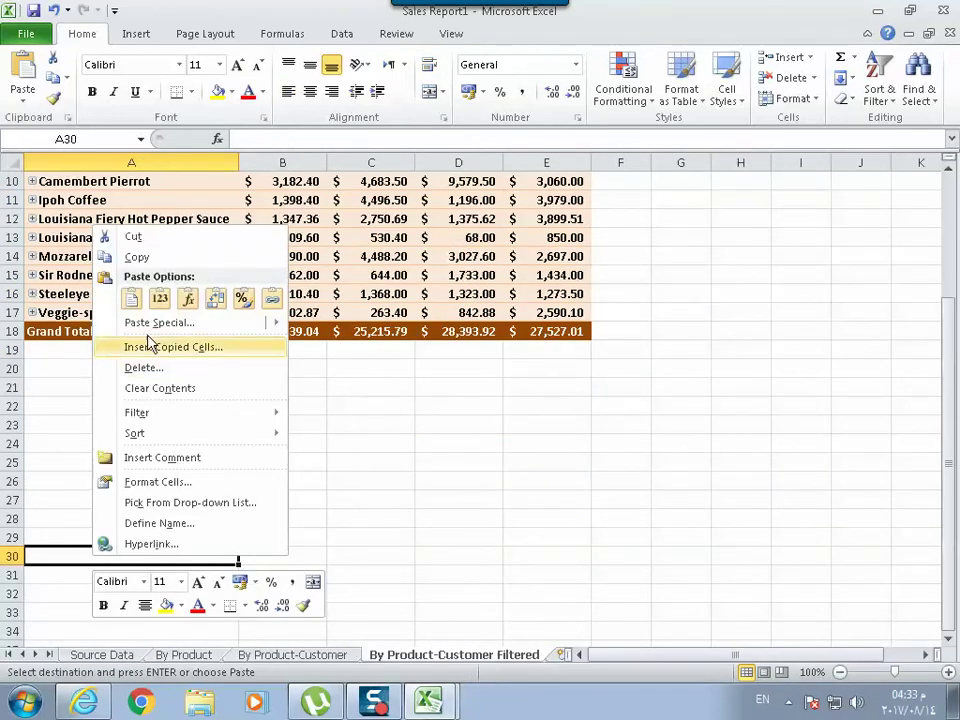
click(132, 299)
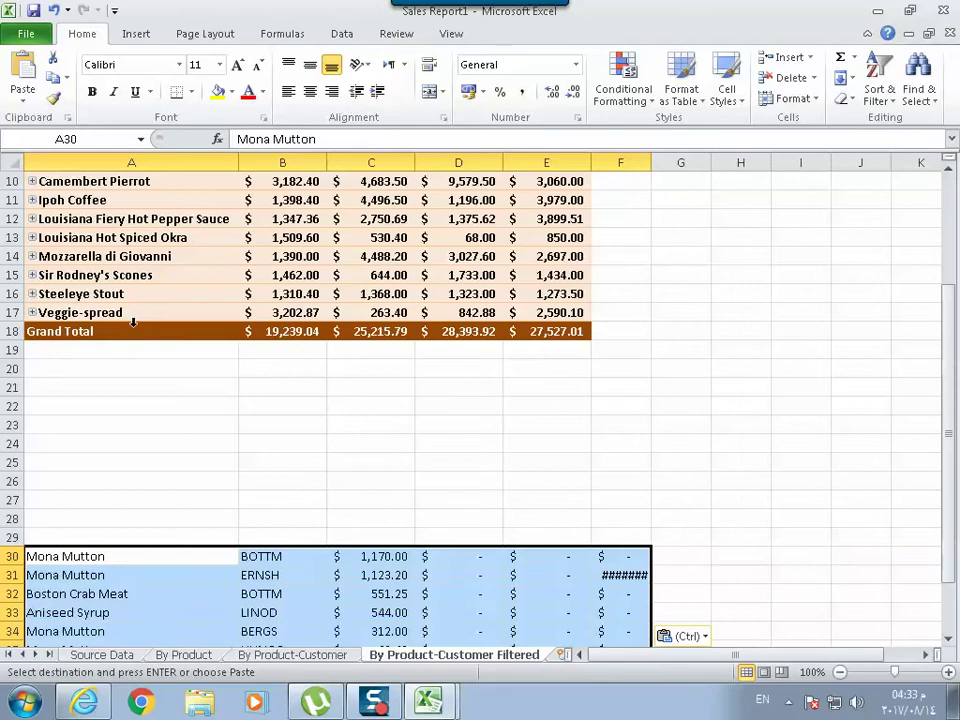
scroll(133, 321, down, 5)
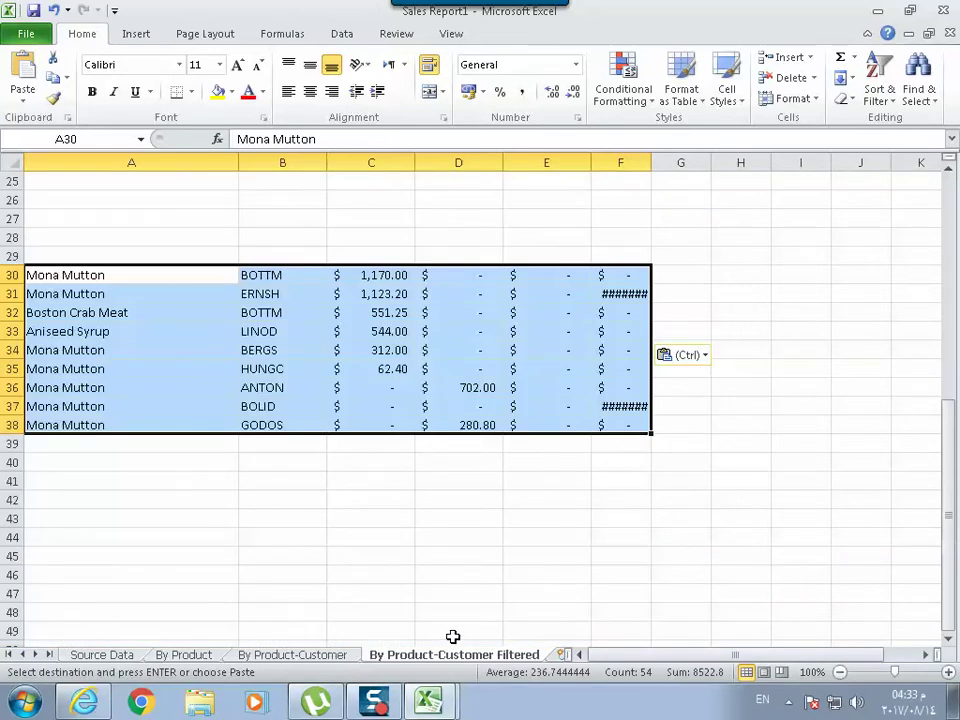
scroll(453, 637, up, 6)
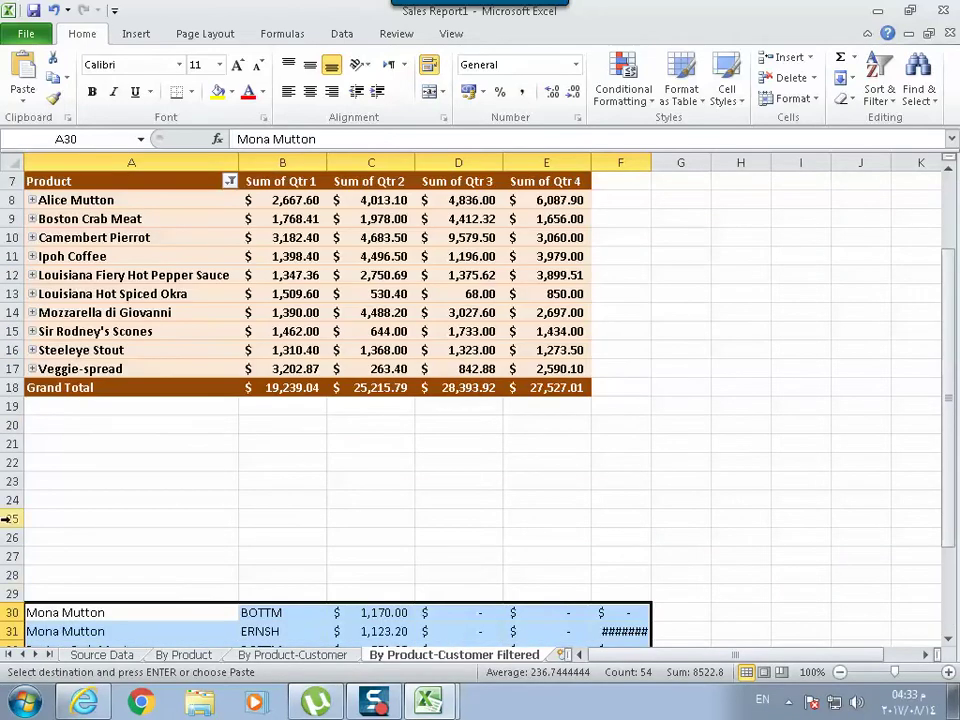
click(78, 655)
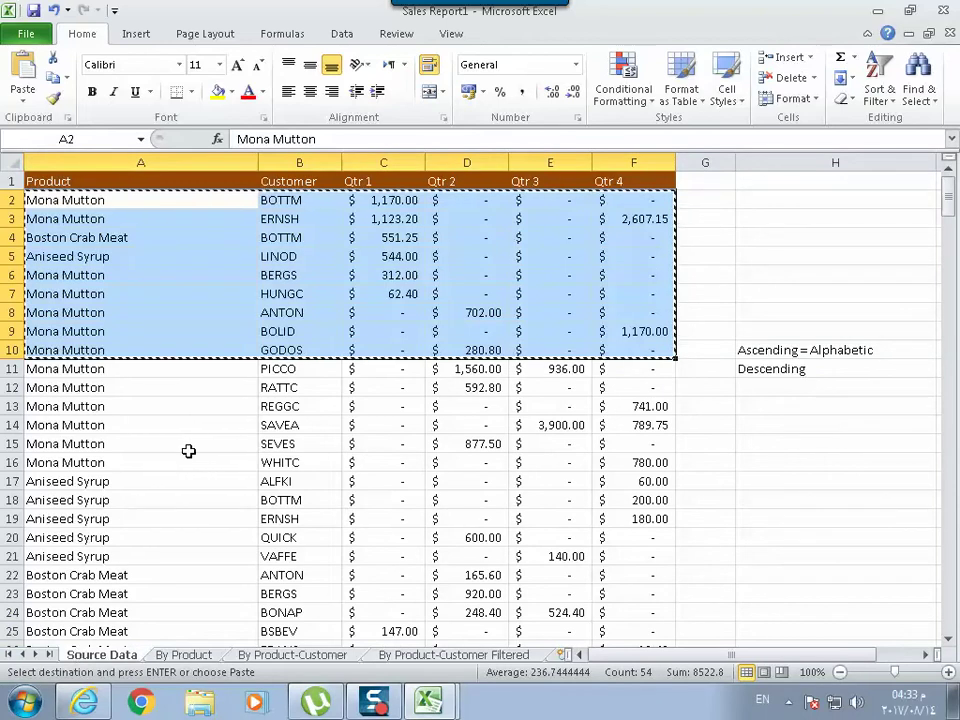
Use Format Painter to copy the A1 Product heading format onto cell A13
click(167, 404)
click(95, 181)
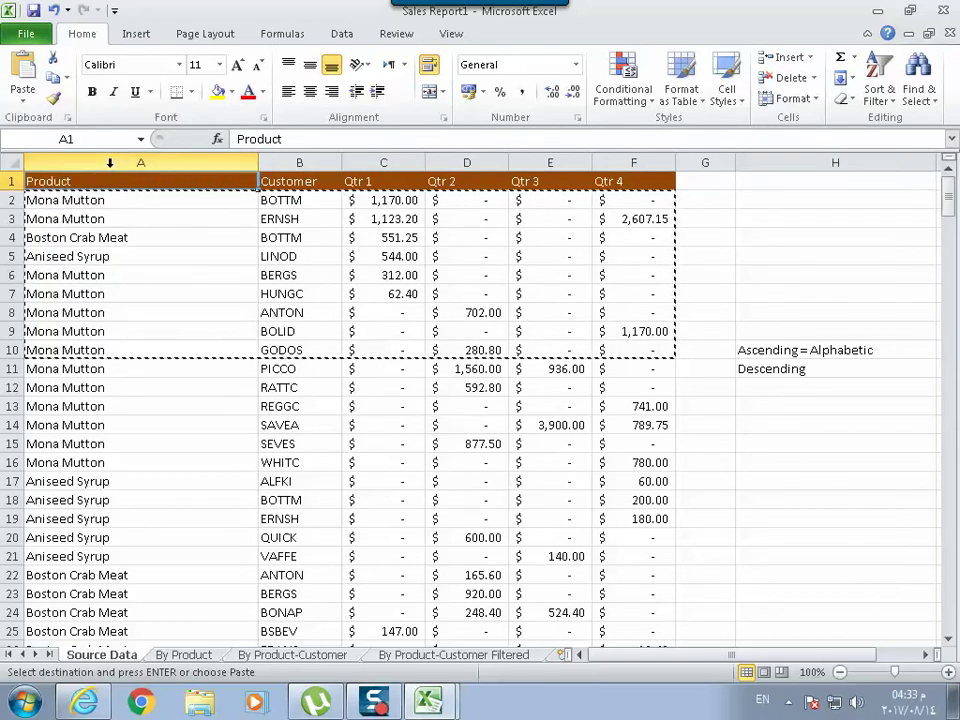
click(54, 102)
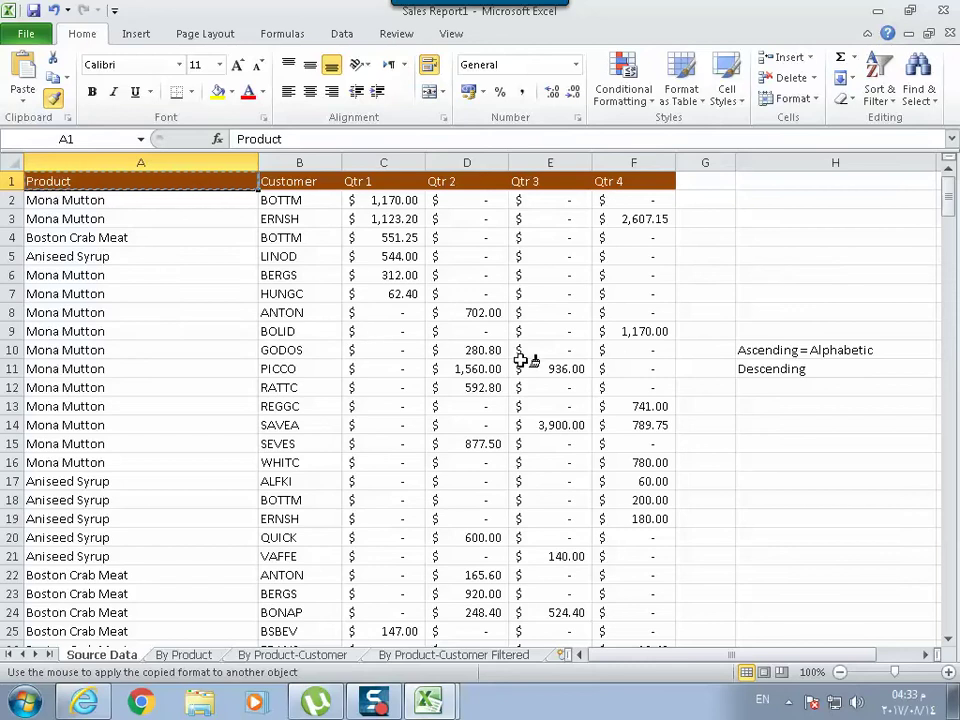
click(67, 406)
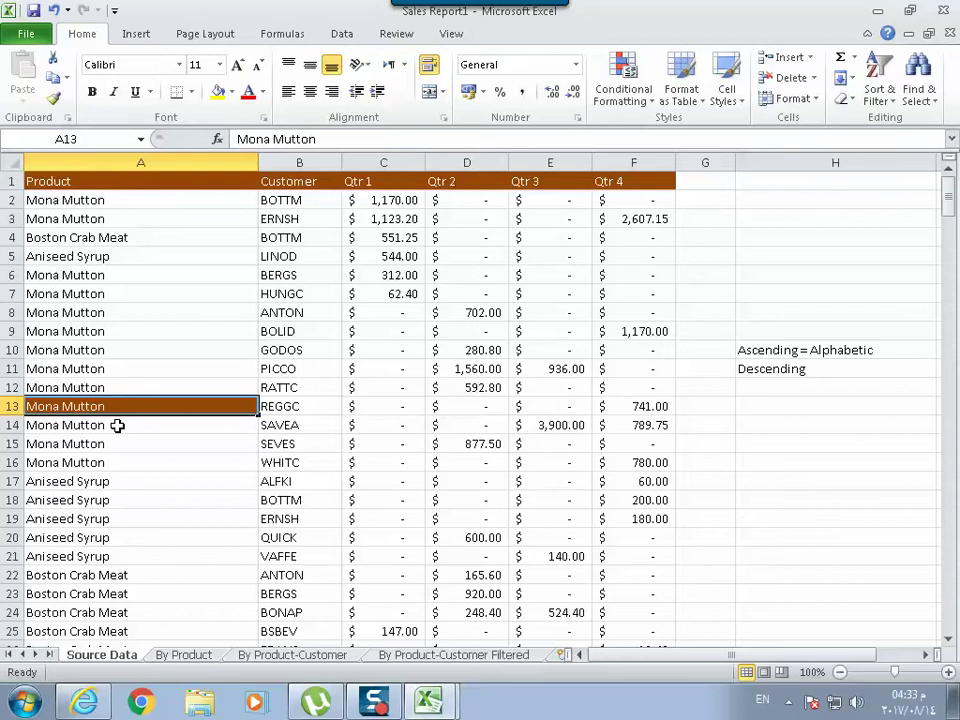
key(Down)
key(Down)
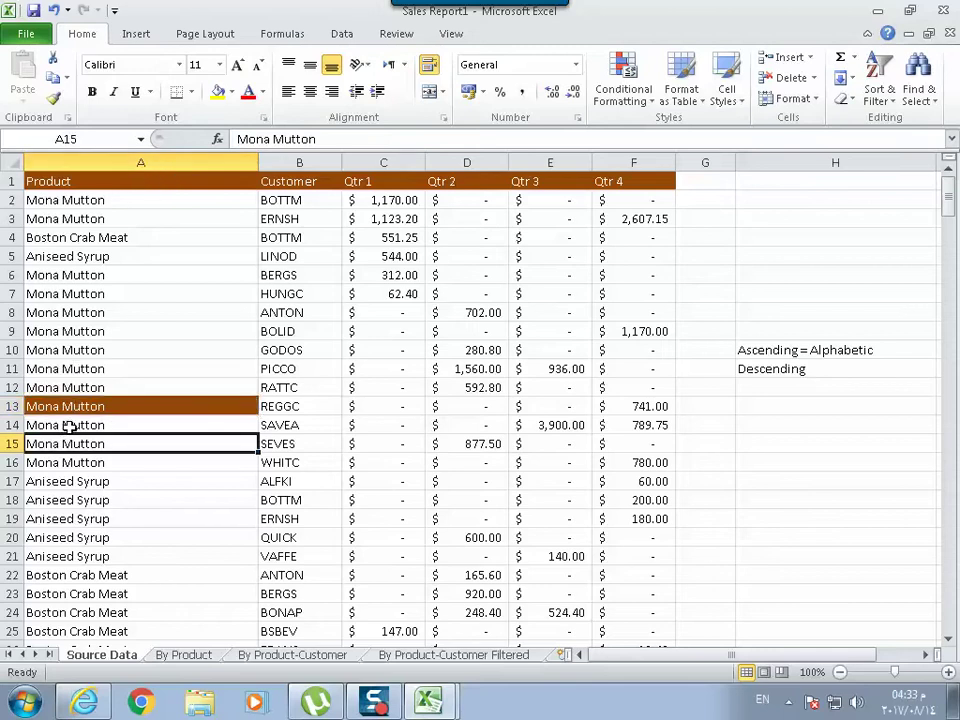
click(71, 407)
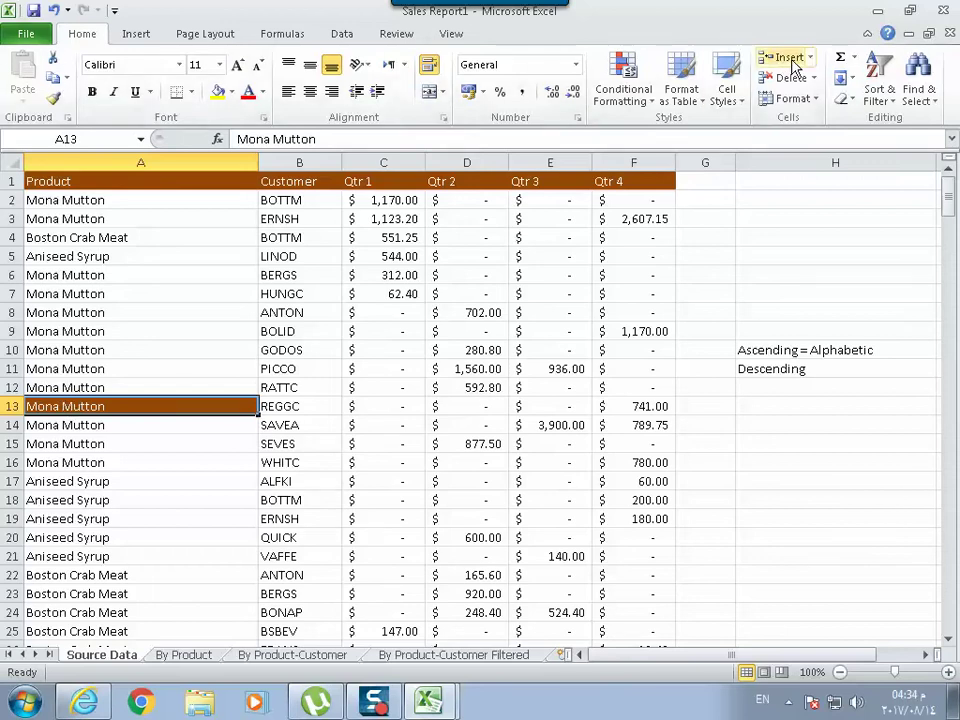
Enter header and footer editing and click into the header's left, centre and right sections
click(138, 36)
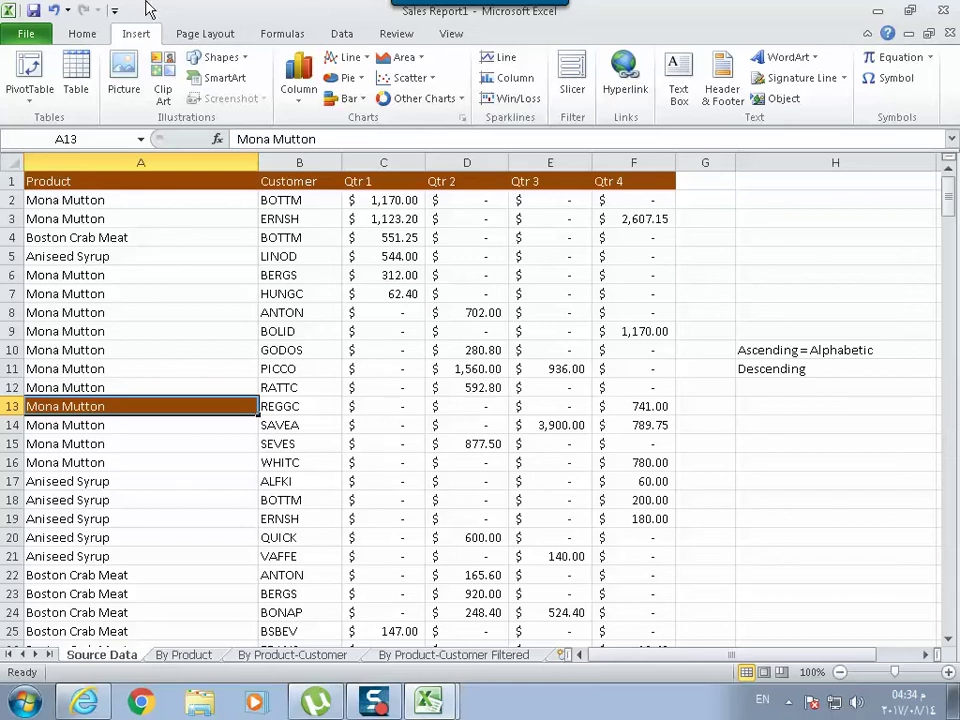
click(737, 98)
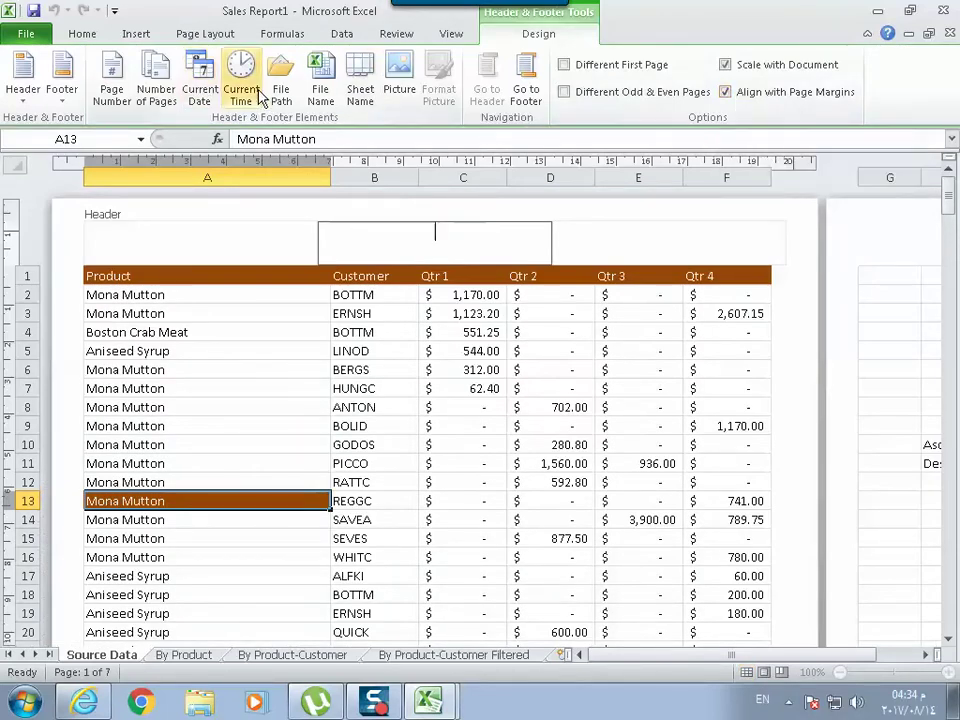
click(124, 32)
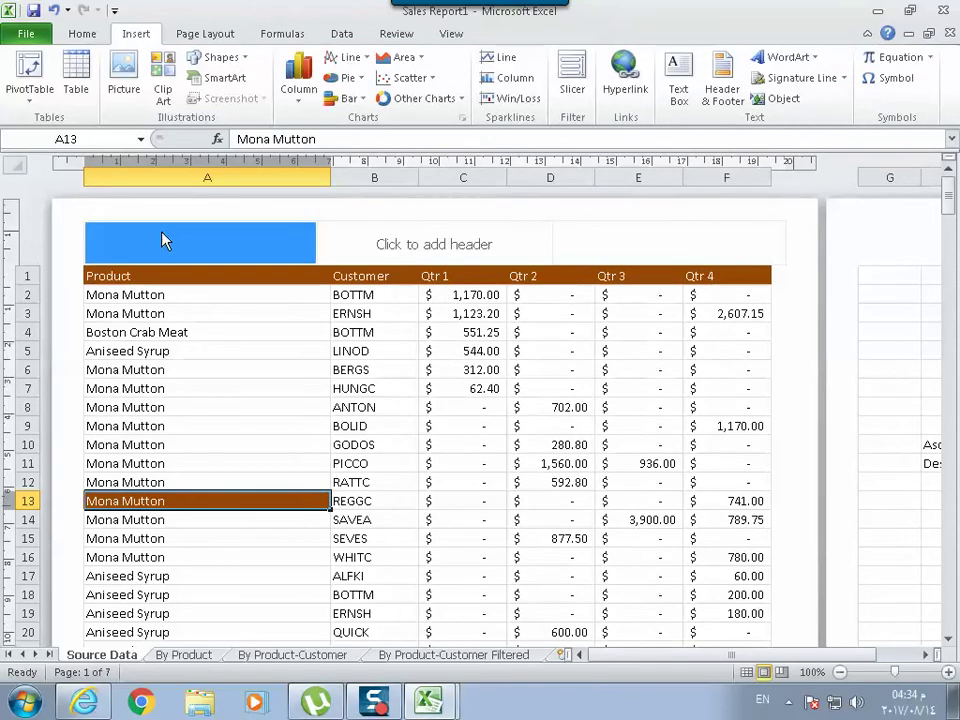
click(164, 245)
click(495, 240)
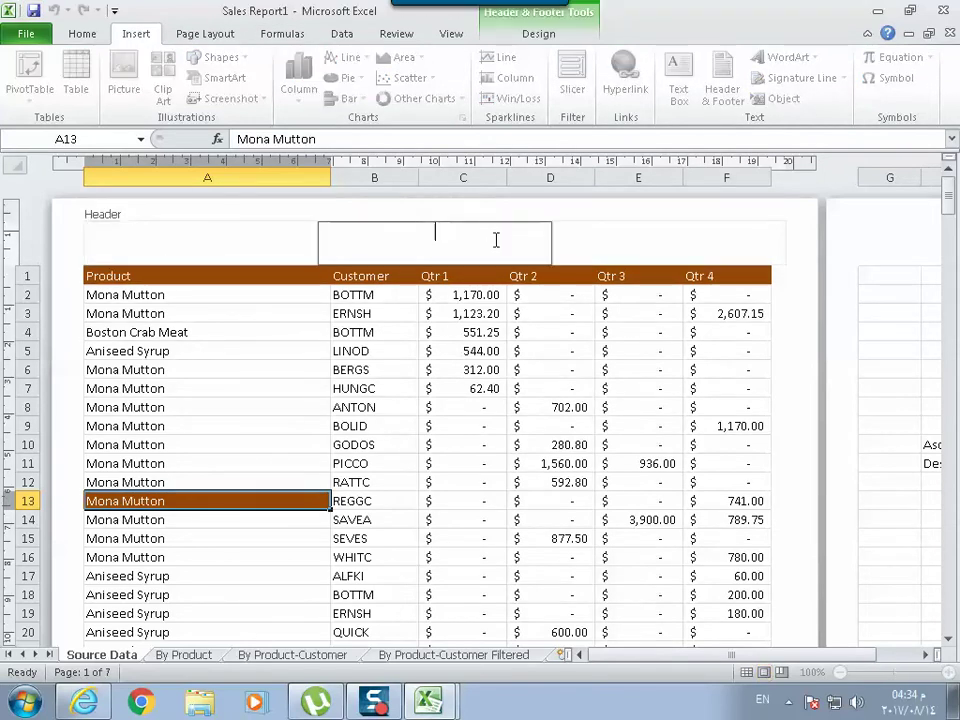
click(598, 245)
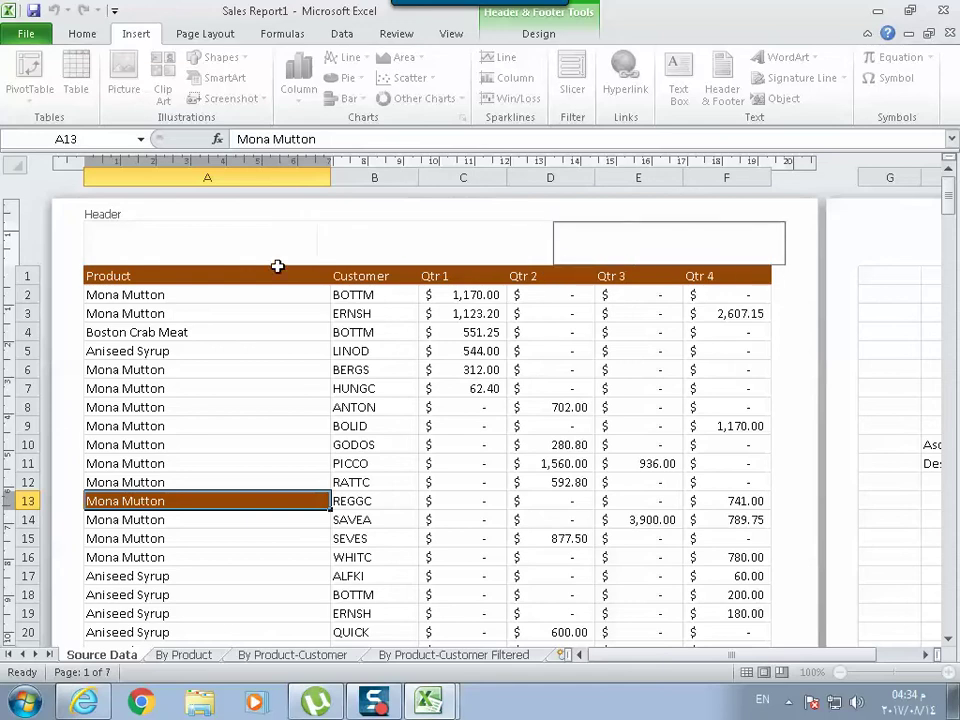
Leave the header sections empty and move to the left section of the page footer
click(168, 256)
click(428, 242)
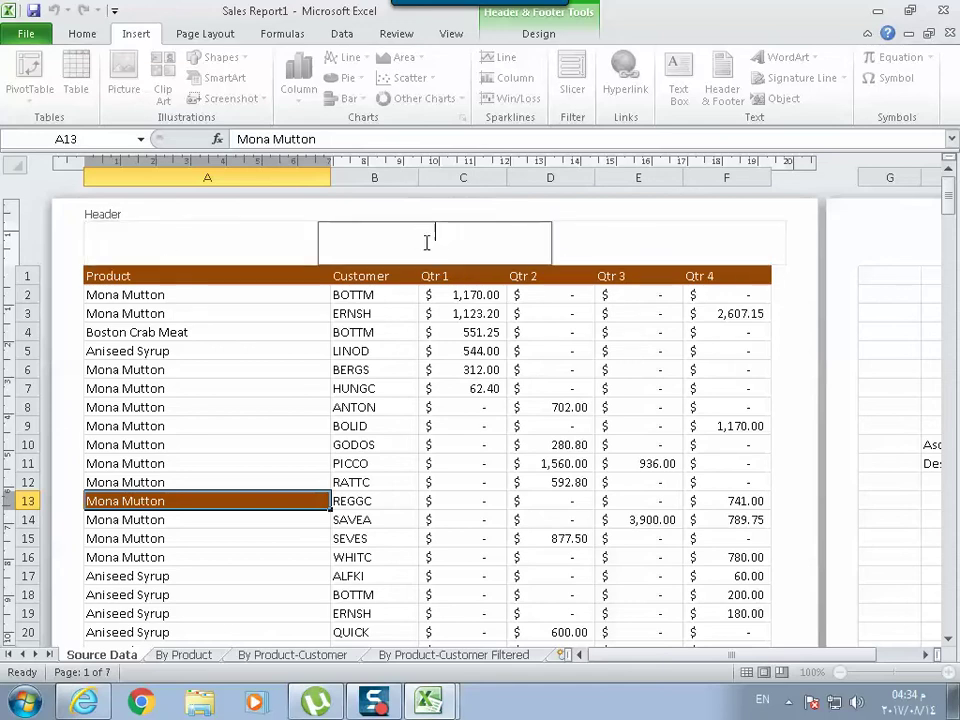
click(643, 218)
click(647, 242)
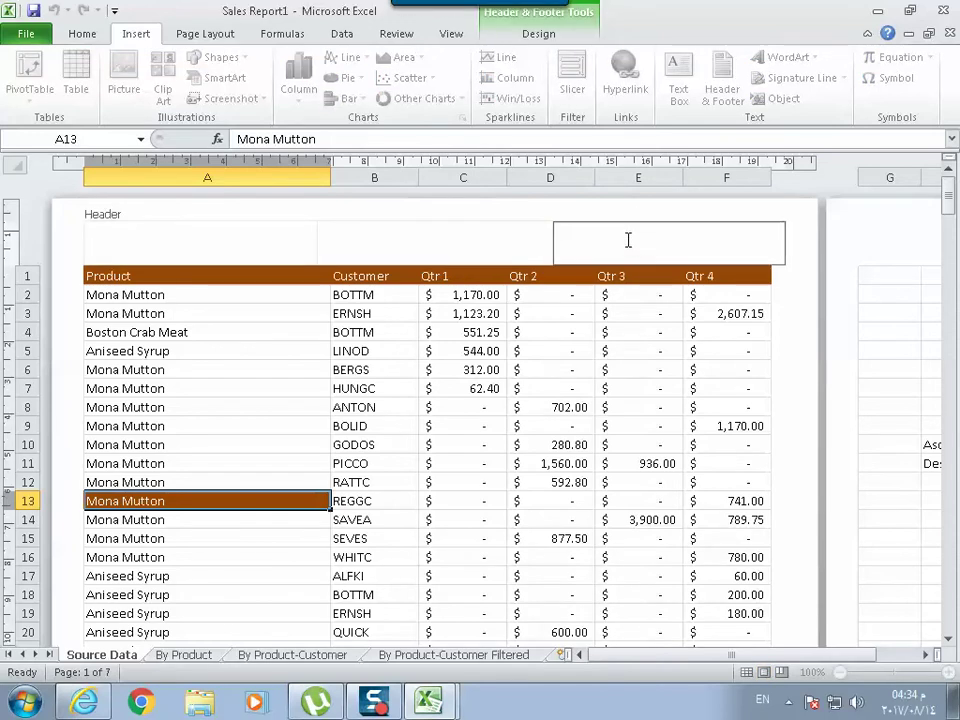
click(538, 36)
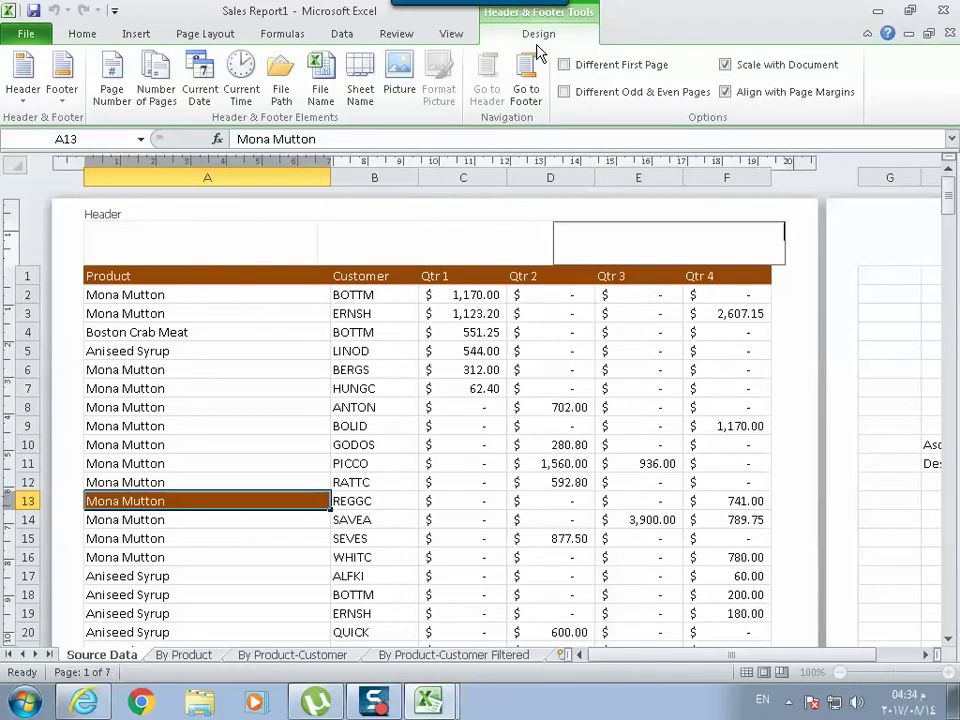
click(527, 78)
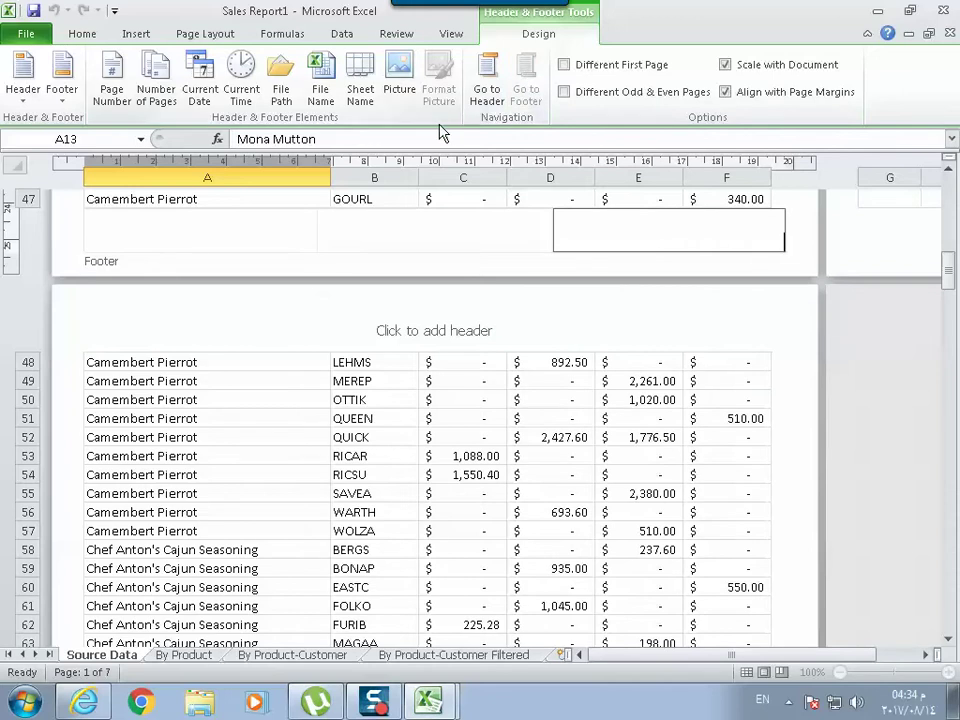
click(295, 235)
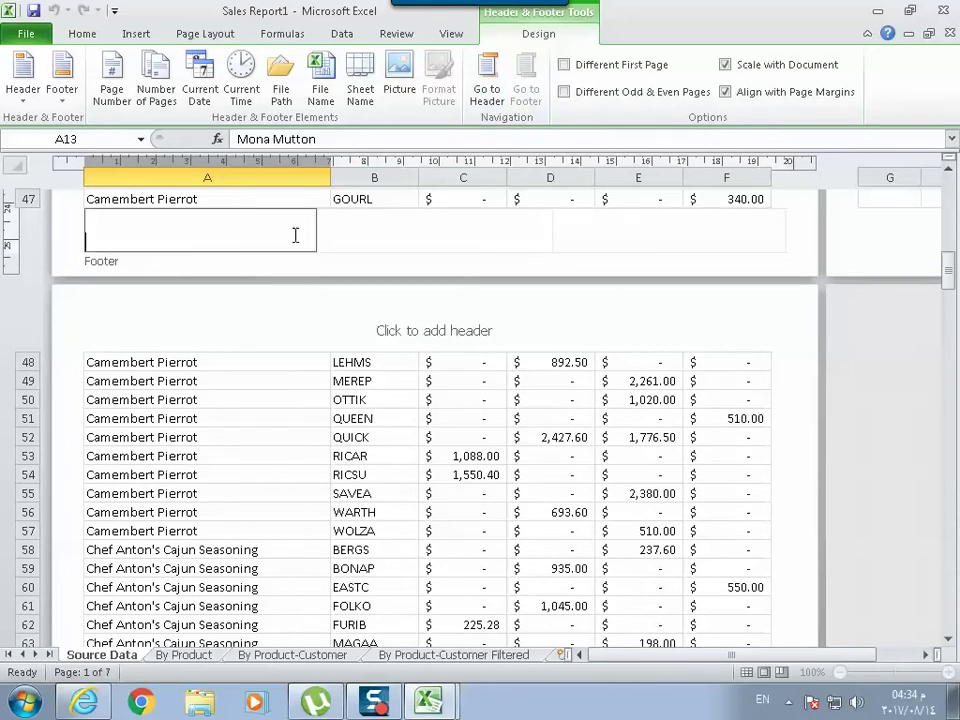
Type Budget2017 in the left footer section
click(452, 229)
click(589, 231)
click(190, 237)
text(get2017)
key(Return)
key(BackSpace)
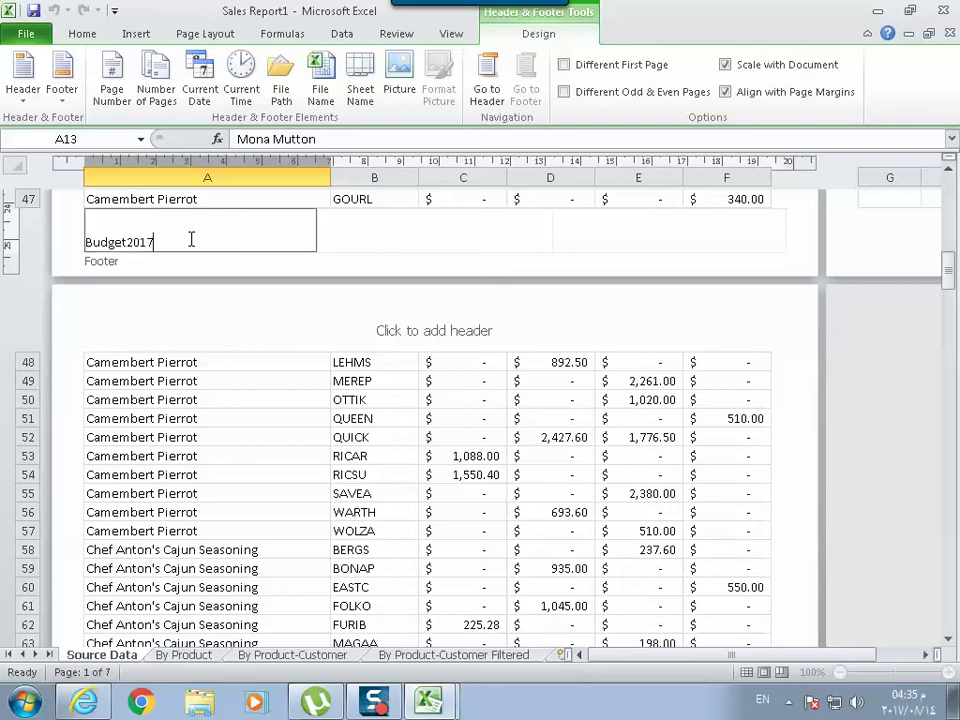
Insert the page number code in the centre footer section
click(373, 240)
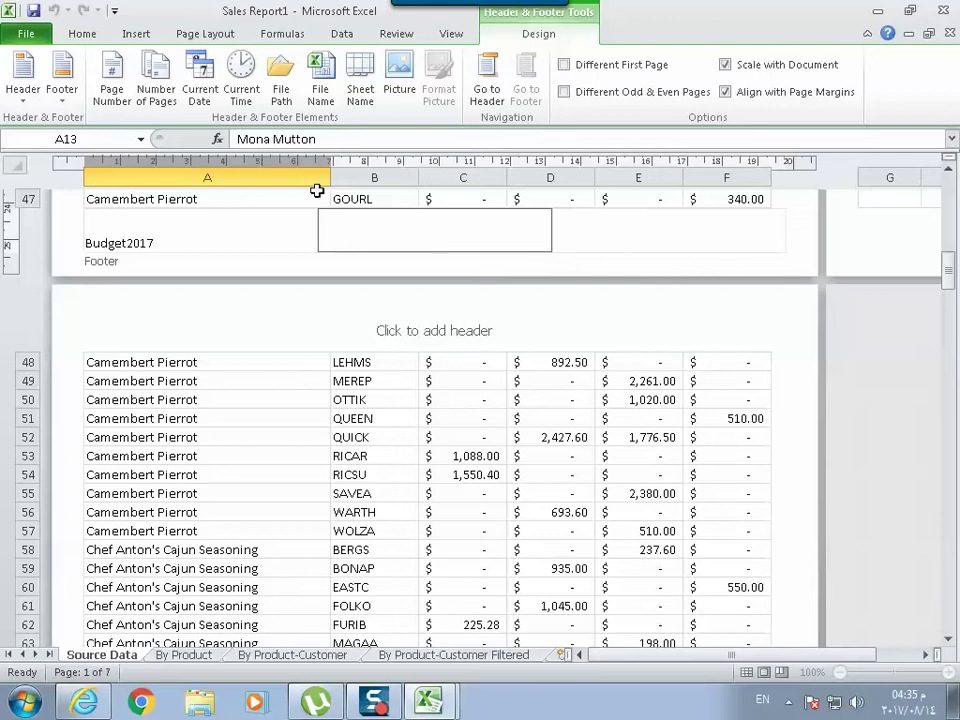
click(110, 82)
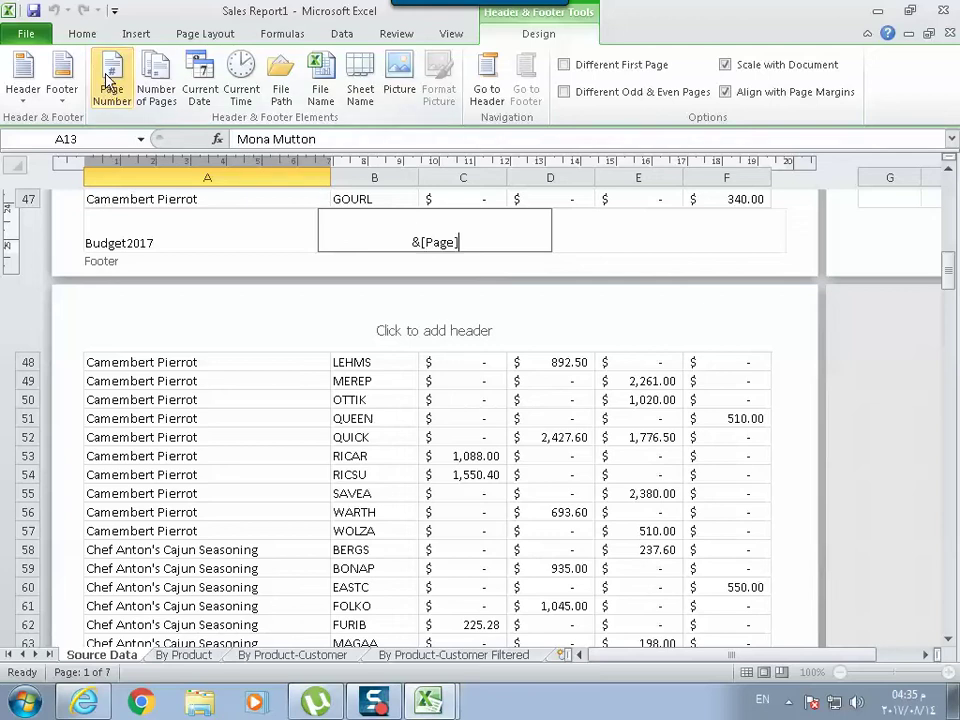
click(599, 249)
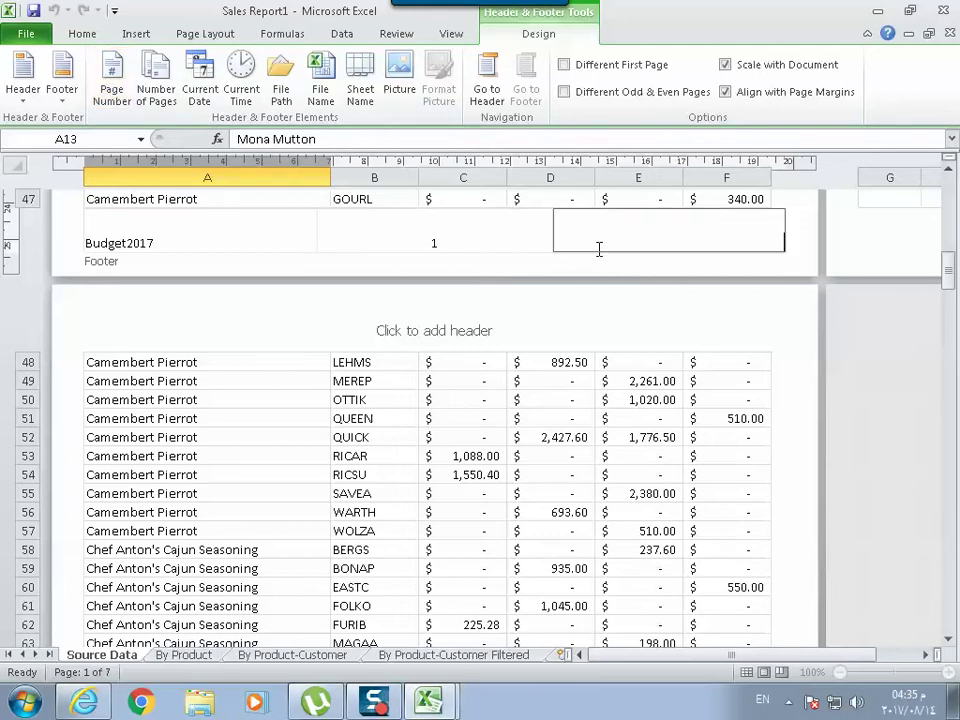
click(435, 247)
Try the current date, then the current time, in the right footer, deleting each
click(645, 245)
click(203, 74)
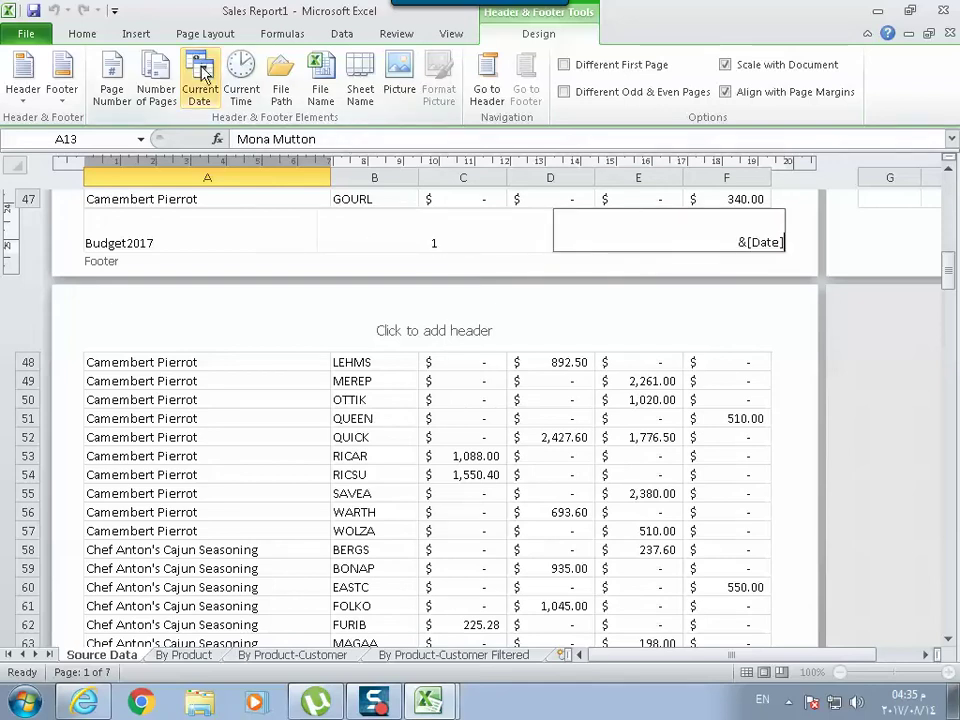
click(333, 218)
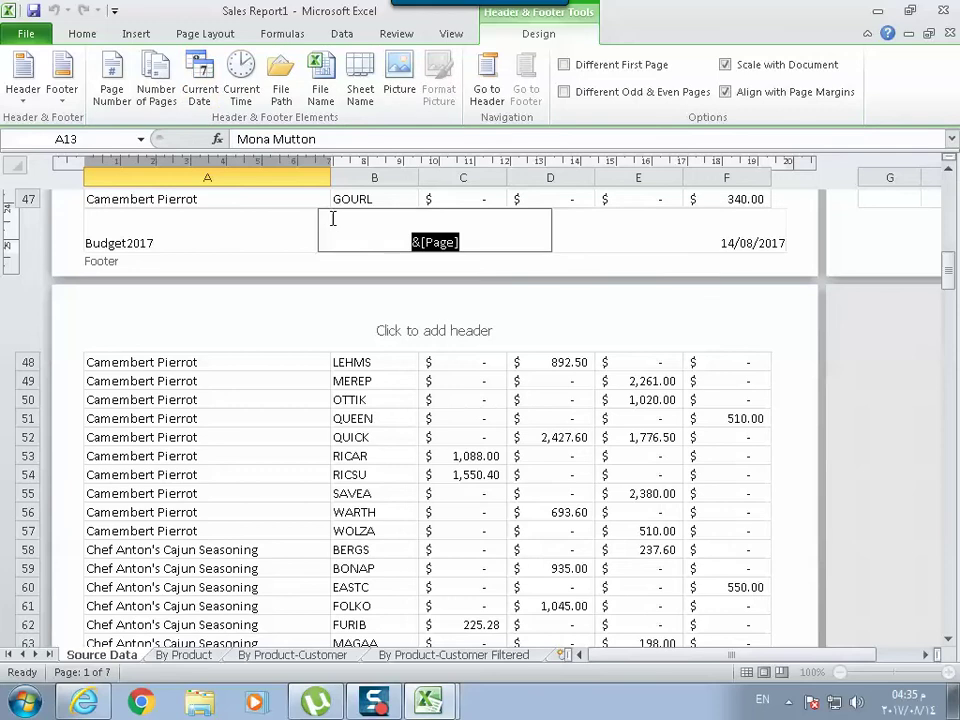
click(733, 265)
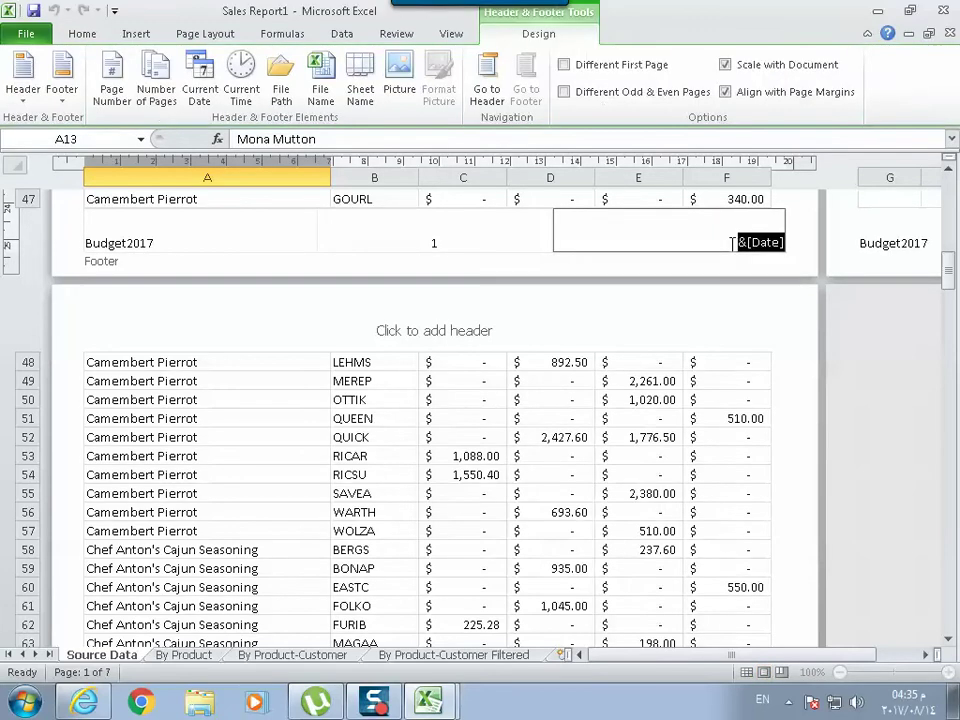
key(Delete)
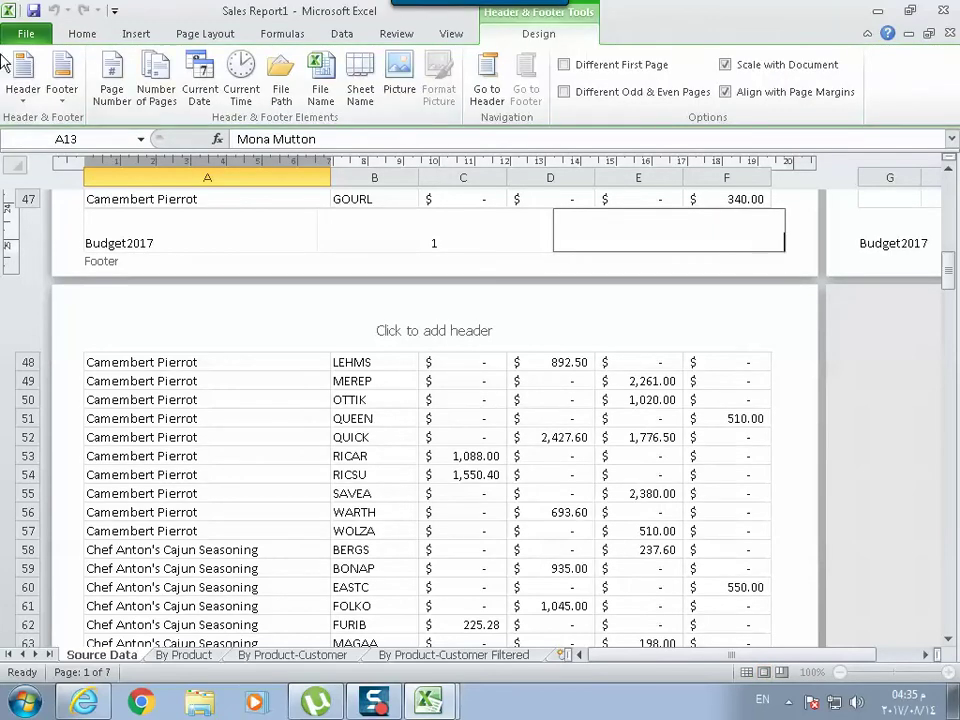
click(240, 70)
click(434, 233)
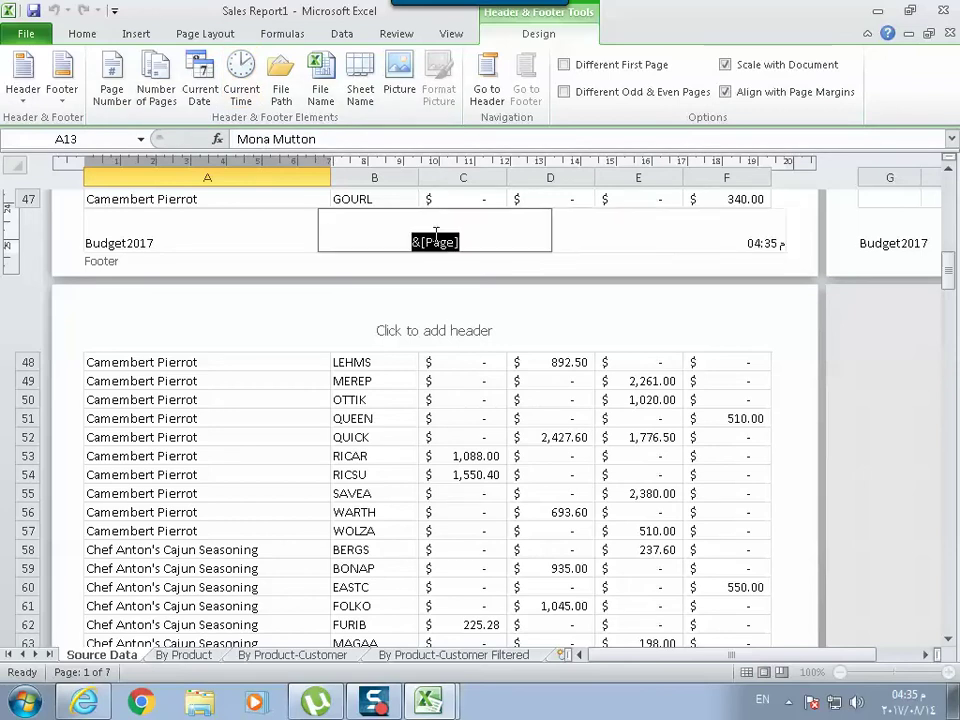
click(739, 240)
key(Delete)
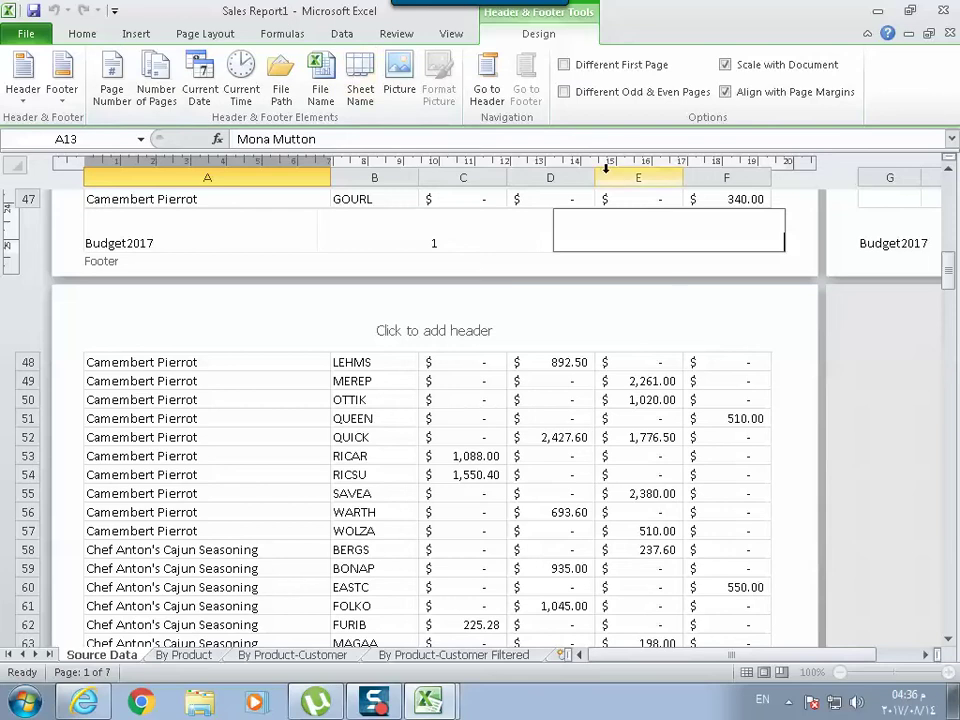
Insert the workbook file name in the right footer section
click(322, 70)
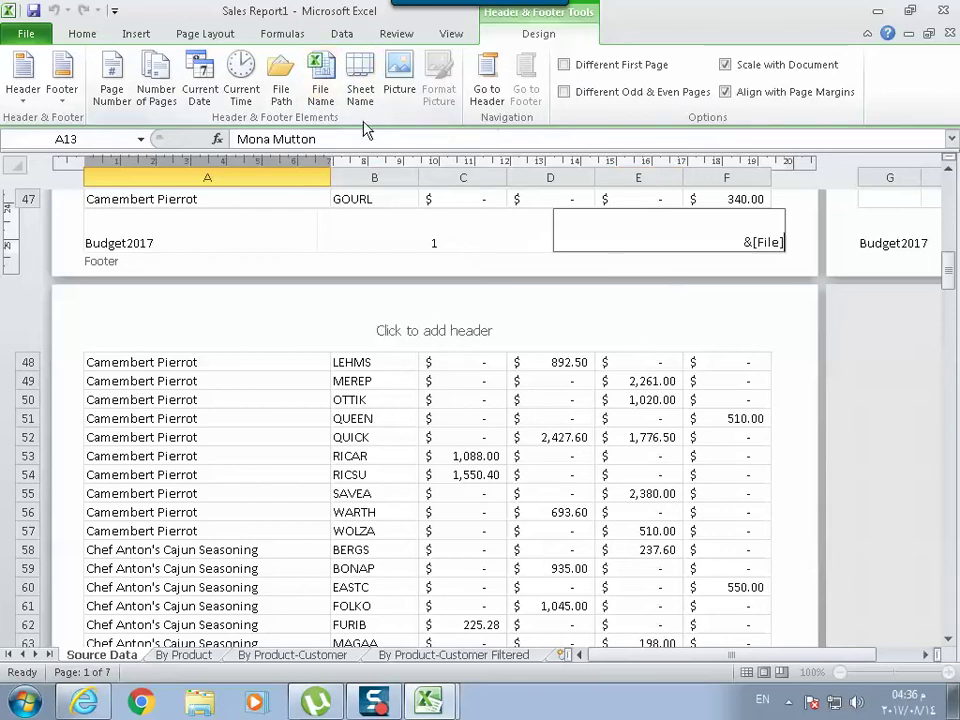
click(443, 243)
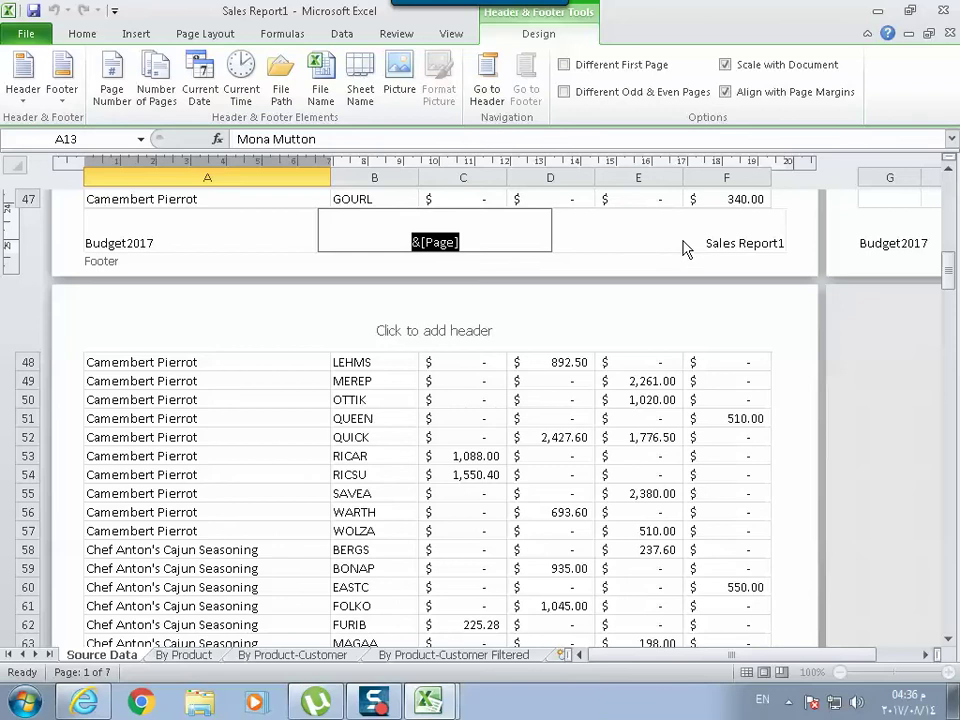
click(651, 238)
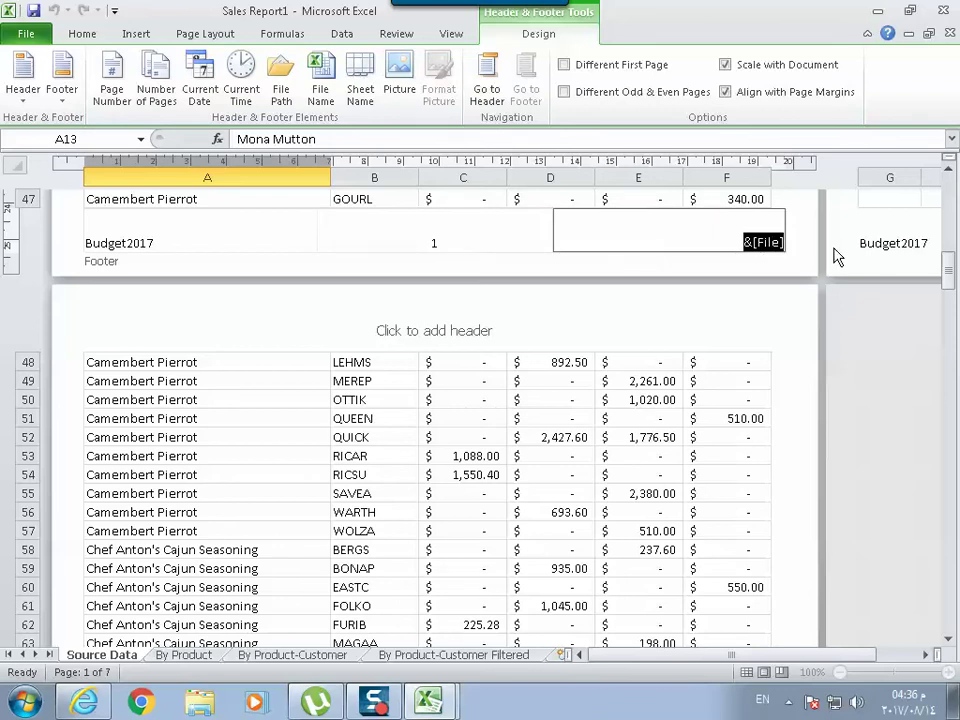
click(432, 236)
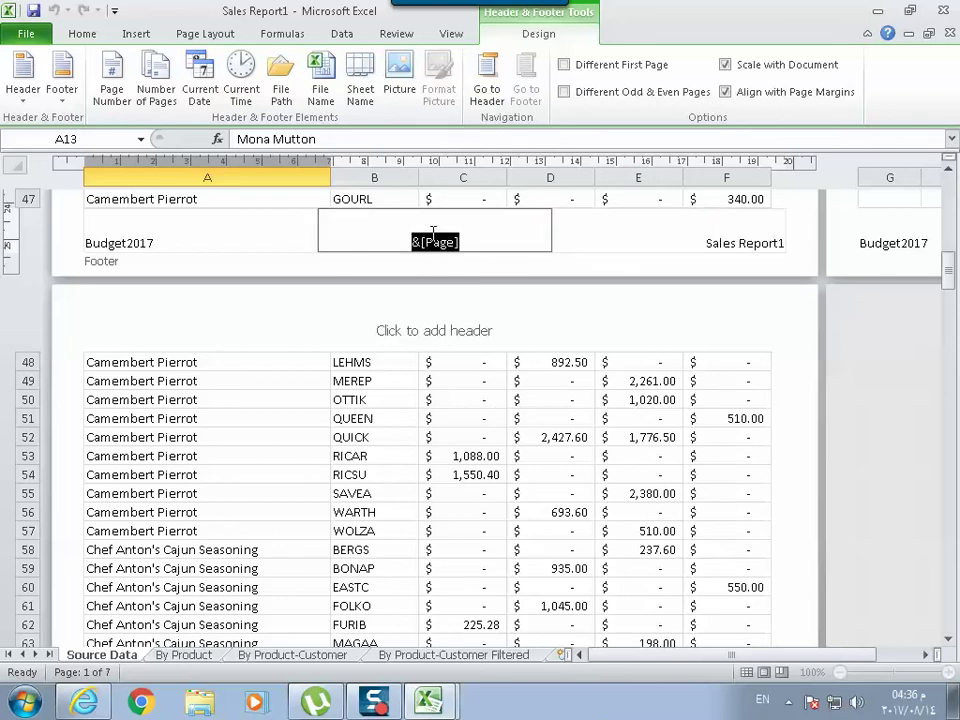
click(487, 88)
Insert the sheet name in the left header and the number of pages in the centre
click(222, 243)
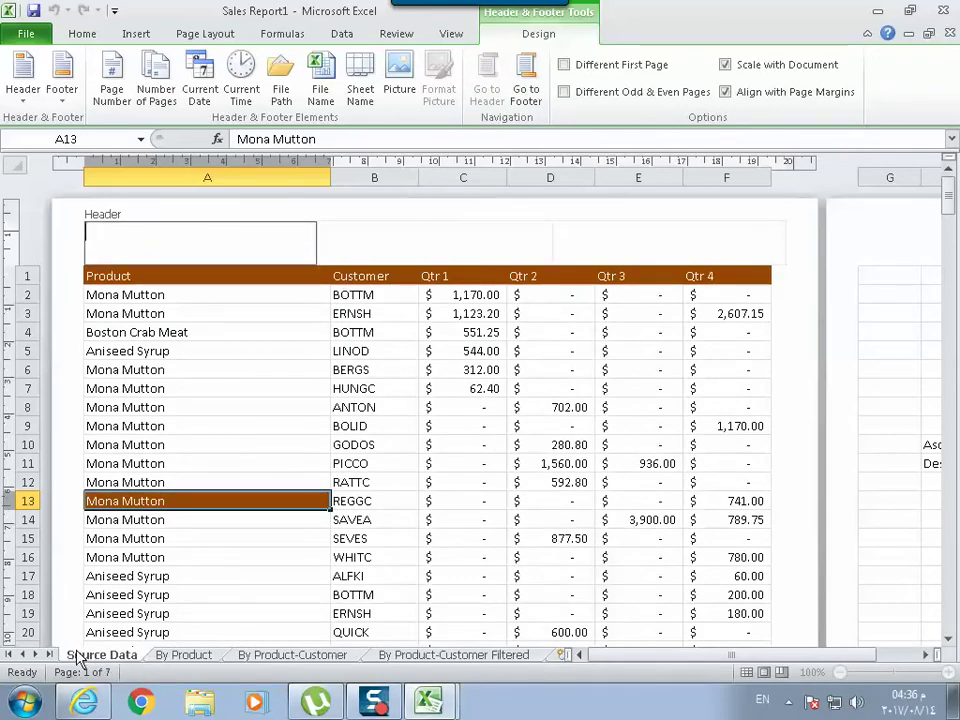
click(366, 70)
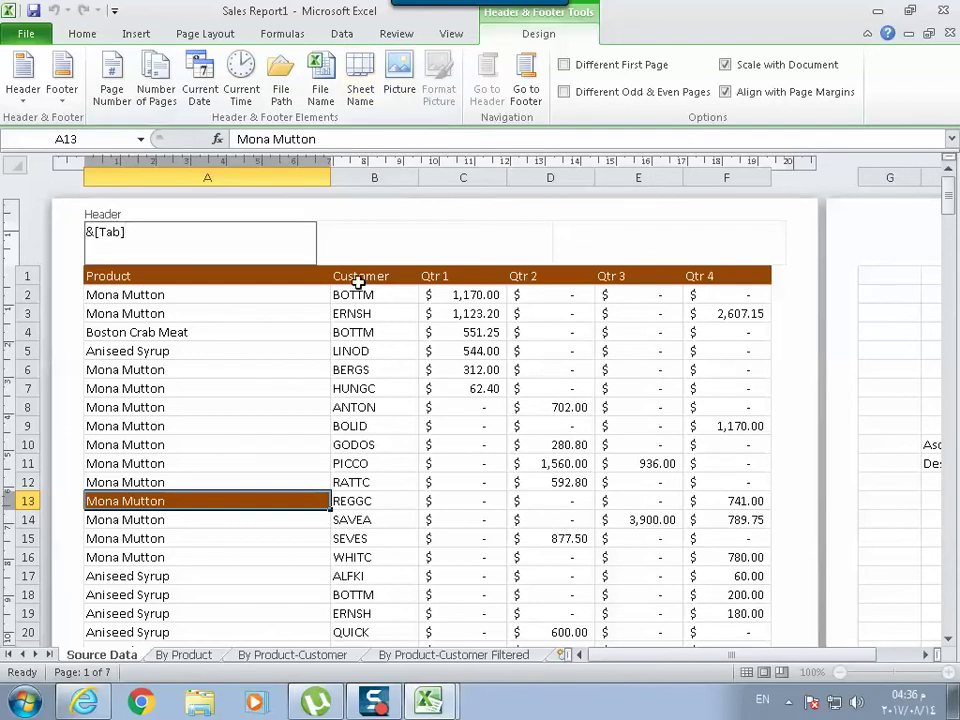
click(422, 252)
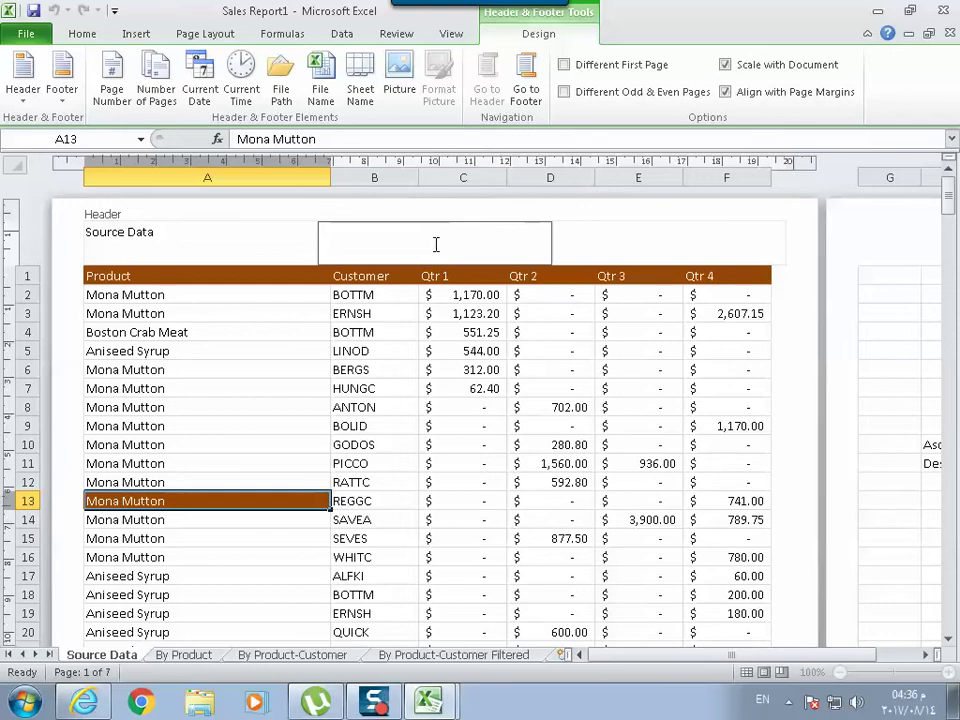
click(150, 103)
click(598, 231)
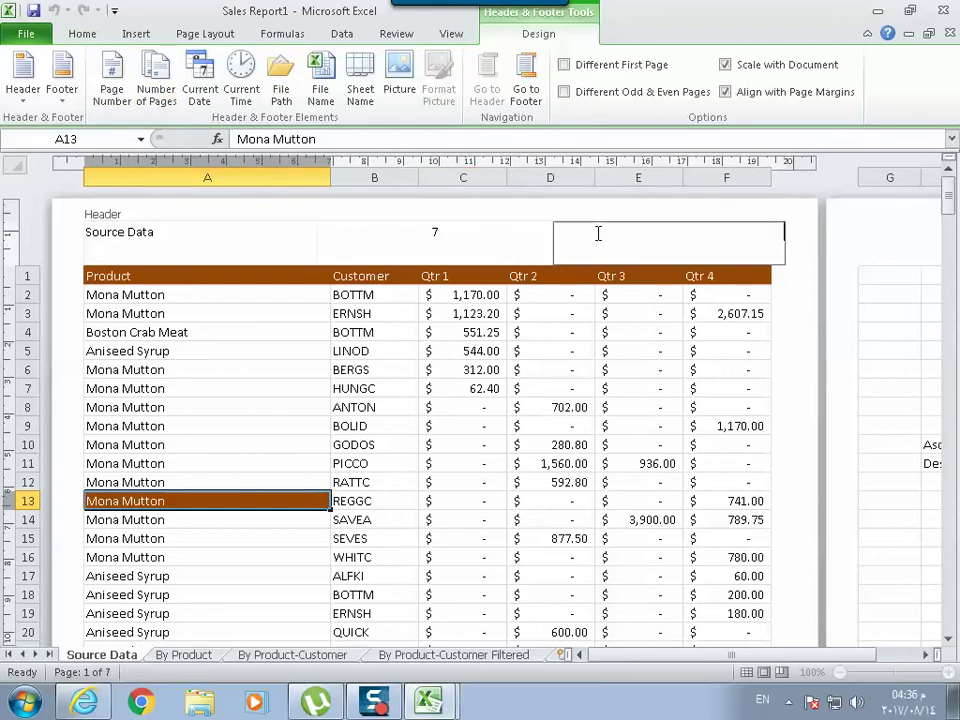
click(455, 238)
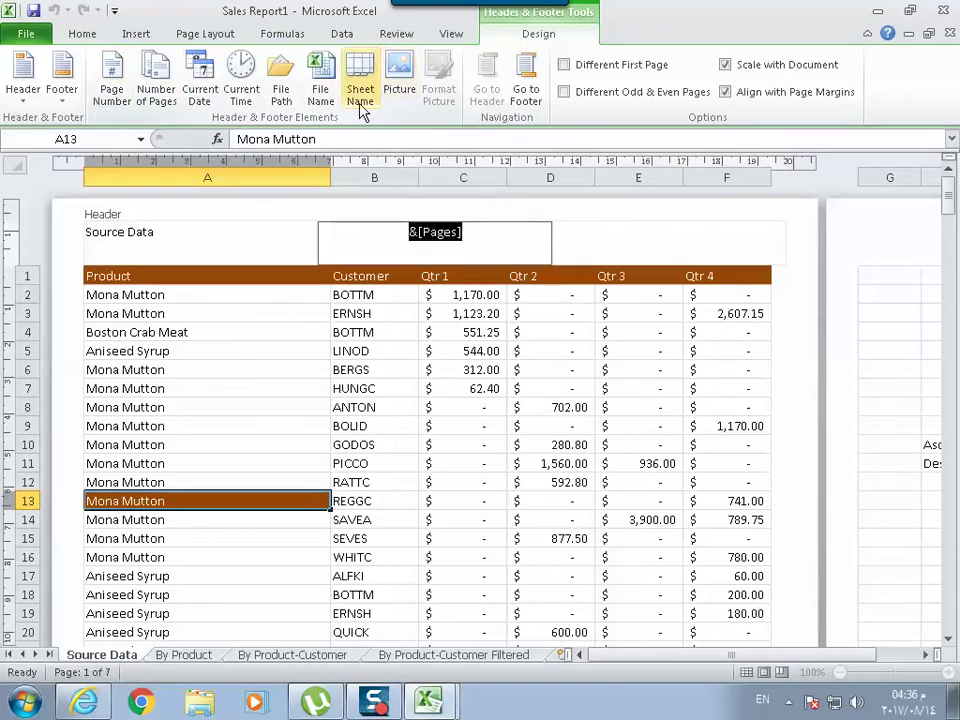
Toggle Different First Page on and back off, return to the header, and dismiss a notification
click(525, 92)
click(563, 66)
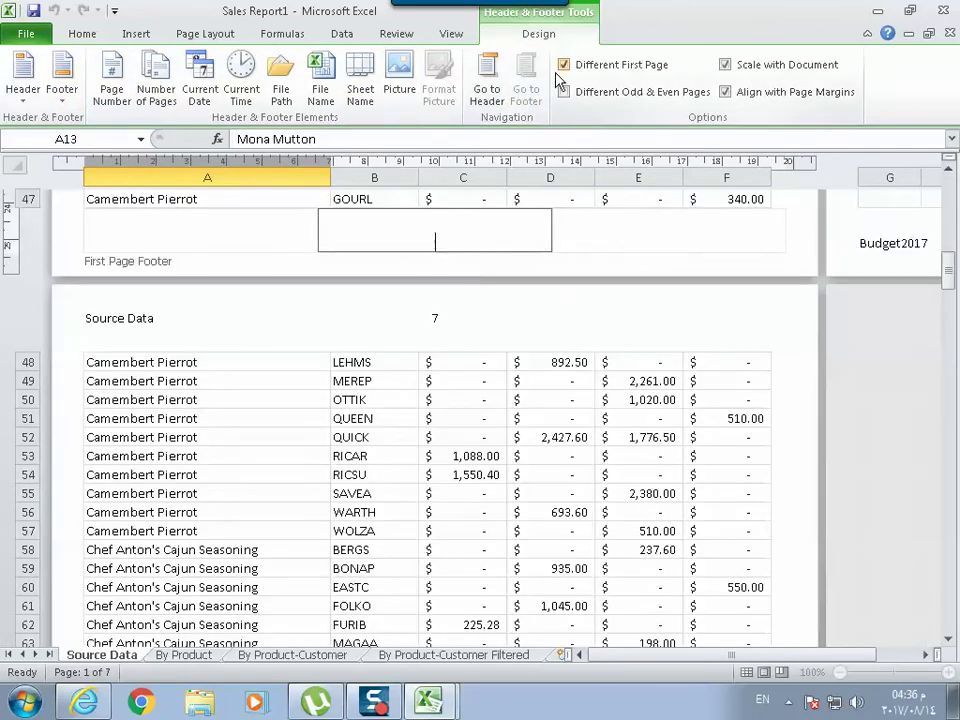
click(564, 65)
click(486, 86)
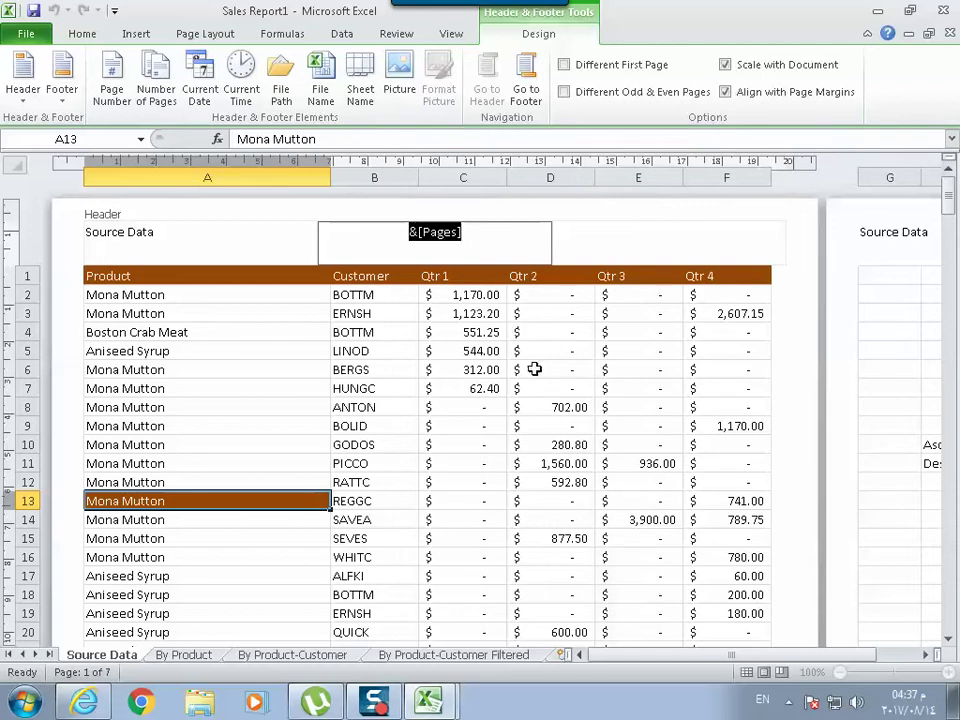
click(789, 703)
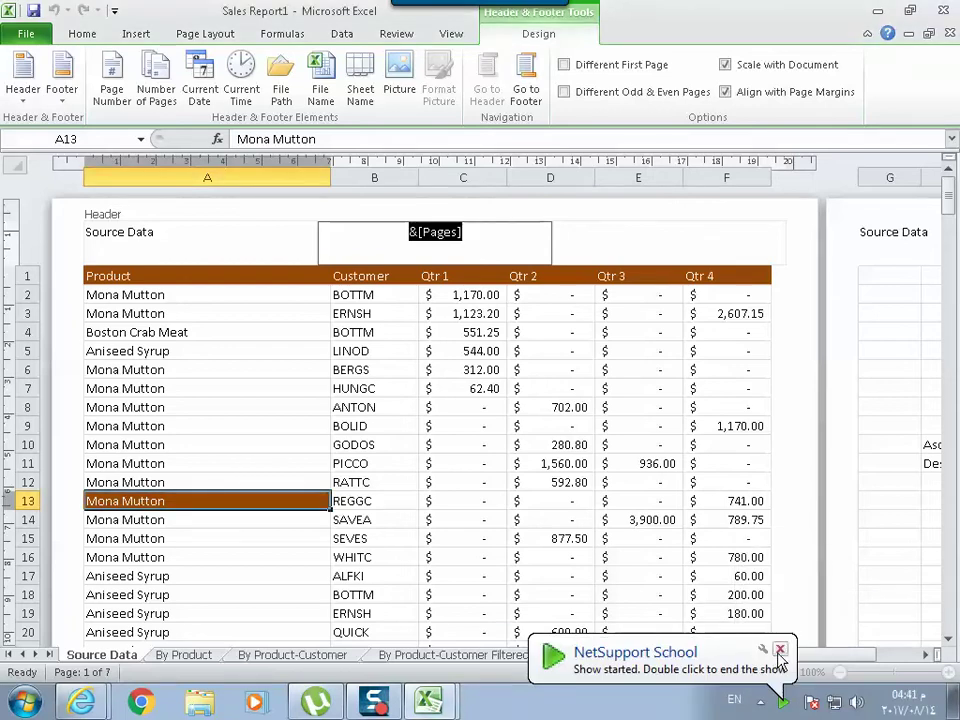
click(779, 651)
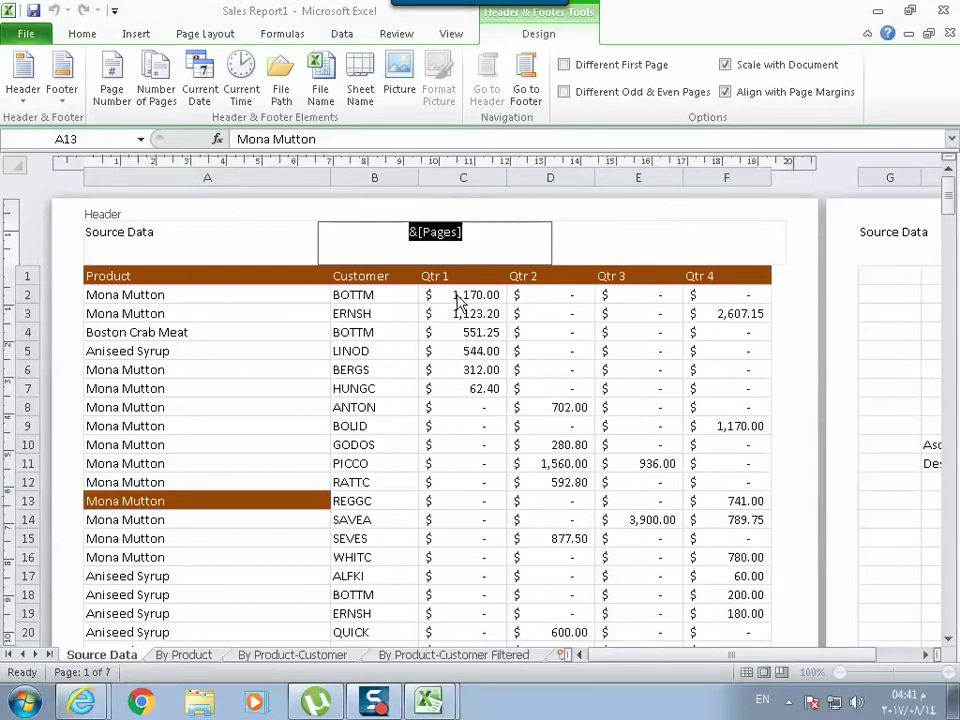
Close header editing and switch Source Data back to Normal view
mouse_move(671, 654)
mouse_down()
mouse_move(742, 630)
mouse_move(476, 660)
mouse_up()
click(452, 34)
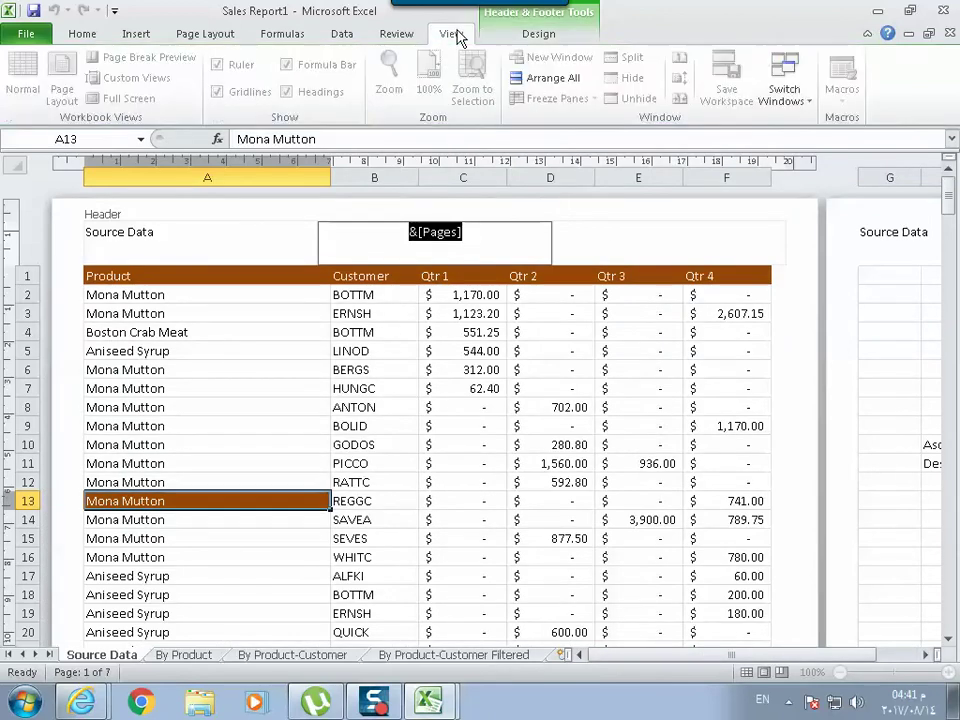
click(326, 351)
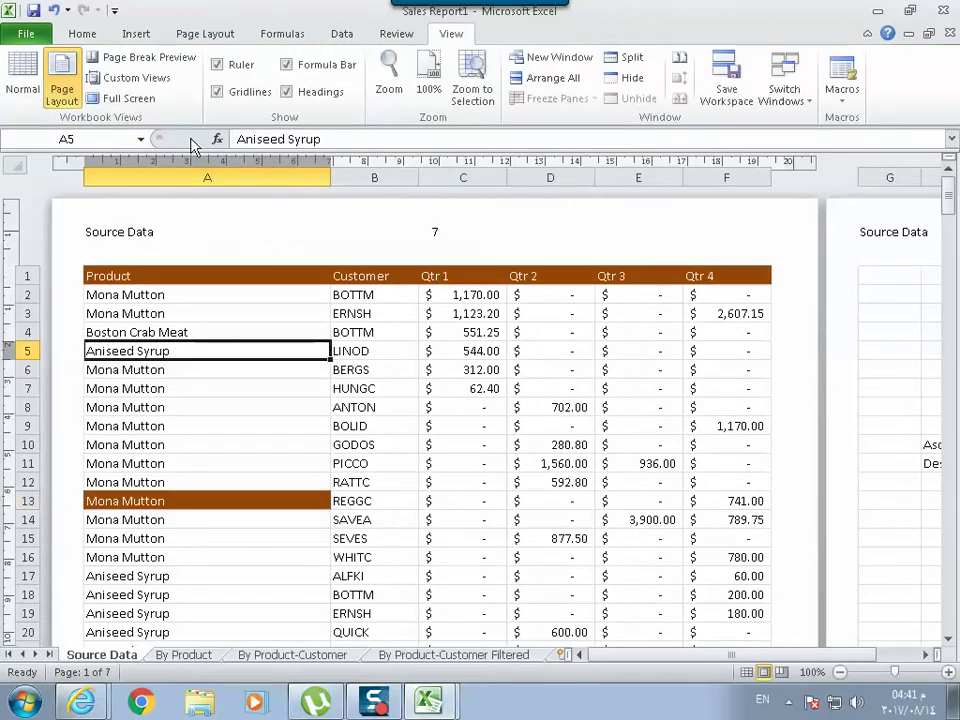
click(22, 78)
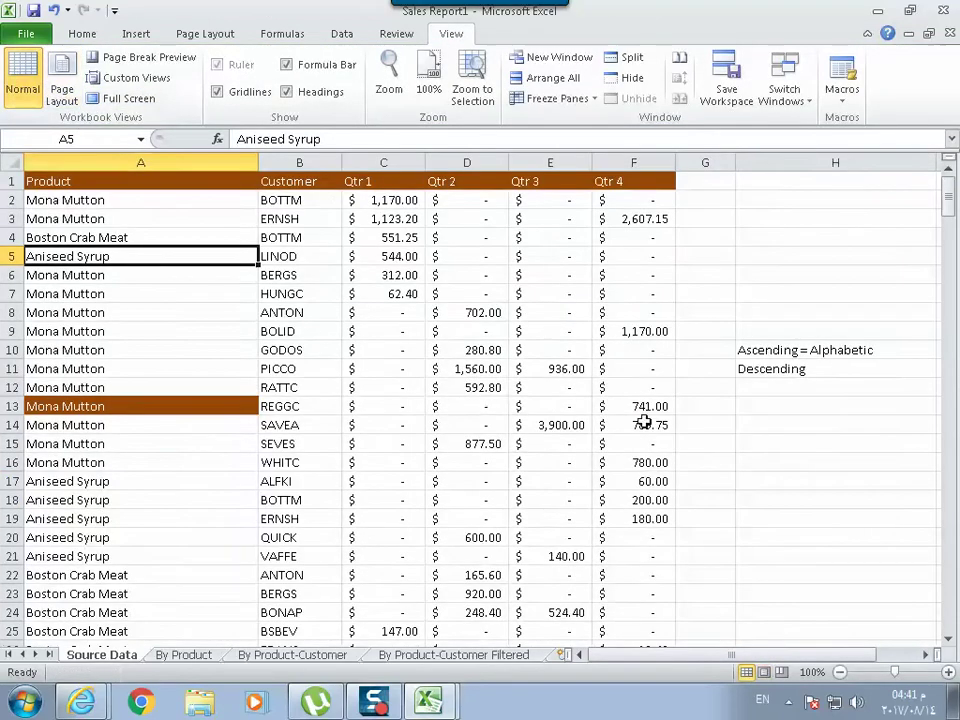
drag(619, 665, 619, 665)
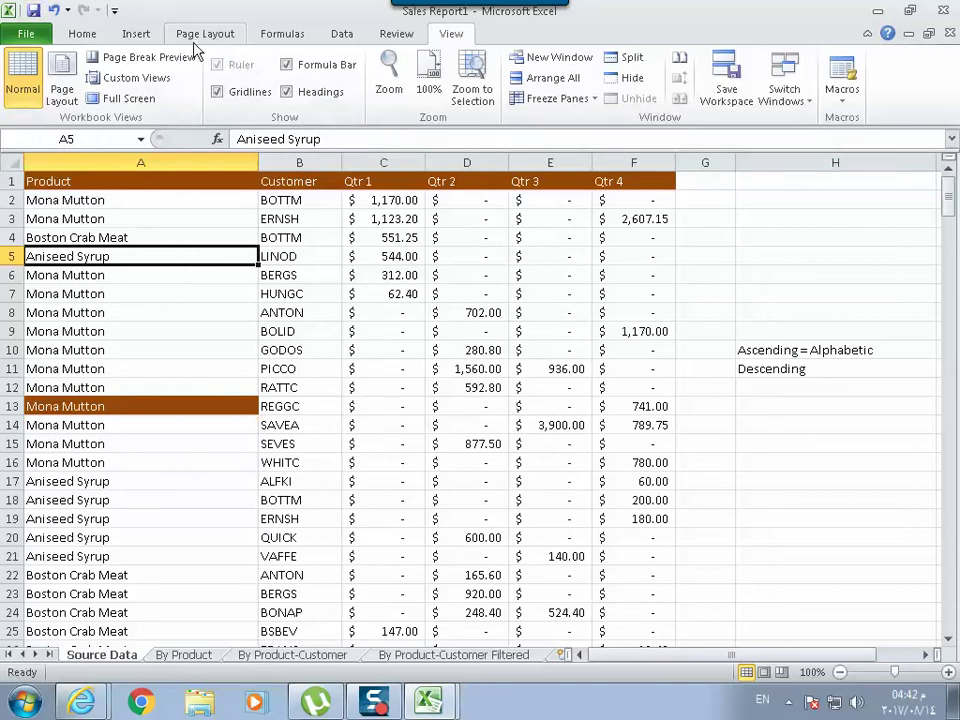
click(140, 34)
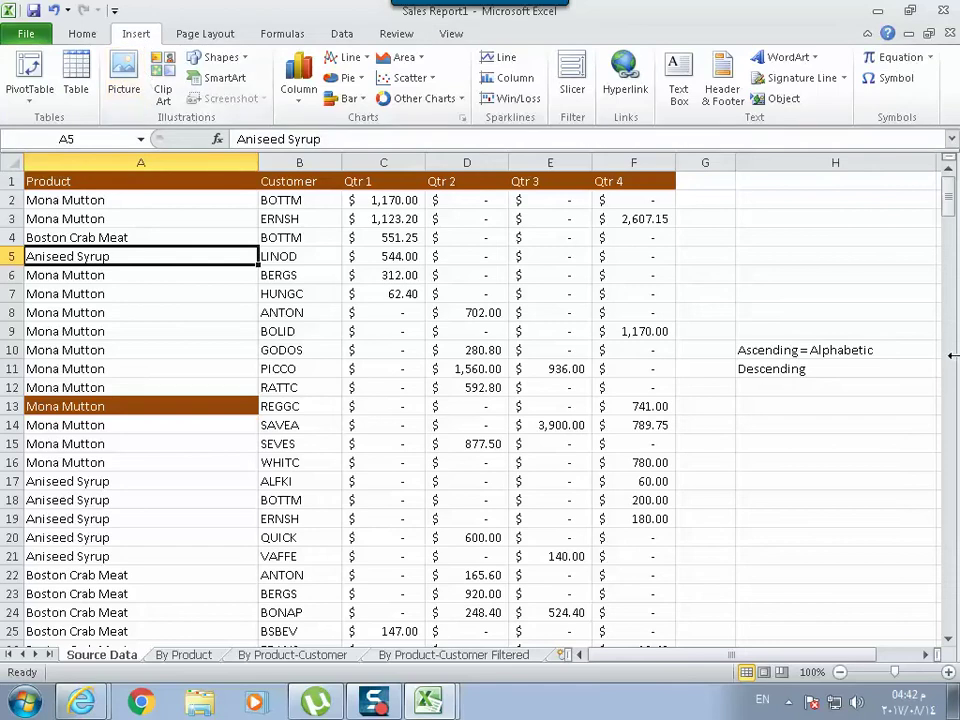
click(428, 700)
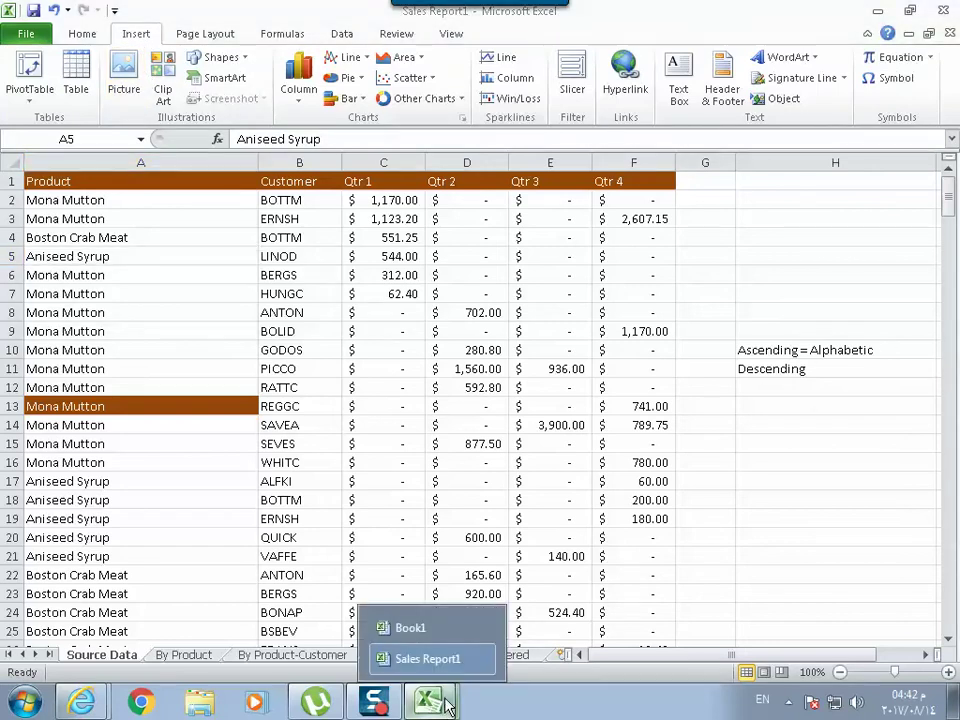
On Book1's Sheet2, enter the headings Name and Sales in A1:B1
click(443, 636)
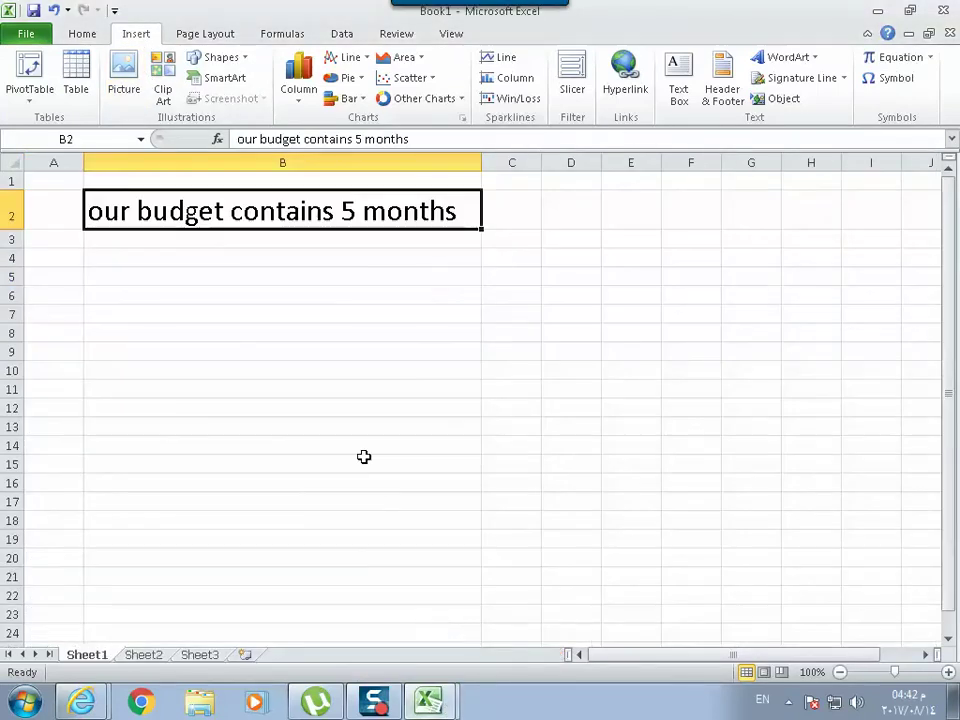
click(140, 660)
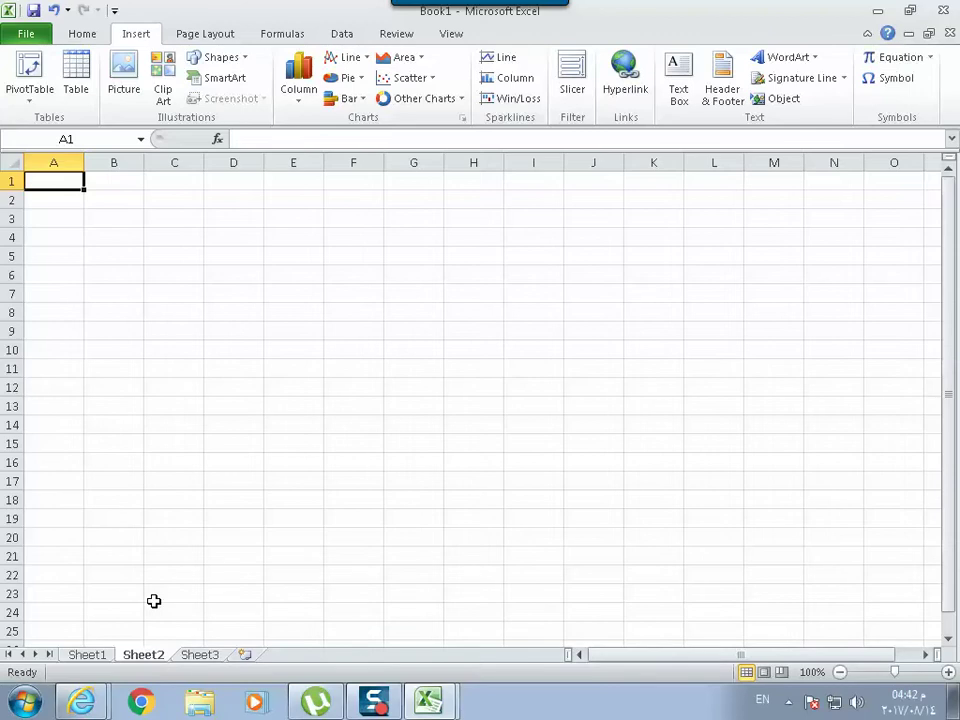
text(Na)
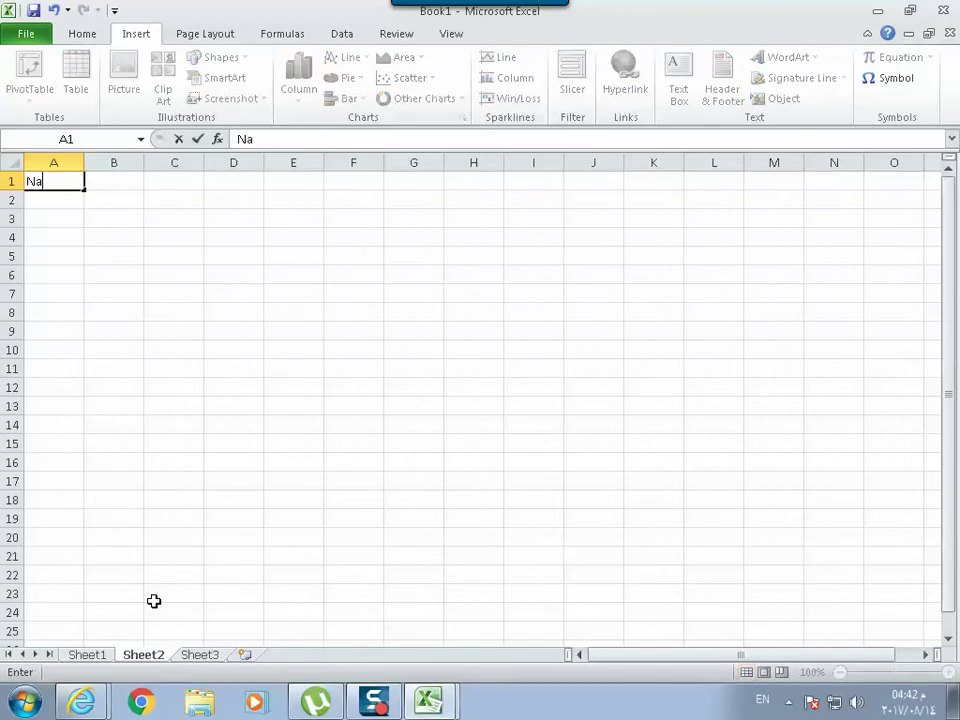
text(me)
key(Tab)
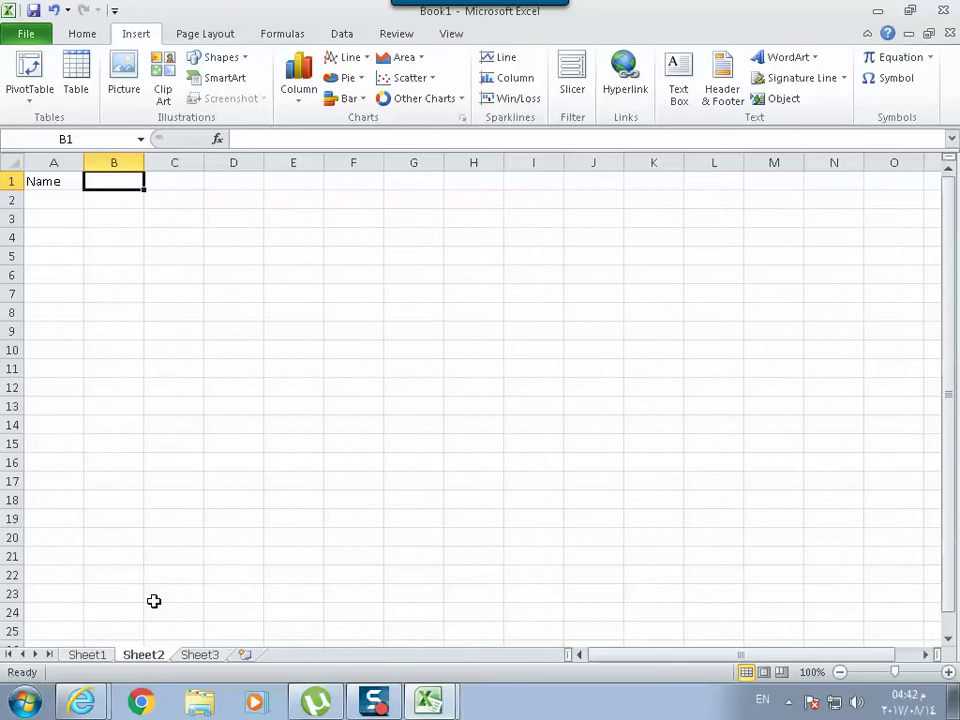
text(Sal)
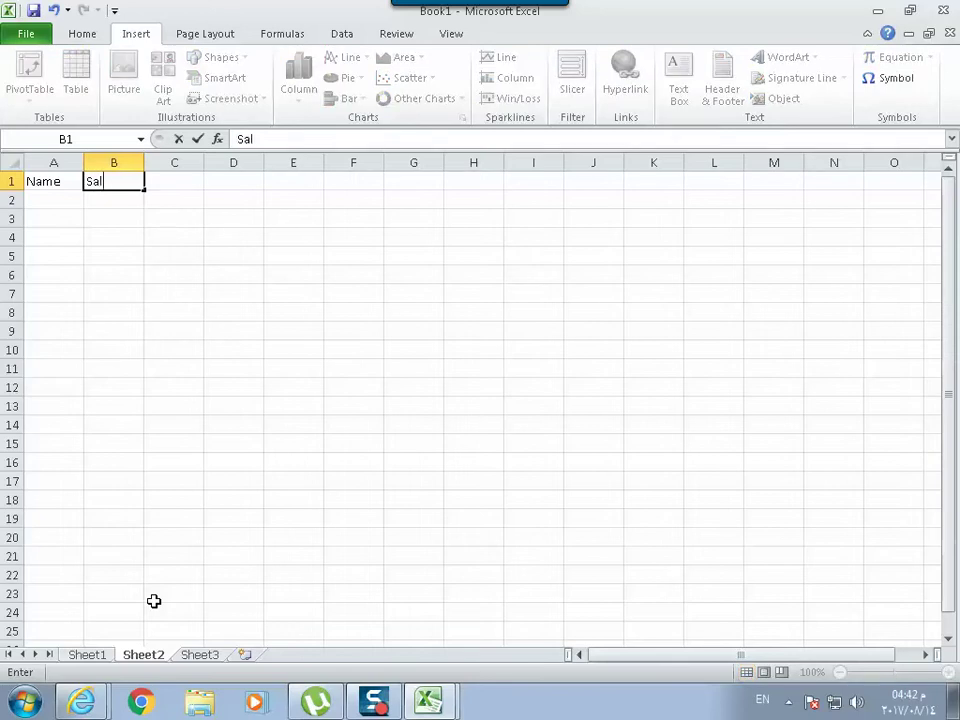
text(es)
key(Return)
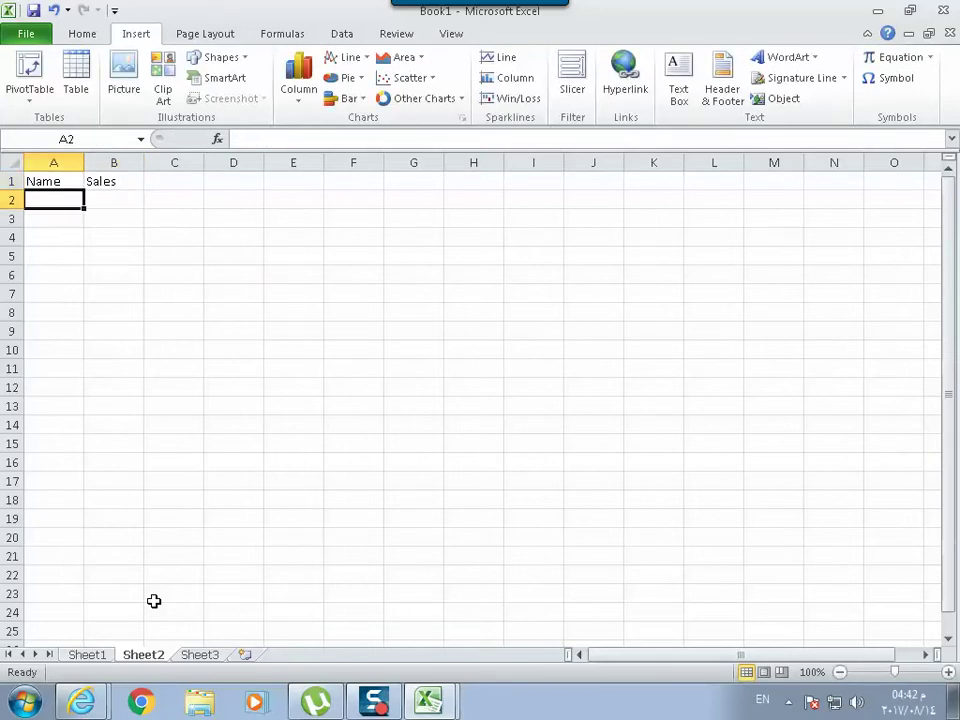
Enter the names agh, sod, max, sno, mad, bir, bon and gad in A2:A9
text(a)
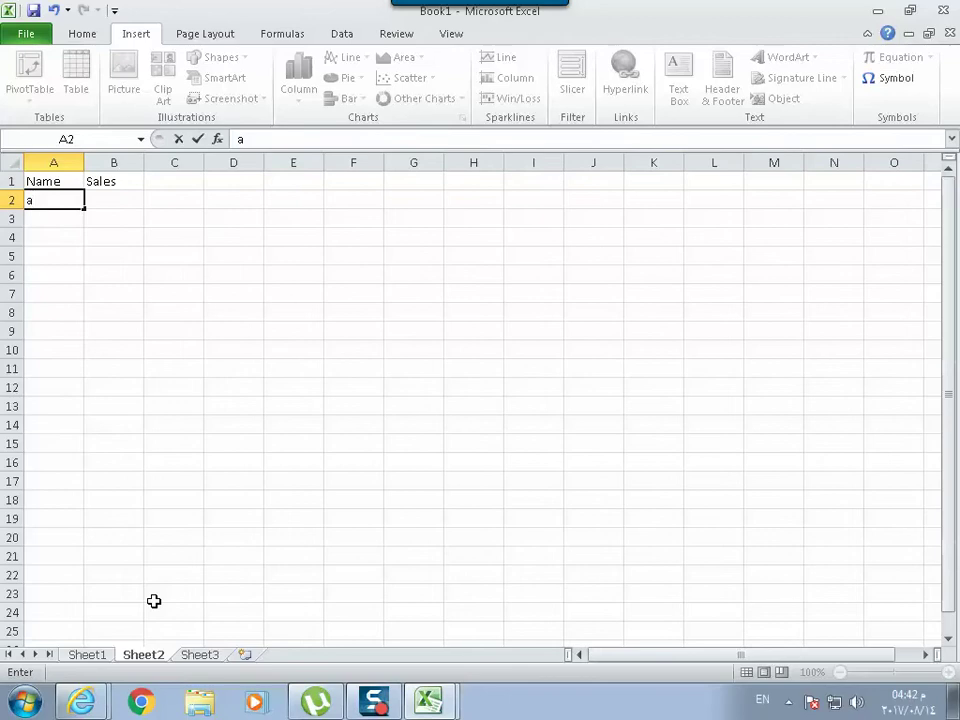
text(gh)
key(Return)
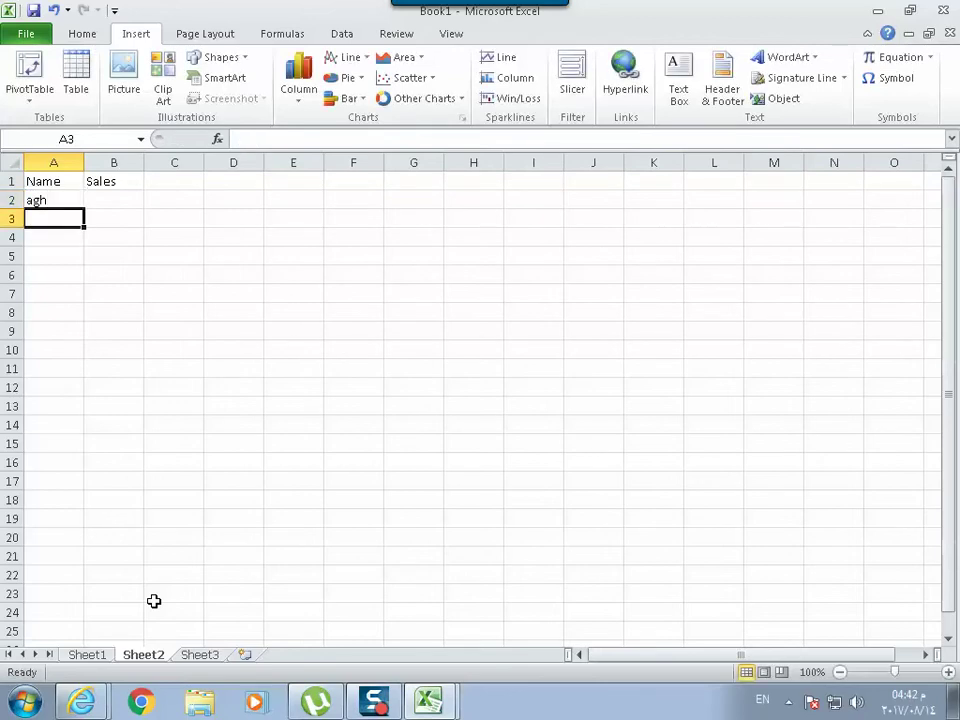
text(sod)
key(Tab)
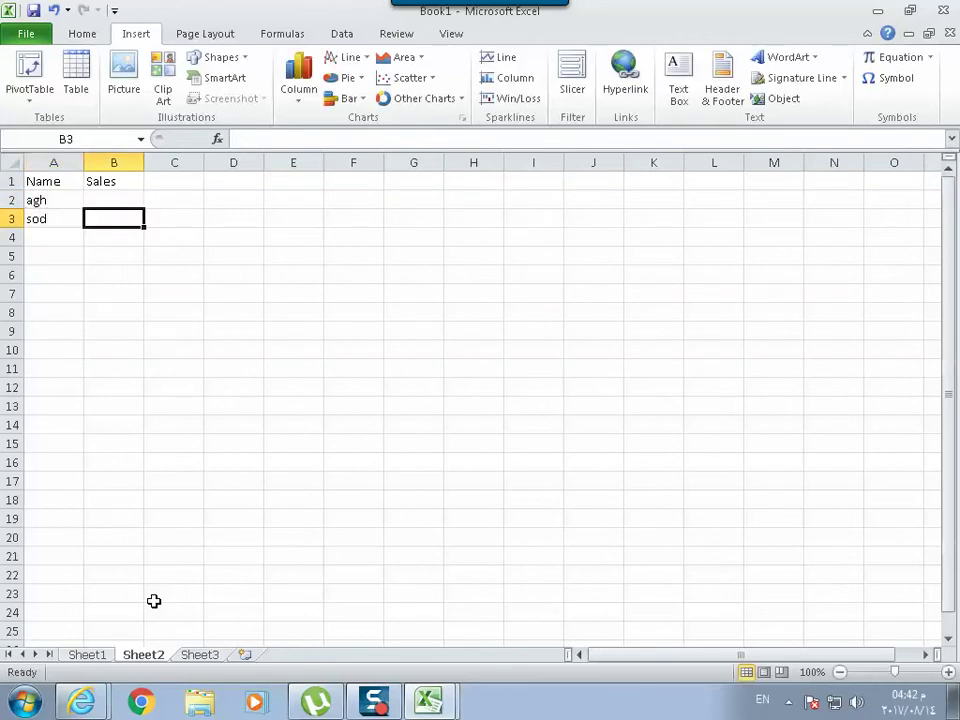
key(Return)
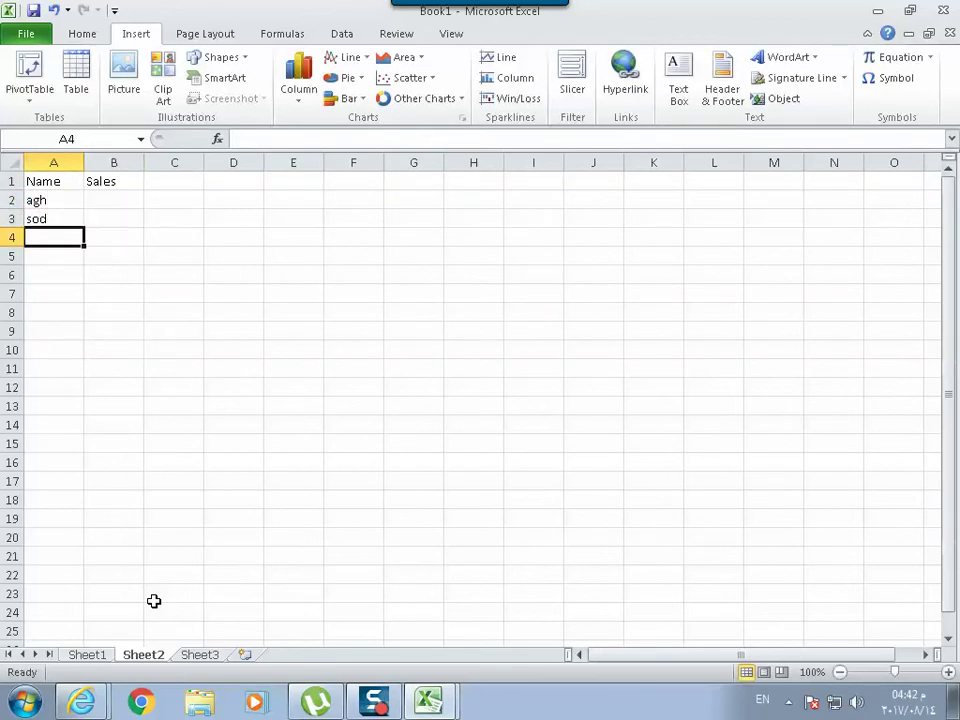
text(max)
key(Return)
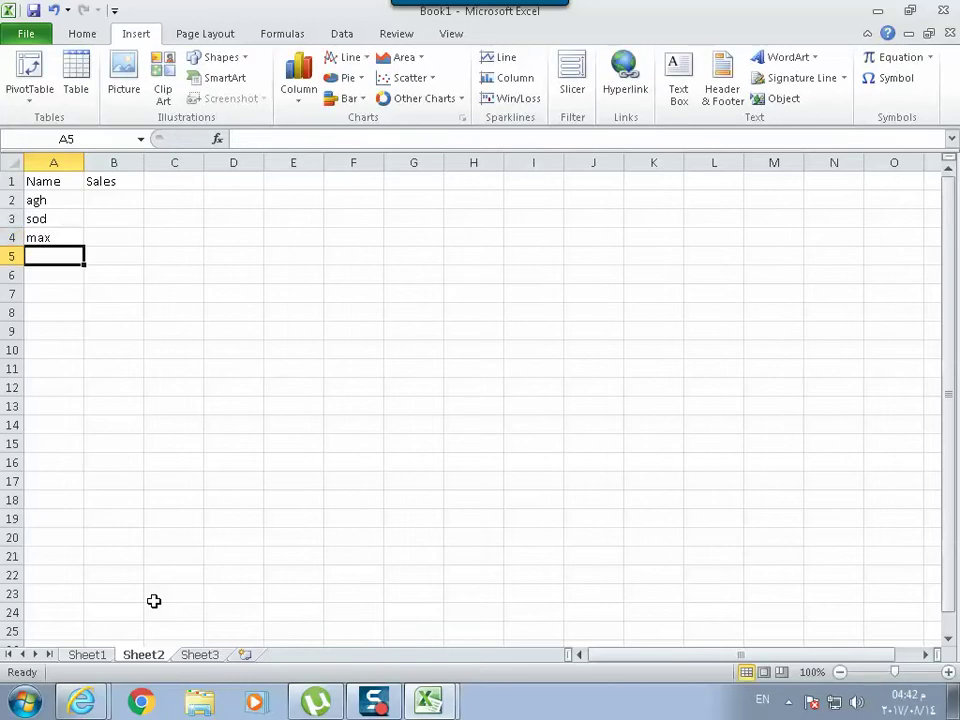
text(s)
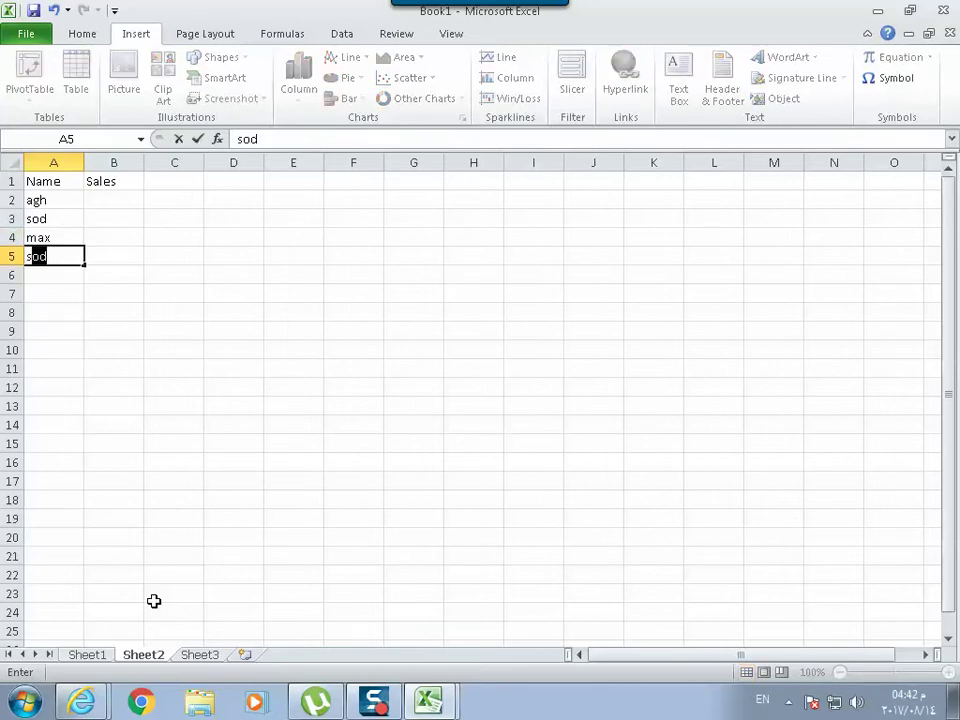
text(no)
key(Return)
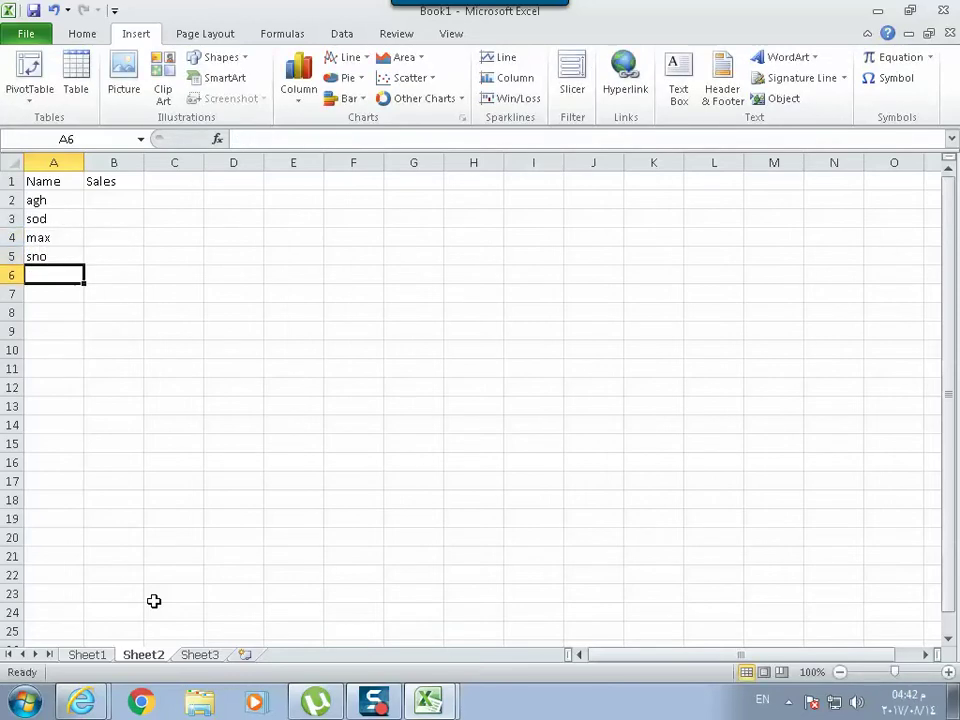
text(mad)
key(Return)
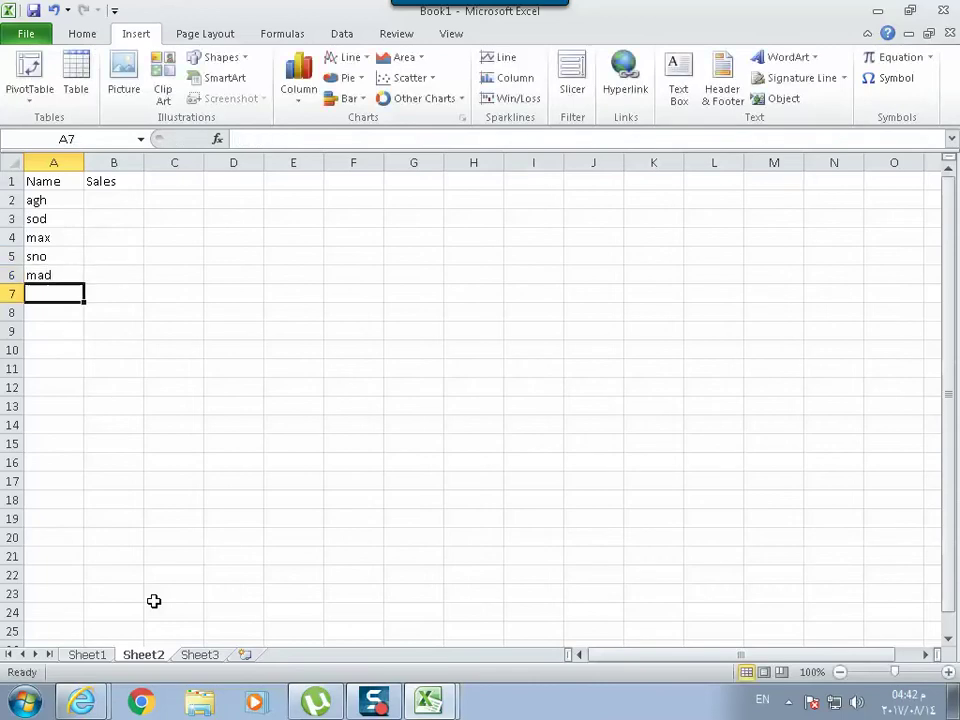
text(bir)
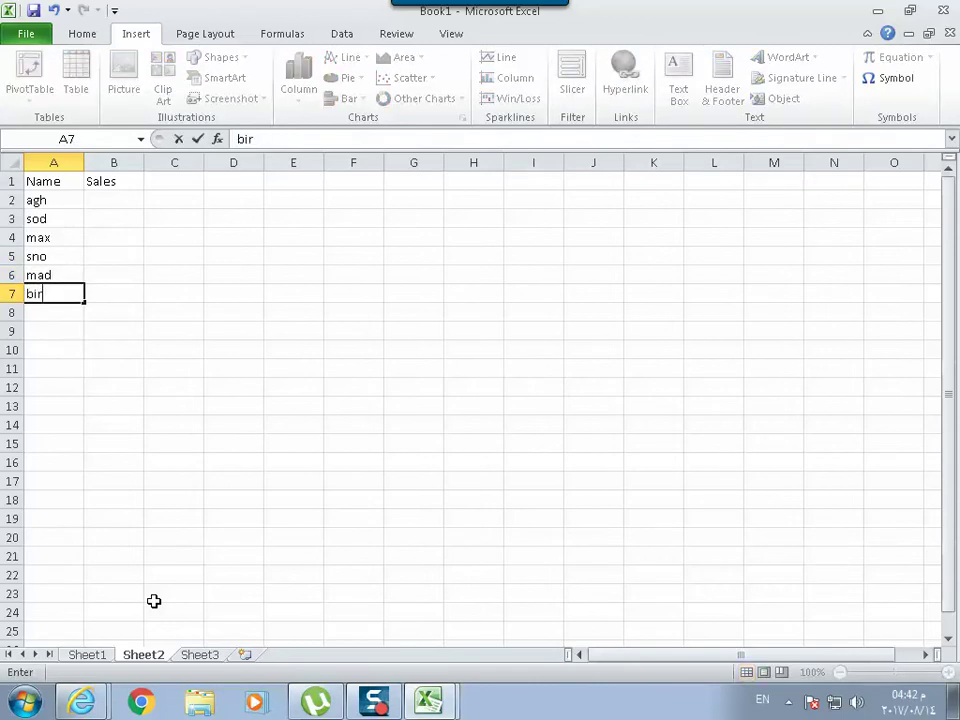
key(Return)
text(b)
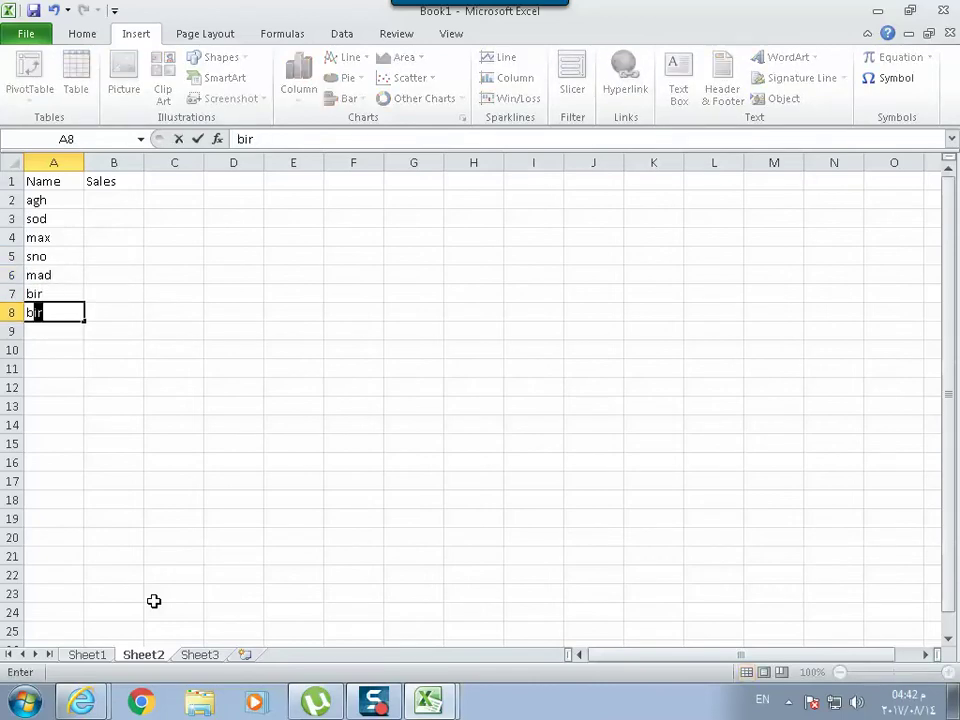
text(on)
key(Return)
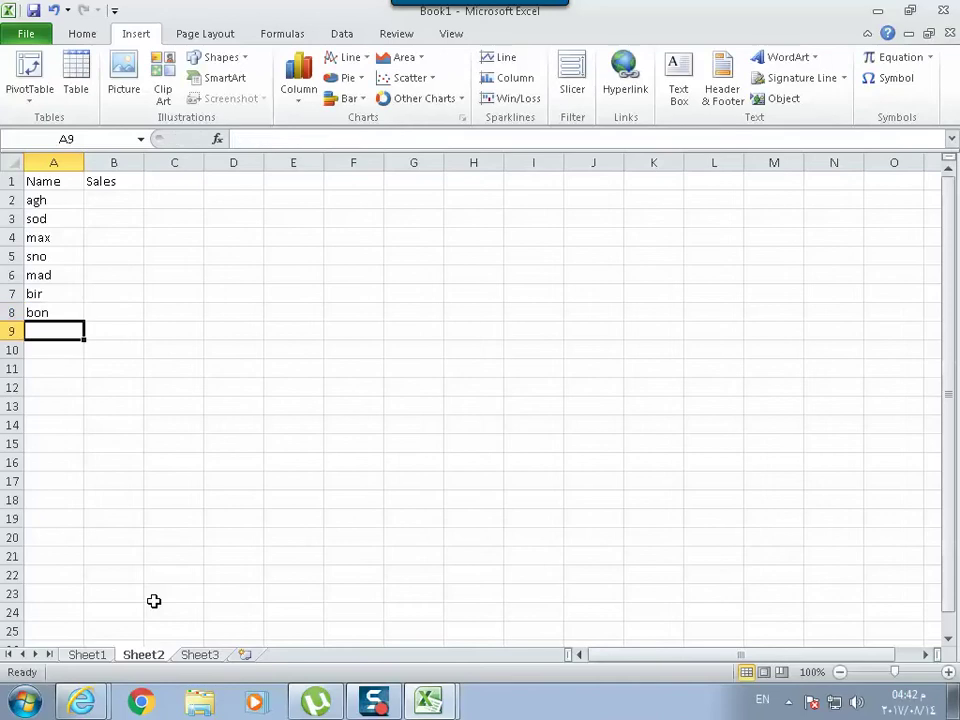
text(g)
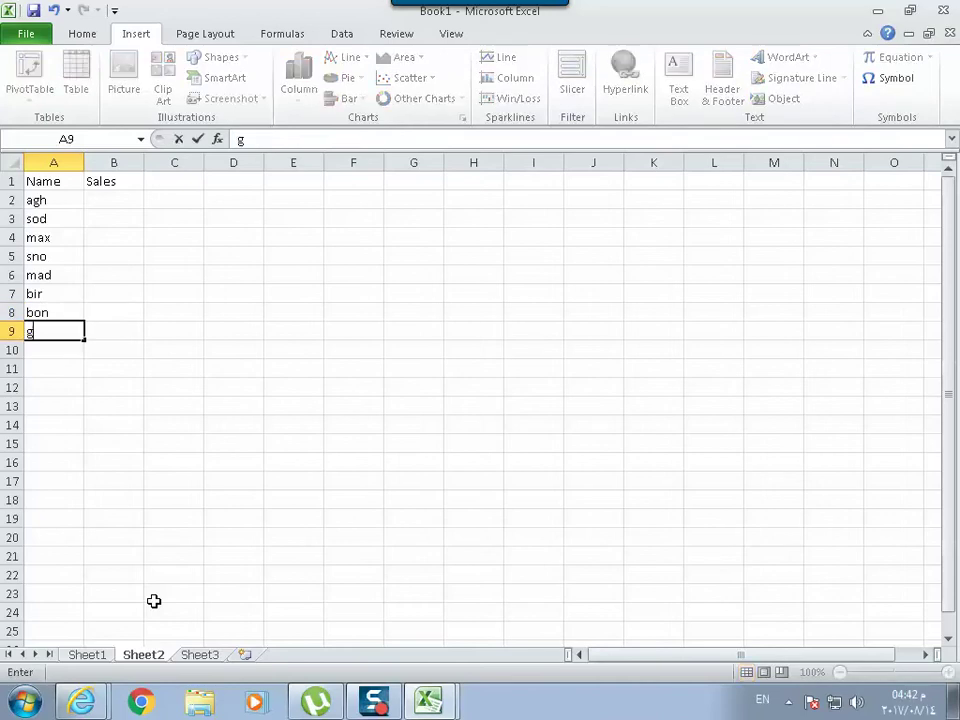
text(ad)
key(Tab)
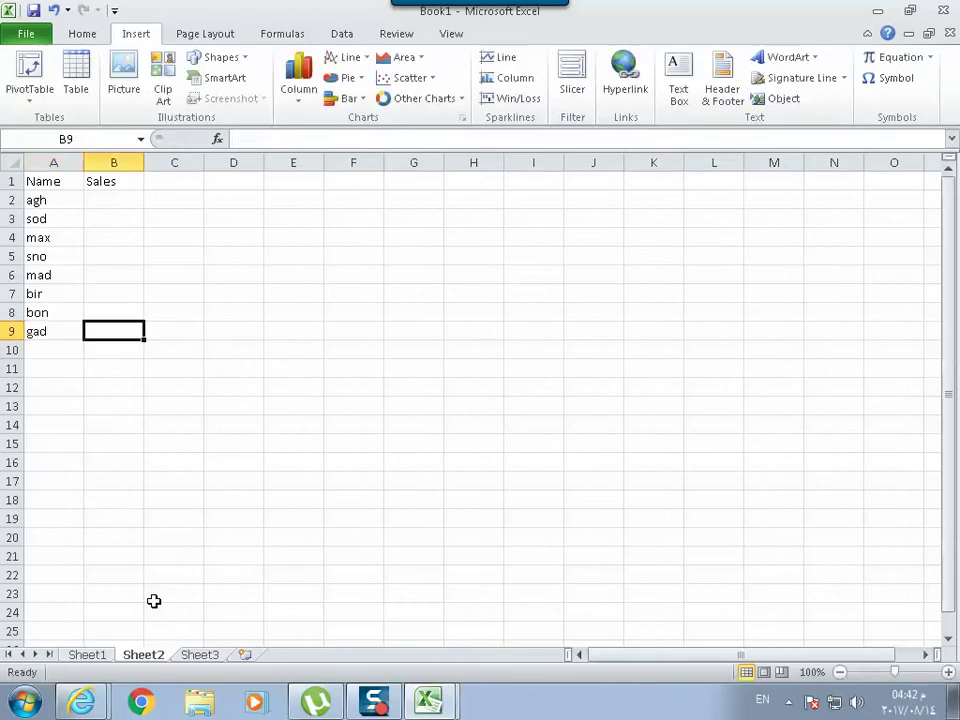
Enter sales 1000, 1500, 5000, 1200, 4000, 3500, 2500 and 1000 in B2:B9
key(Up)
key(Up)
key(Up)
key(Up)
key(Up)
key(Up)
key(Up)
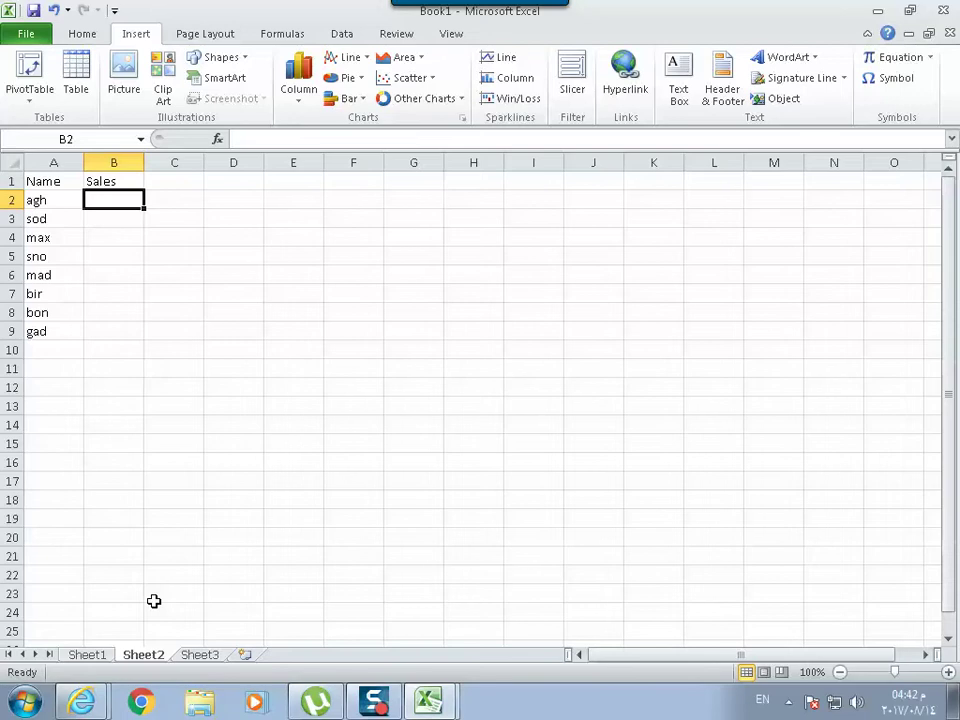
text(1000)
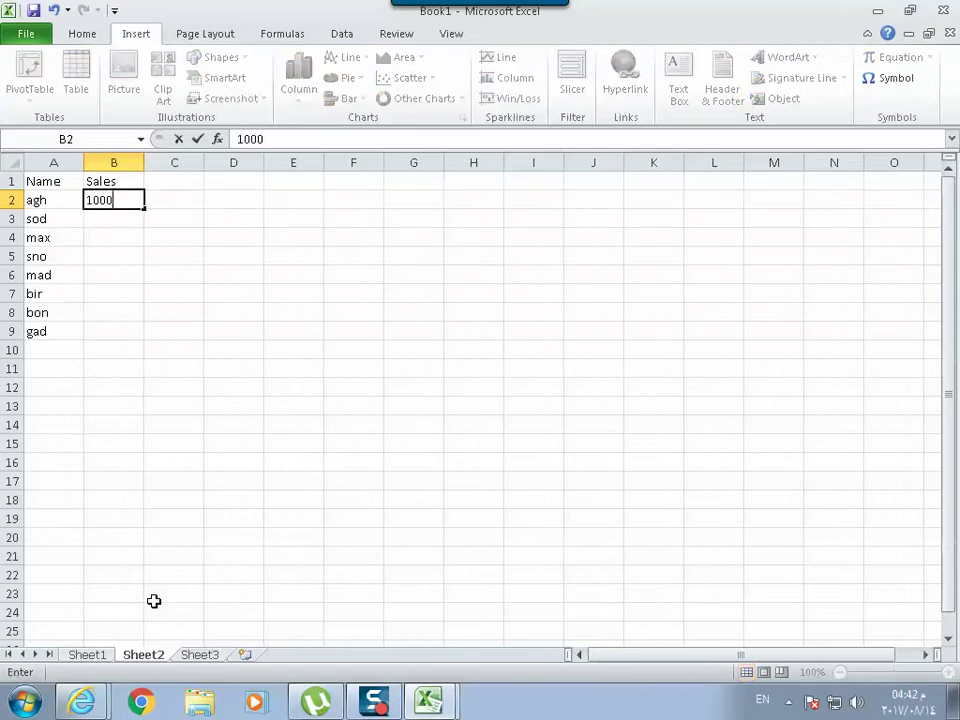
key(Return)
text(1)
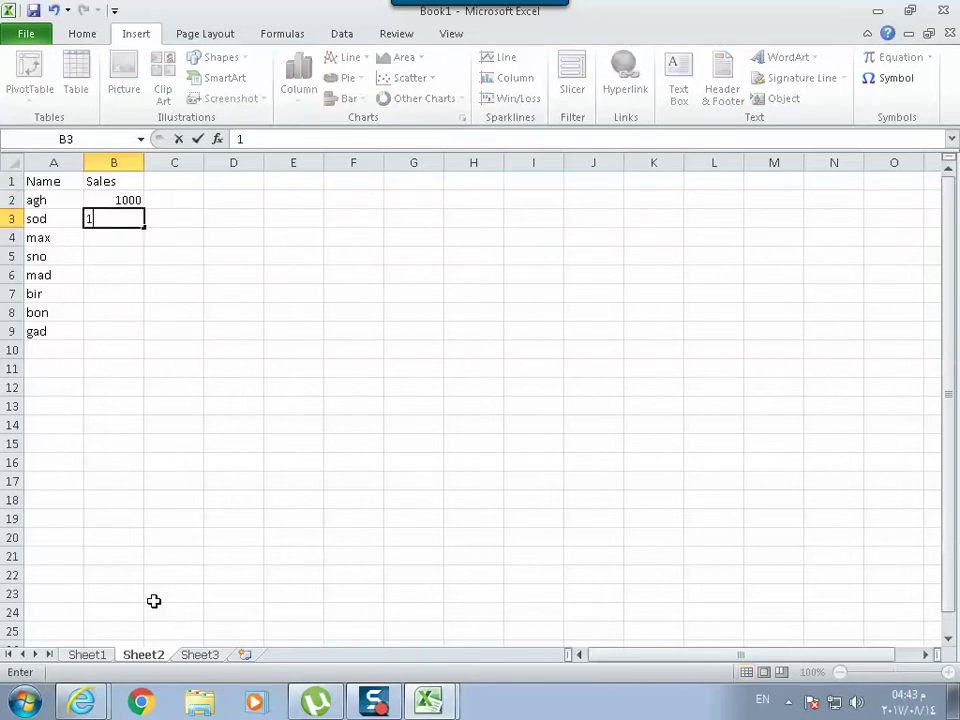
text(500)
key(Return)
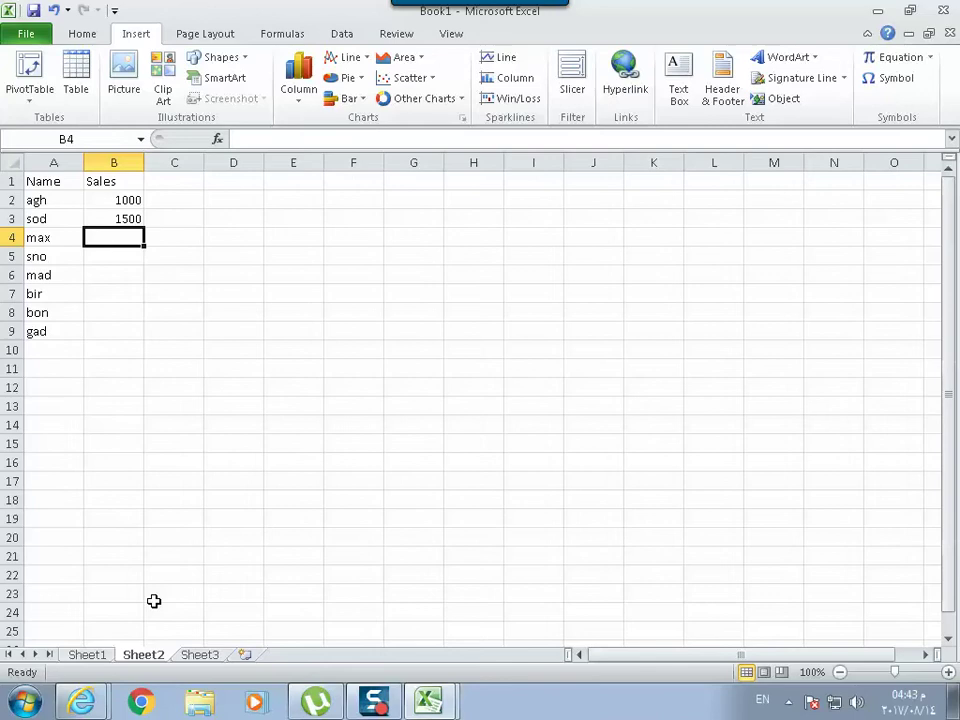
text(5000)
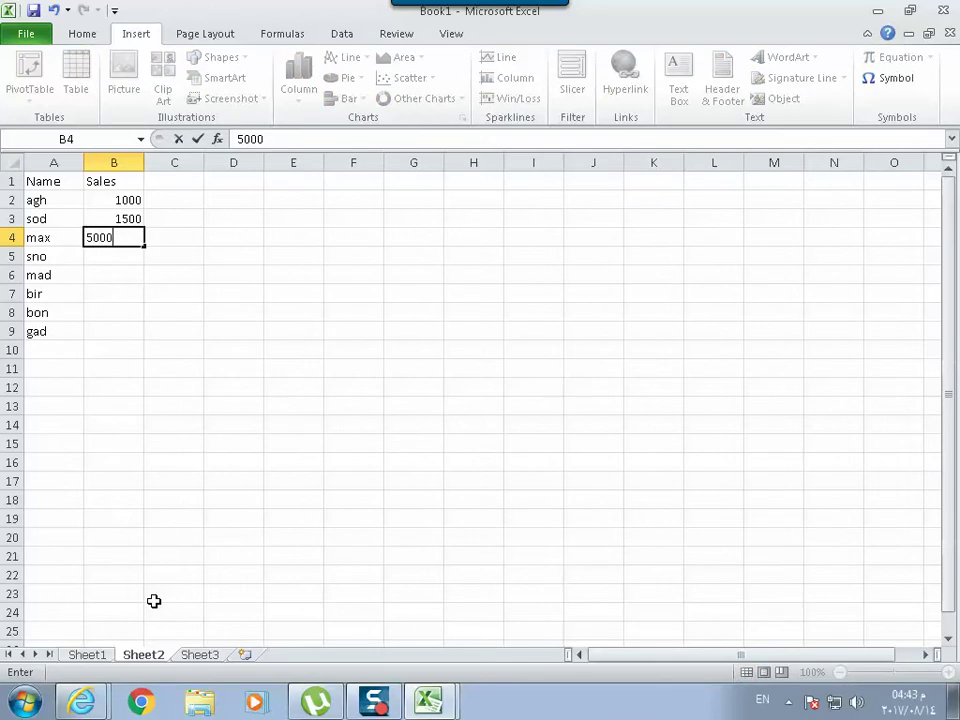
key(Return)
text(120)
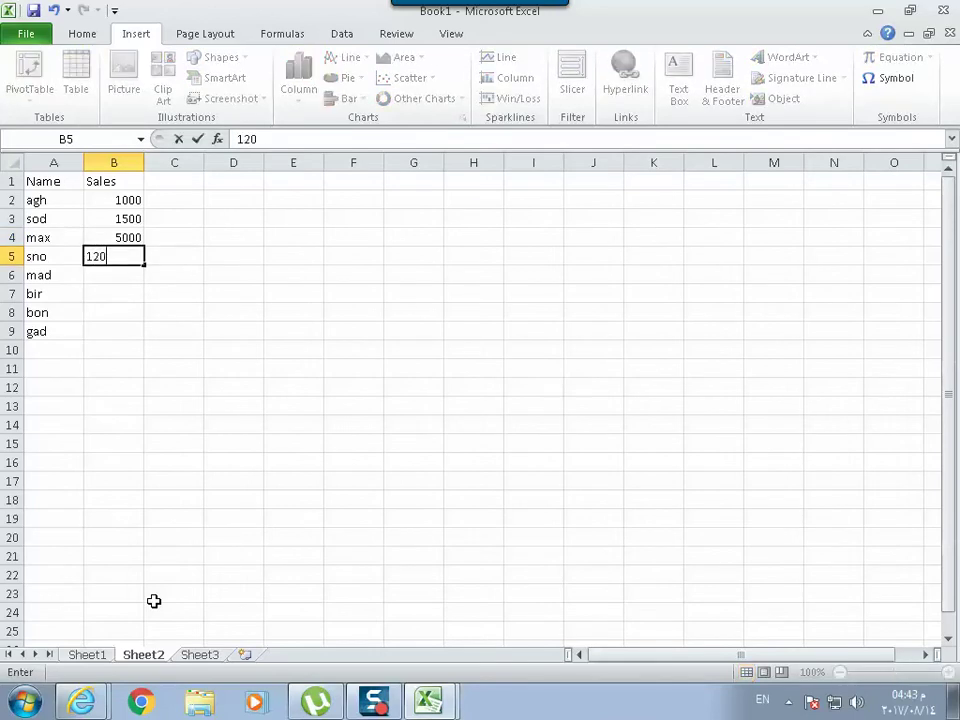
text(0)
key(Return)
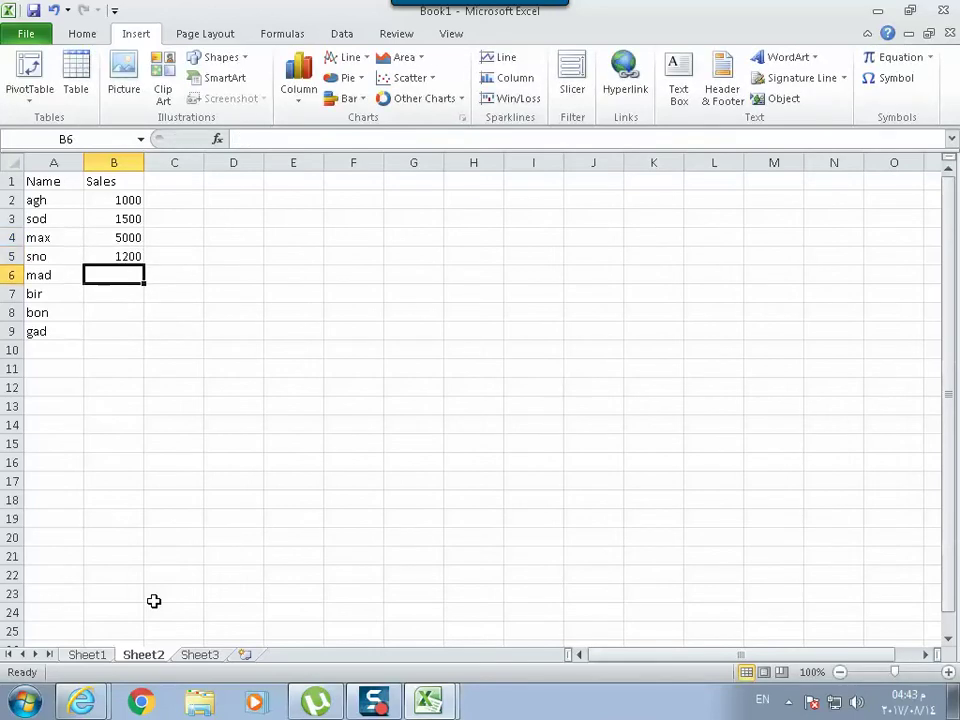
text(4000)
key(Return)
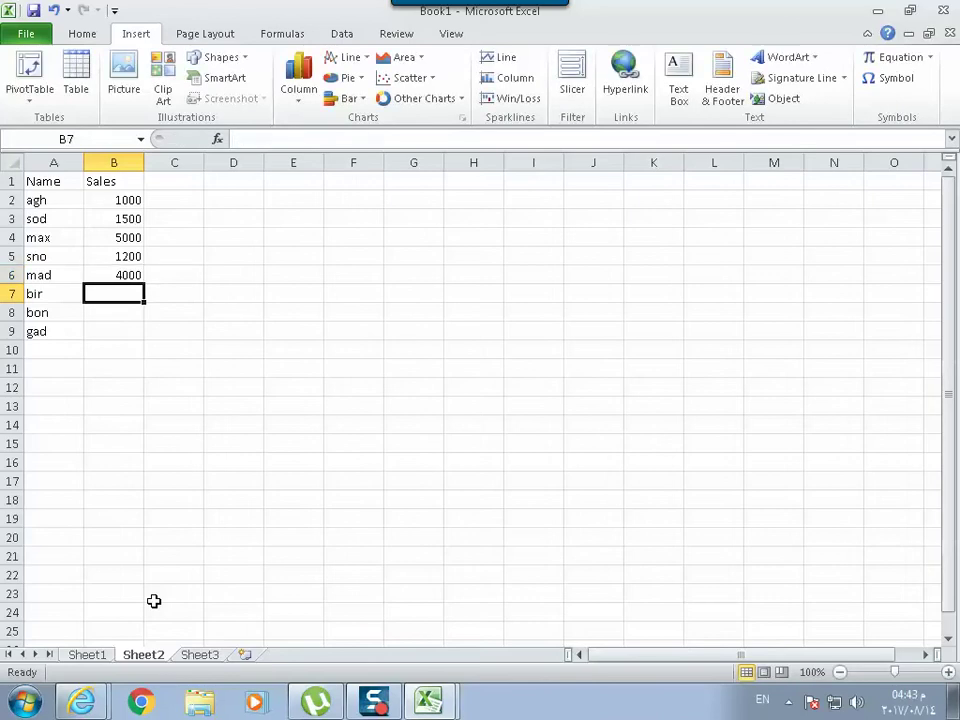
text(3500)
key(Return)
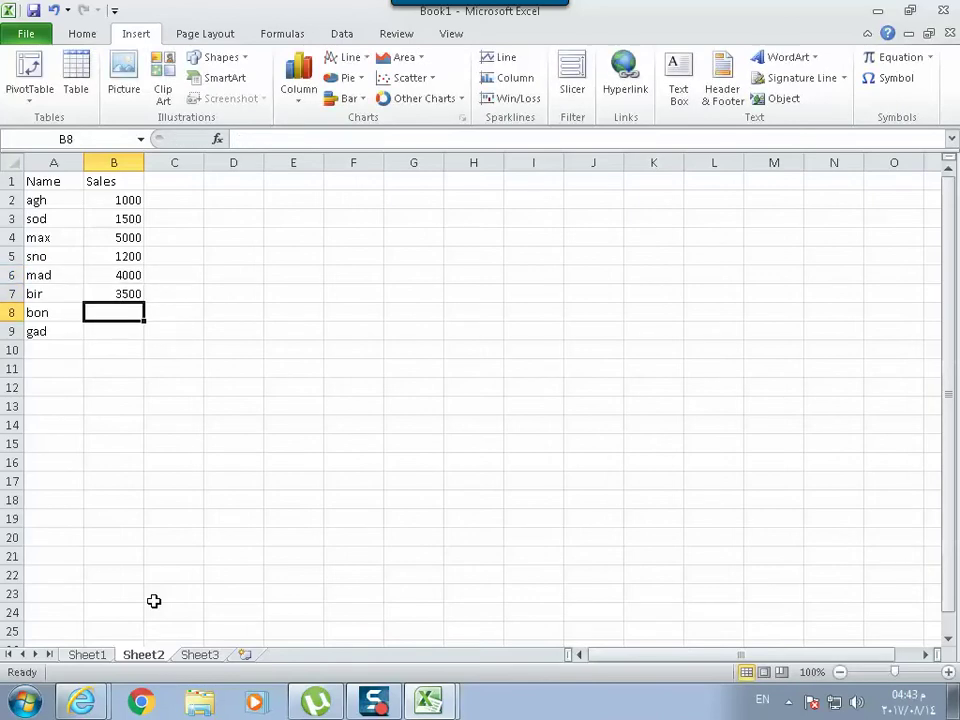
text(2500)
key(Return)
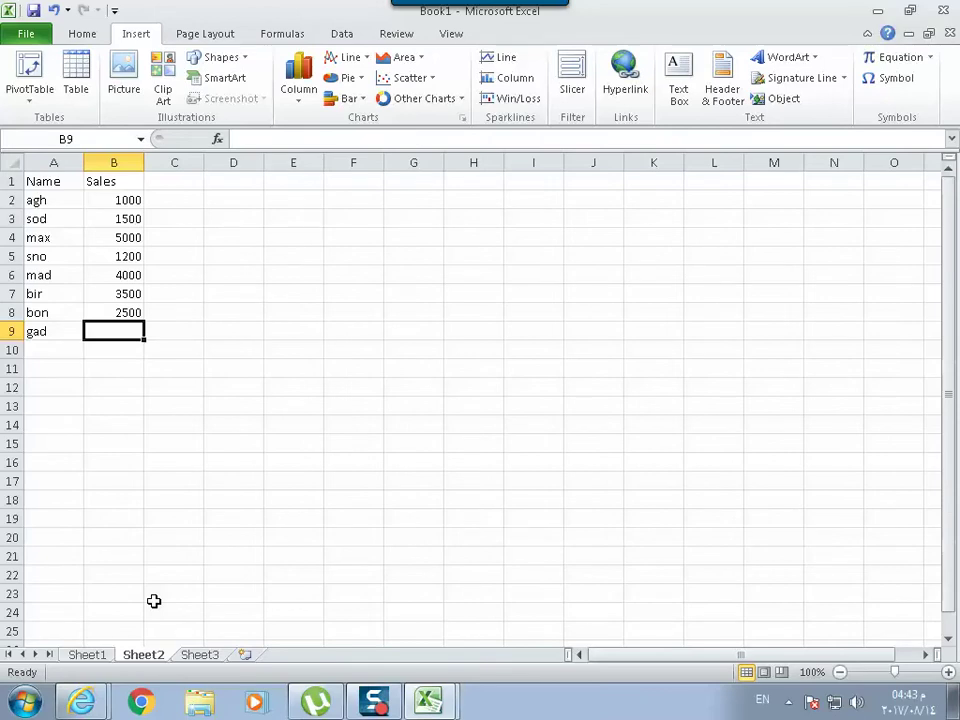
text(1000)
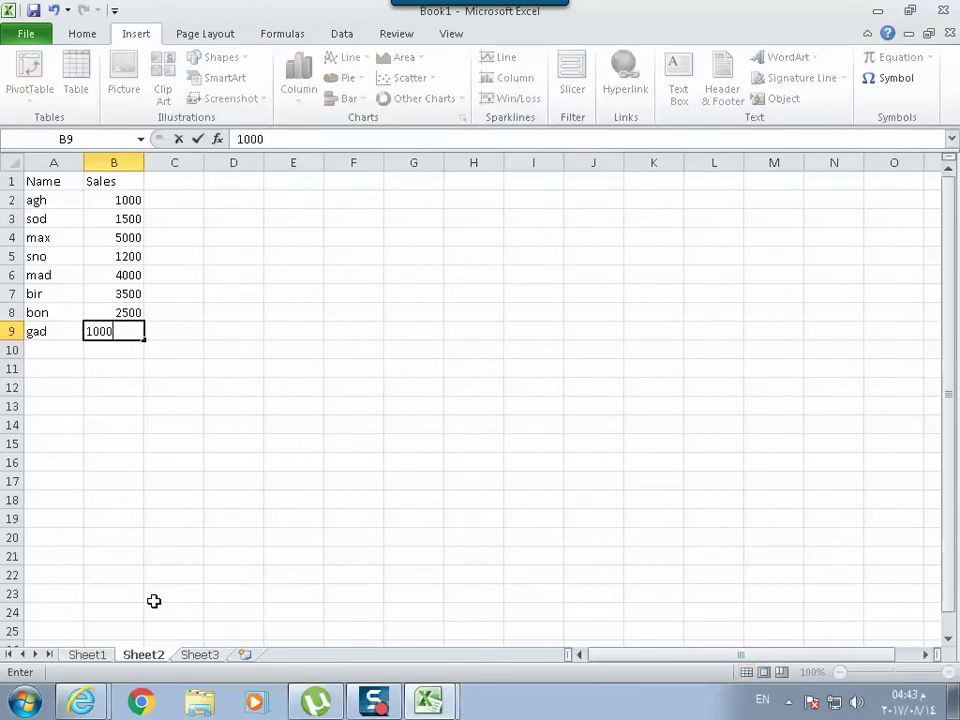
key(Return)
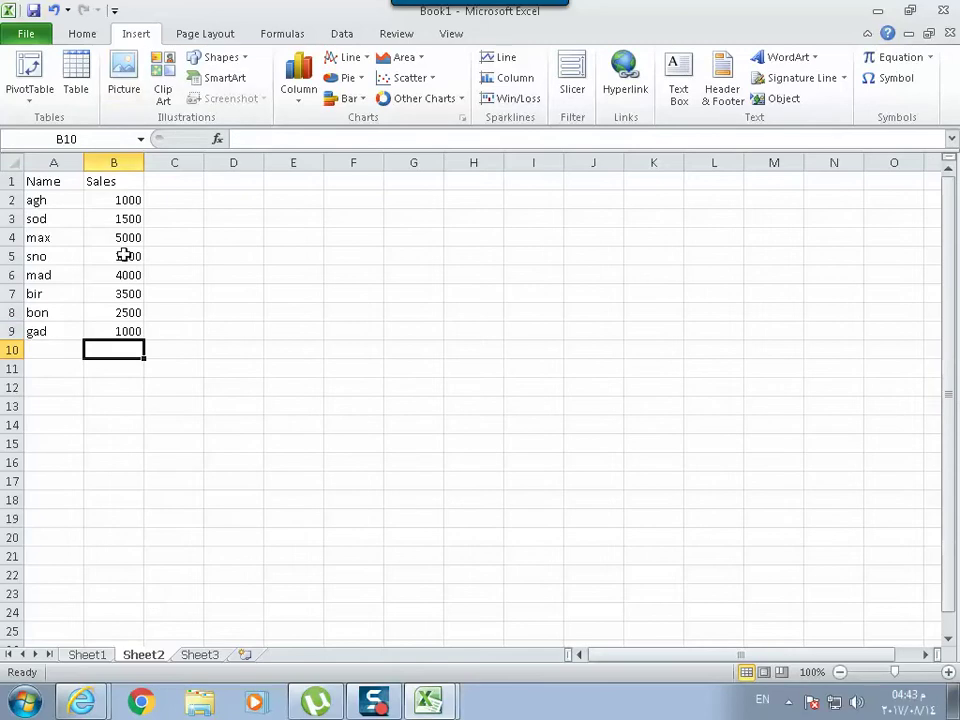
Select the Name/Sales range A1:B9 and open the Insert tab's Column chart gallery
drag(46, 188, 113, 322)
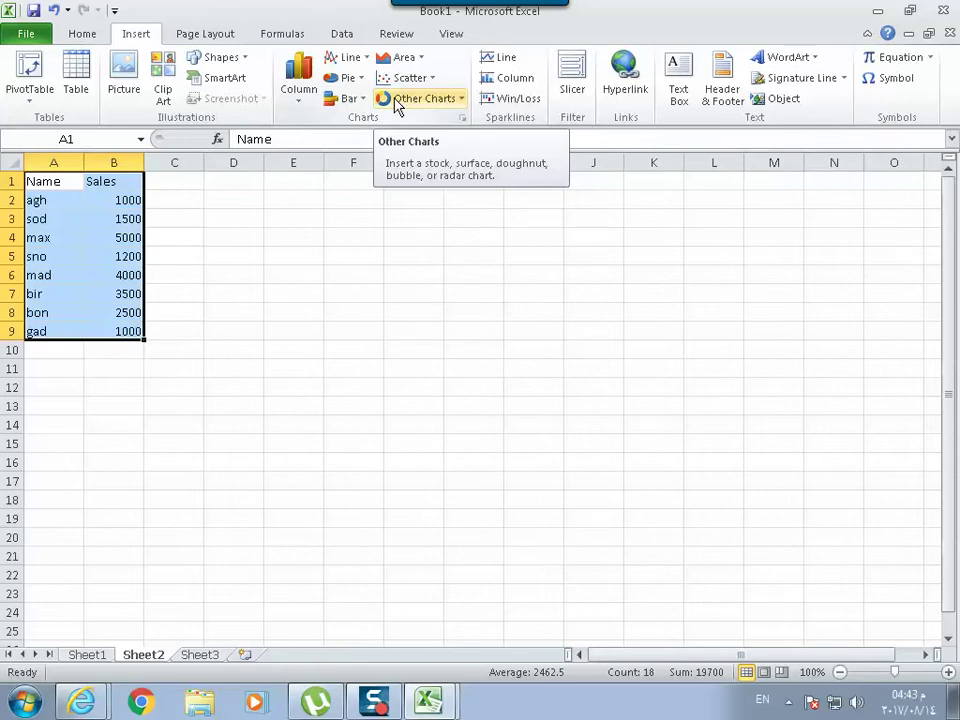
click(40, 256)
mouse_move(51, 182)
mouse_down()
mouse_move(145, 260)
mouse_move(133, 336)
mouse_up()
click(305, 103)
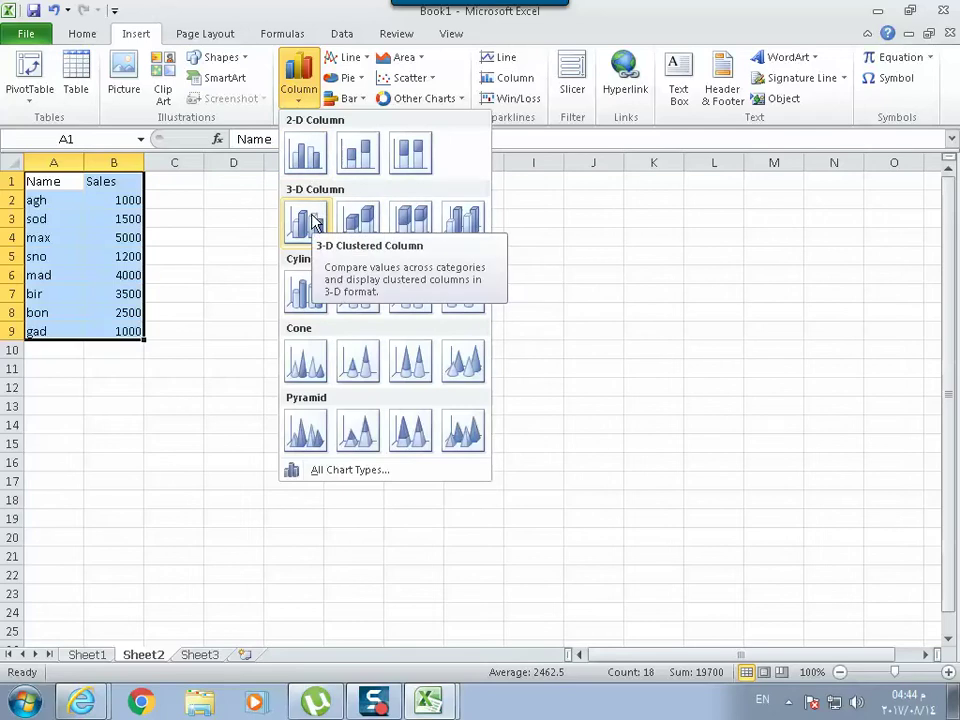
Insert a 2-D clustered column chart of the sales and drag it up and right of the table
click(305, 153)
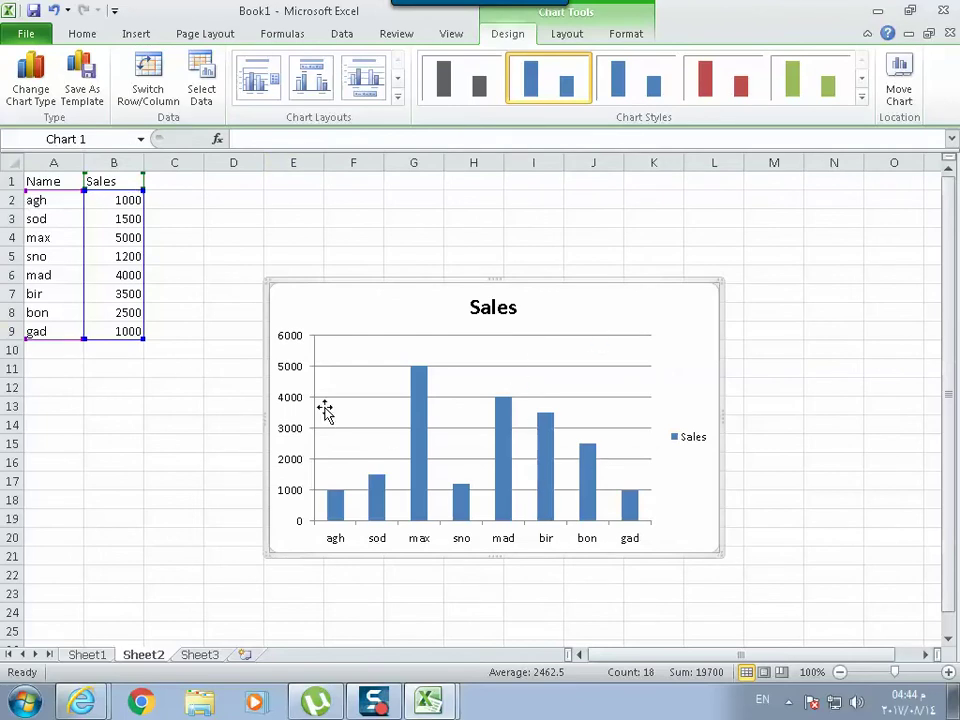
mouse_move(334, 503)
click(137, 35)
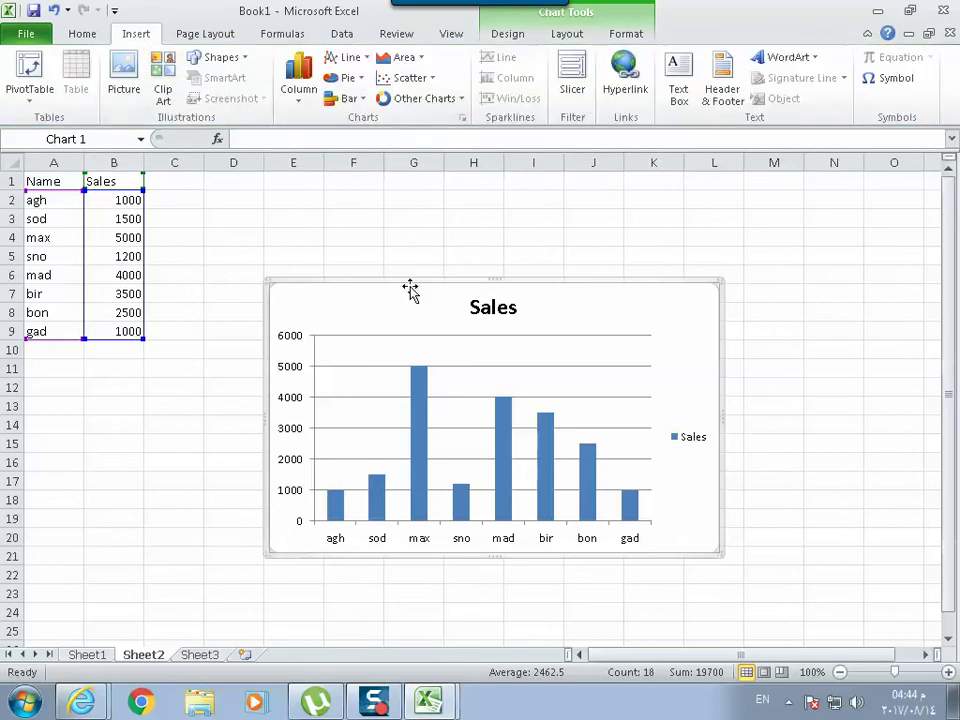
drag(409, 307, 540, 219)
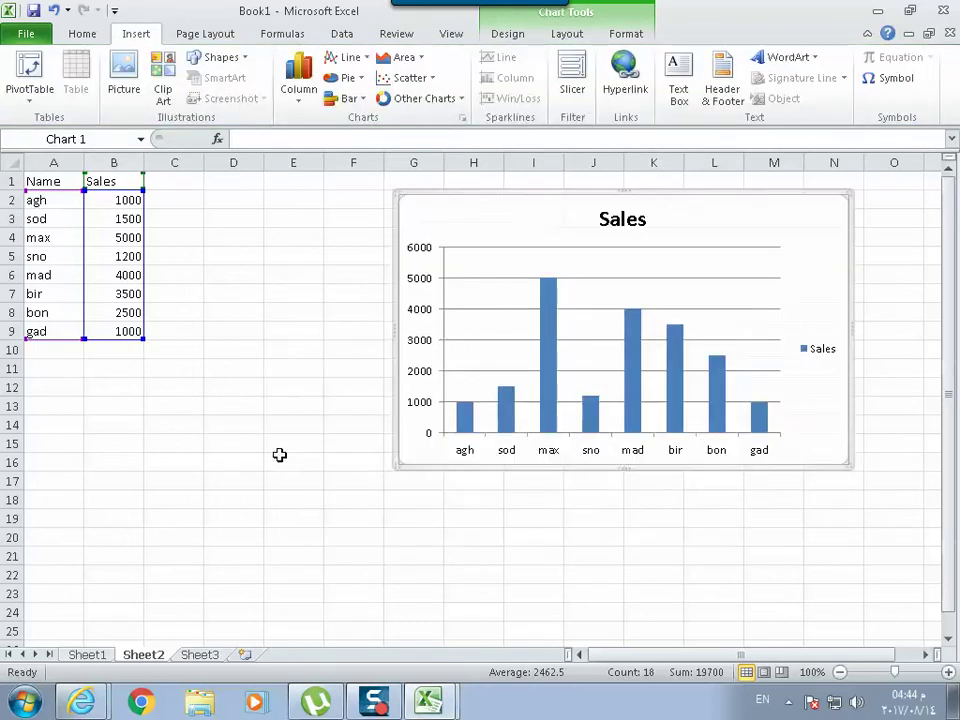
click(230, 481)
click(165, 536)
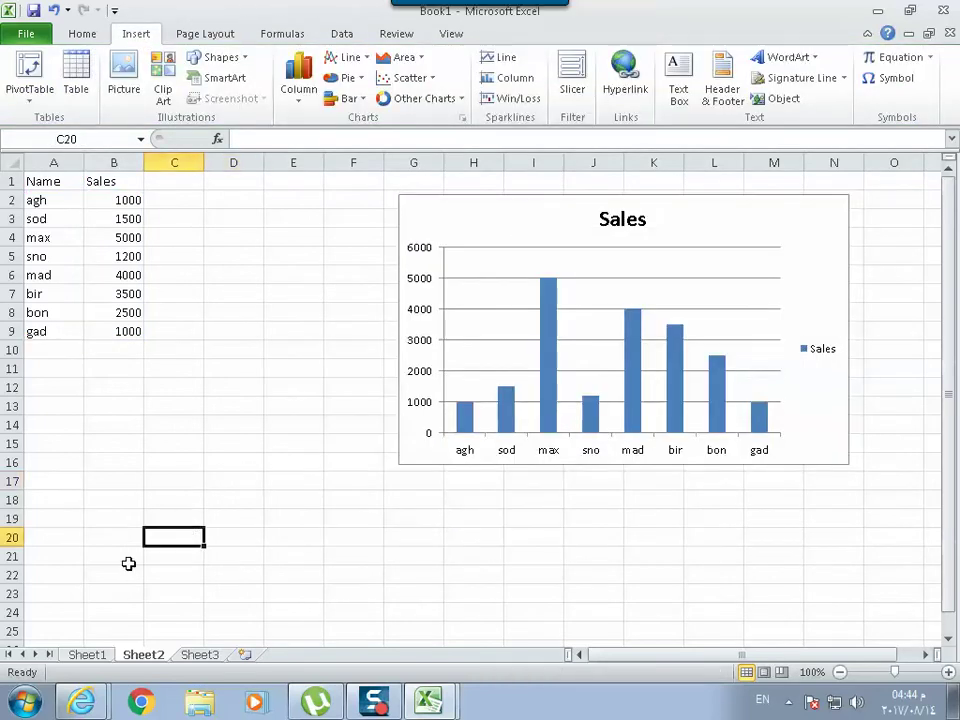
Select A1:B9, insert a 2-D pie chart of the sales, and move it to the lower left
click(40, 178)
drag(40, 178, 158, 327)
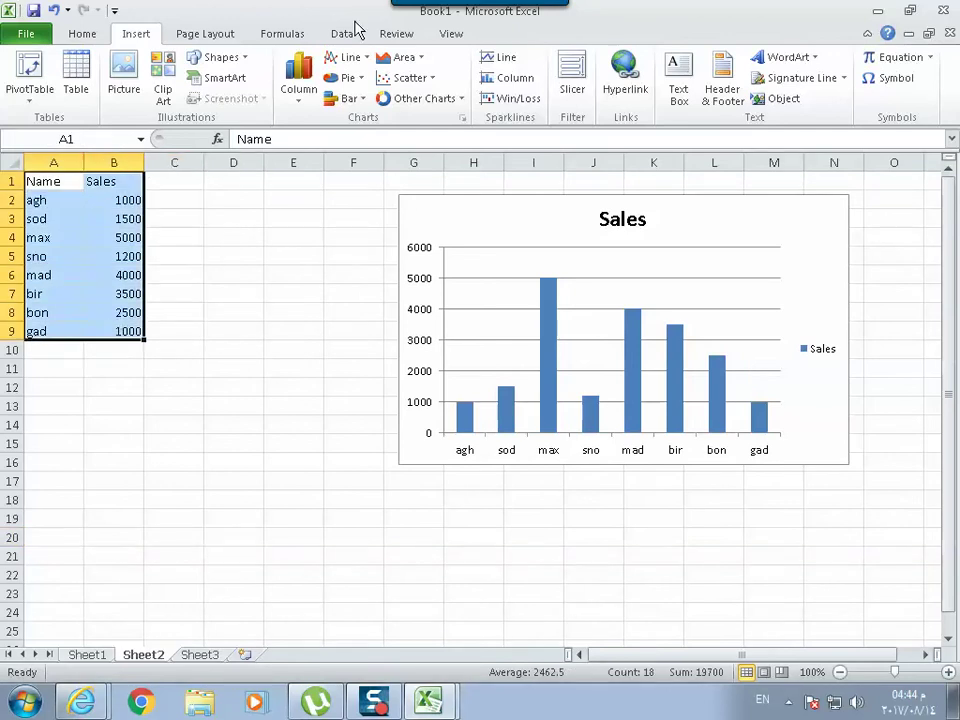
click(345, 77)
click(345, 130)
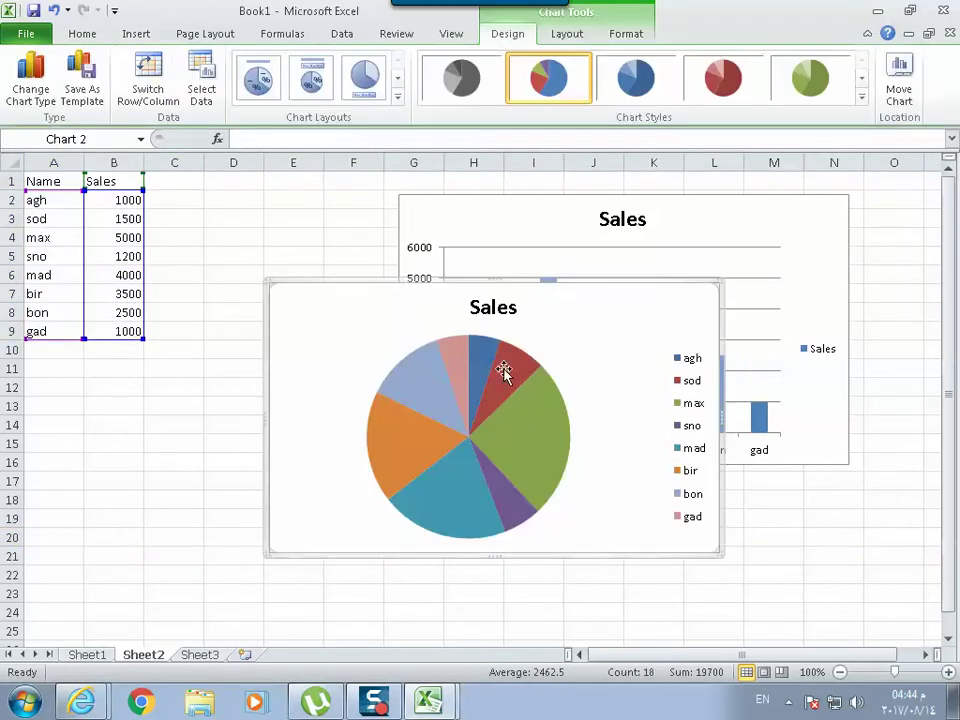
mouse_move(359, 316)
mouse_down()
mouse_move(191, 549)
mouse_move(189, 568)
mouse_up()
Move the column chart beside the data table
scroll(274, 523, down, 2)
scroll(253, 489, down, 1)
scroll(256, 489, up, 3)
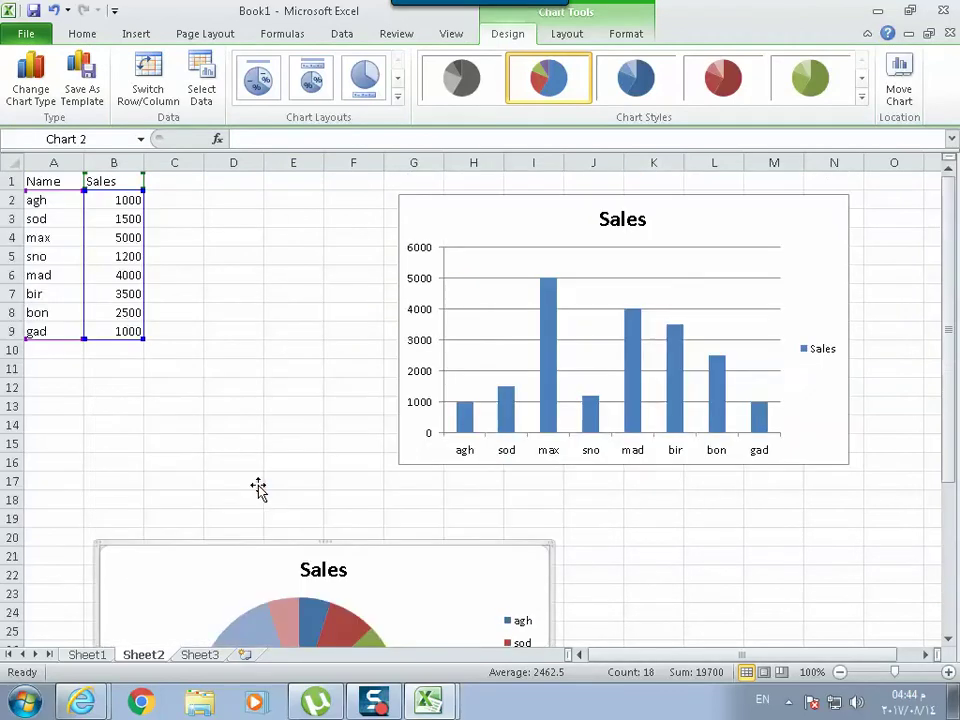
mouse_move(706, 217)
mouse_down()
mouse_move(486, 200)
mouse_move(585, 216)
mouse_up()
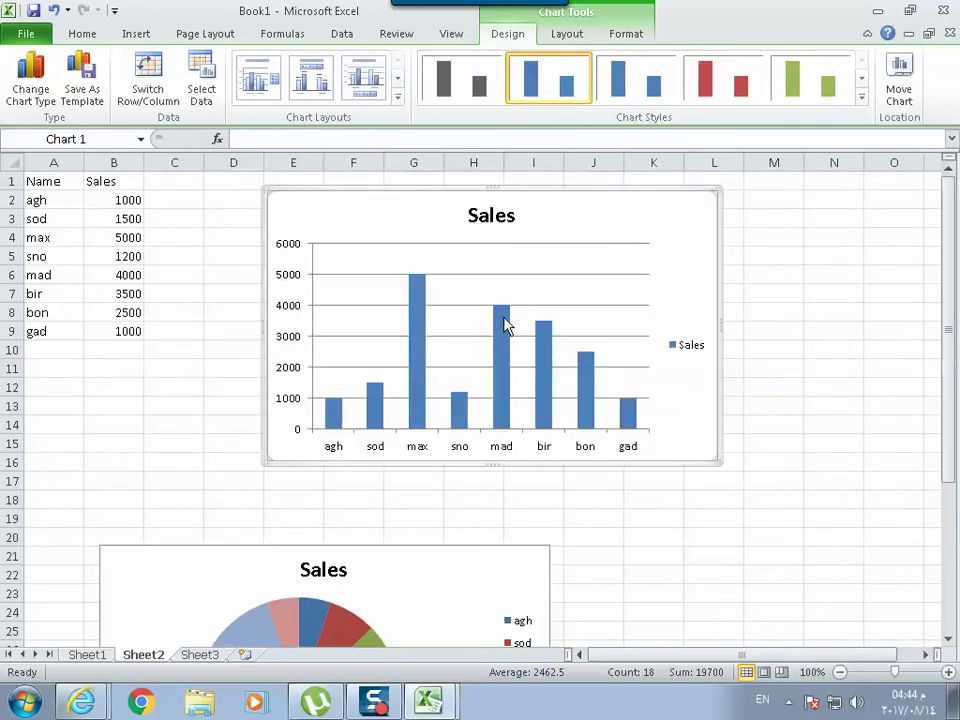
Cut the column chart and paste it at cell C1
mouse_move(505, 325)
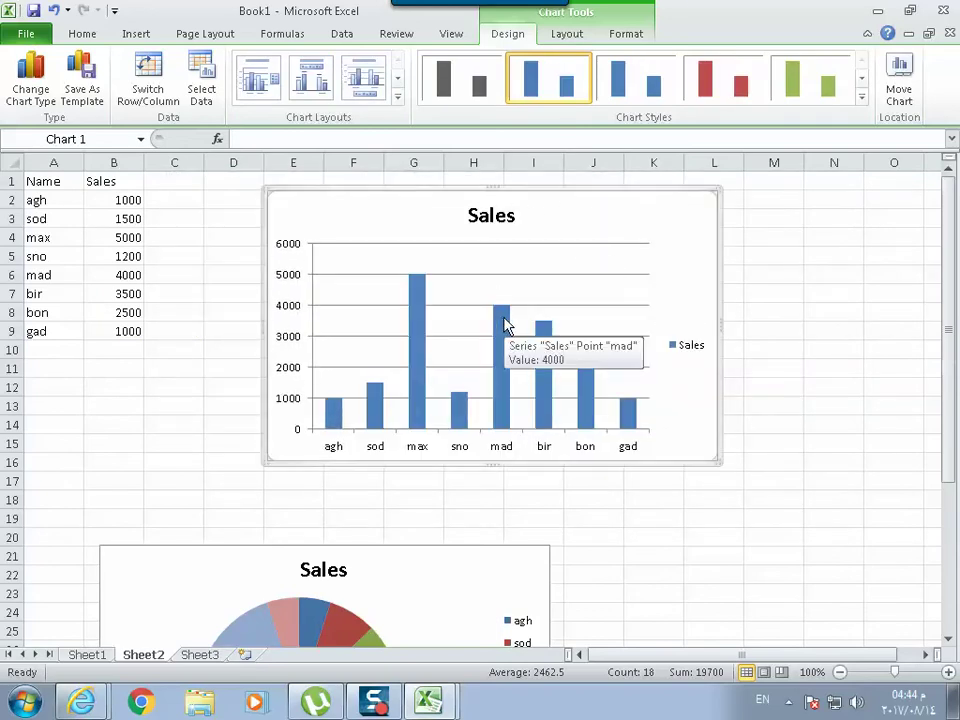
mouse_move(583, 220)
mouse_down()
mouse_move(519, 197)
mouse_move(600, 237)
mouse_up()
right_click(591, 224)
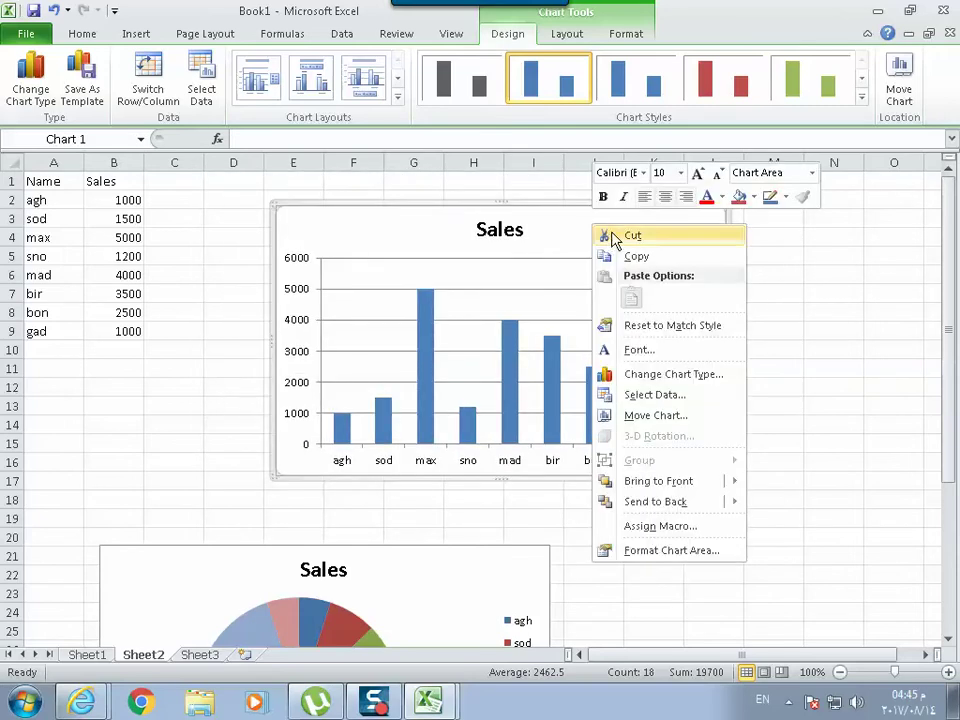
click(612, 237)
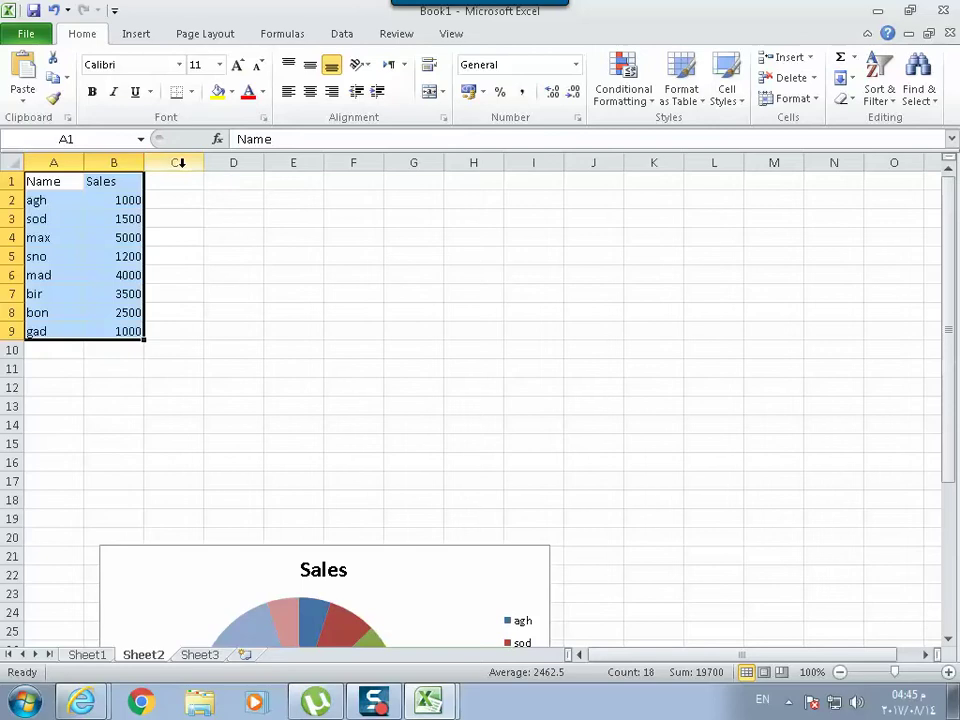
click(190, 180)
right_click(190, 180)
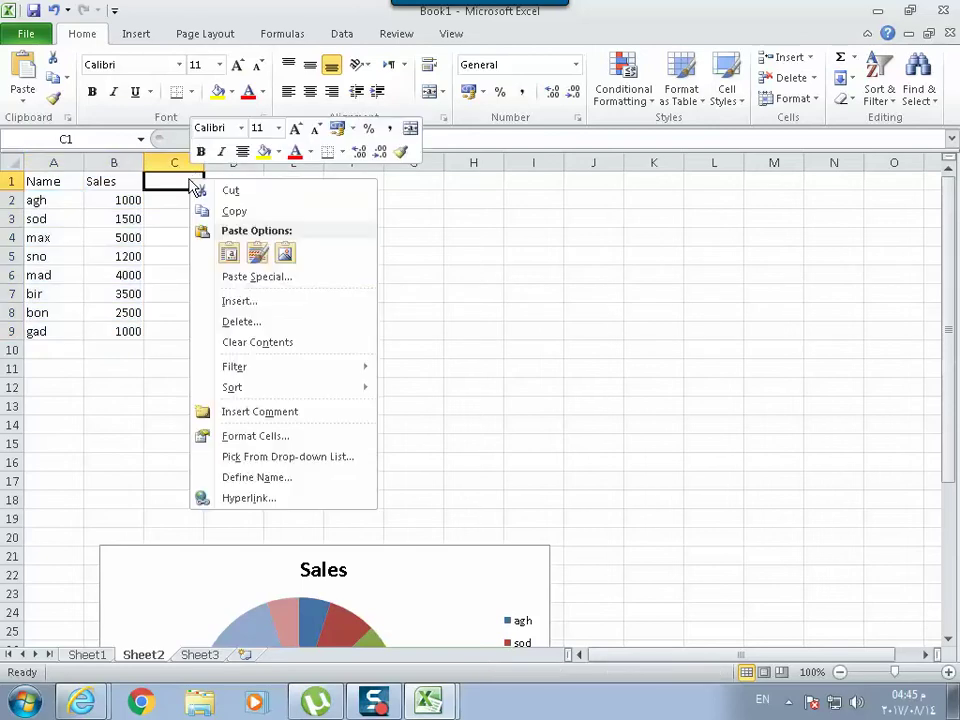
click(230, 256)
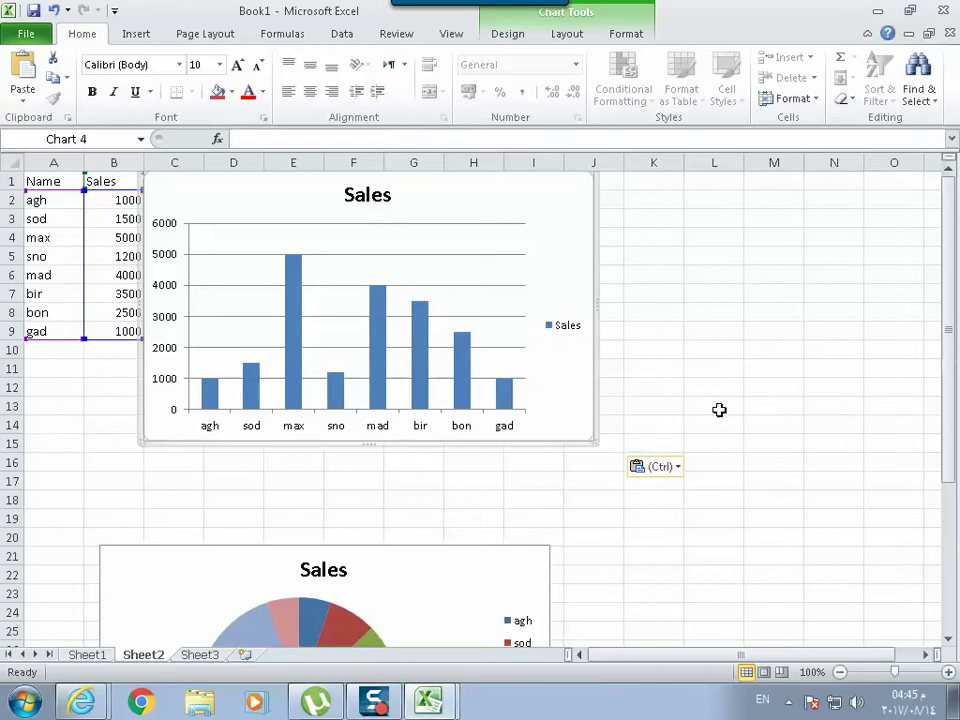
Enlarge the column chart out to column L, shift it right and down, then cut it off the sheet
drag(594, 440, 627, 454)
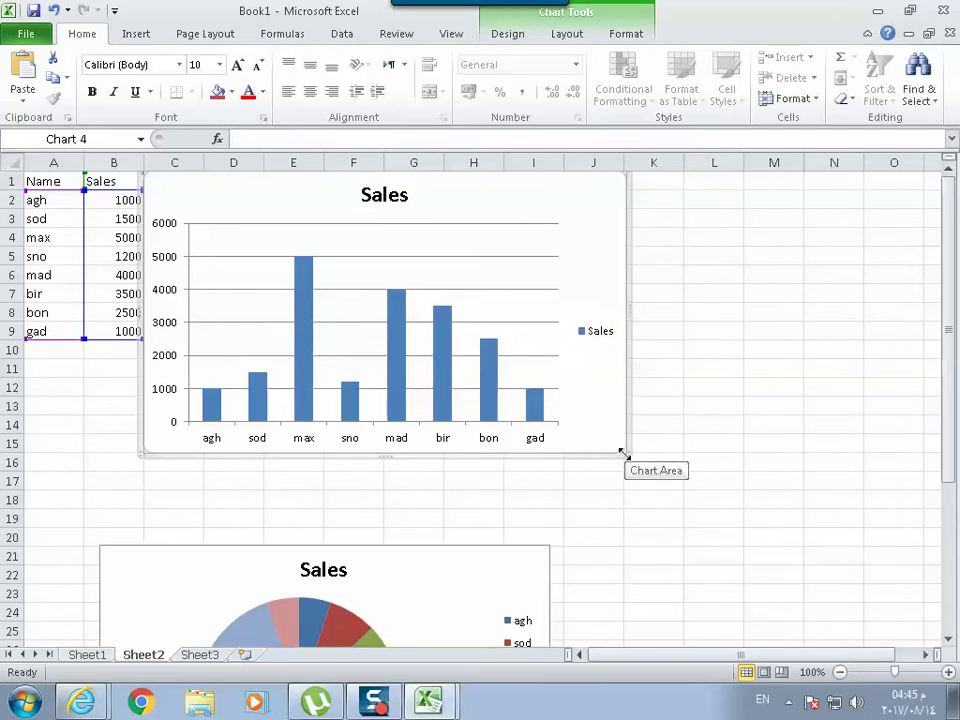
drag(623, 455, 741, 471)
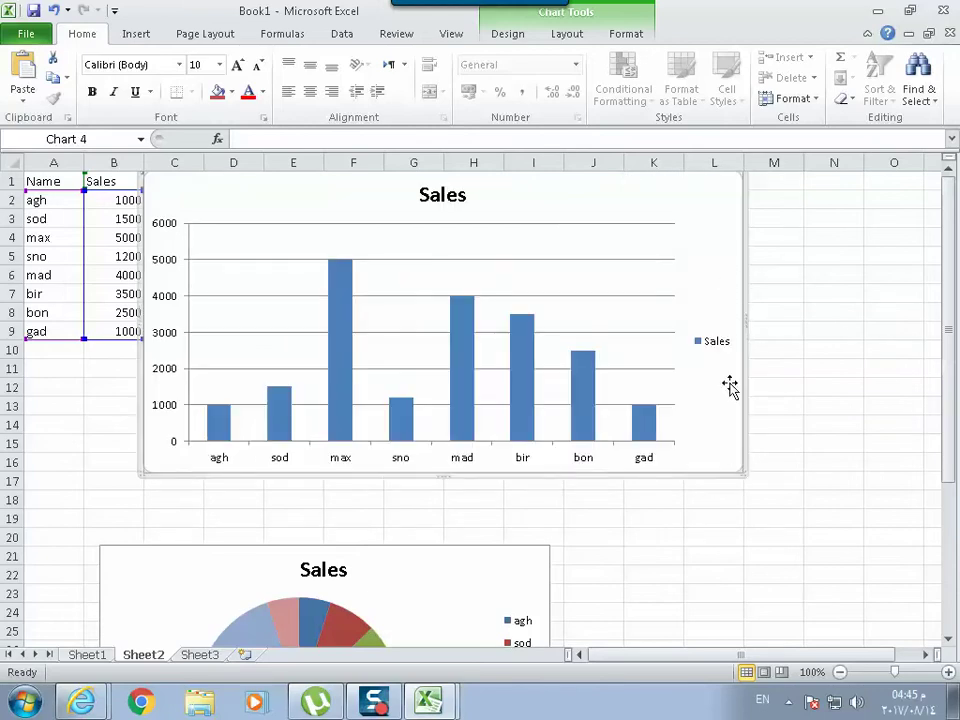
mouse_move(522, 364)
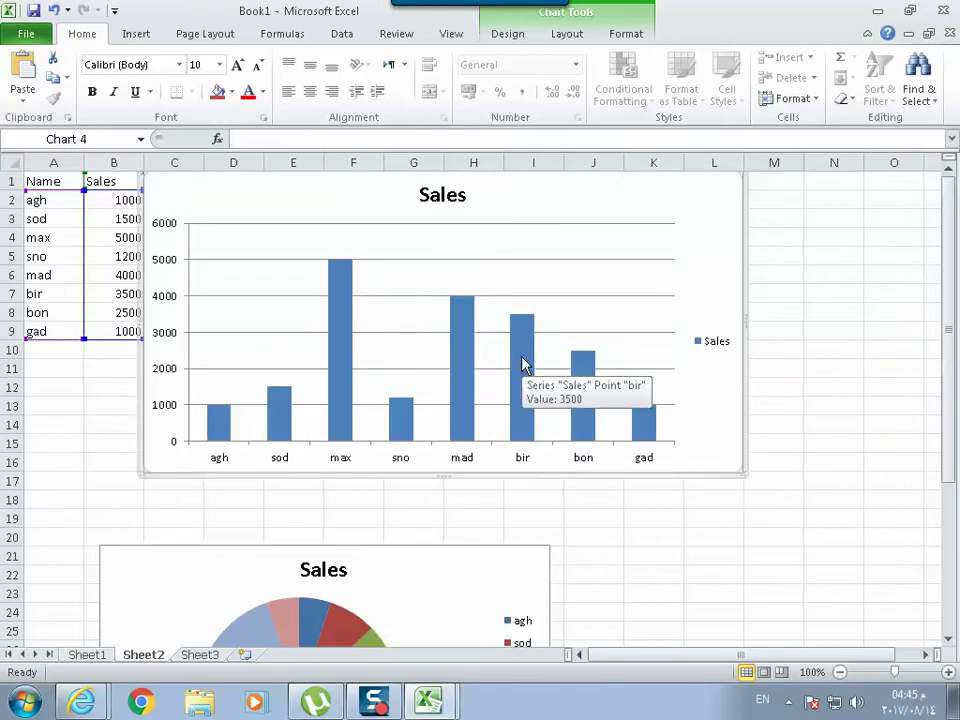
drag(197, 188, 380, 218)
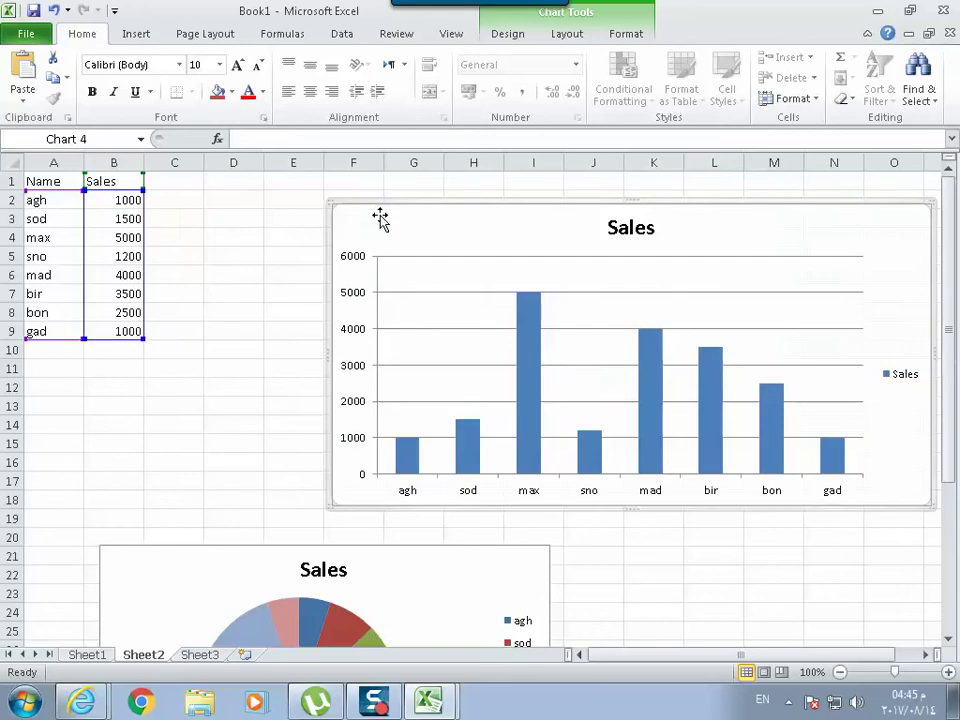
right_click(386, 217)
click(437, 233)
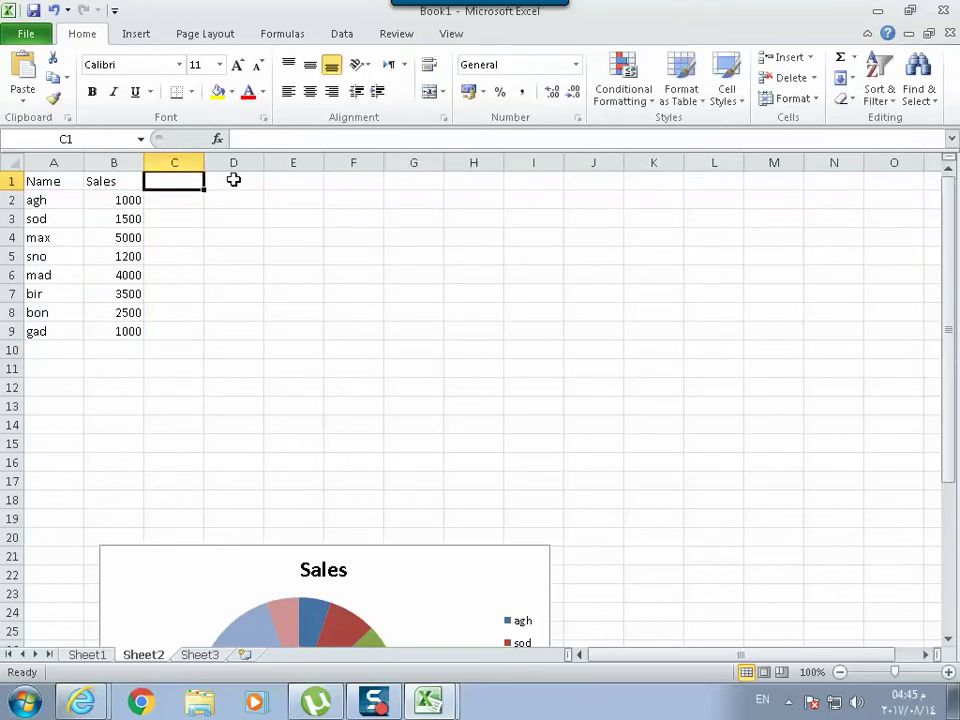
Paste the column chart back at C1 and shrink it to end at column I
right_click(174, 179)
click(213, 252)
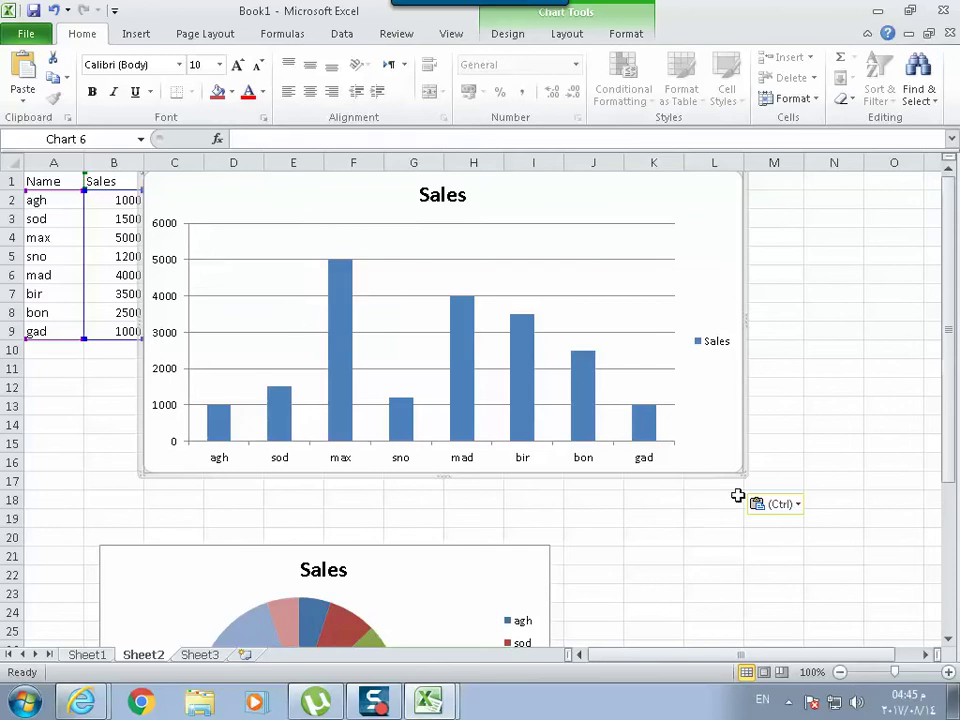
drag(743, 473, 531, 434)
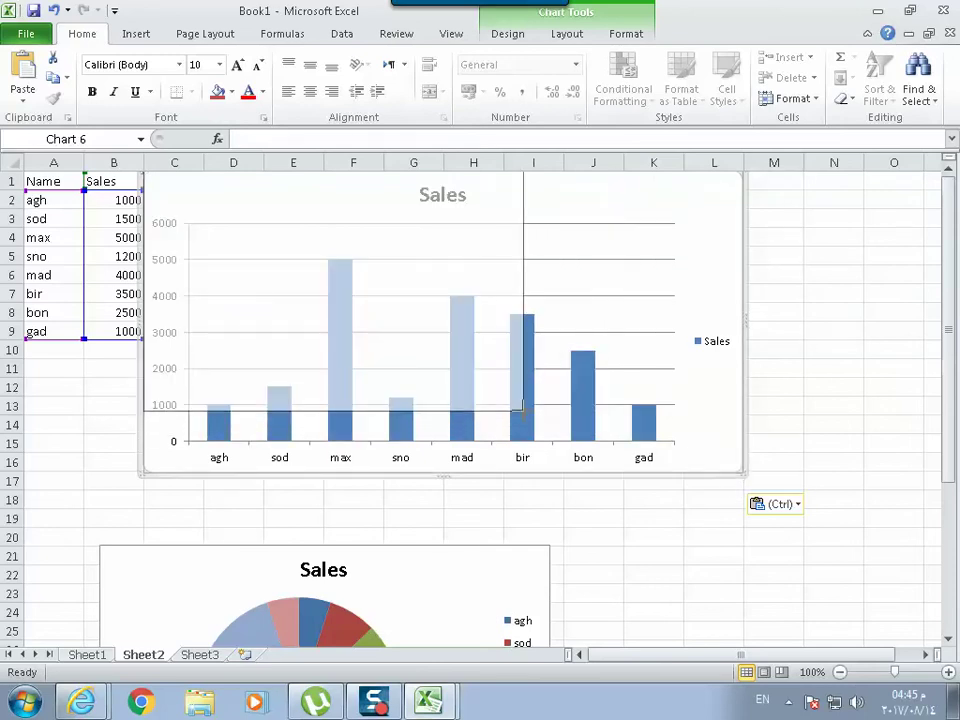
Move the pie chart up beside the column chart and shrink it
drag(462, 578, 789, 204)
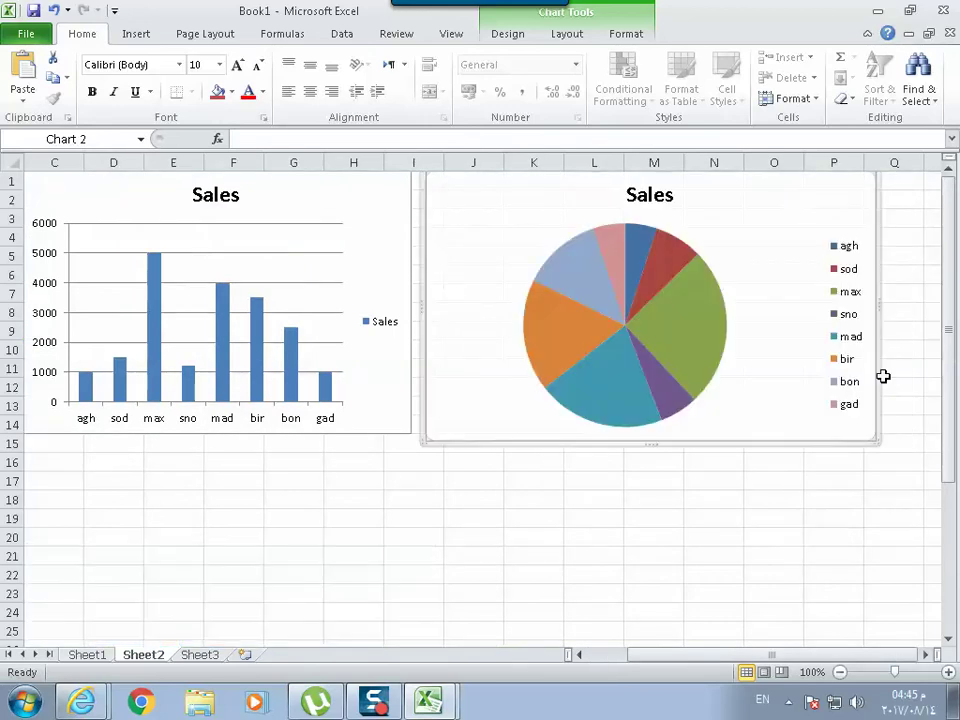
mouse_move(876, 439)
mouse_down()
mouse_move(811, 400)
mouse_move(743, 394)
mouse_up()
drag(708, 655, 606, 657)
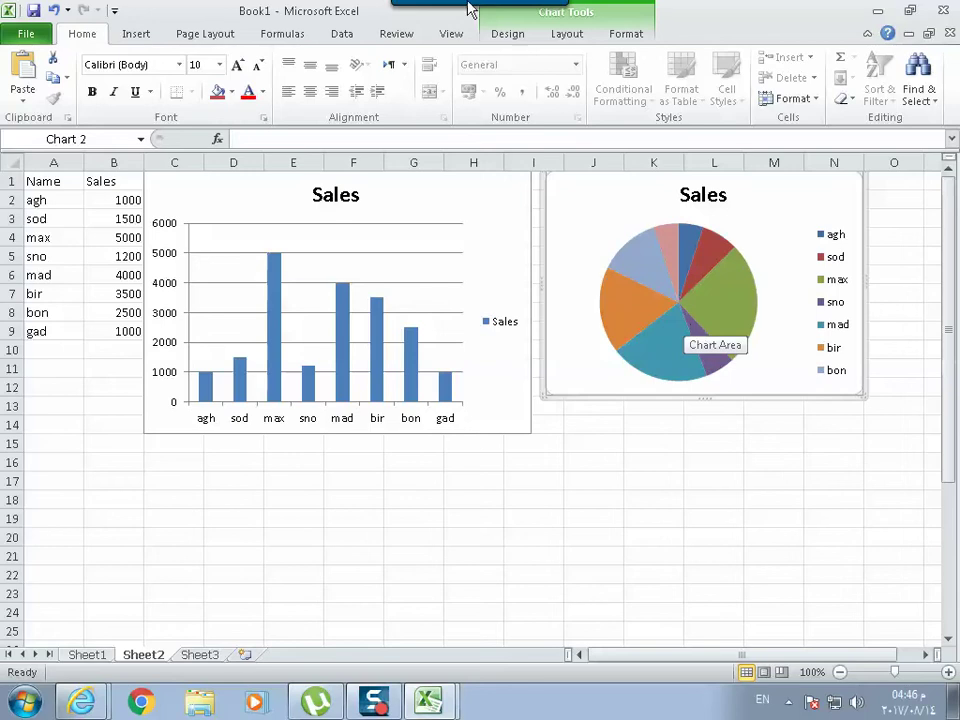
click(507, 36)
click(572, 36)
click(615, 36)
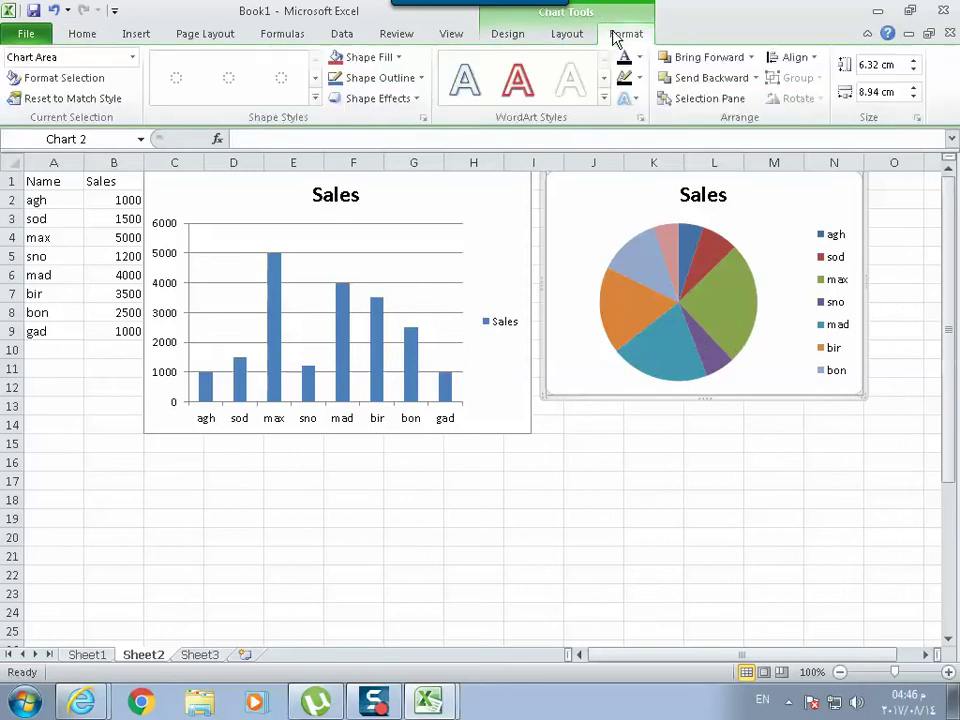
click(510, 40)
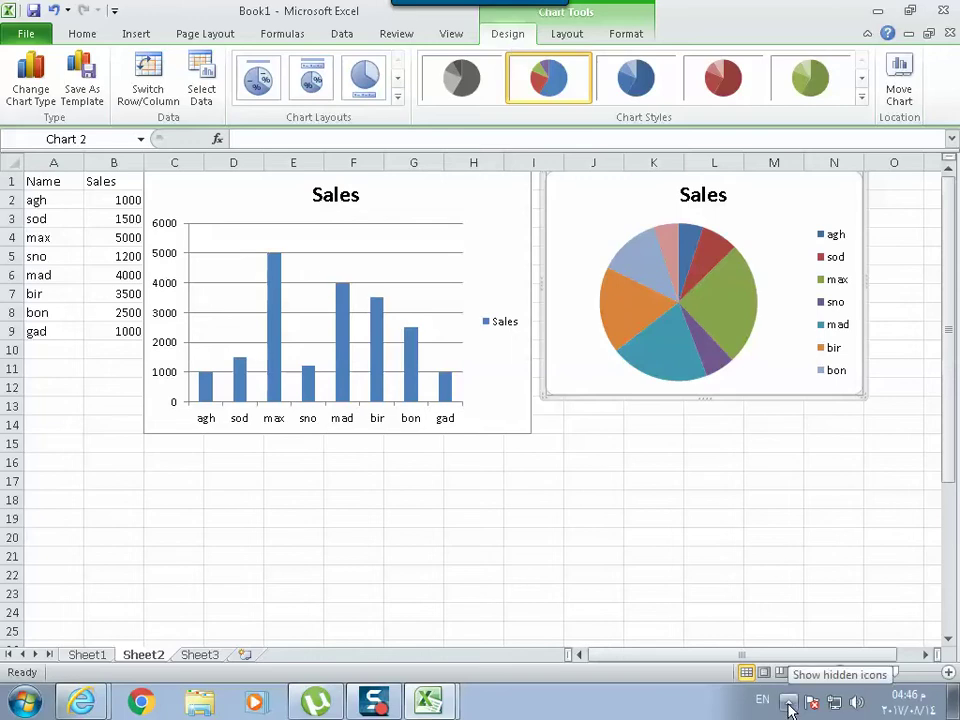
click(790, 708)
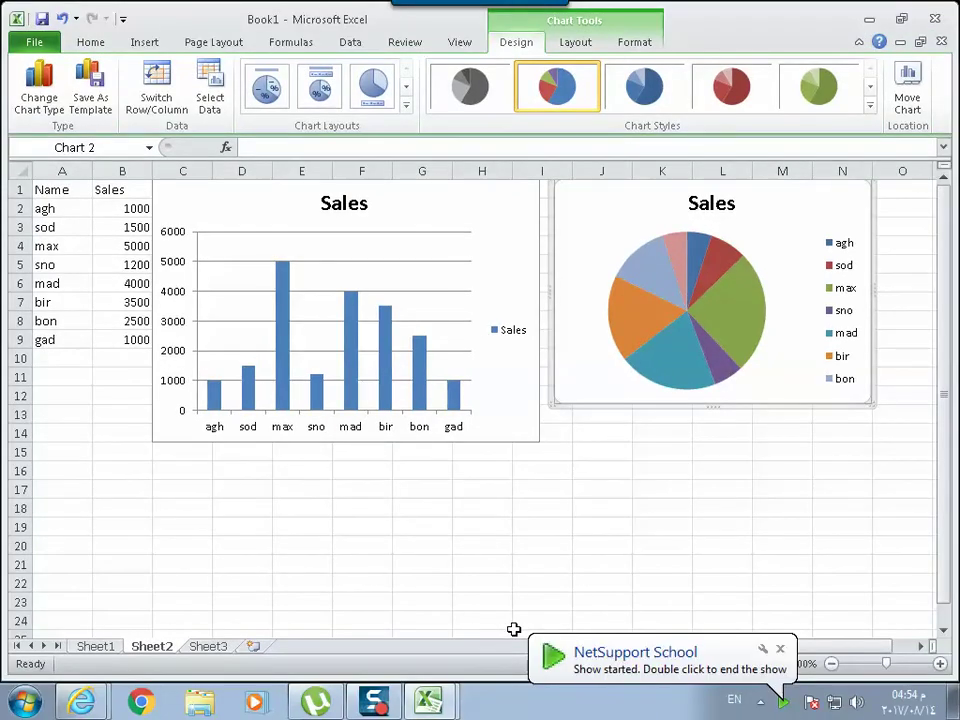
click(488, 196)
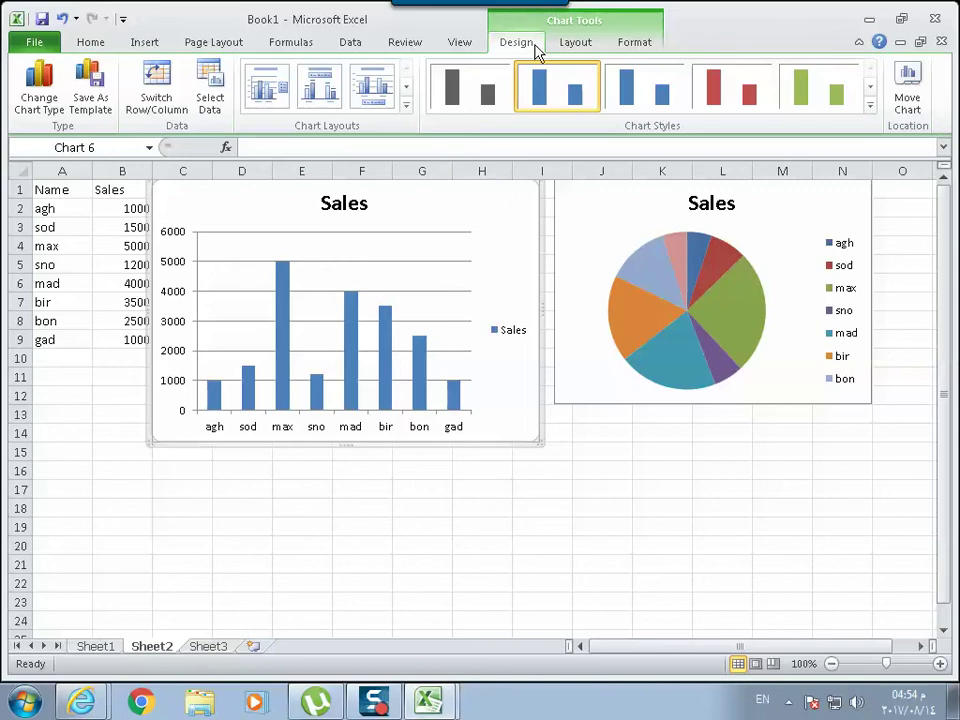
click(588, 42)
click(625, 44)
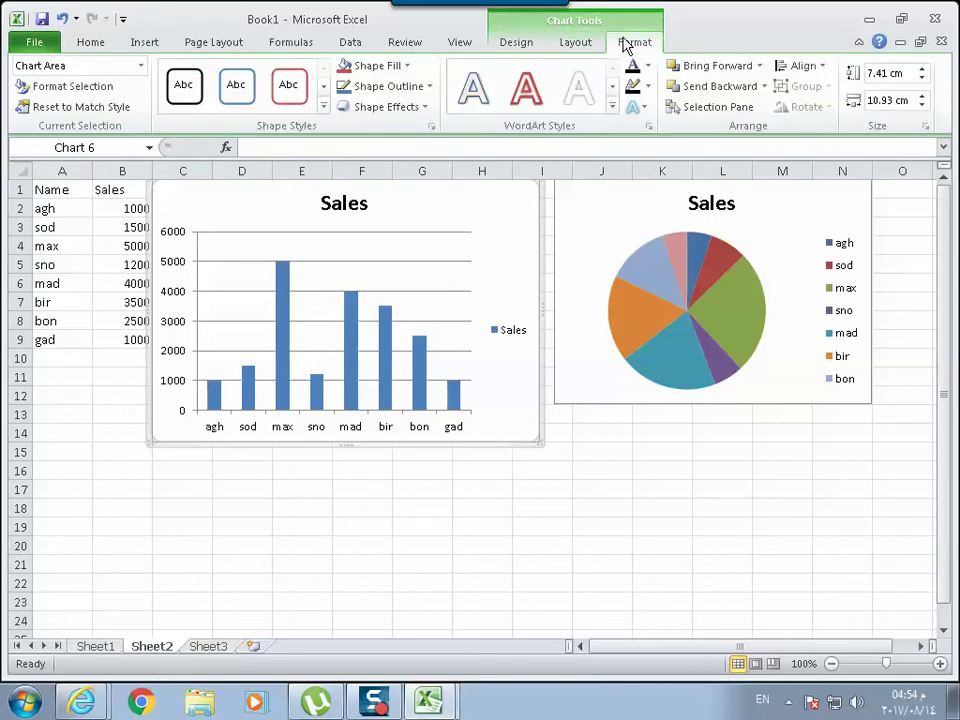
click(516, 46)
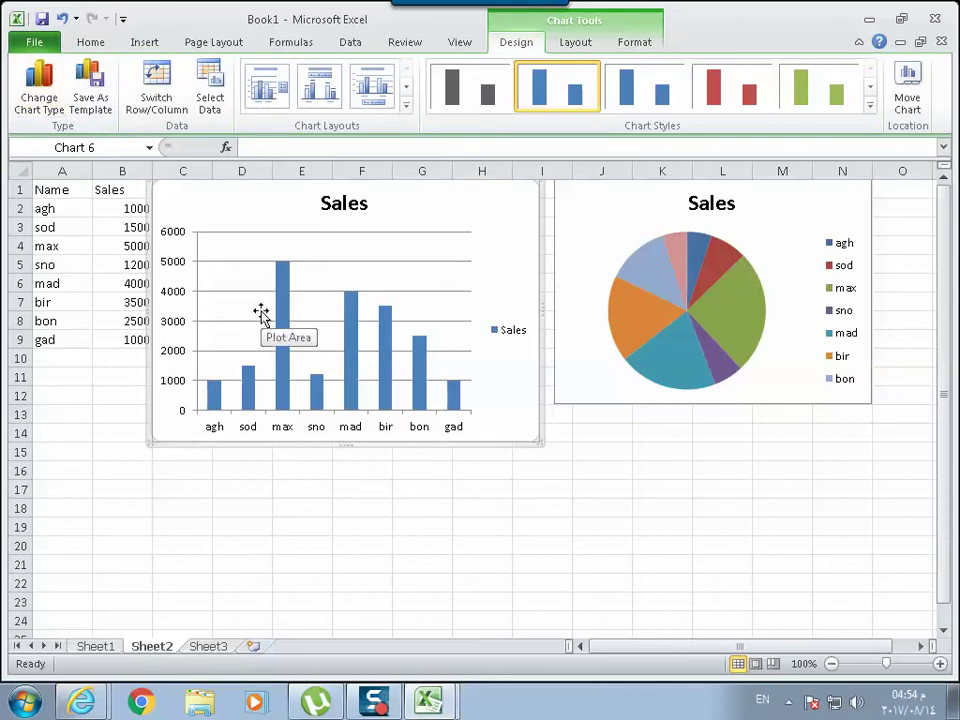
Change the Sales chart to a line chart
click(32, 100)
click(263, 180)
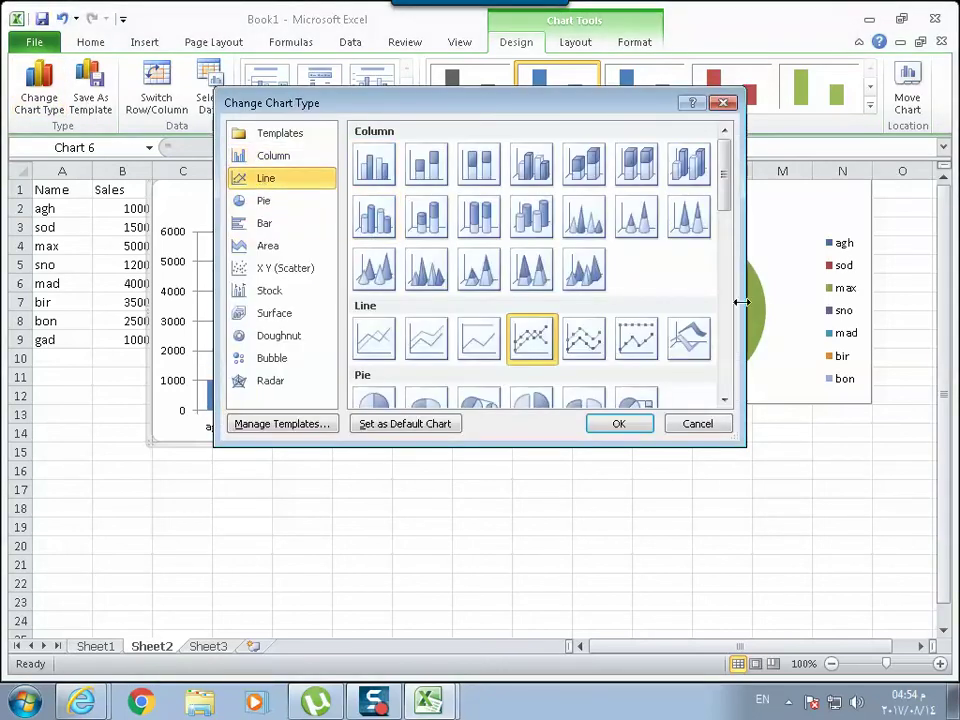
click(619, 423)
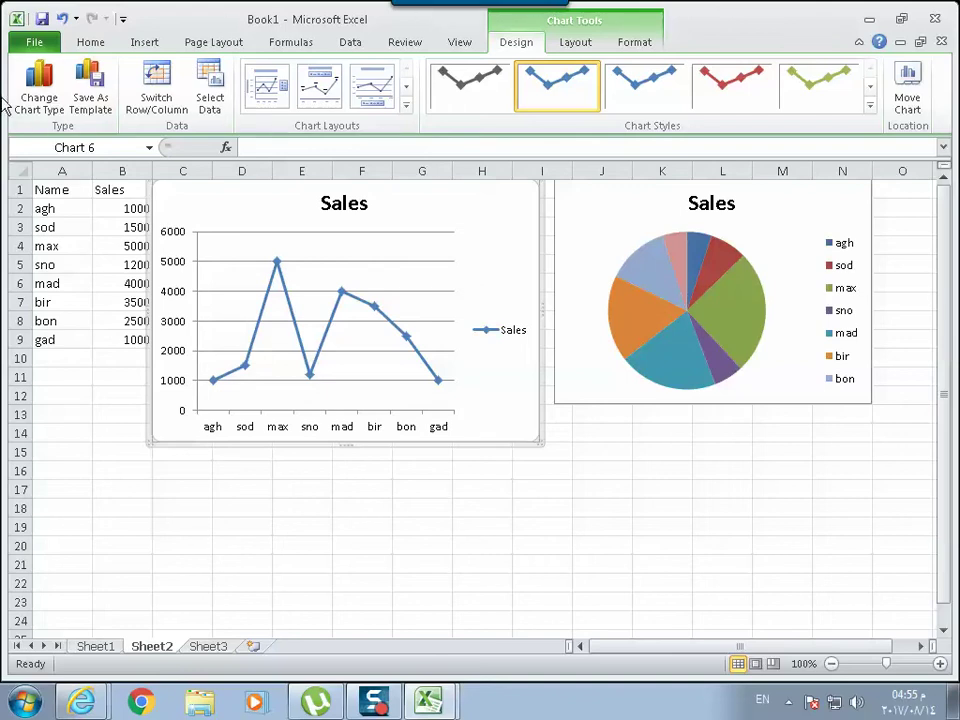
Switch the chart back to clustered column and shift it slightly lower and right
click(39, 88)
click(308, 155)
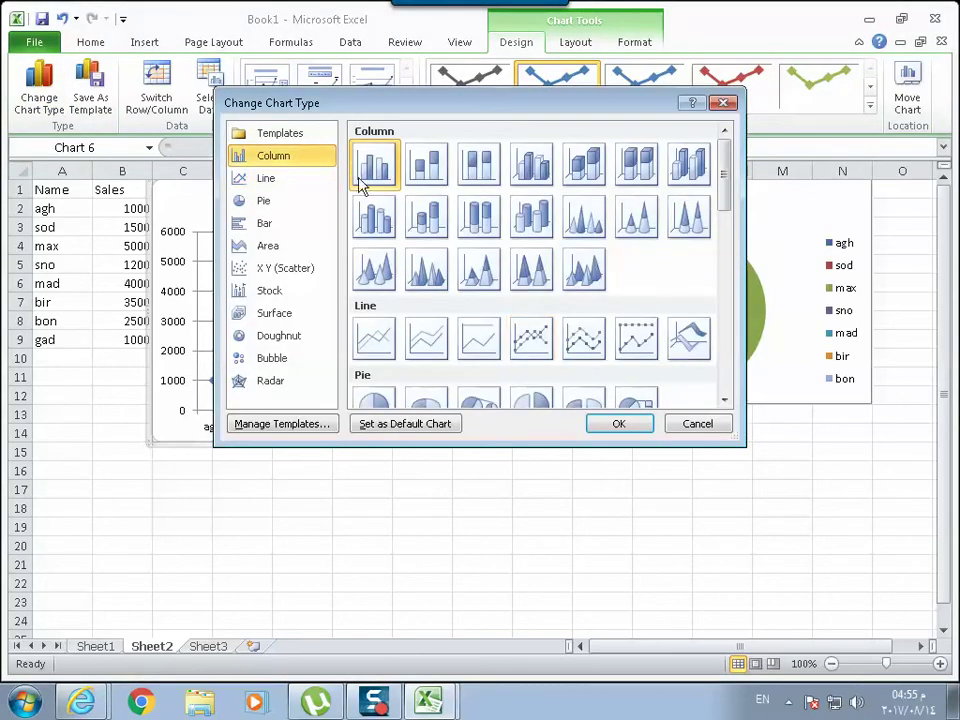
click(617, 425)
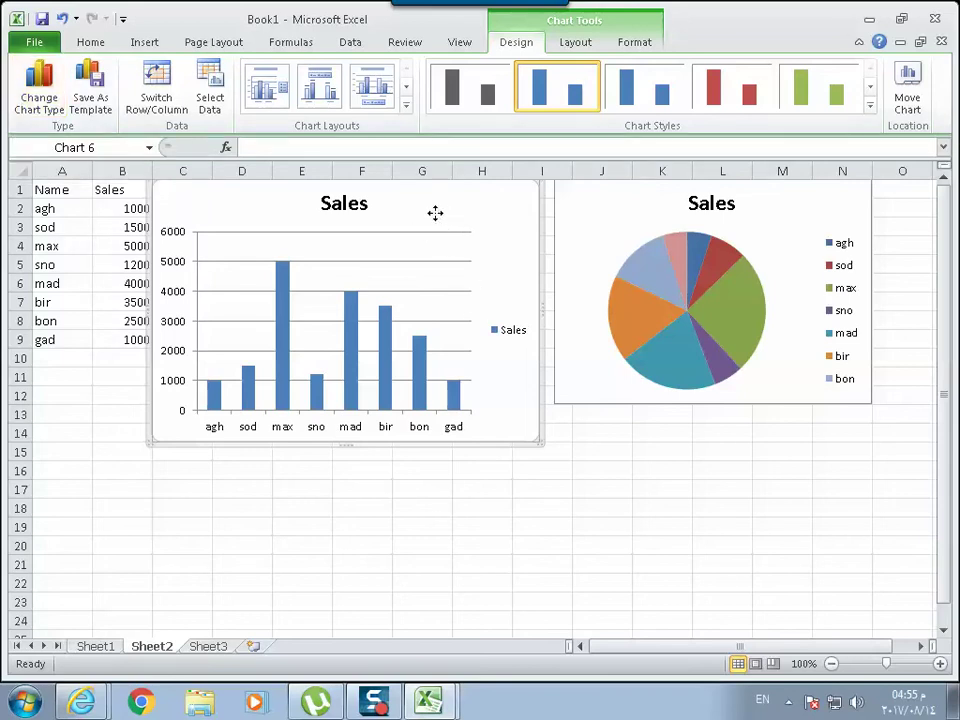
drag(435, 212, 443, 227)
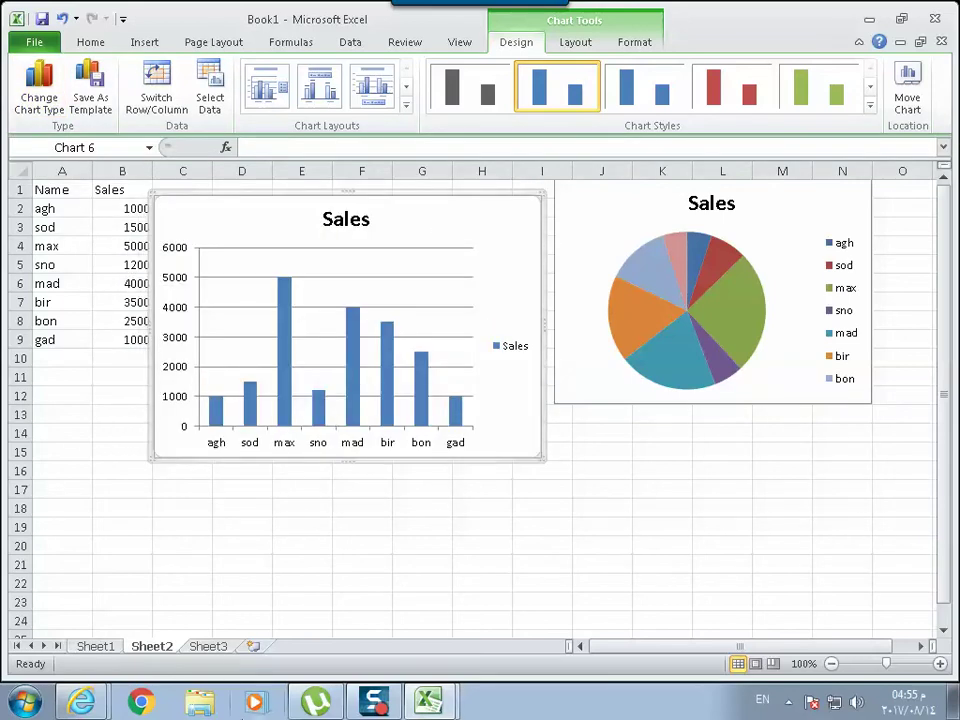
click(221, 648)
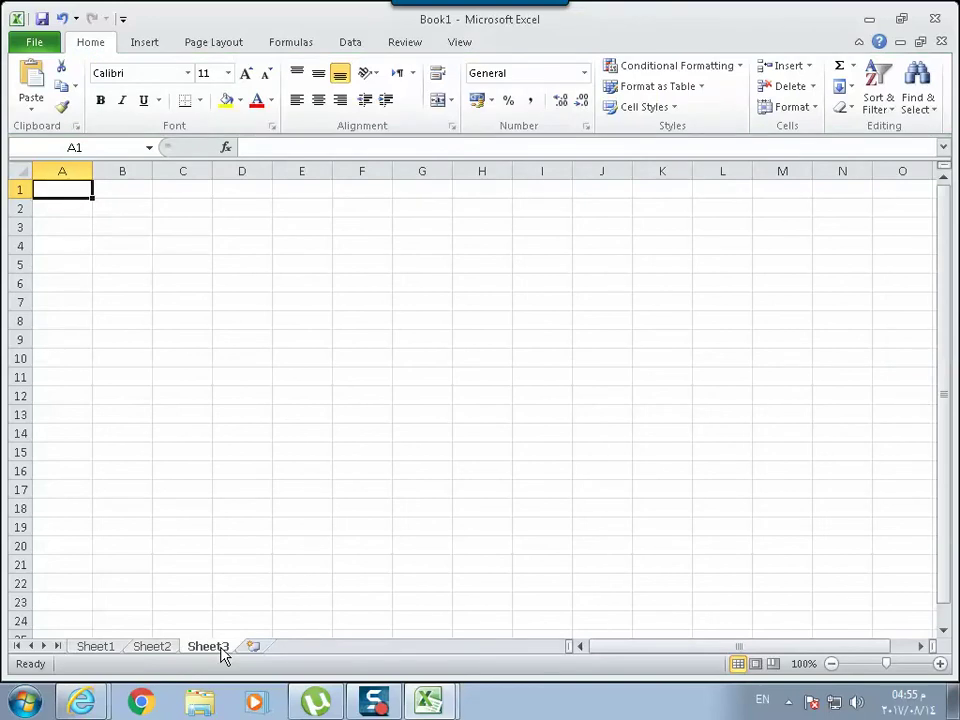
click(187, 42)
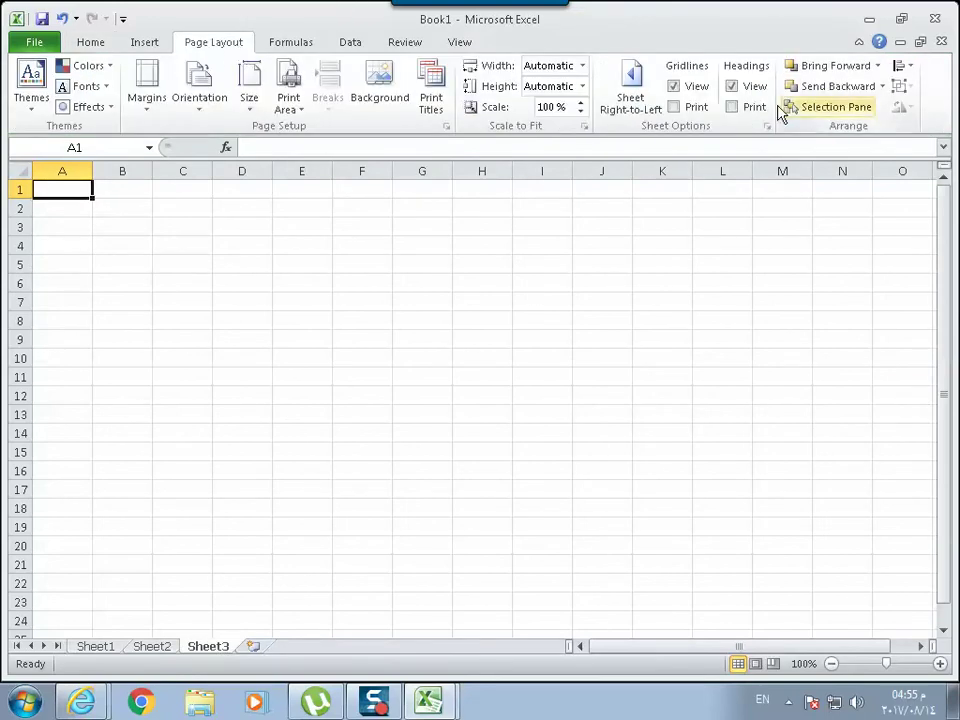
click(645, 92)
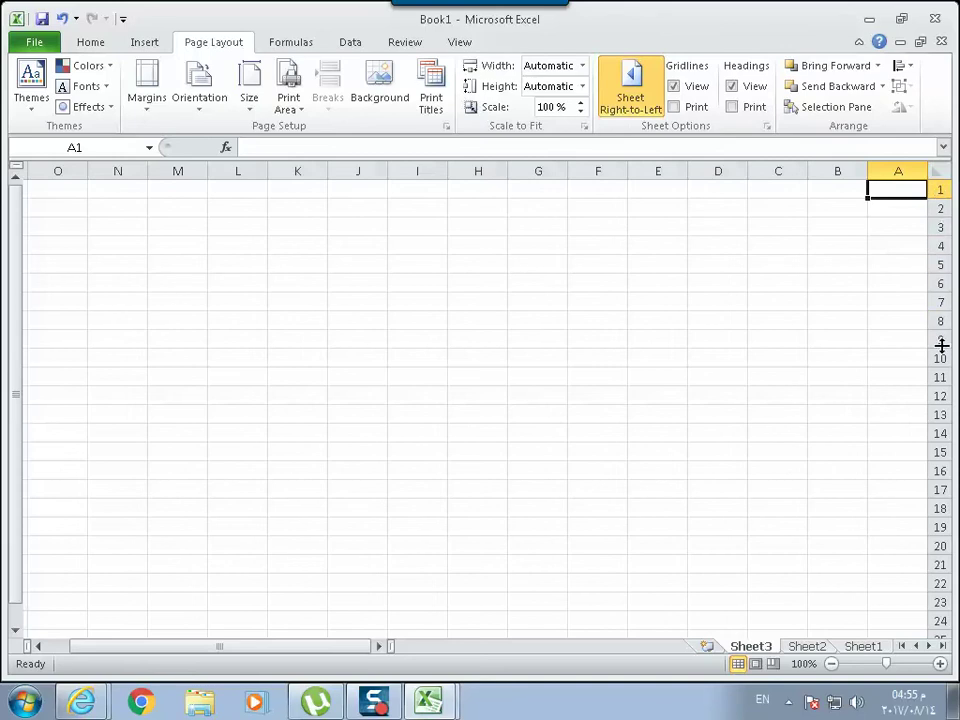
click(629, 78)
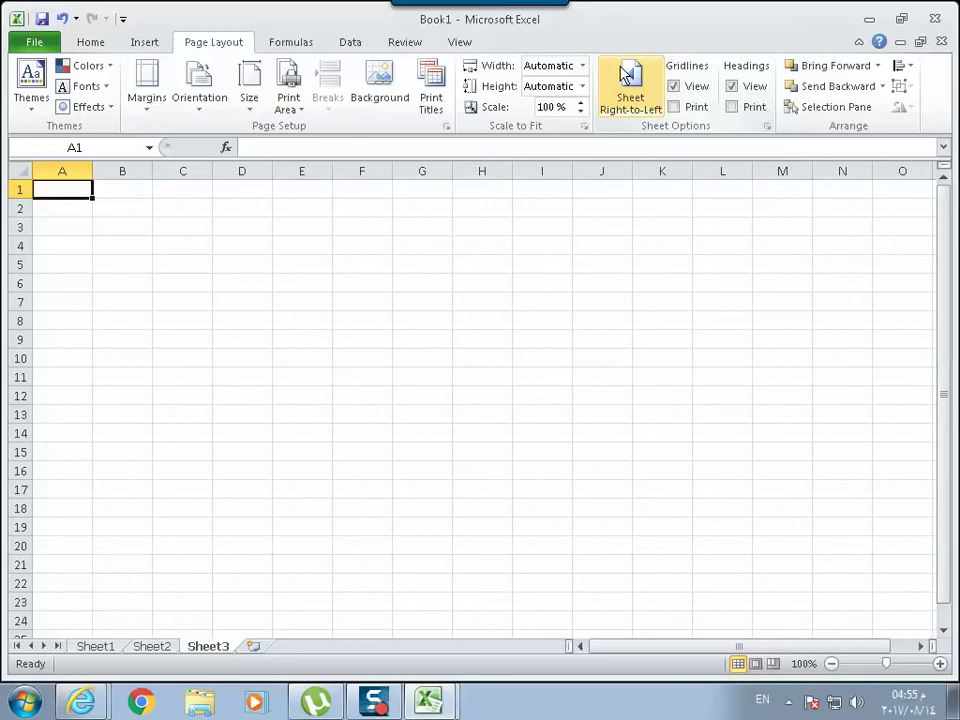
click(155, 647)
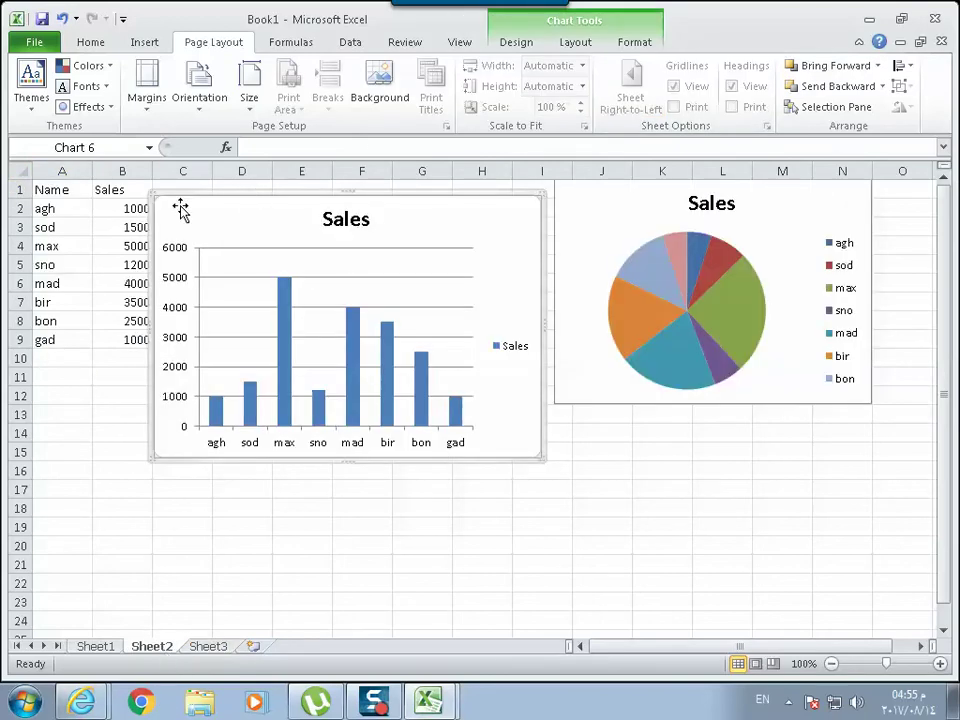
Move the column chart to Sheet3 using Move Chart
click(516, 44)
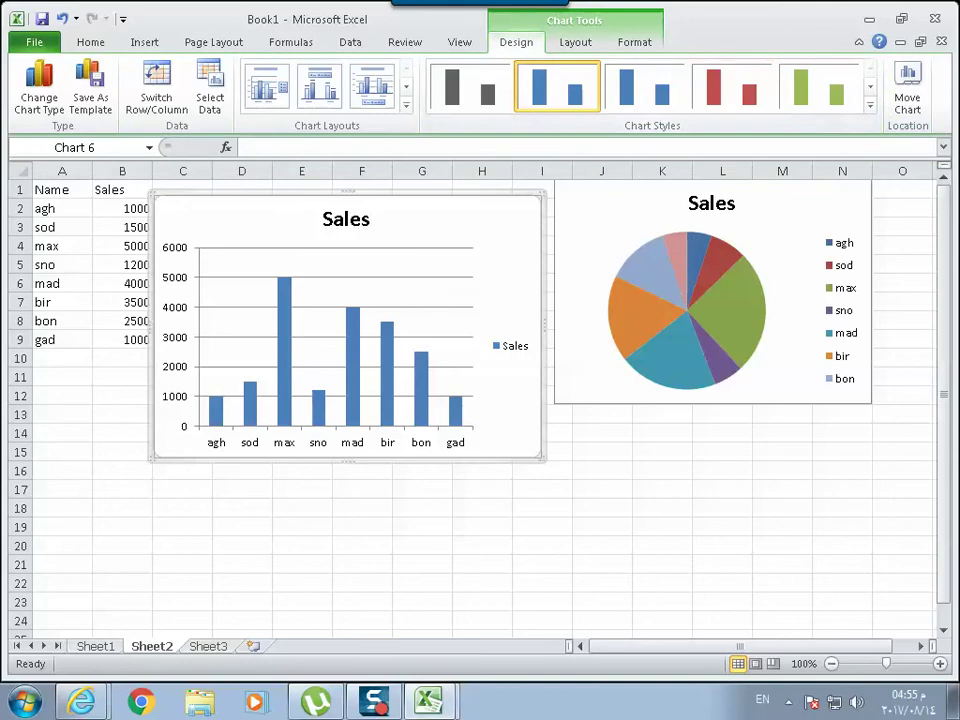
click(910, 100)
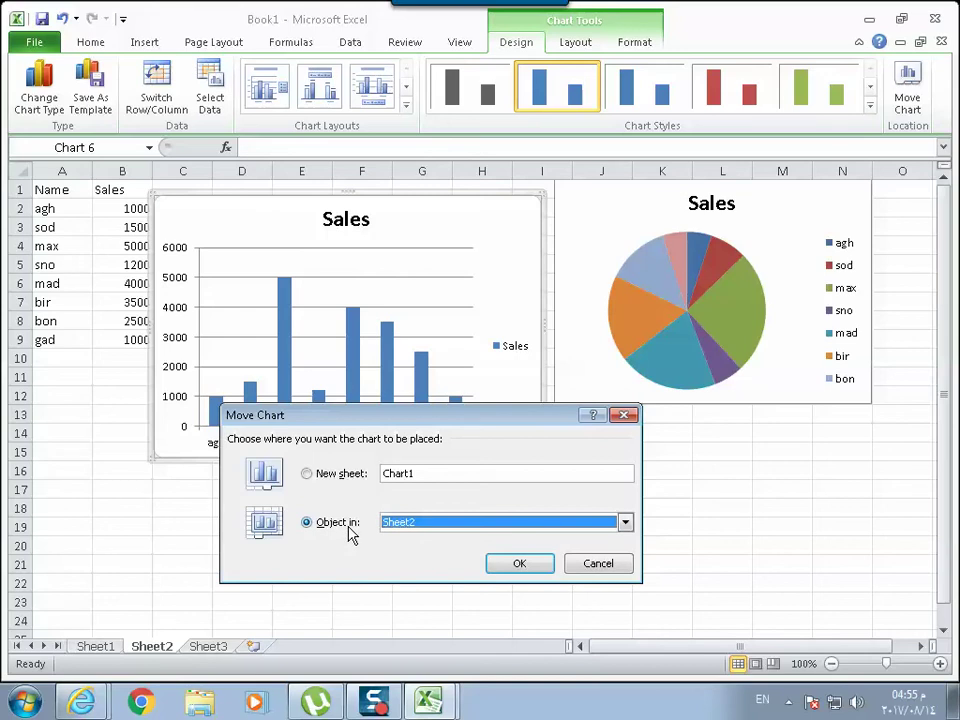
click(392, 521)
click(393, 564)
click(514, 561)
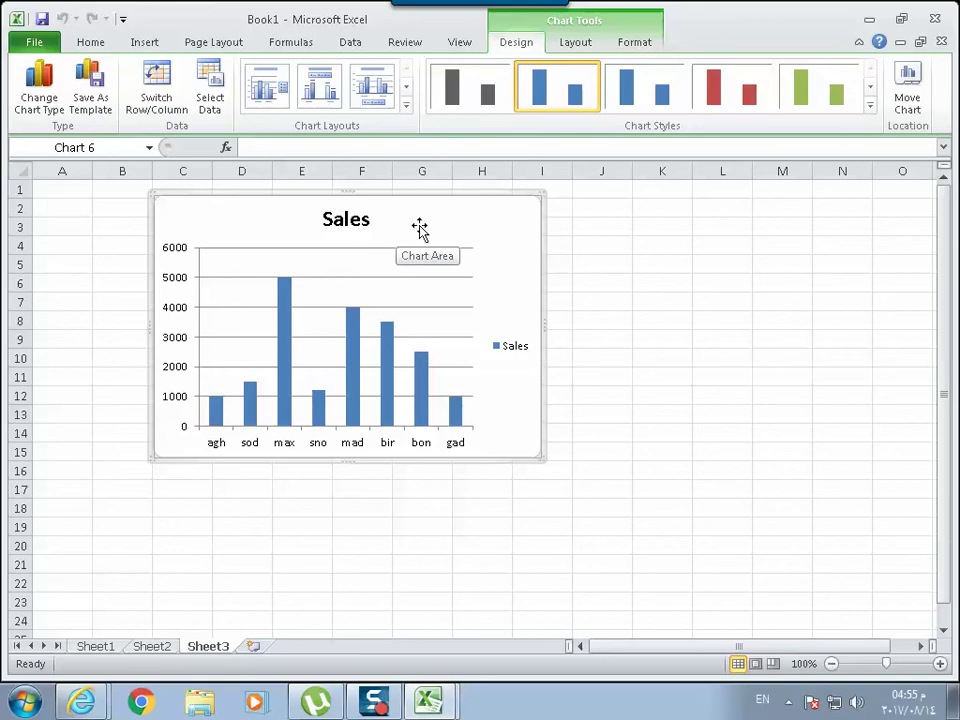
Move the chart to Sheet1 and place it below the 'our budget contains 5 months' text
click(910, 110)
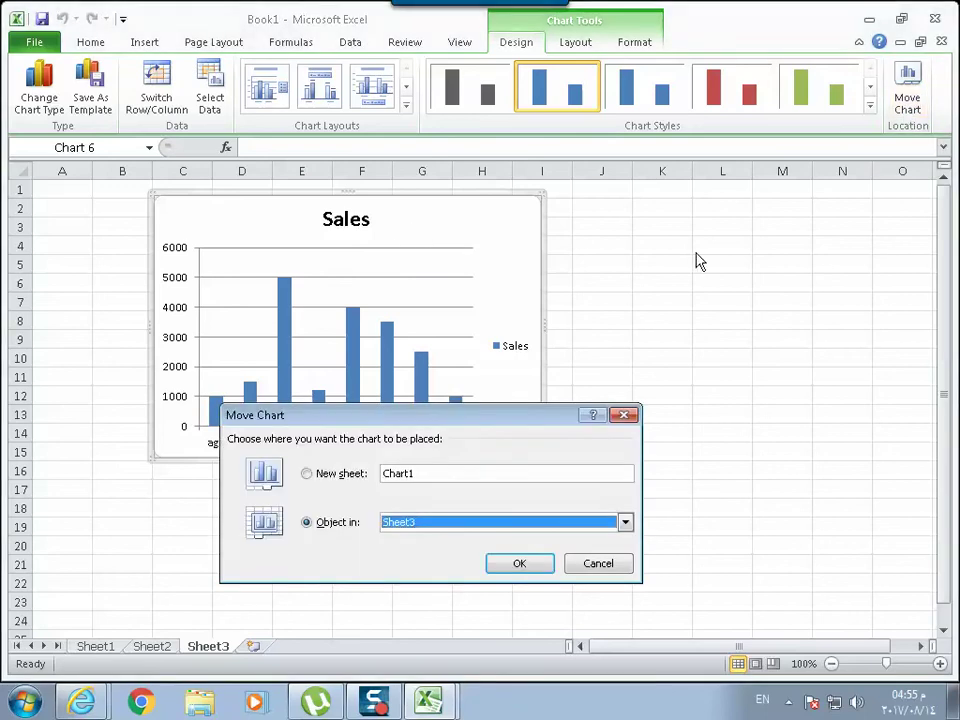
click(430, 533)
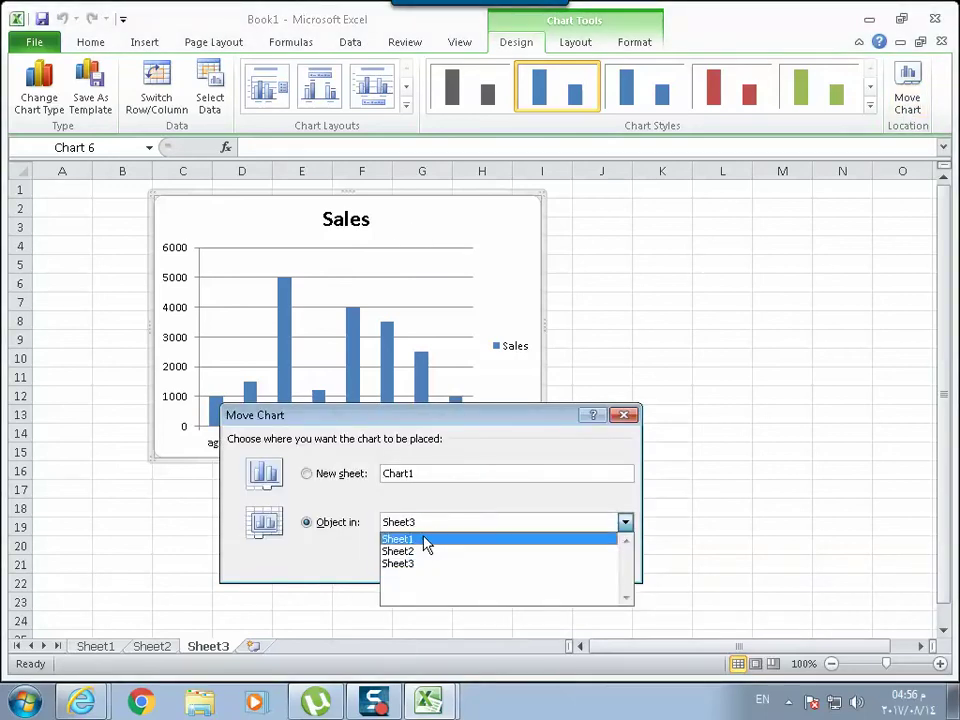
click(426, 540)
click(519, 566)
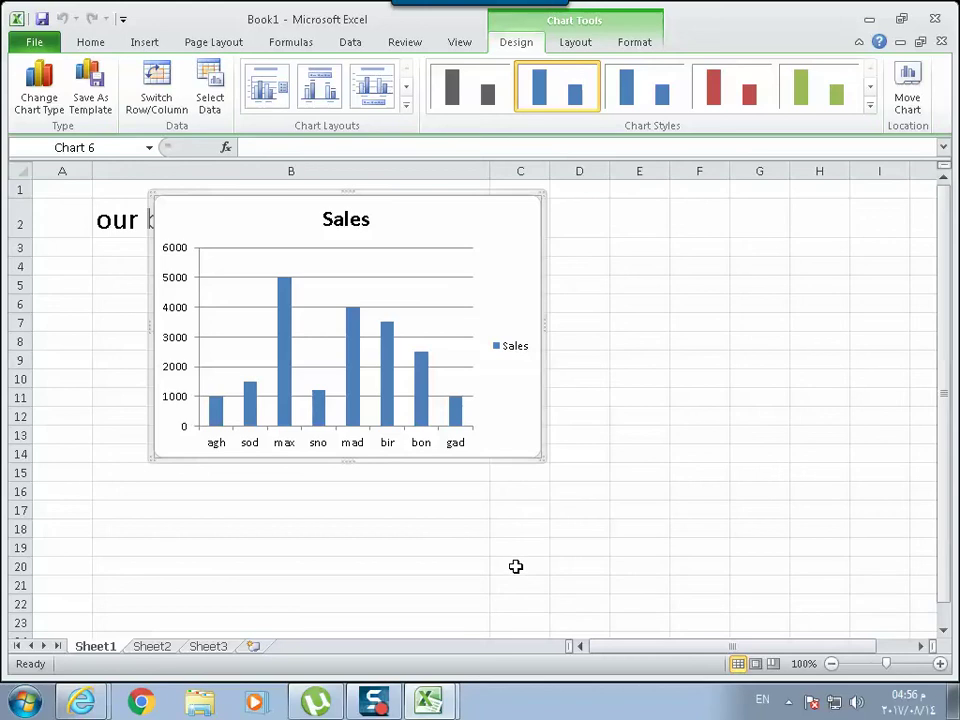
drag(468, 225, 550, 291)
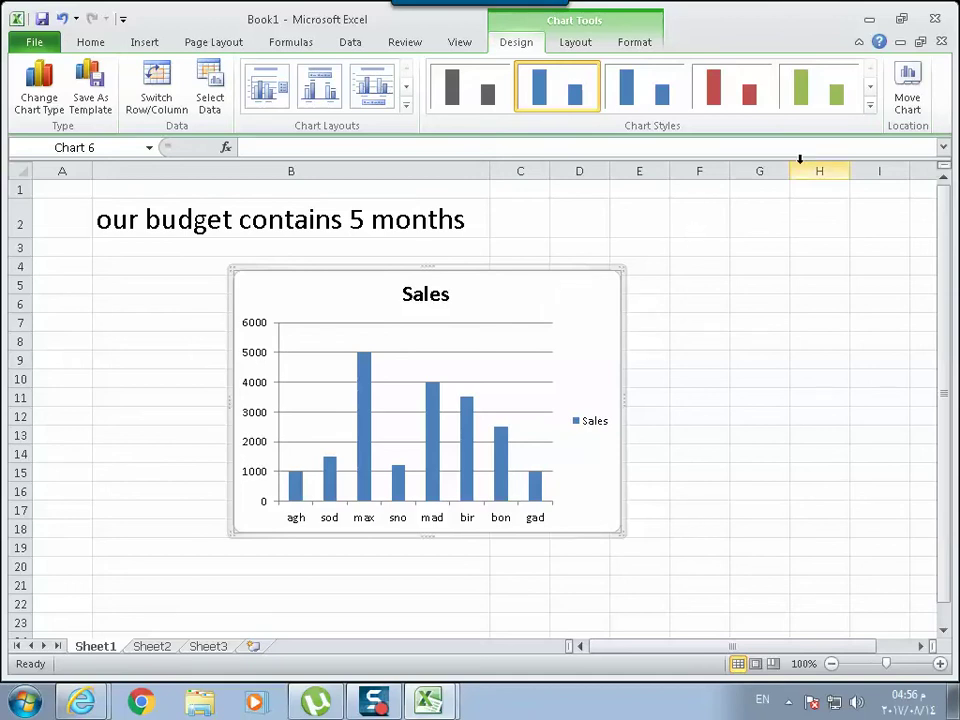
Move the chart onto a new Chart1 chart sheet
click(902, 100)
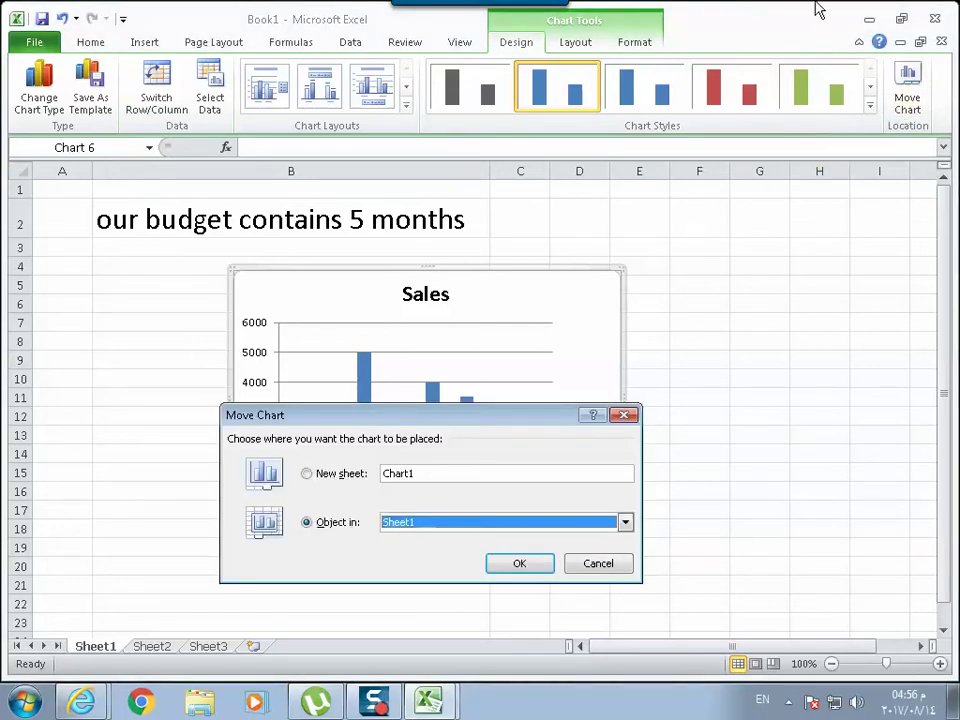
click(336, 474)
click(526, 565)
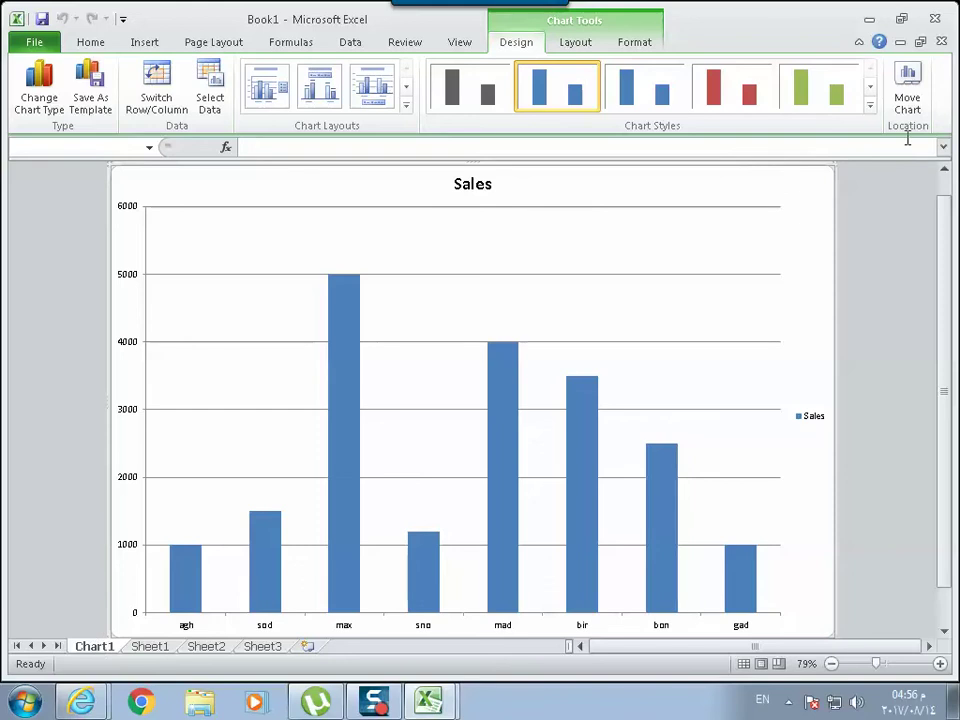
Embed the chart back in Sheet3 as an object, then reopen Move Chart and cancel
click(906, 105)
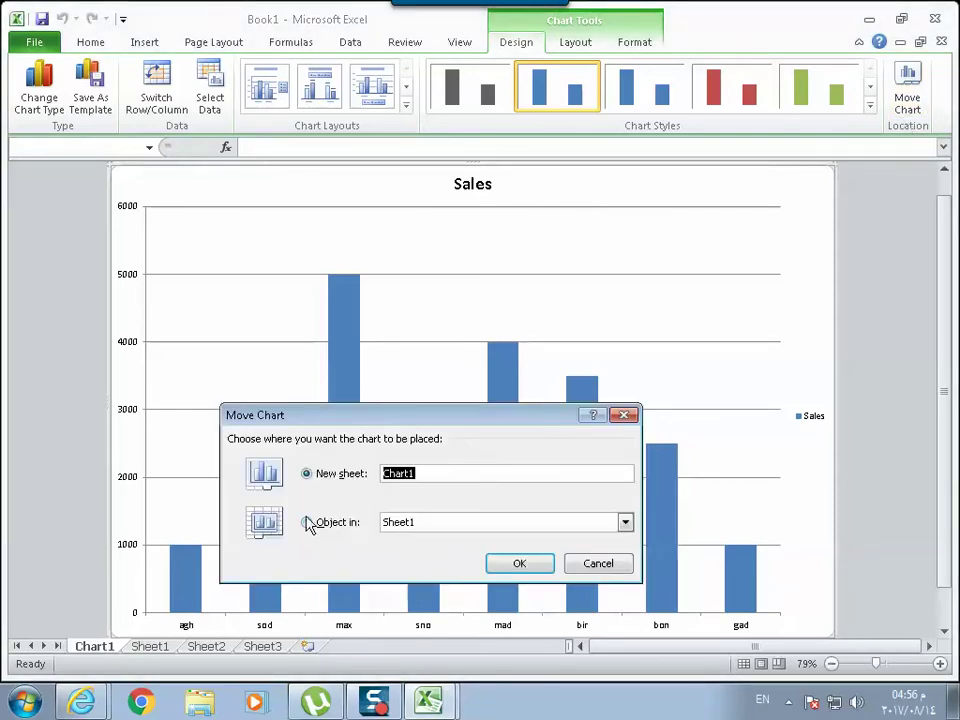
click(309, 522)
click(447, 521)
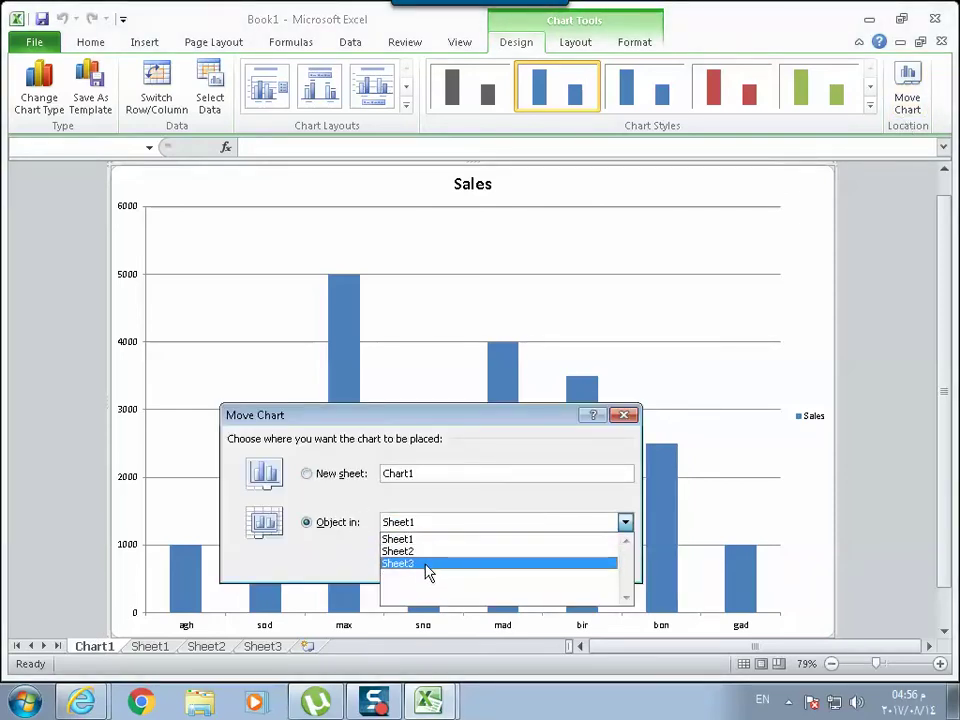
click(429, 564)
click(522, 565)
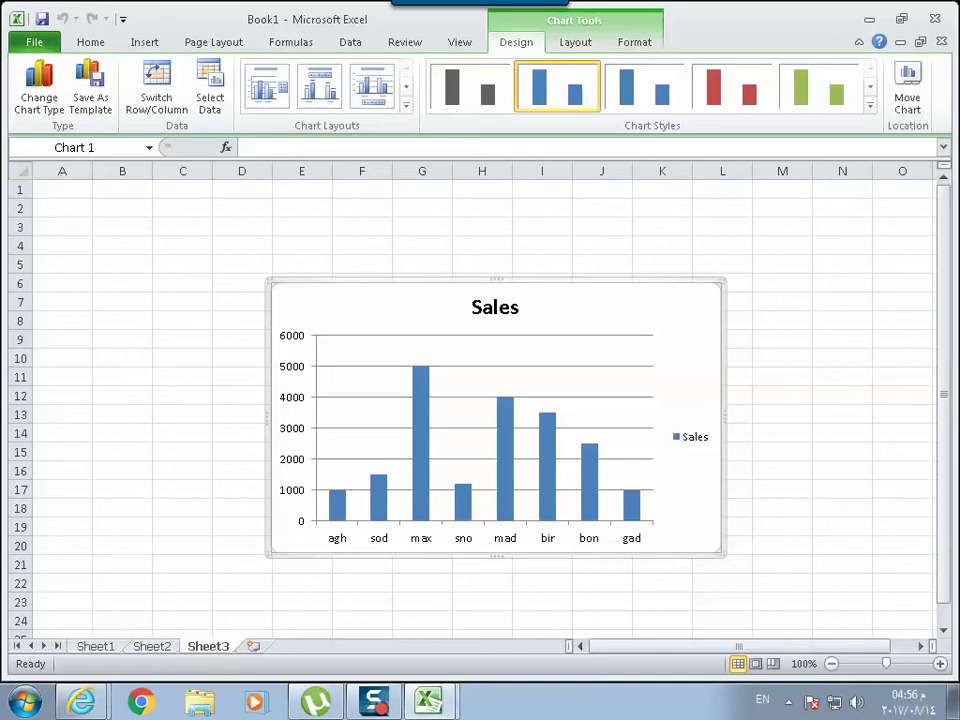
click(909, 88)
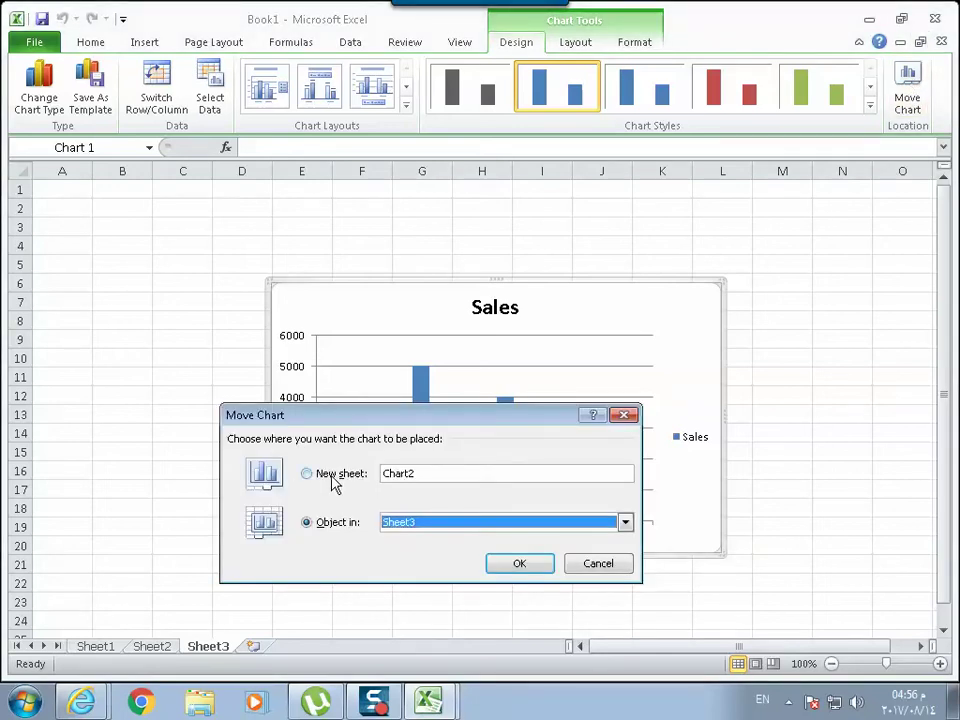
click(615, 567)
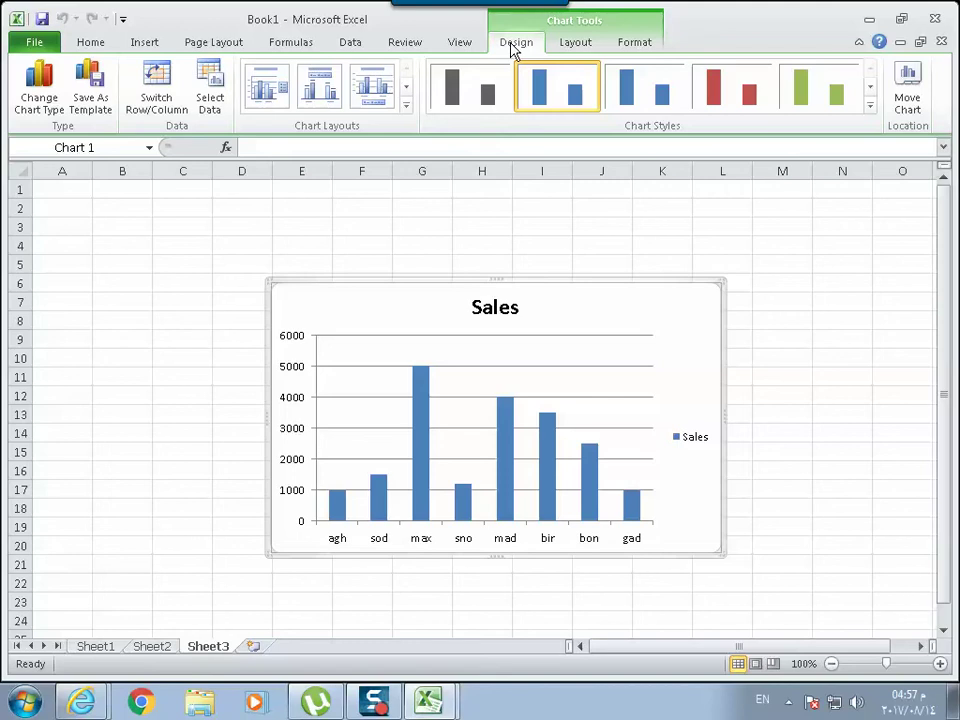
Delete the Sales chart title and add a new title above the chart
click(575, 45)
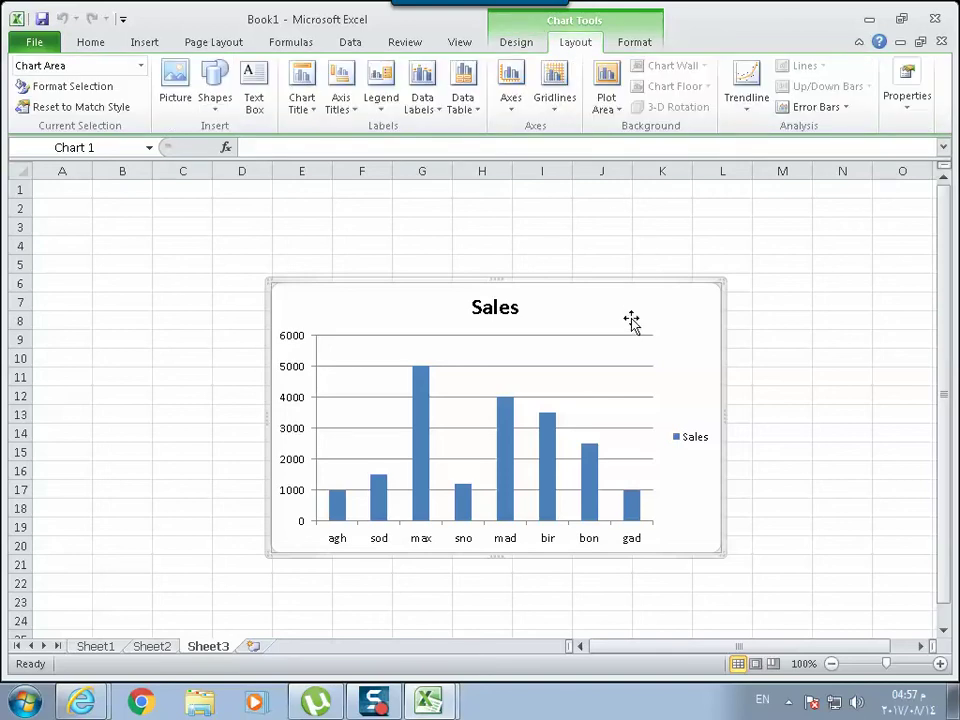
click(508, 315)
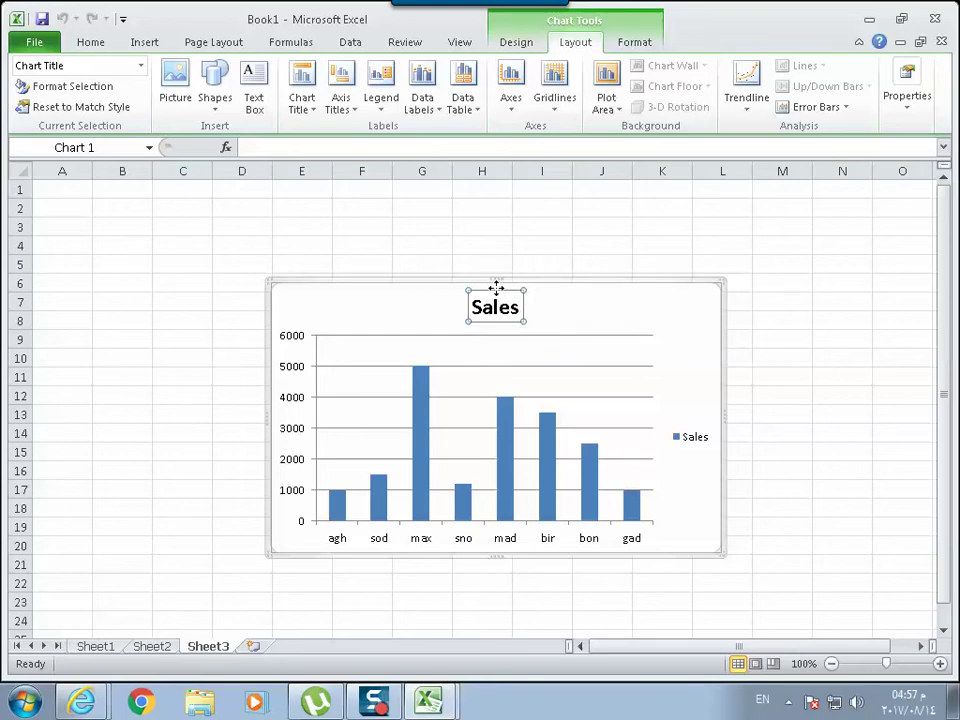
key(Delete)
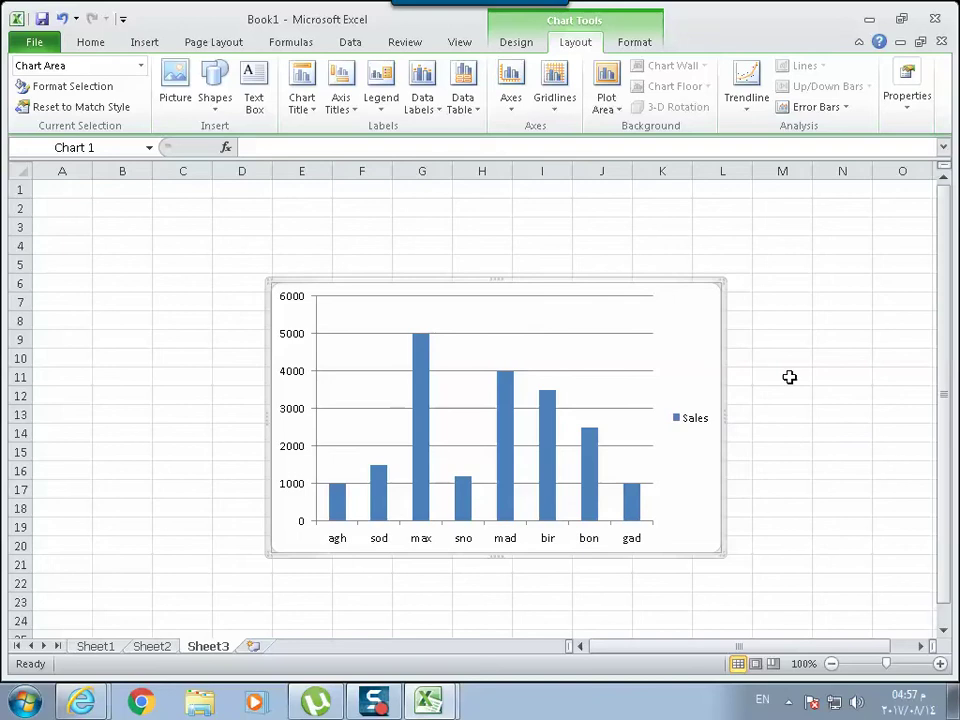
click(303, 98)
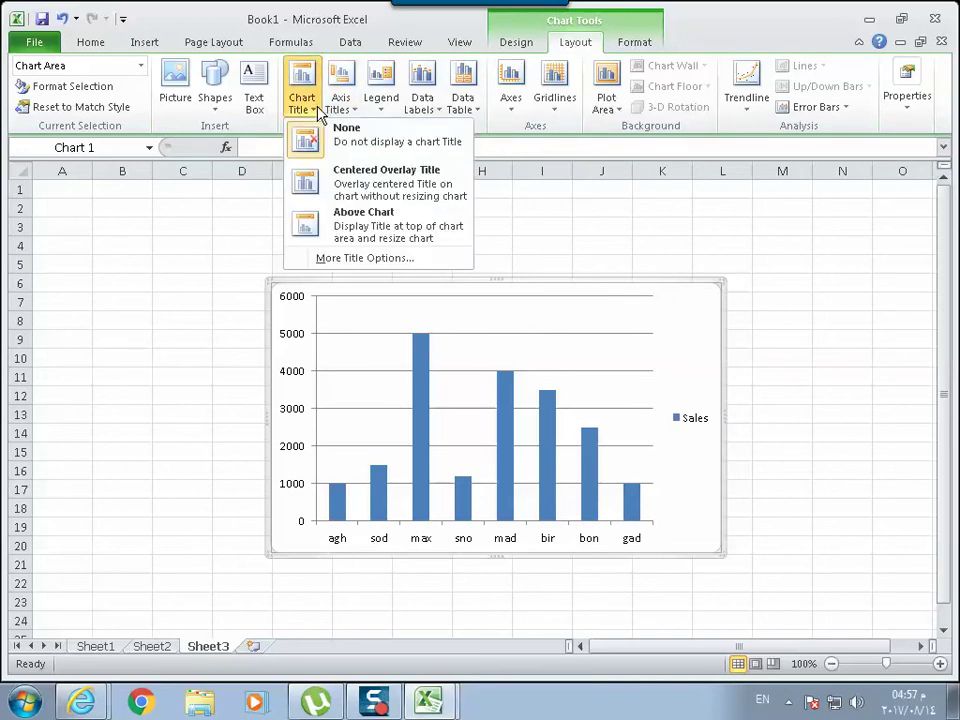
click(341, 236)
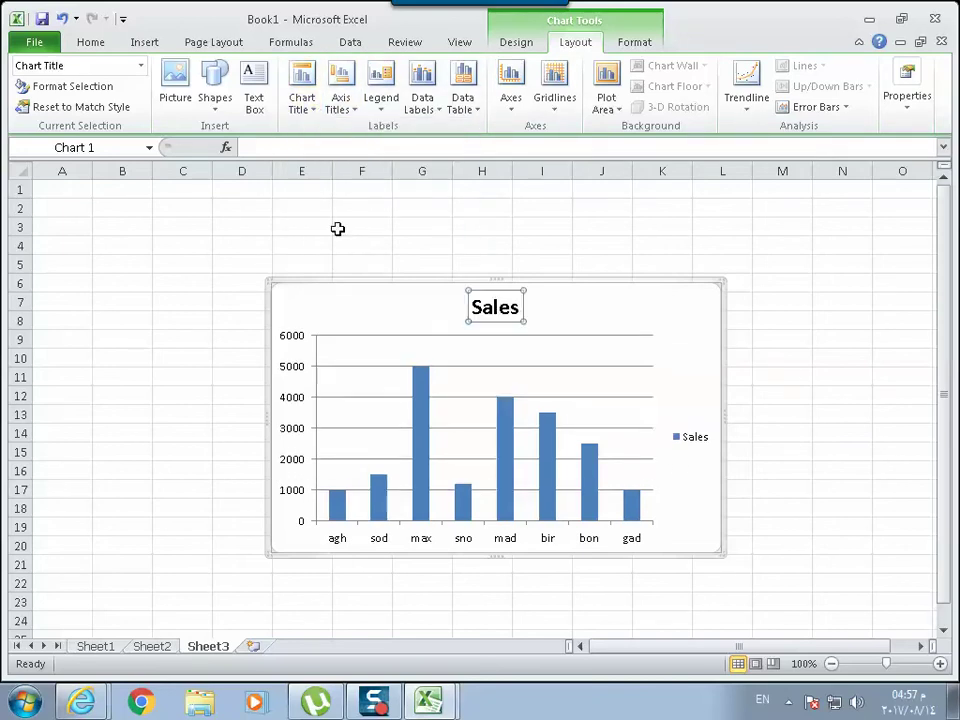
Replace the chart title text with 'Expenses', correcting the mistyped 'eXPENSES'
click(494, 310)
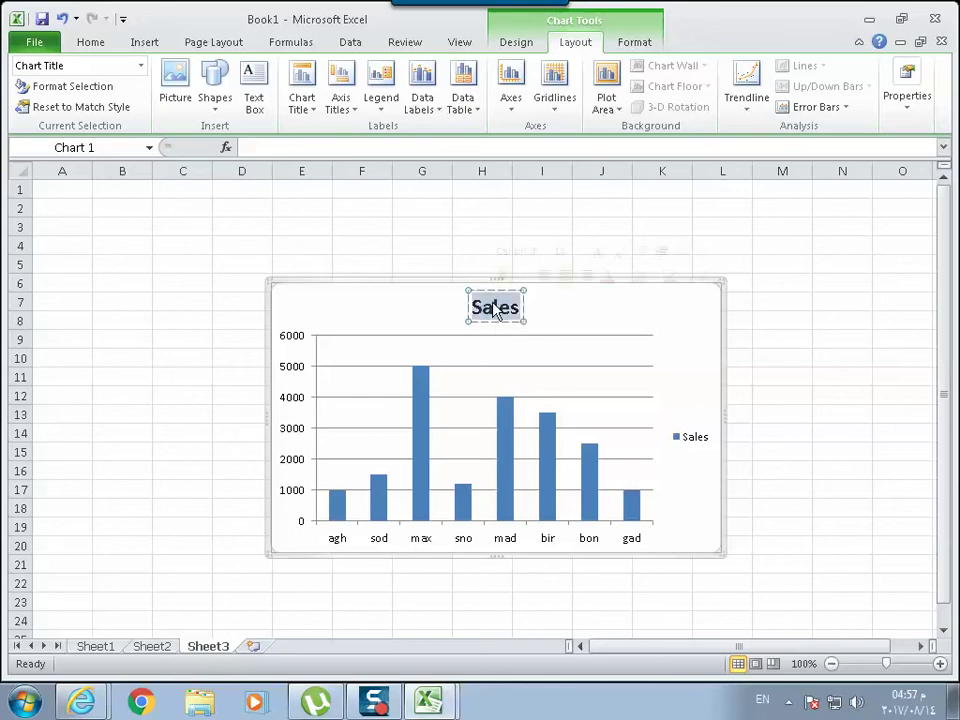
double_click(500, 312)
text(eX)
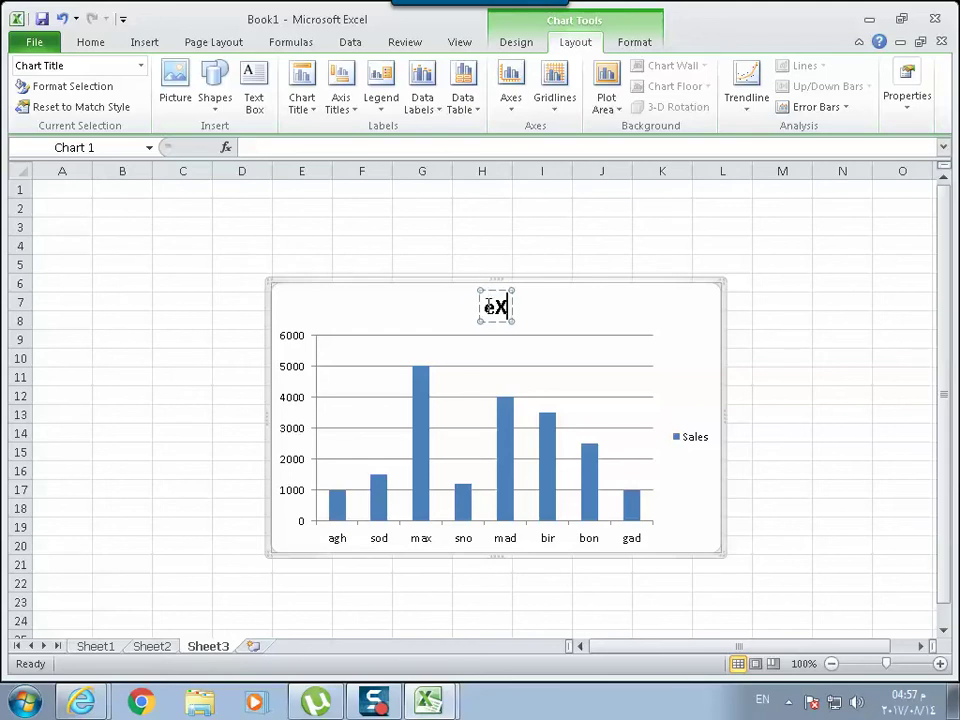
text(PENS)
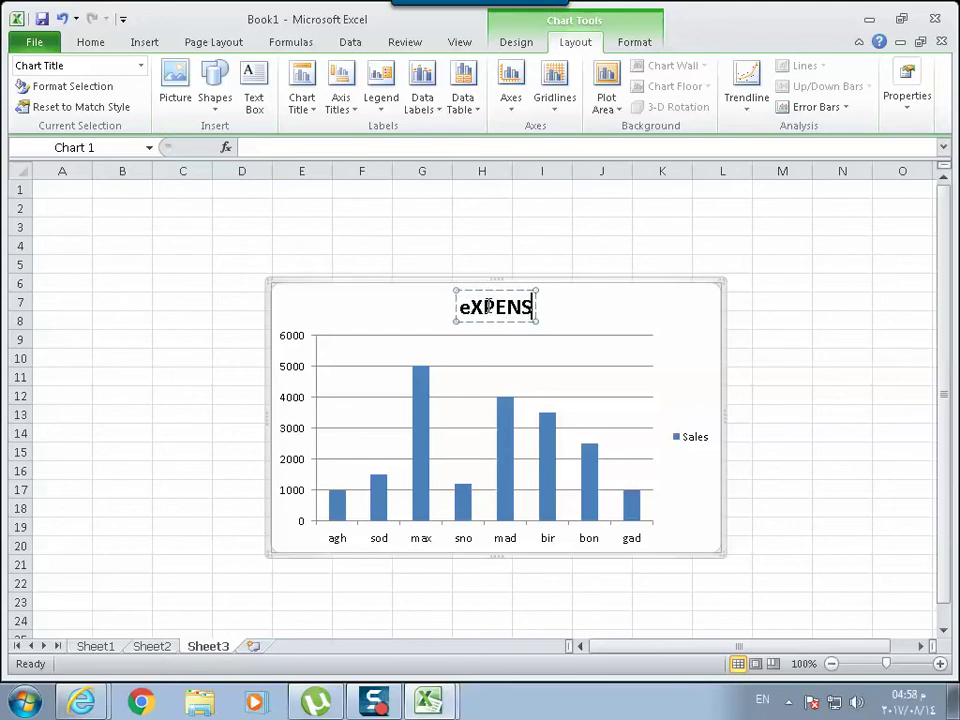
text(ES)
key(BackSpace)
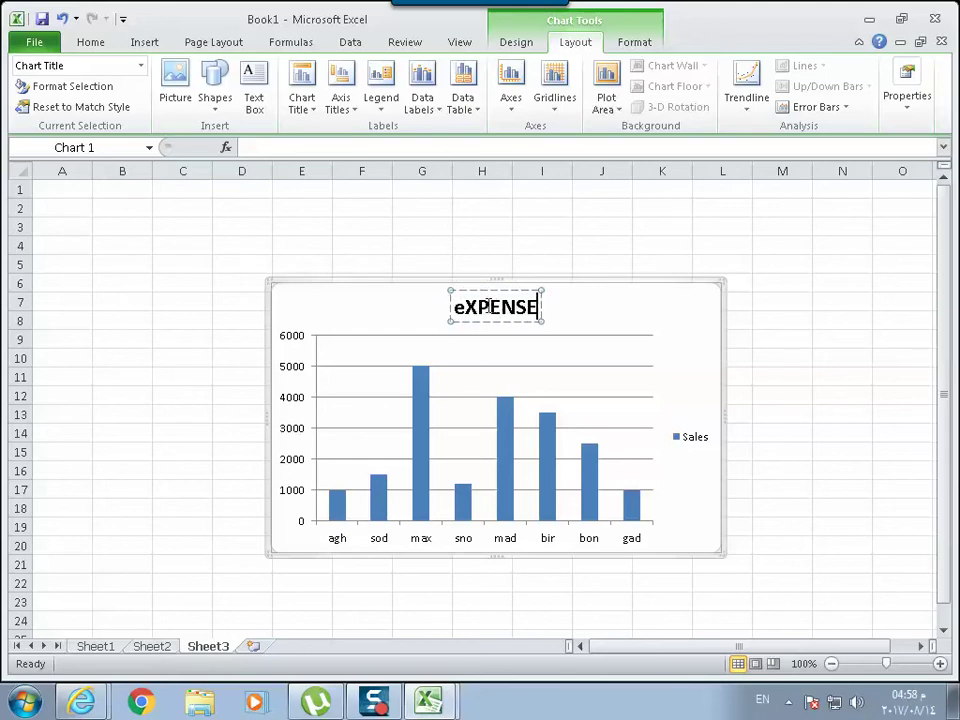
key(BackSpace)
key(BackSpace)
key(BackSpace)
key(BackSpace)
key(BackSpace)
key(BackSpace)
key(BackSpace)
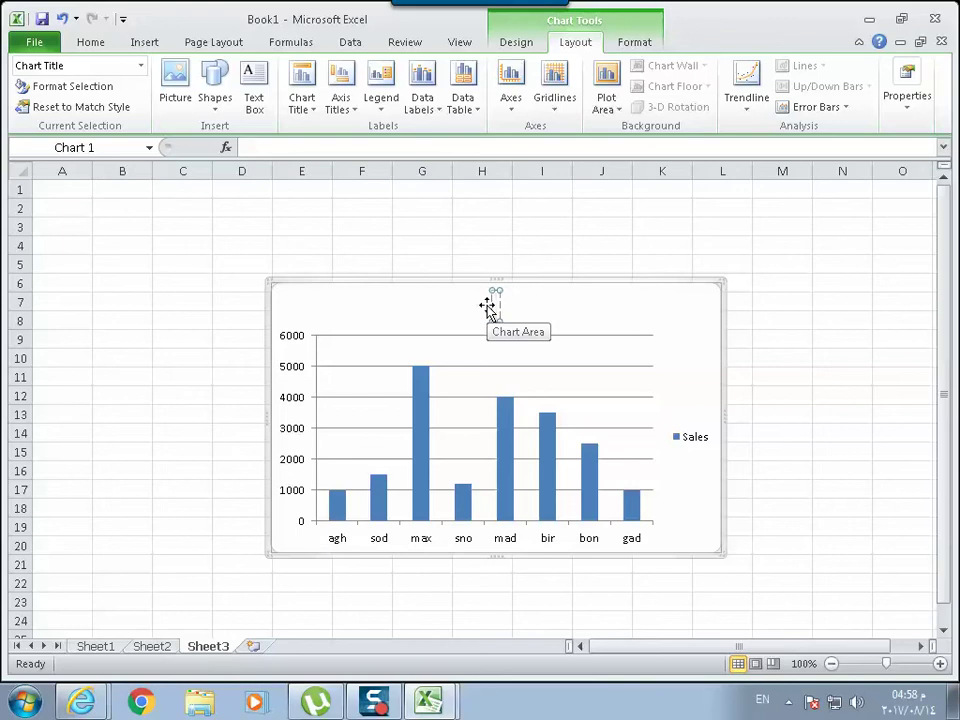
text(Expe)
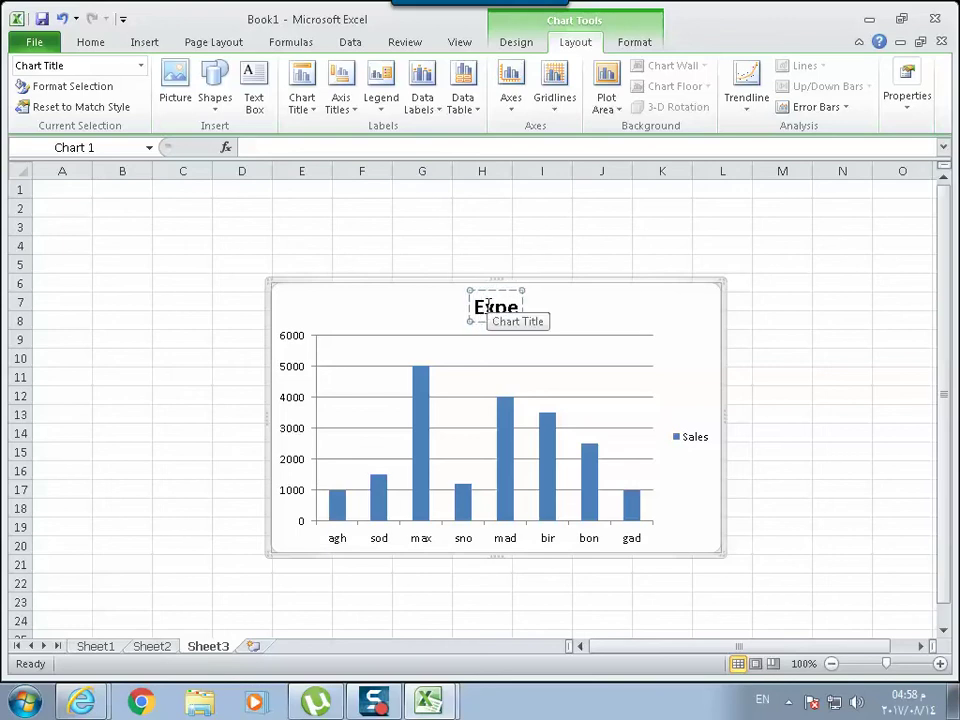
text(nses)
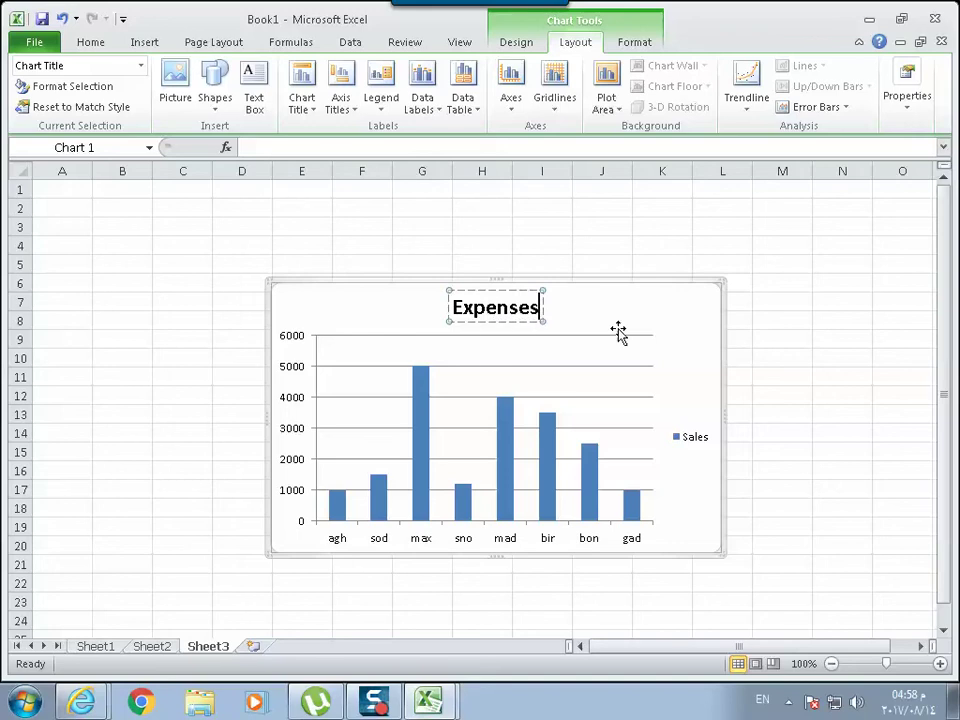
click(600, 325)
click(525, 318)
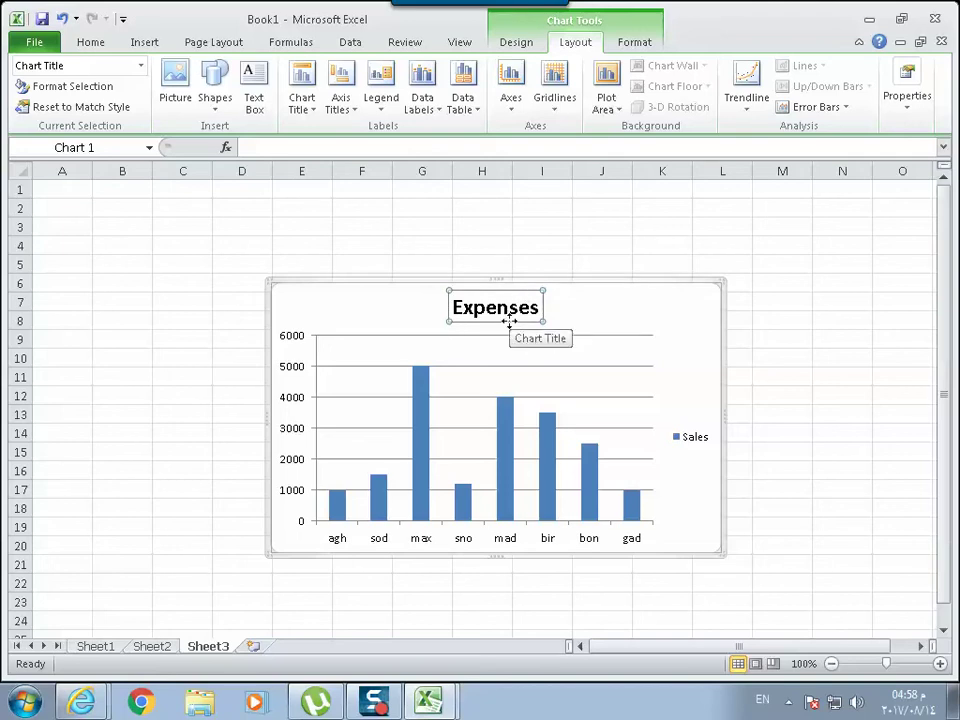
Color the Expenses title red and leave it bold but not italic
click(312, 102)
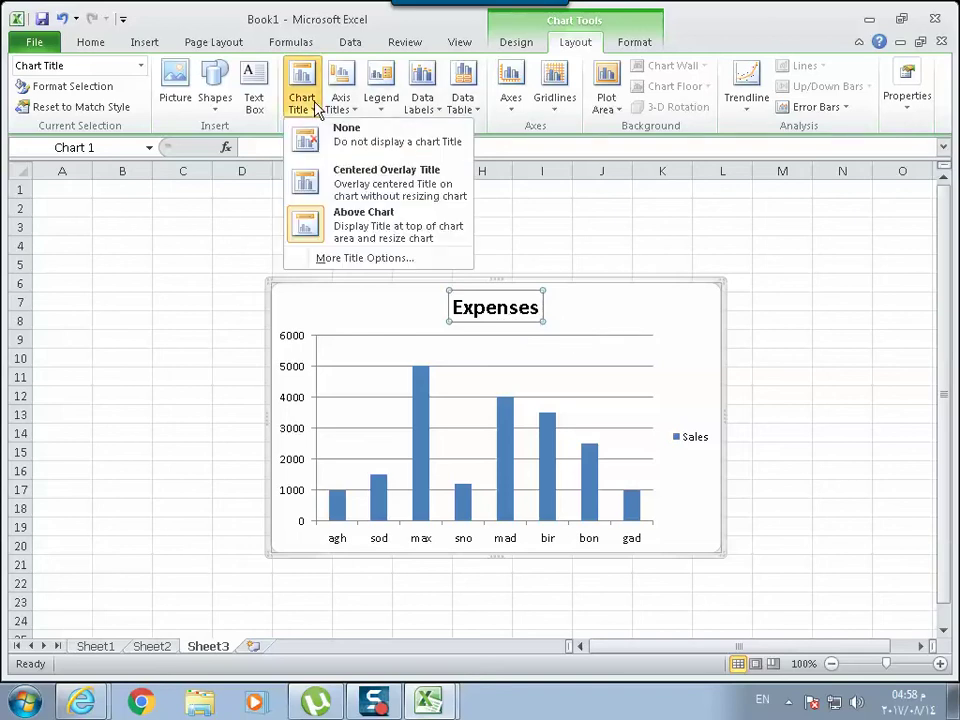
click(315, 107)
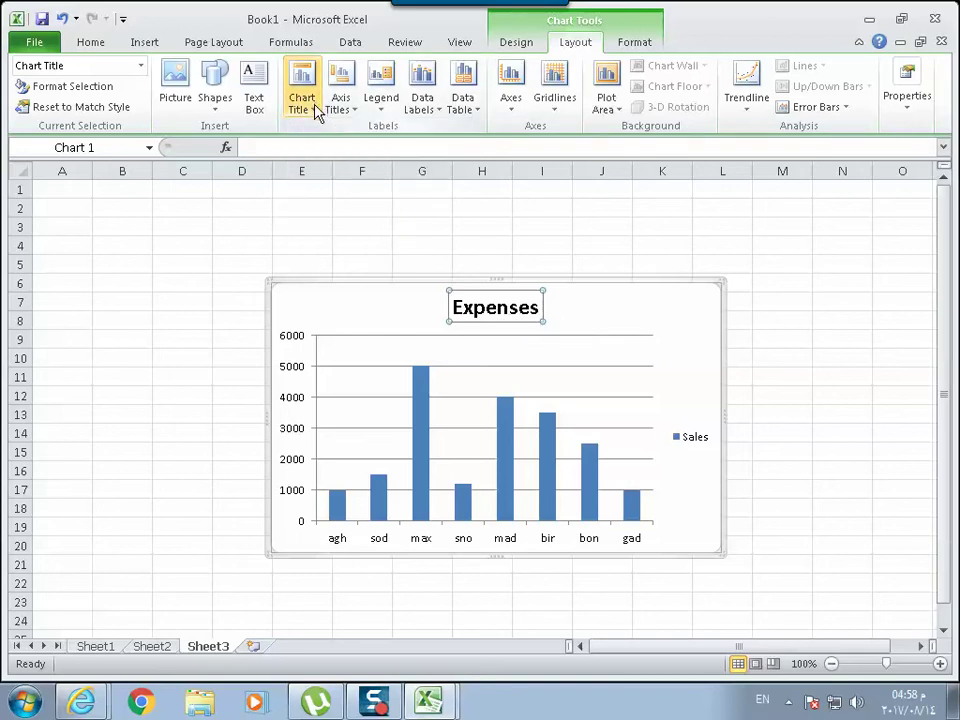
click(536, 44)
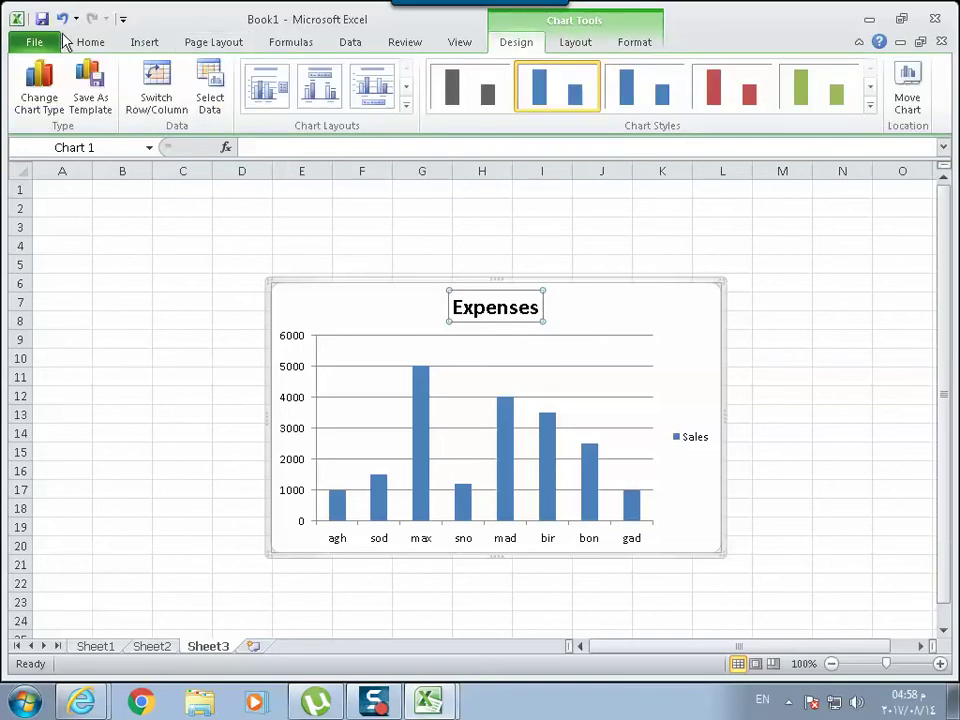
click(74, 44)
click(256, 101)
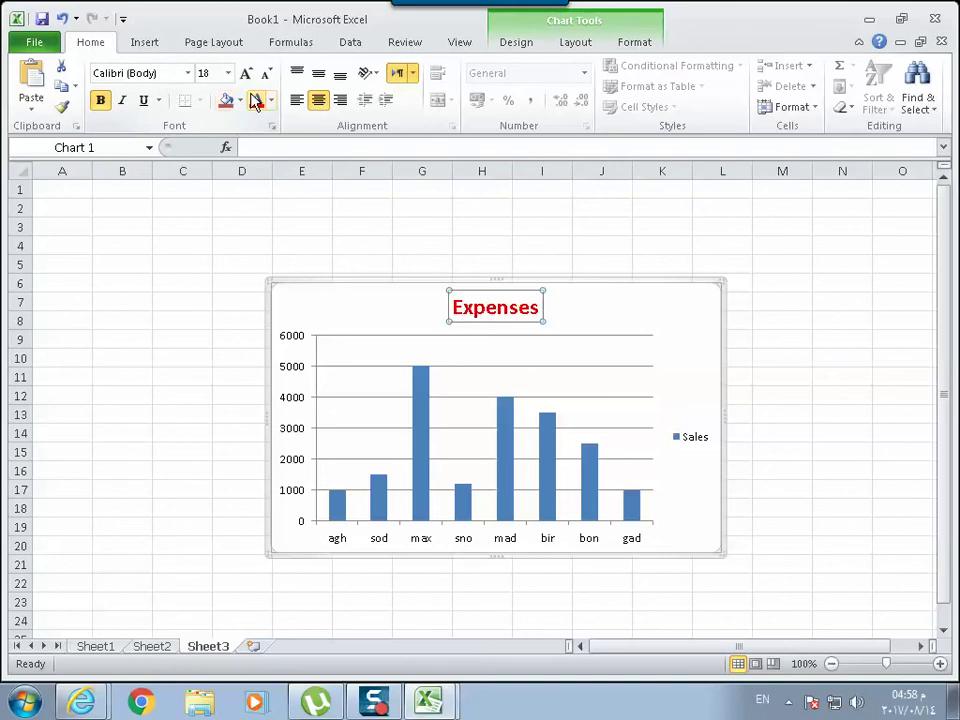
click(101, 101)
click(117, 101)
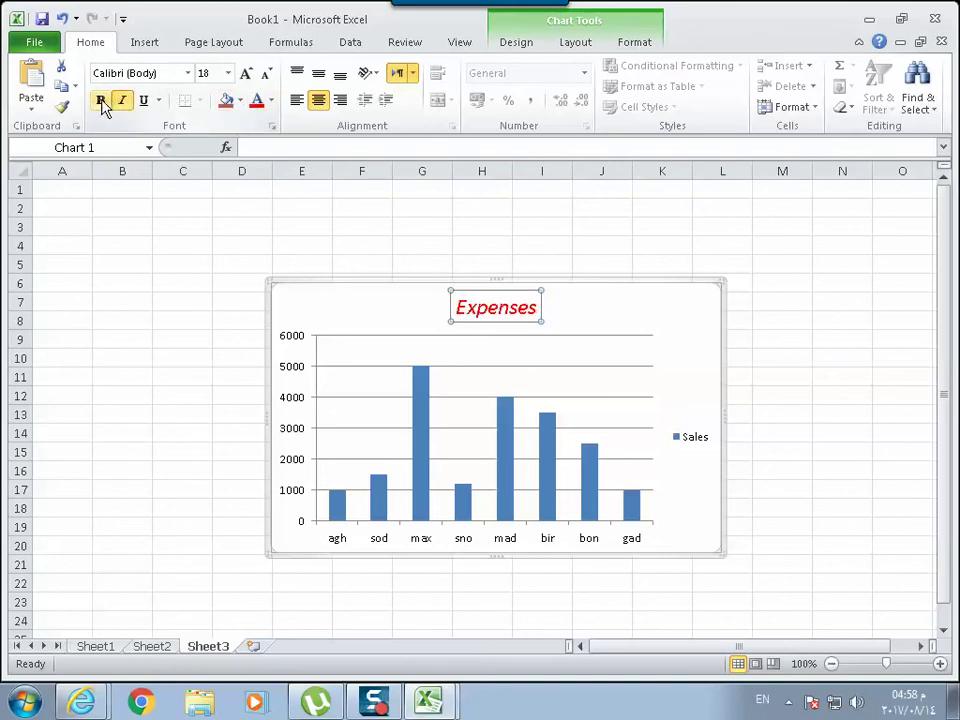
click(100, 101)
click(121, 101)
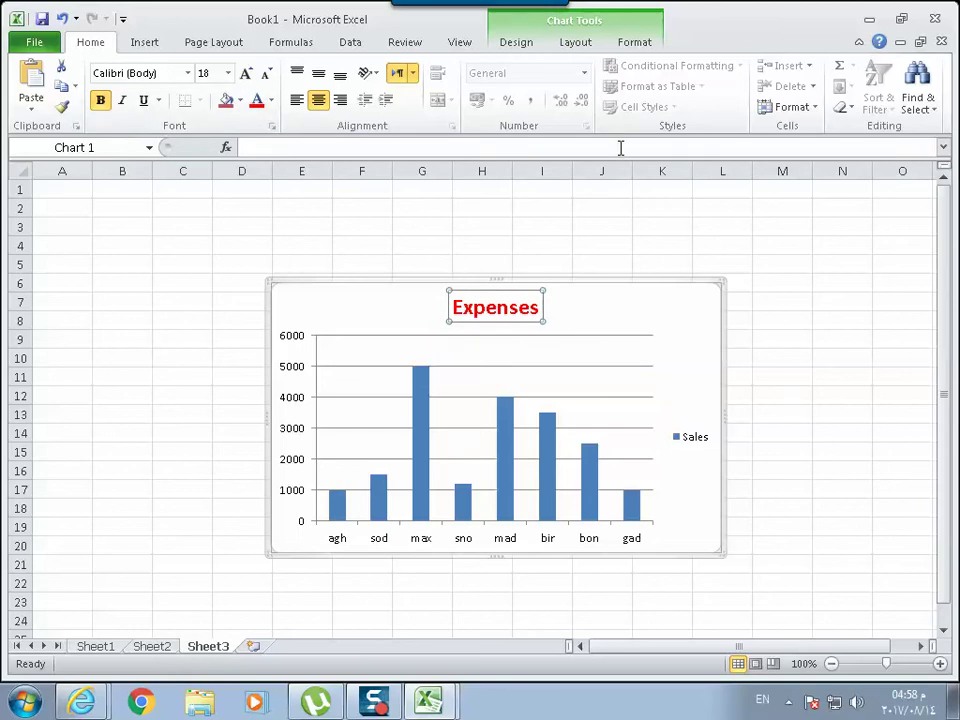
Return to the Layout tab and review the chart title choices without changing them
click(519, 43)
click(576, 42)
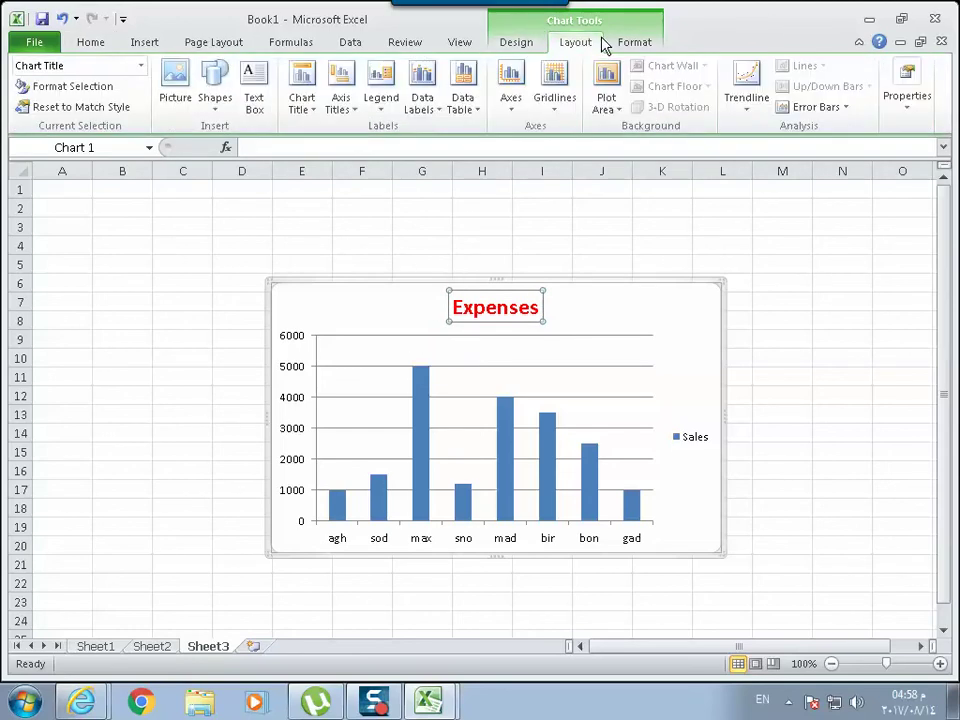
click(302, 100)
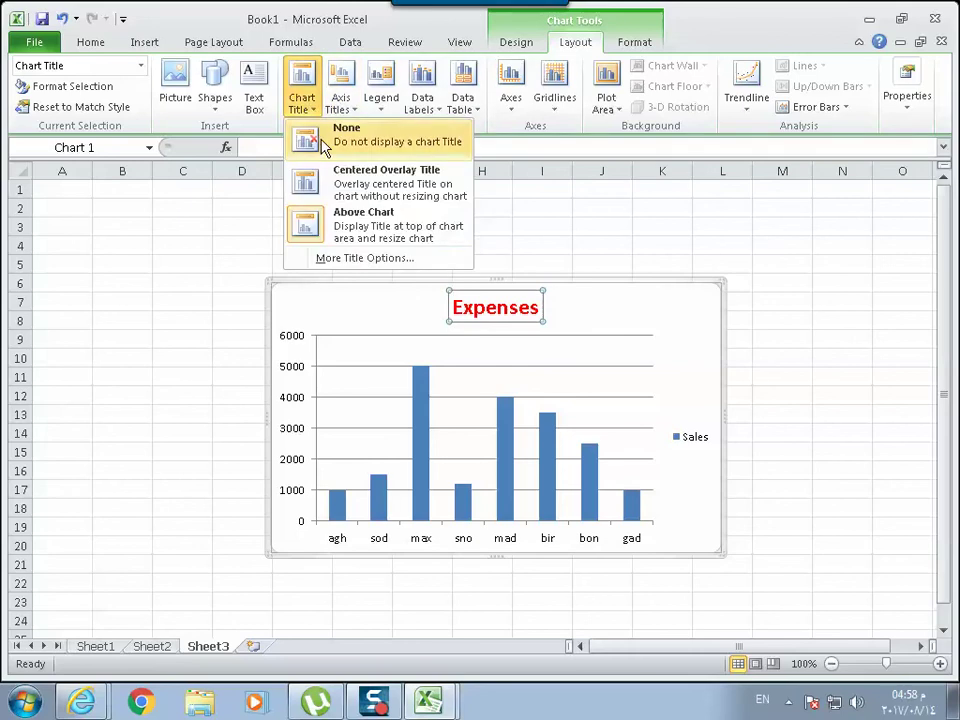
click(385, 18)
Add centred data labels to the Expenses columns, then move them to Outside End
click(422, 100)
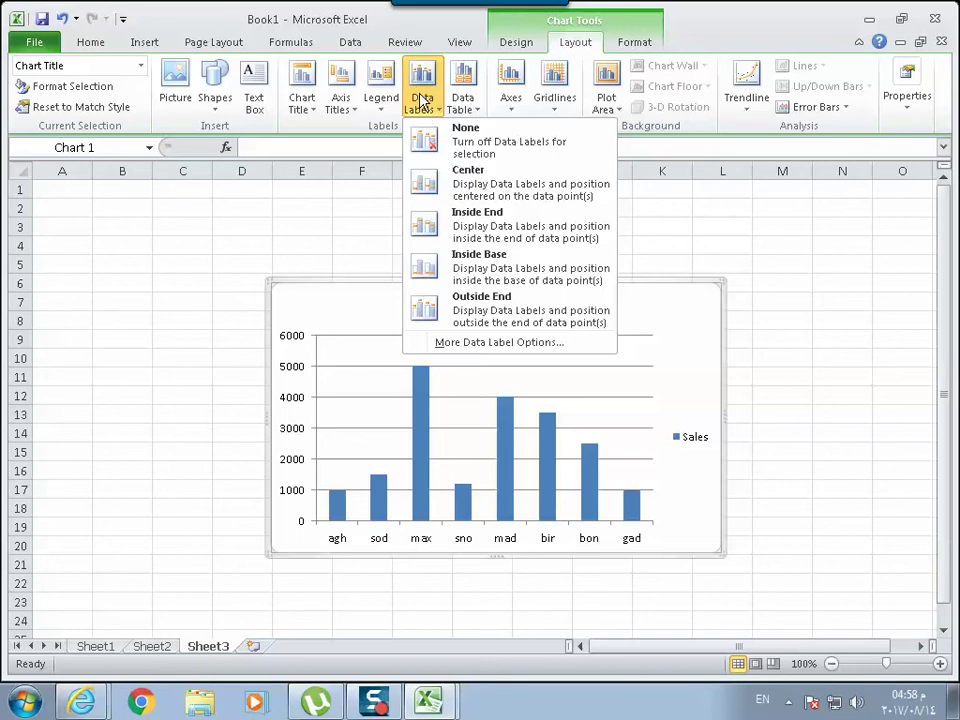
click(637, 476)
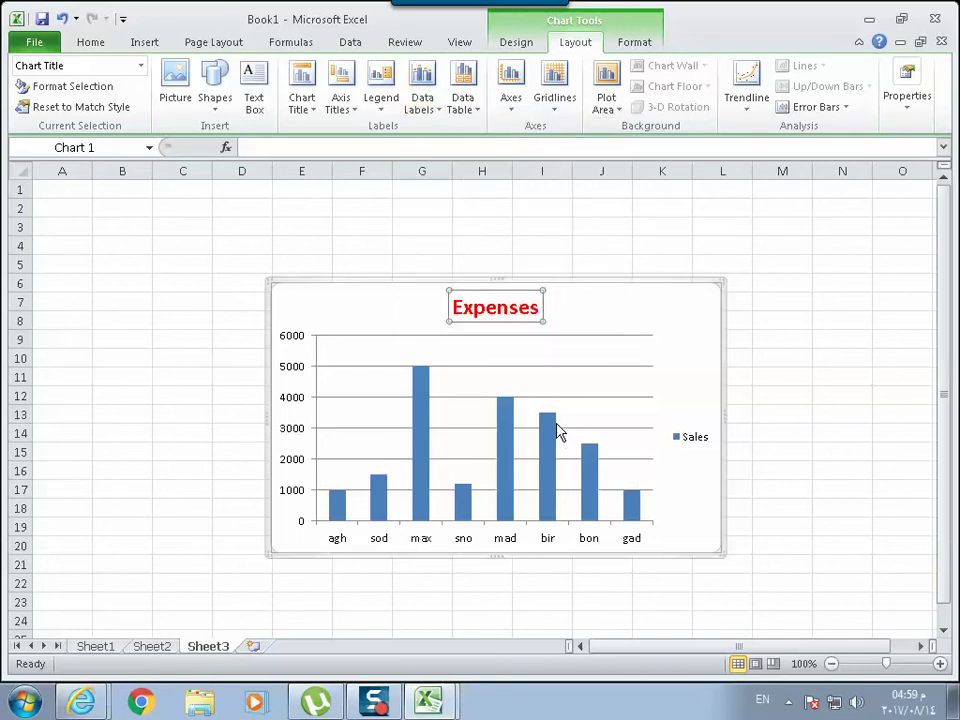
mouse_move(550, 420)
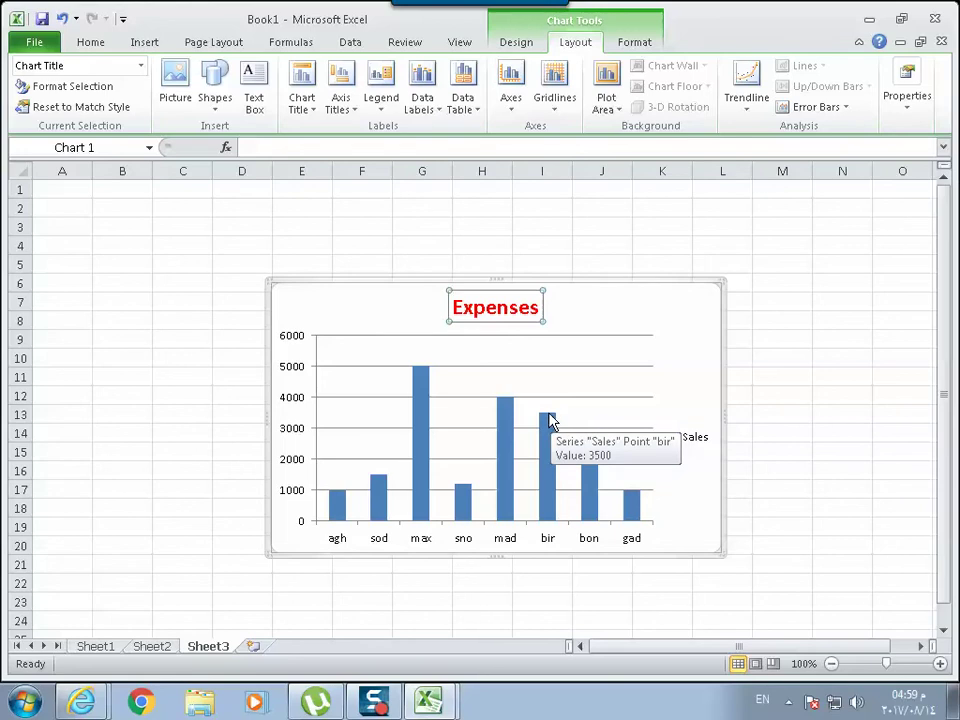
click(424, 100)
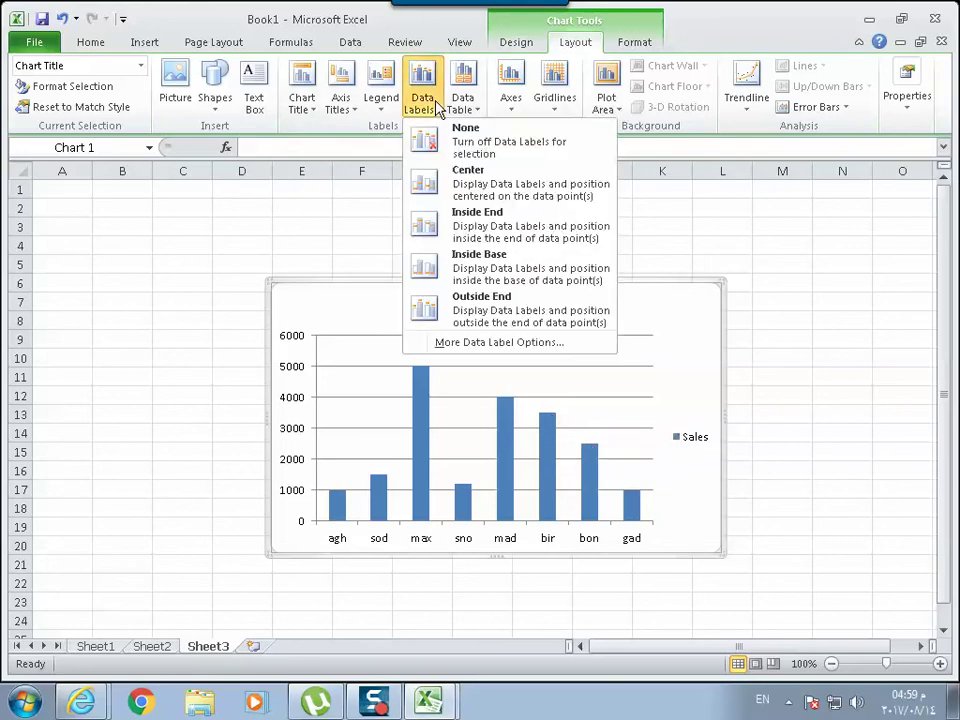
click(463, 180)
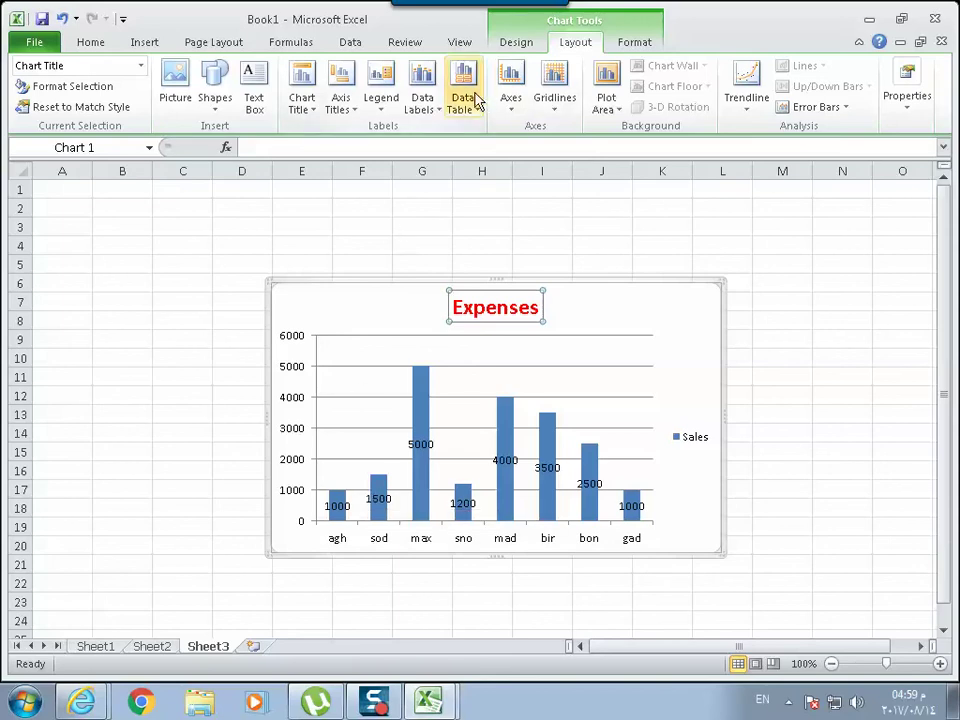
click(422, 98)
click(443, 310)
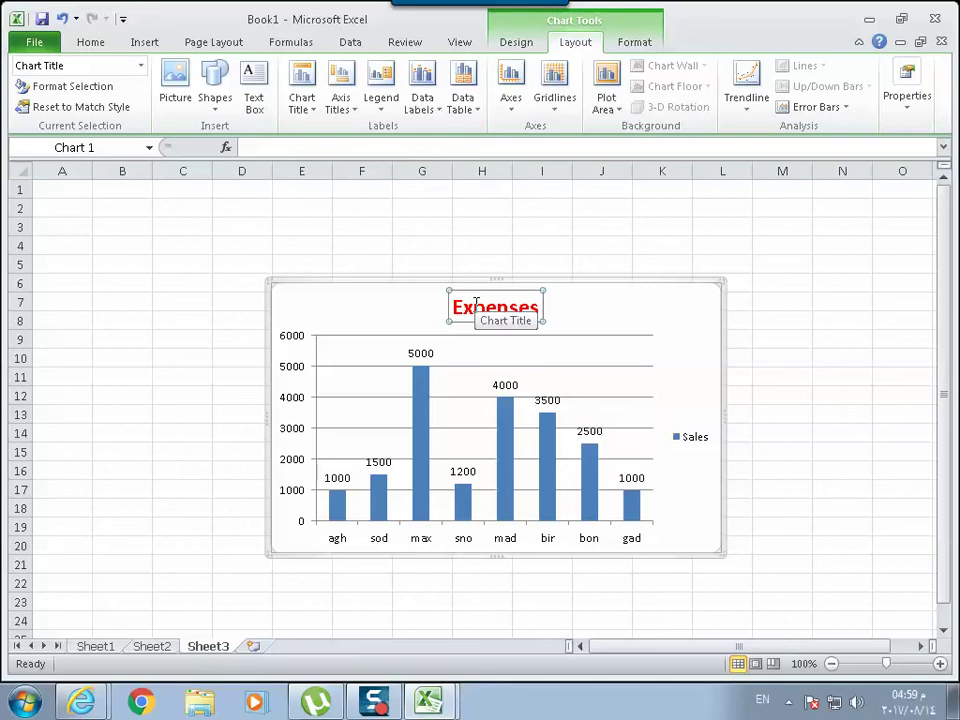
On Sheet2, select the Sales pie chart and drag it beside the data
click(146, 636)
click(150, 647)
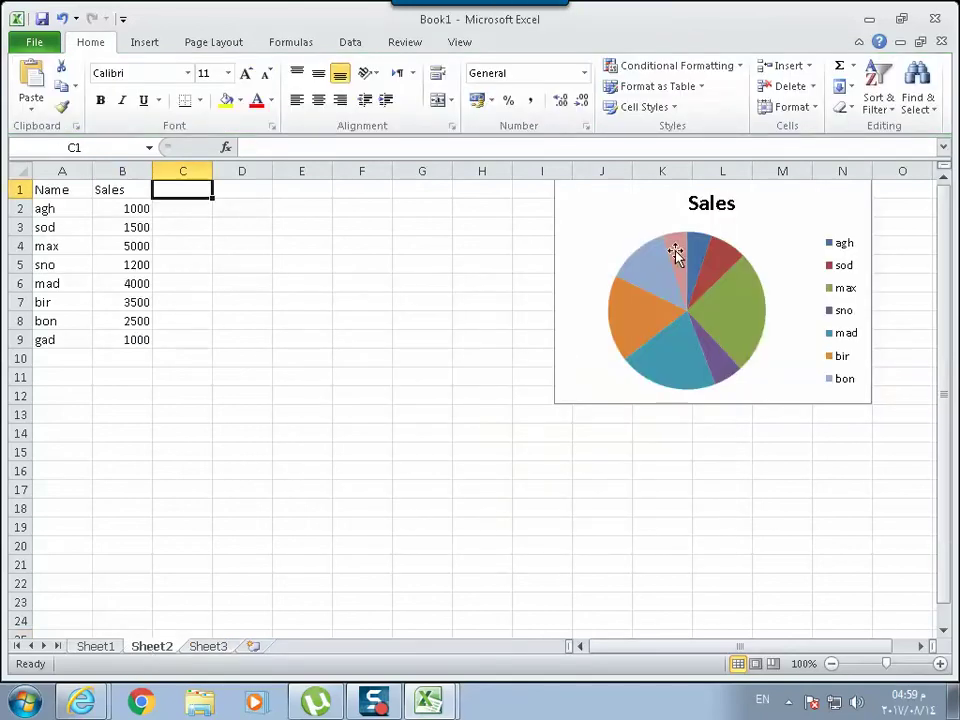
click(613, 180)
drag(613, 208, 282, 254)
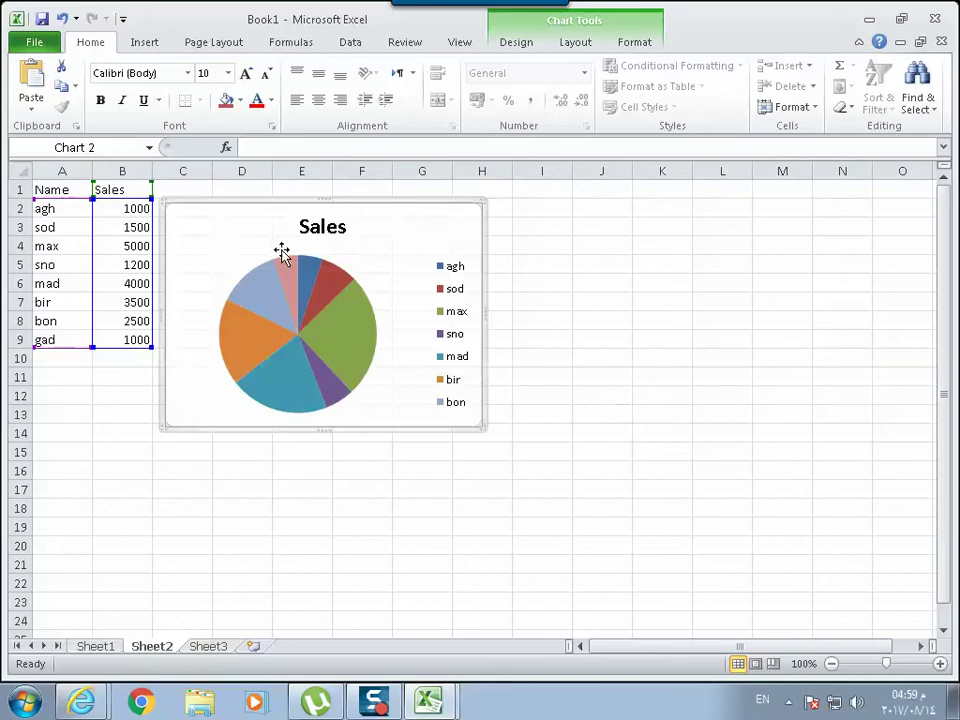
Try value labels inside the pie slices, then remove the data labels again
click(575, 41)
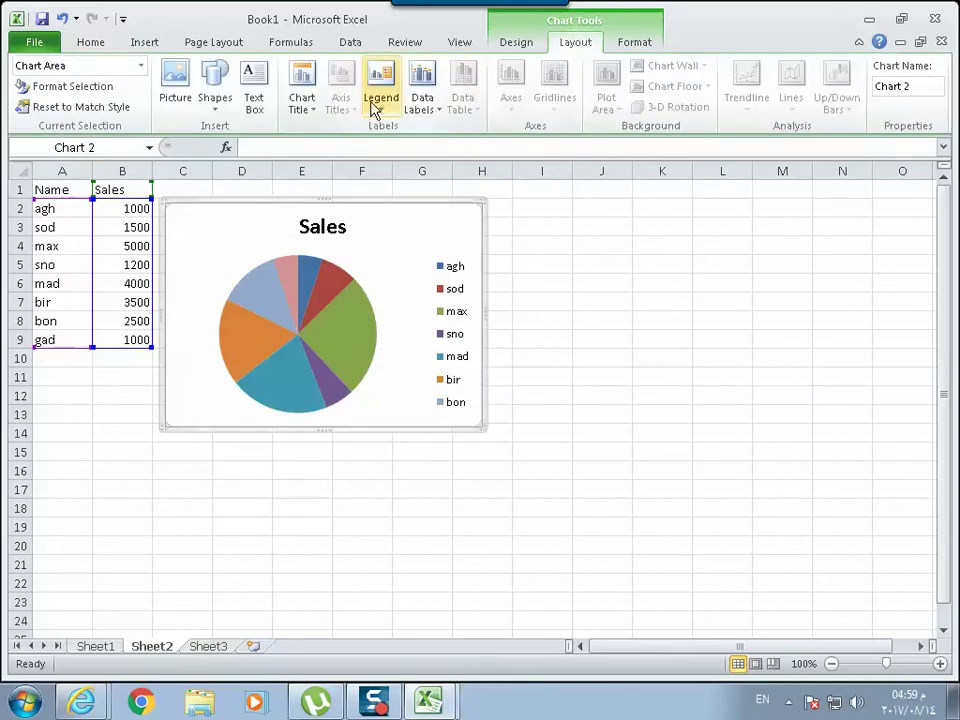
click(420, 105)
click(422, 232)
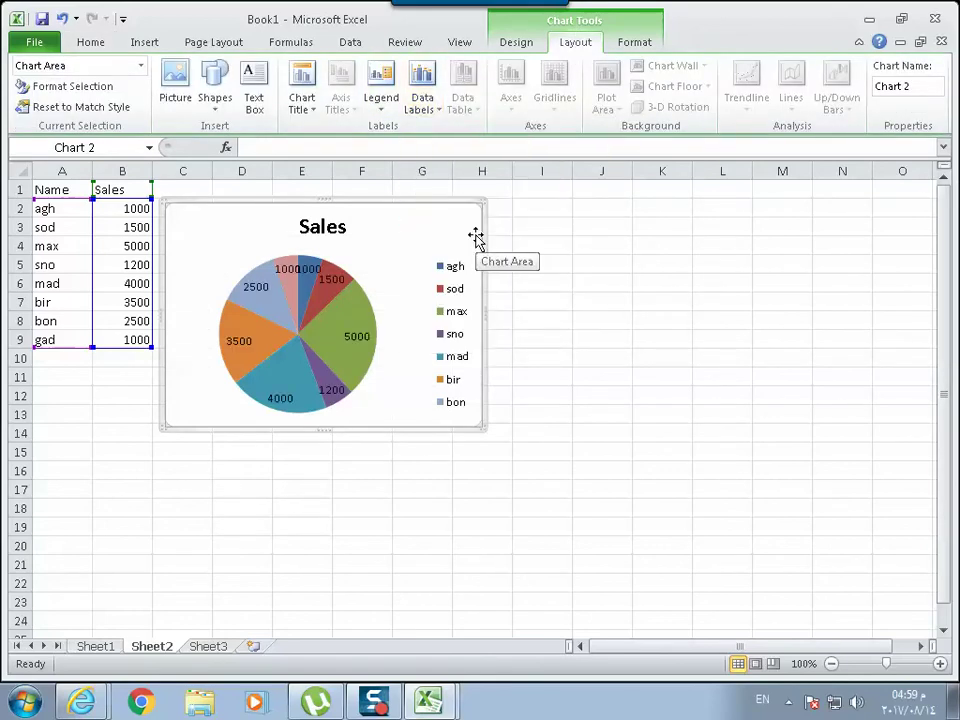
click(424, 104)
click(443, 141)
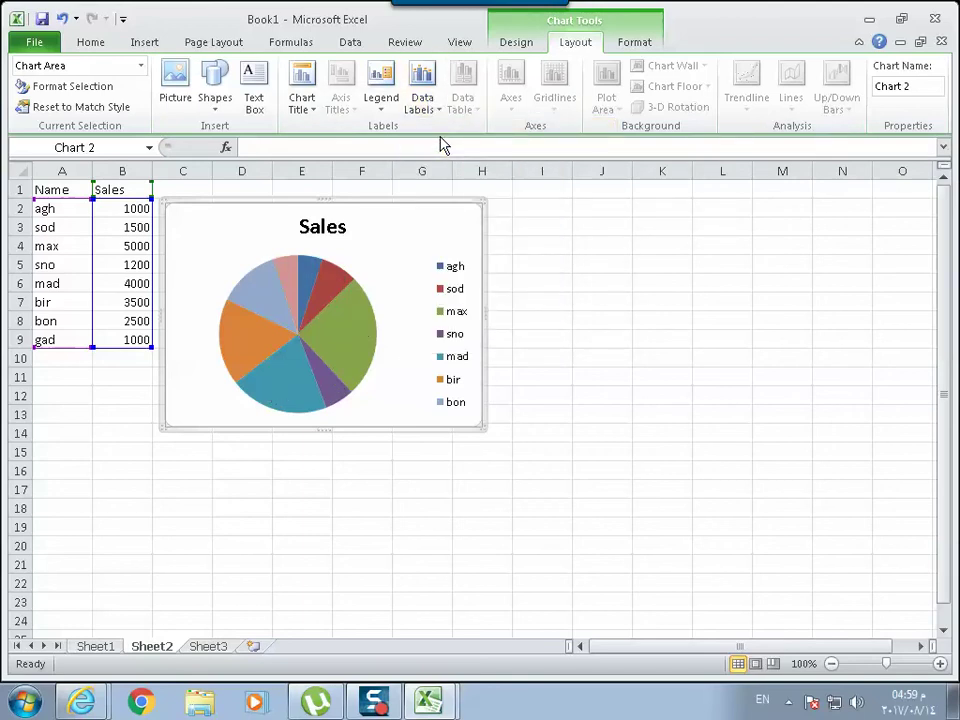
click(525, 45)
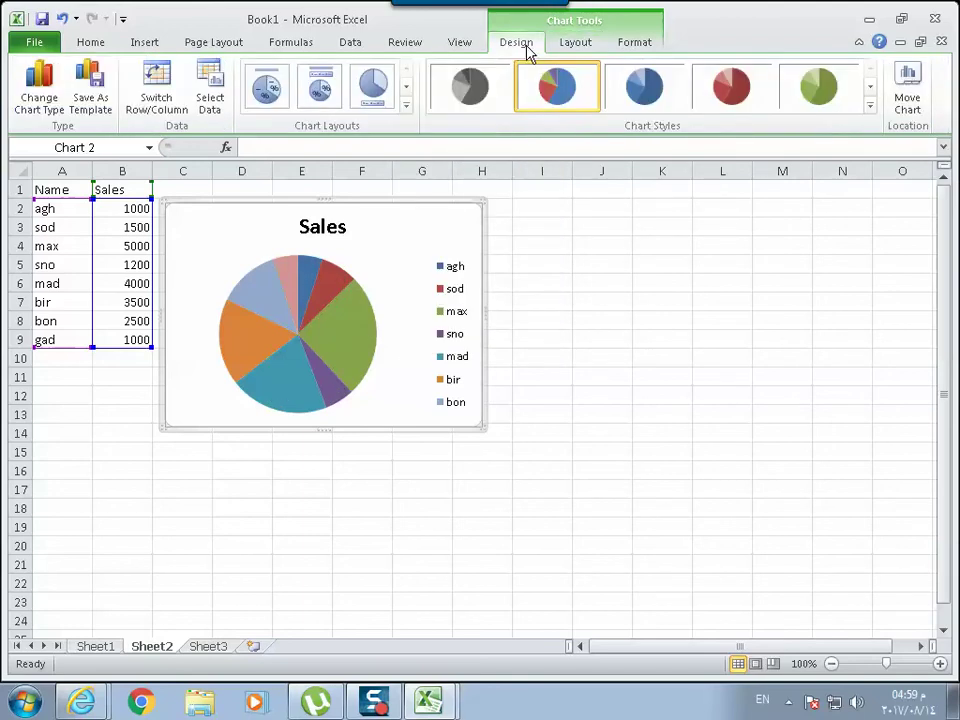
click(580, 45)
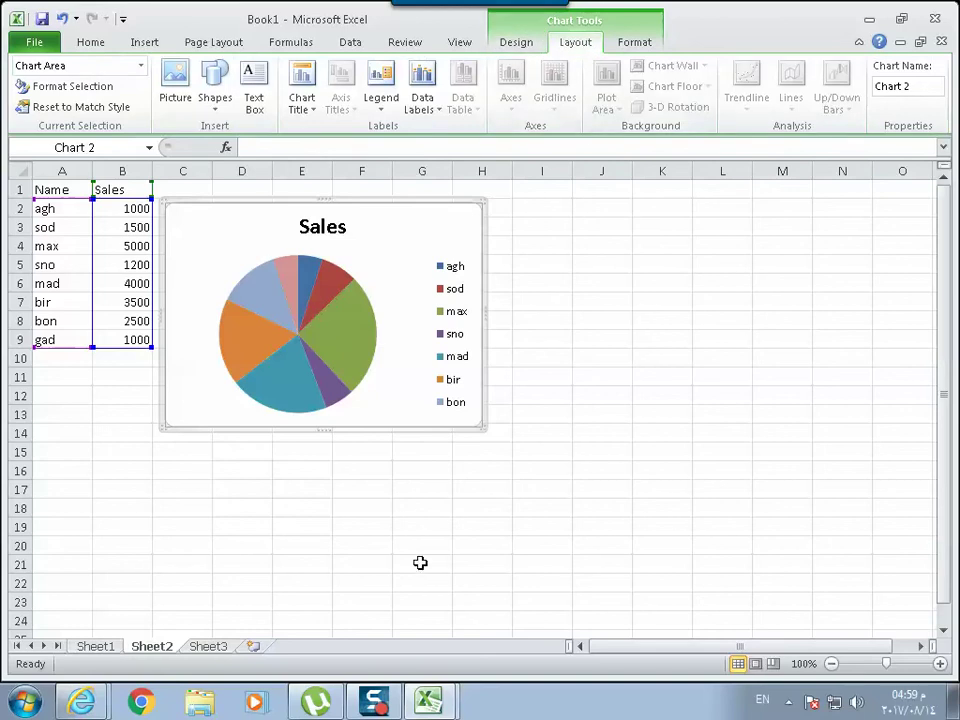
Drag the pie chart further right and down, clear of the Name and Sales data
click(788, 703)
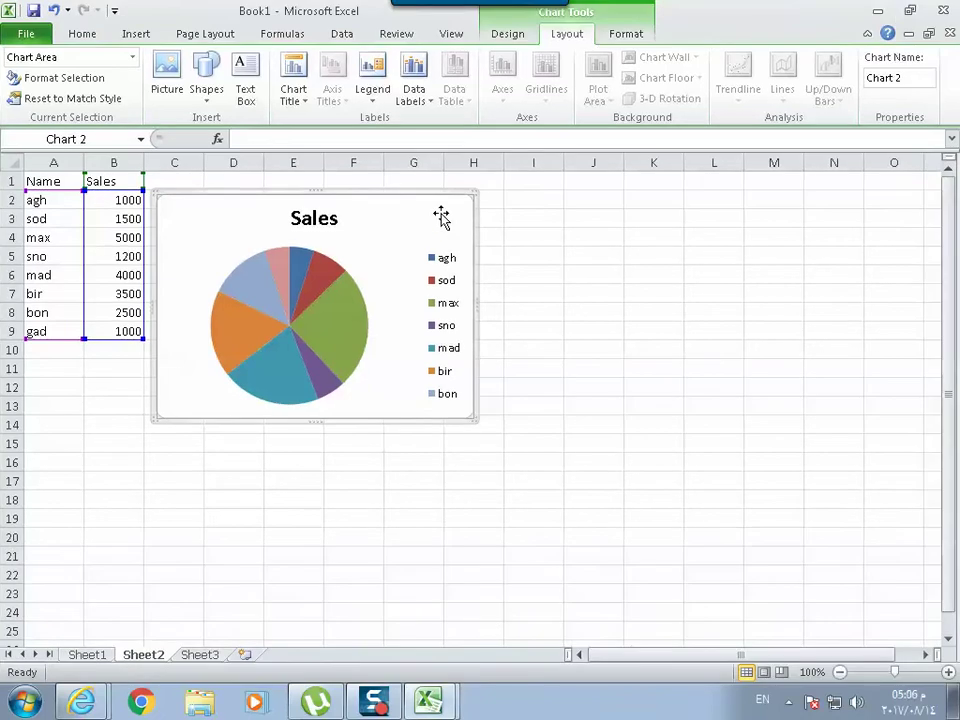
drag(240, 220, 360, 238)
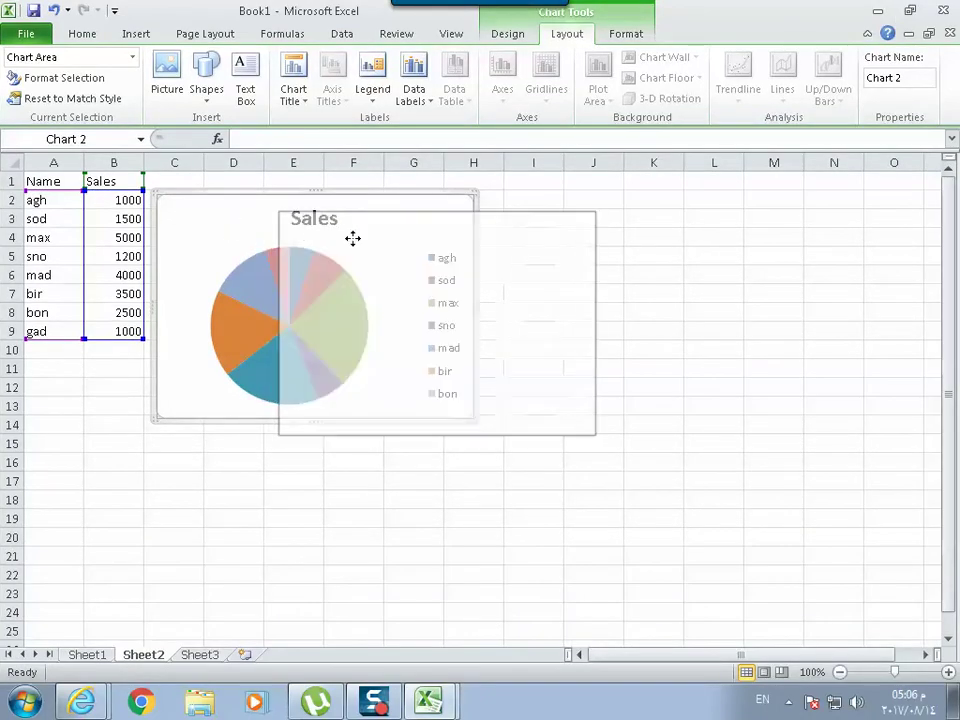
click(625, 38)
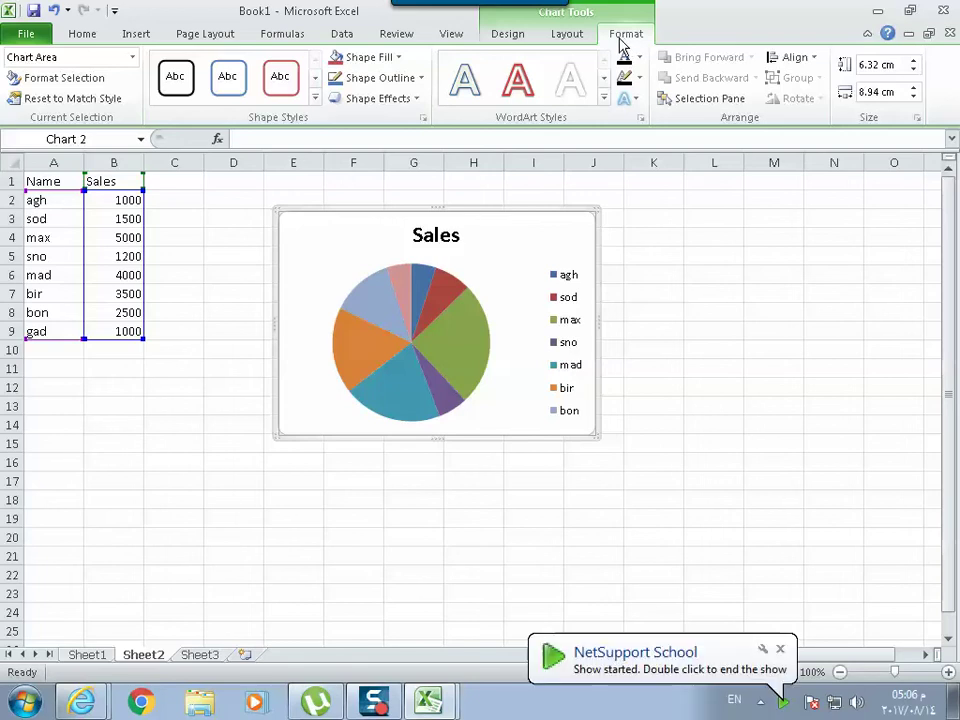
On Sheet3, shift the Expenses chart left, then try a red bar fill and undo it
click(210, 656)
drag(469, 285, 354, 279)
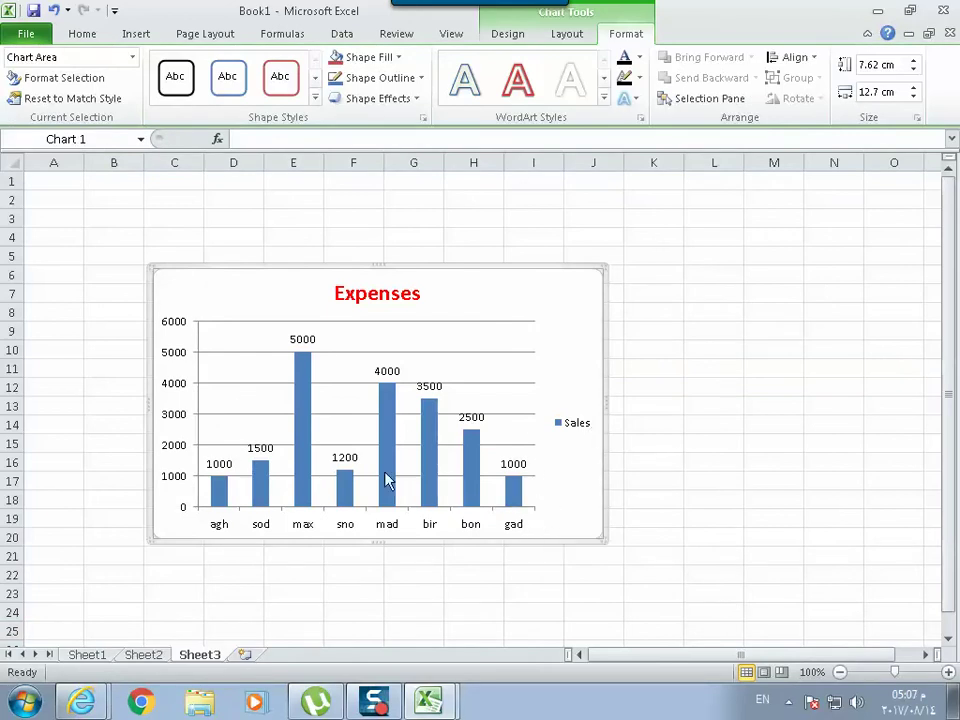
click(309, 424)
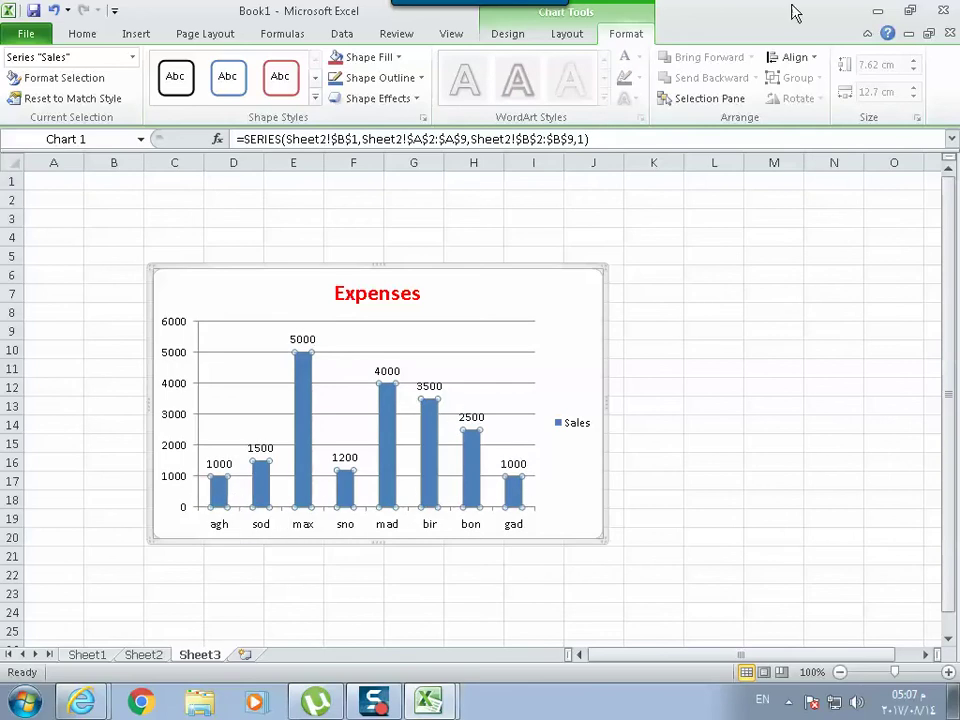
click(396, 57)
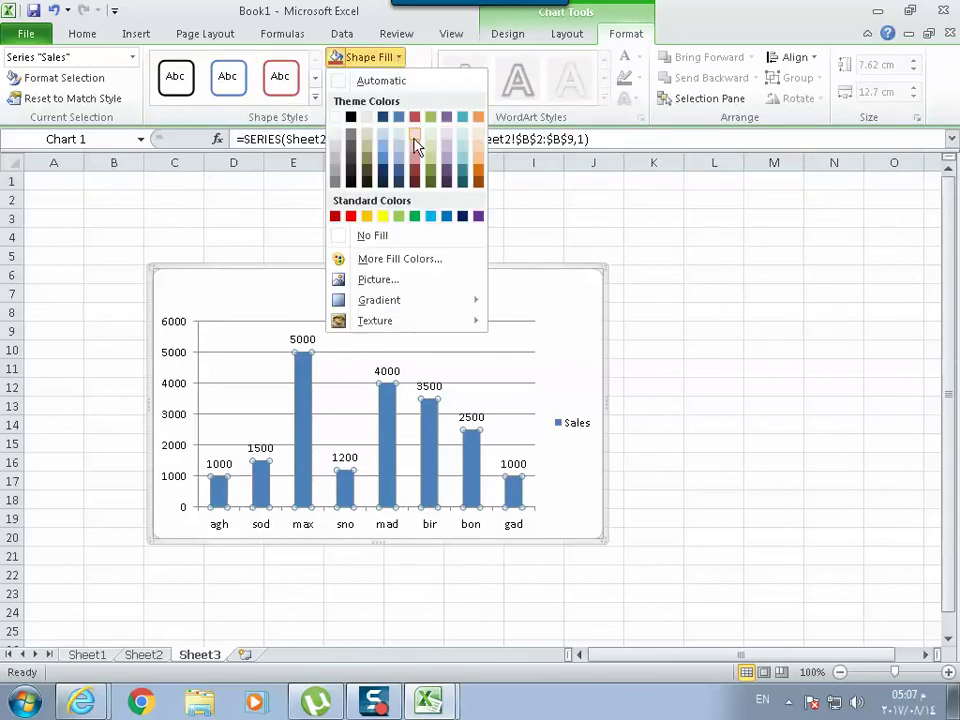
click(352, 217)
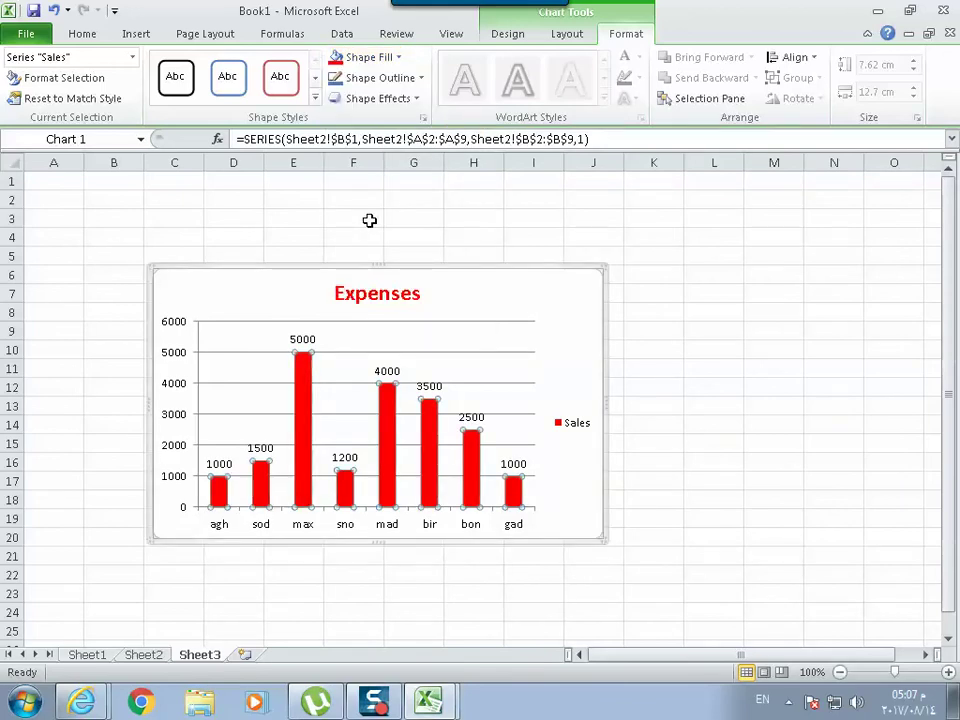
key(ctrl+z)
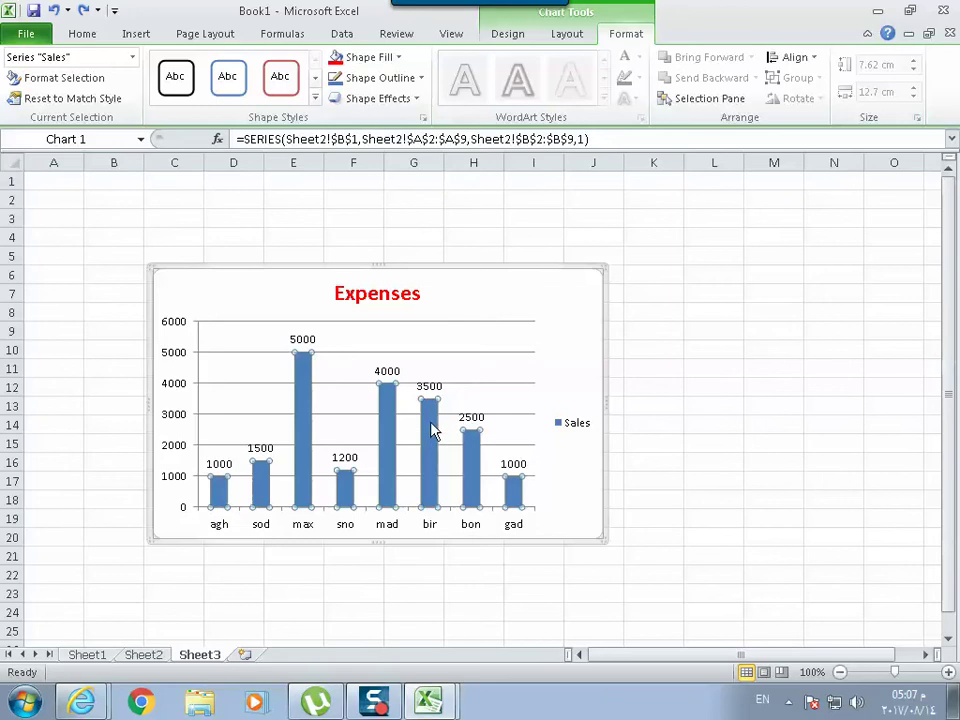
Try a light pink fill on the max bar alone, then undo it
mouse_move(432, 430)
click(650, 446)
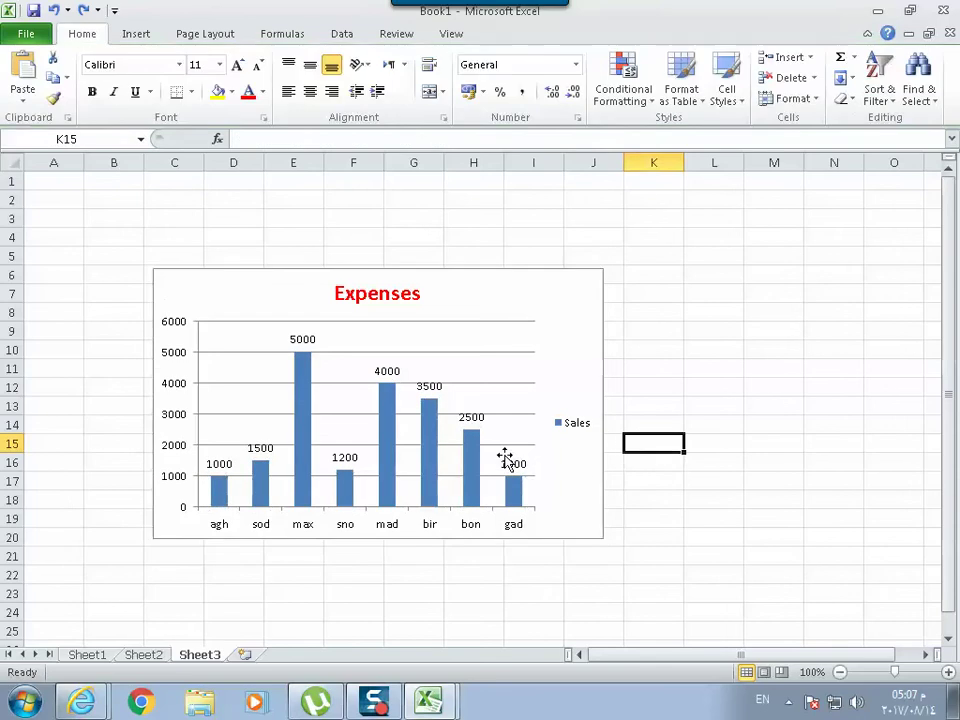
click(305, 421)
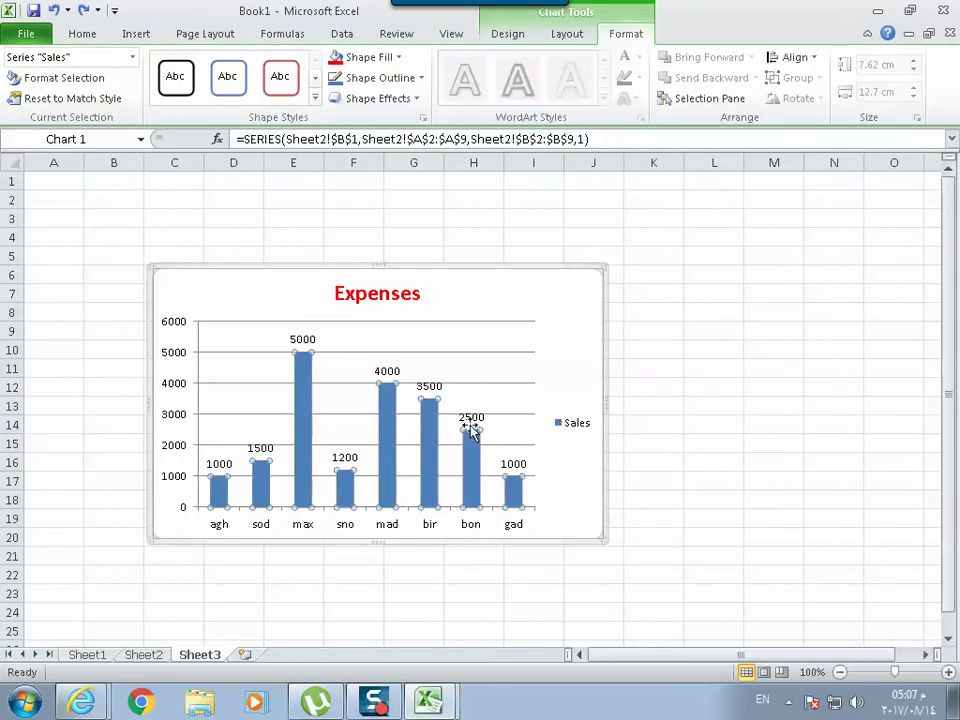
click(308, 413)
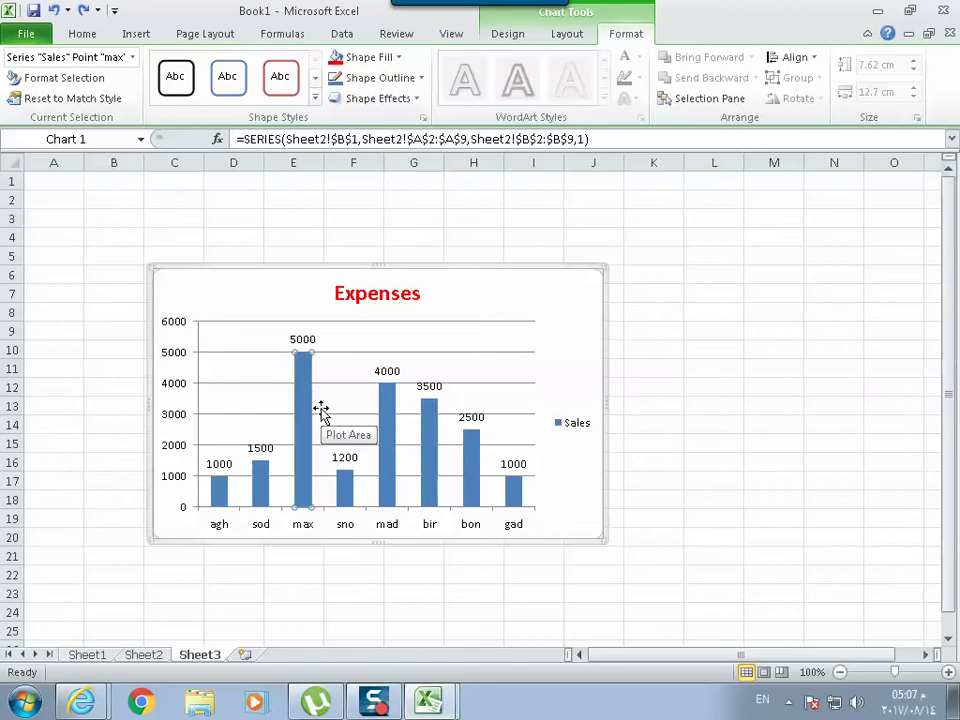
click(370, 57)
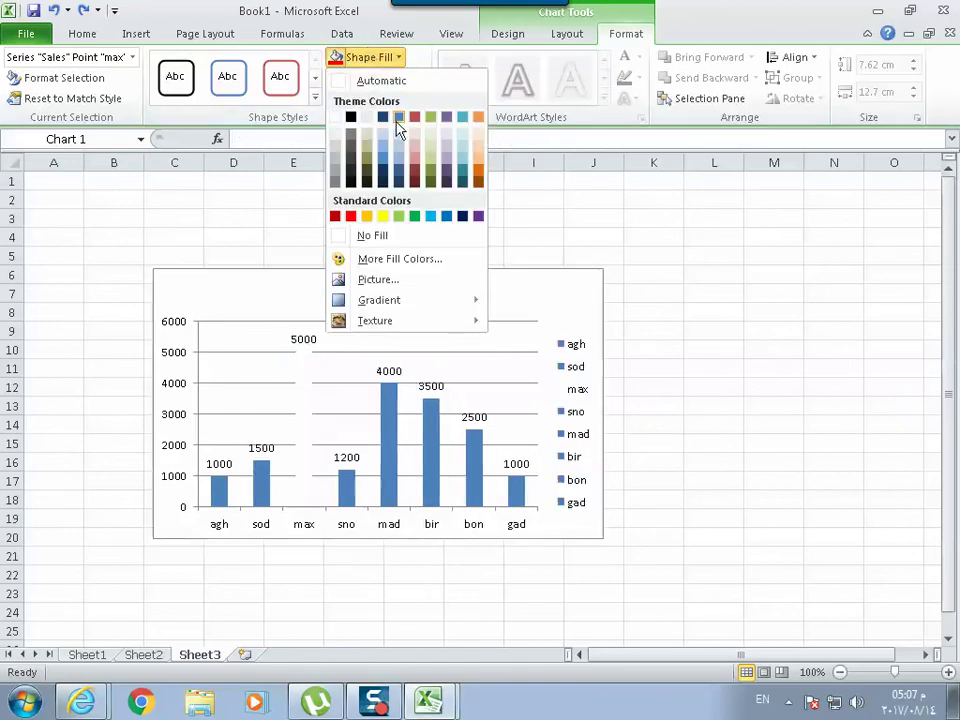
click(414, 153)
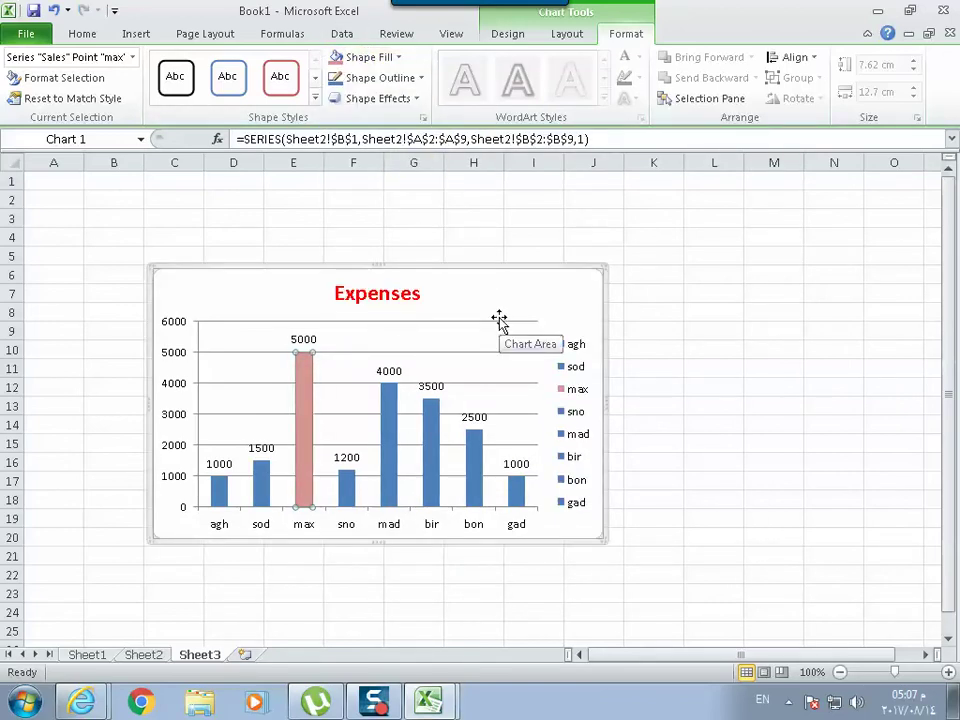
key(ctrl+z)
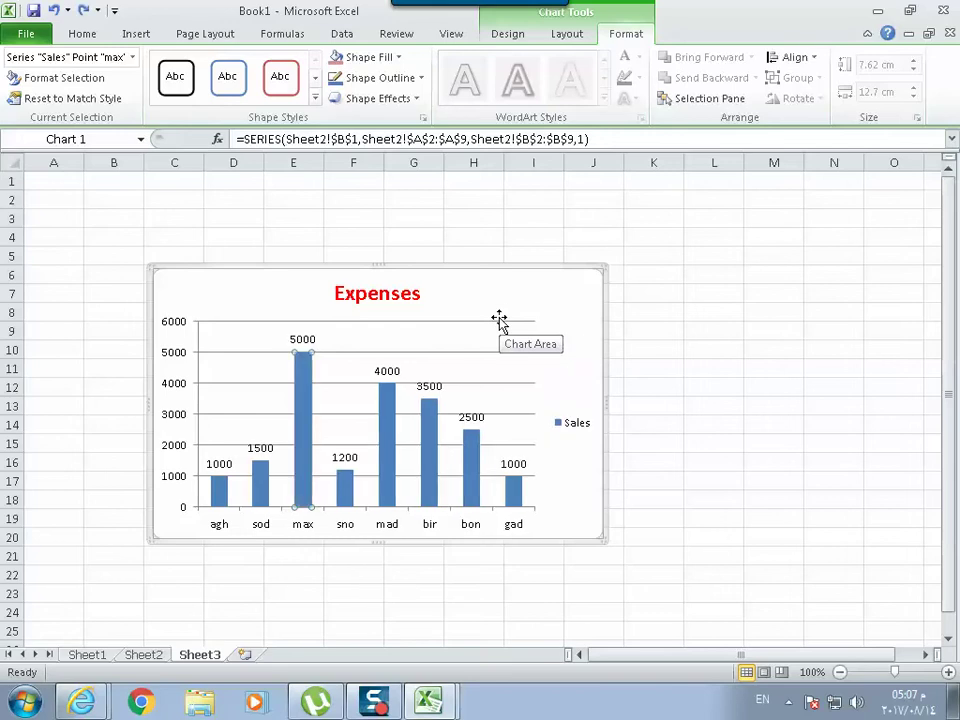
On Sheet2, fill the pie's max slice green after briefly trying pink
click(152, 657)
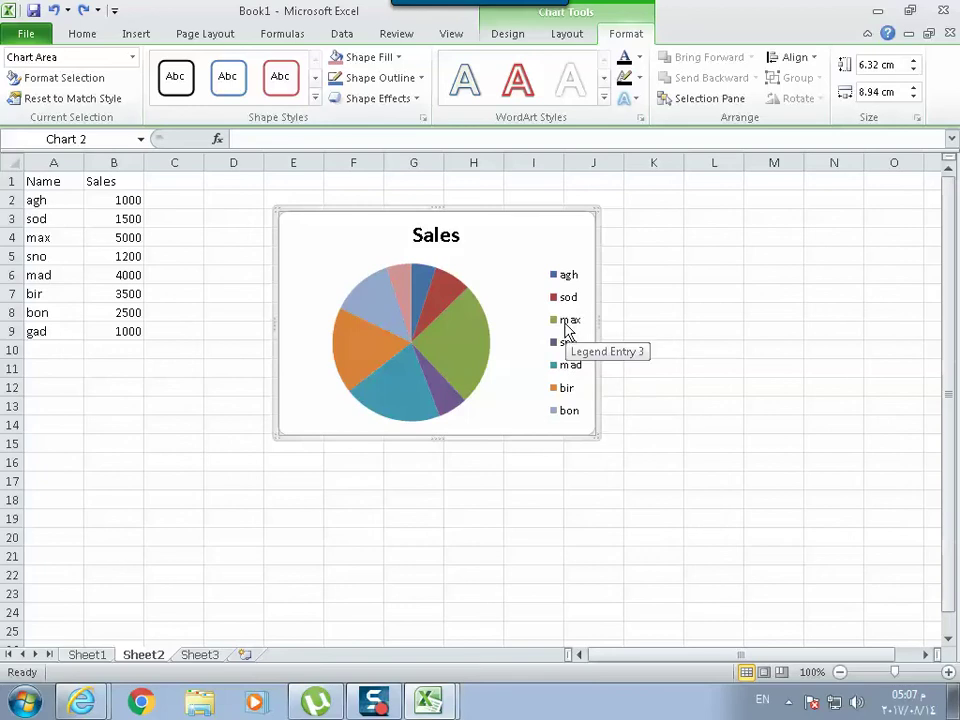
click(467, 341)
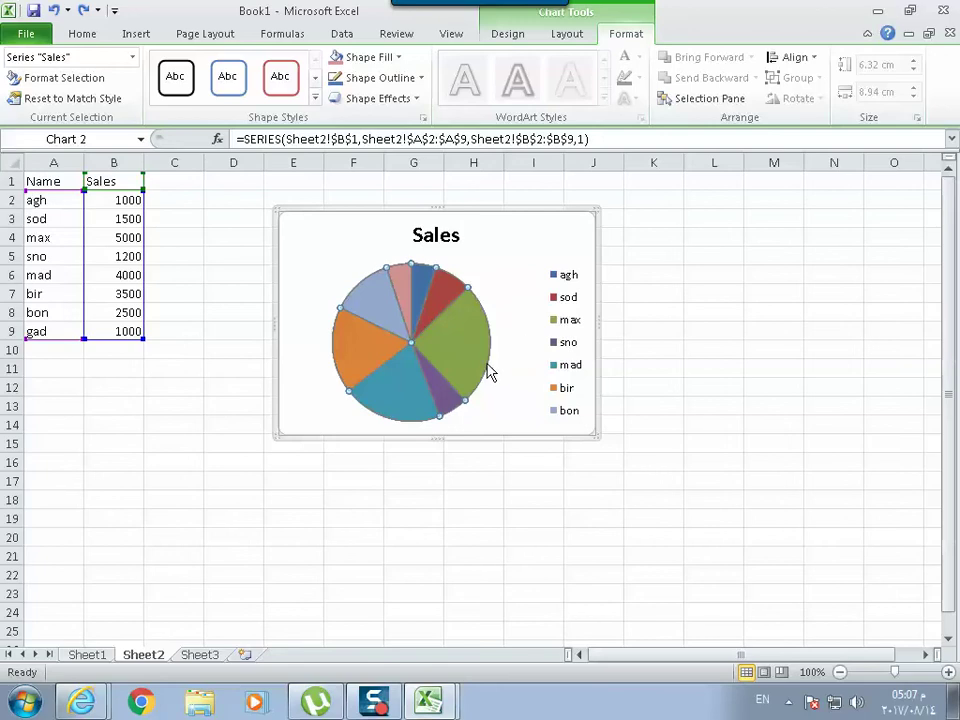
click(468, 343)
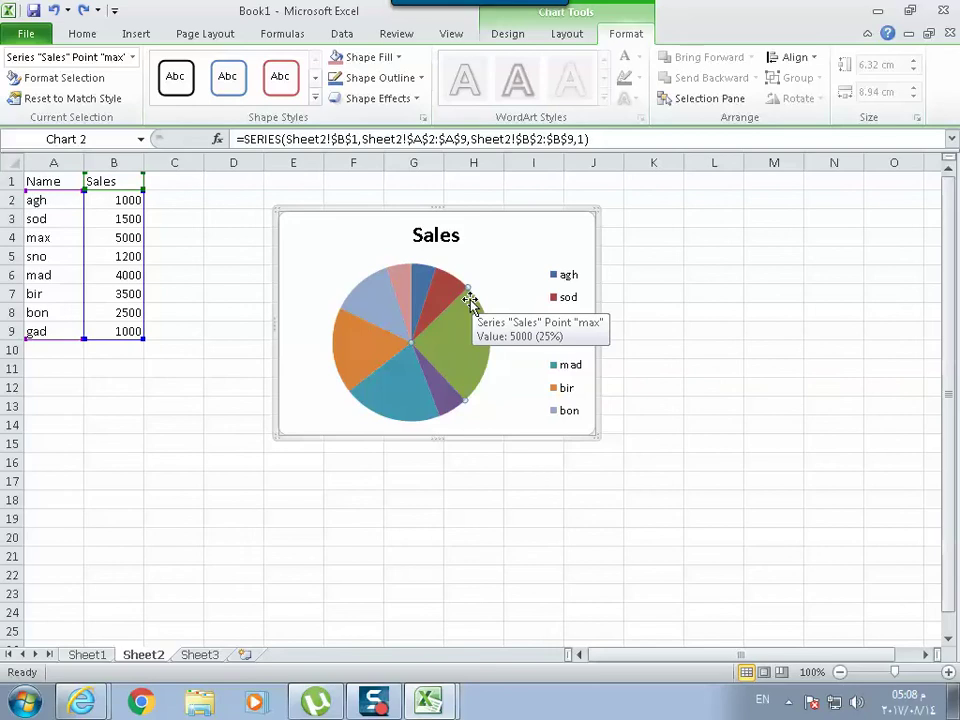
click(398, 58)
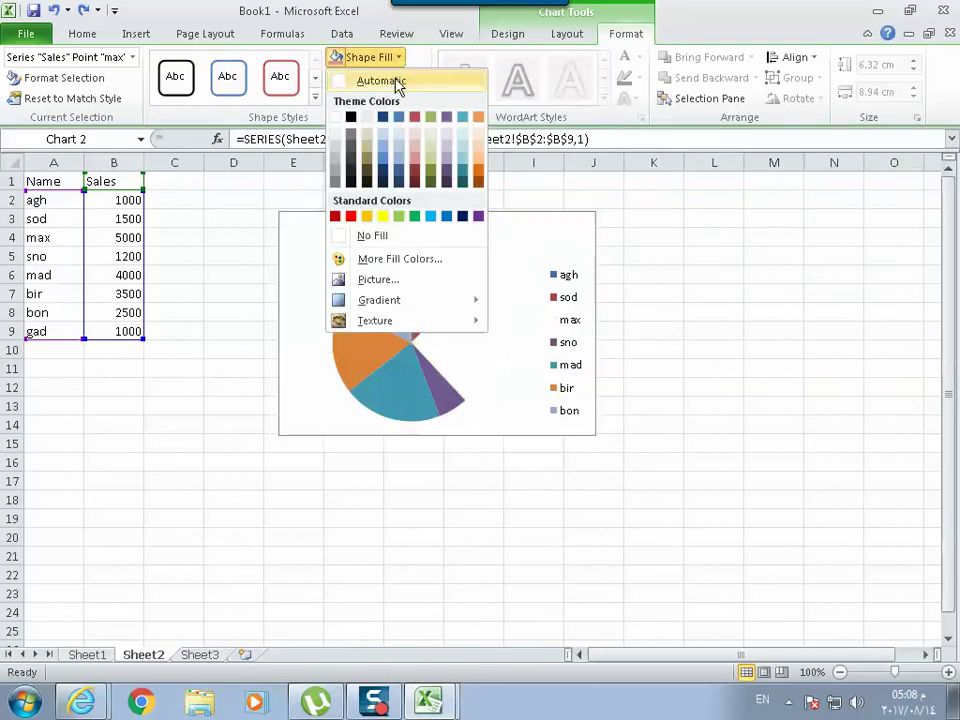
click(418, 163)
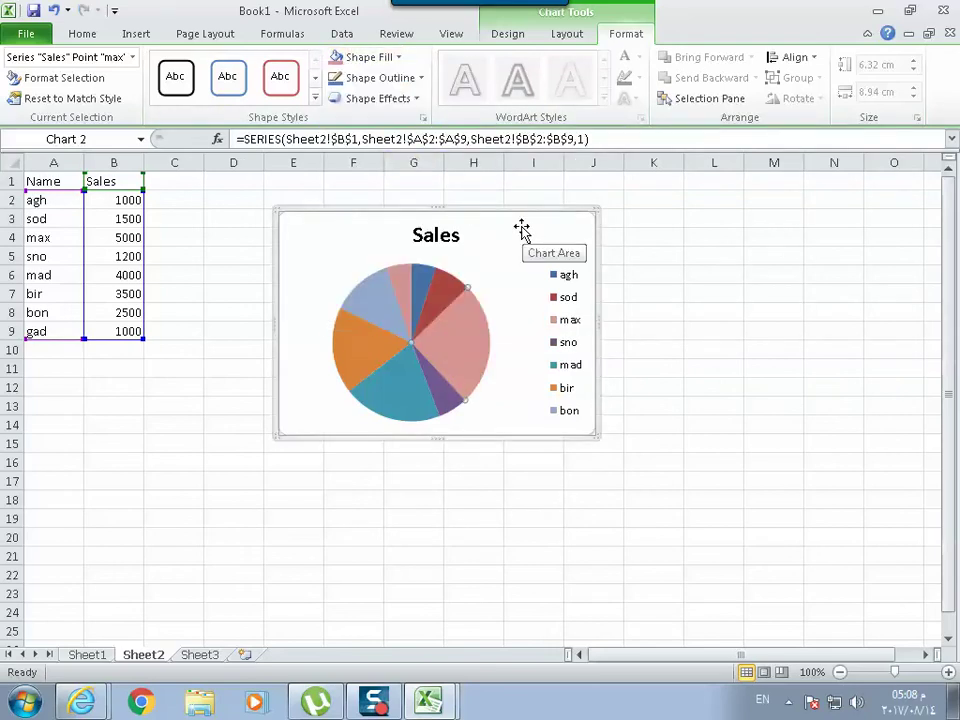
click(399, 62)
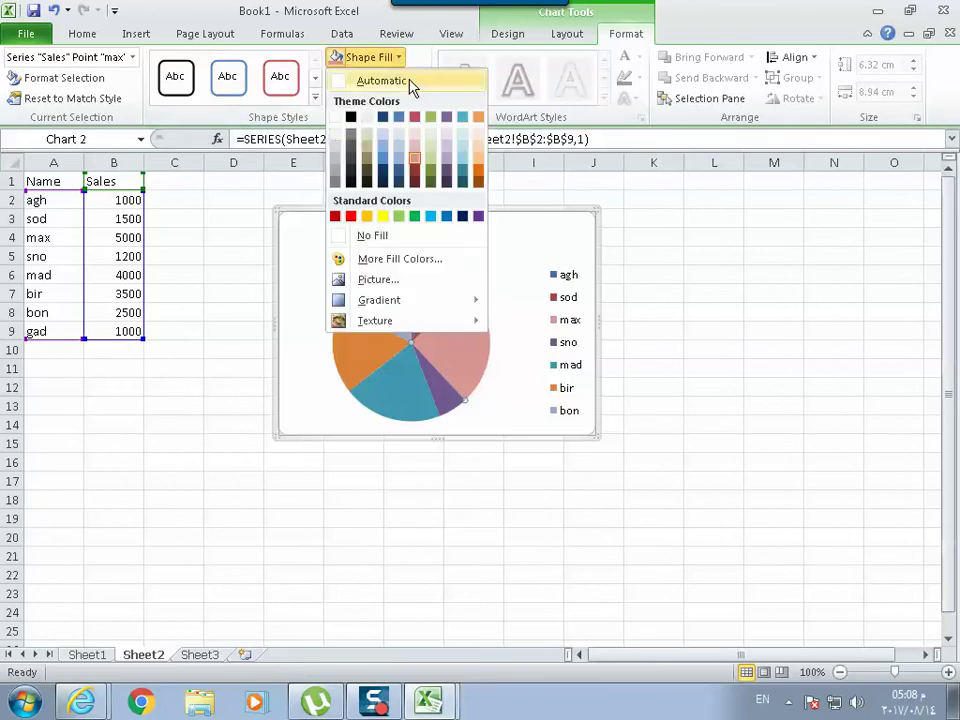
click(415, 218)
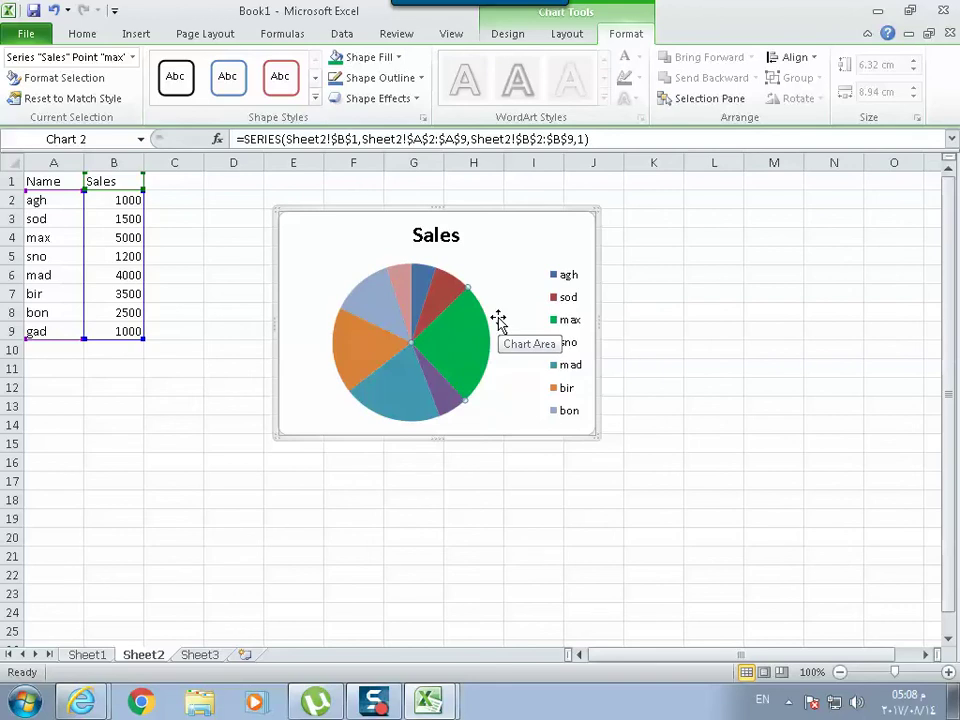
click(336, 229)
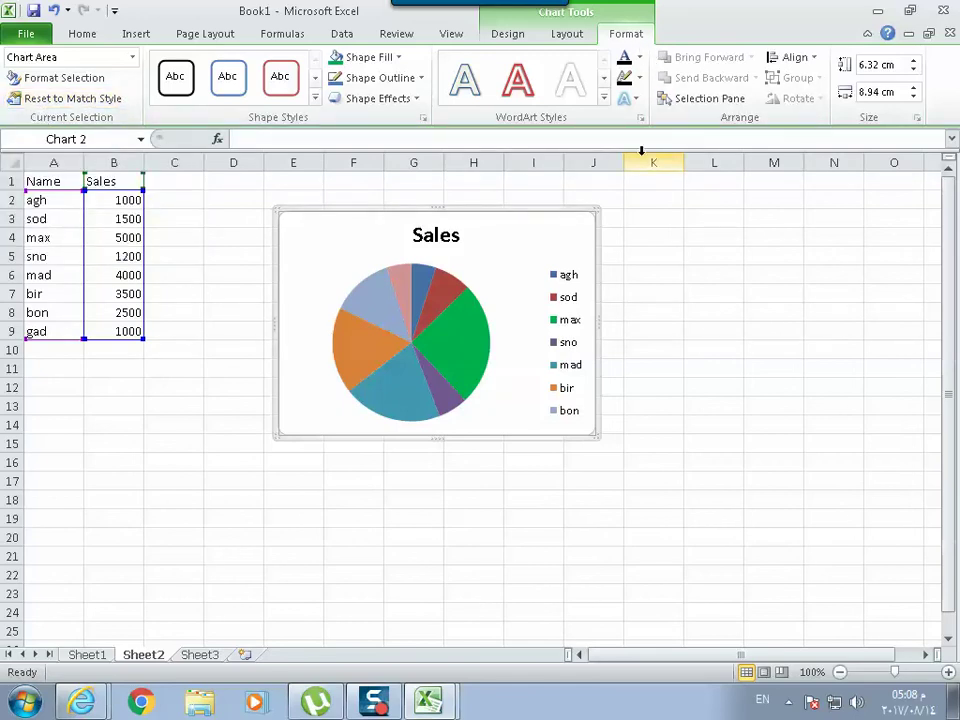
Fill the Sales pie chart area with a light olive-green theme colour
click(365, 57)
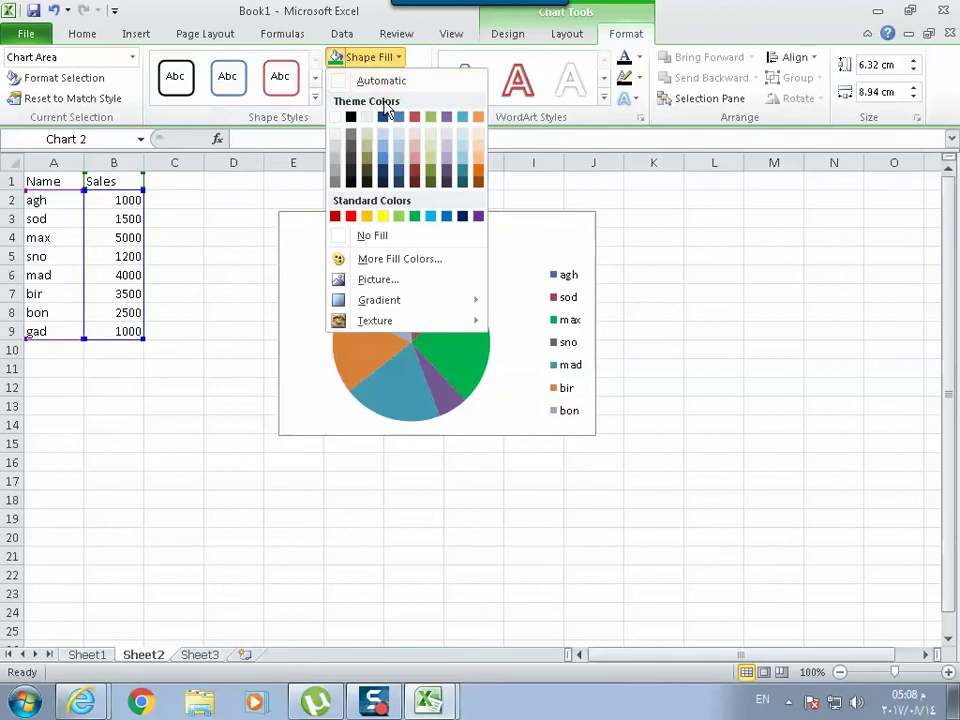
click(430, 134)
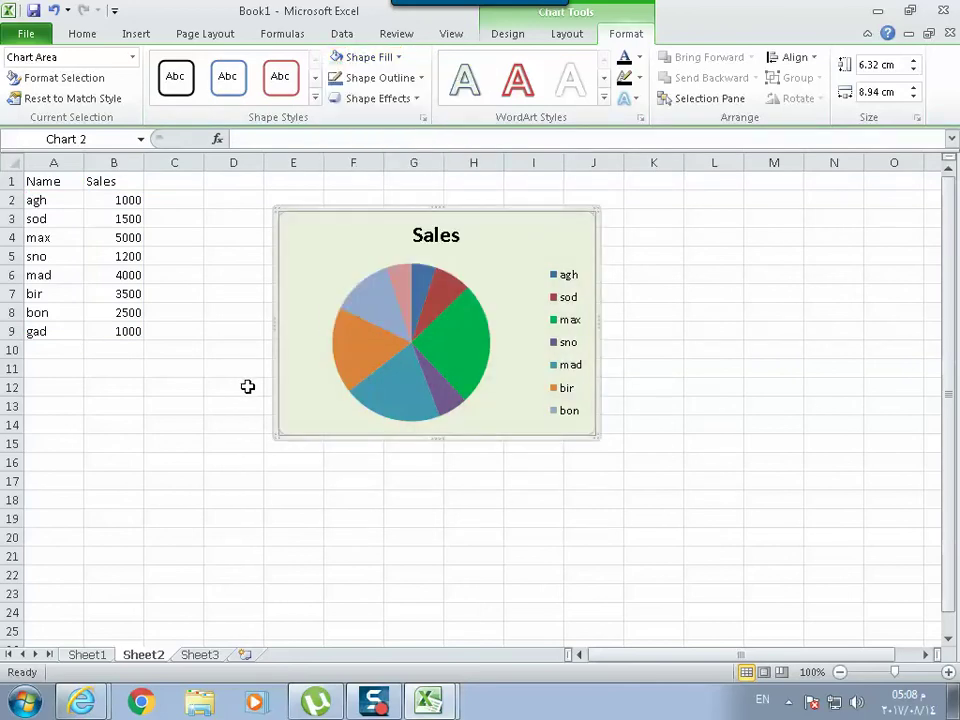
click(317, 236)
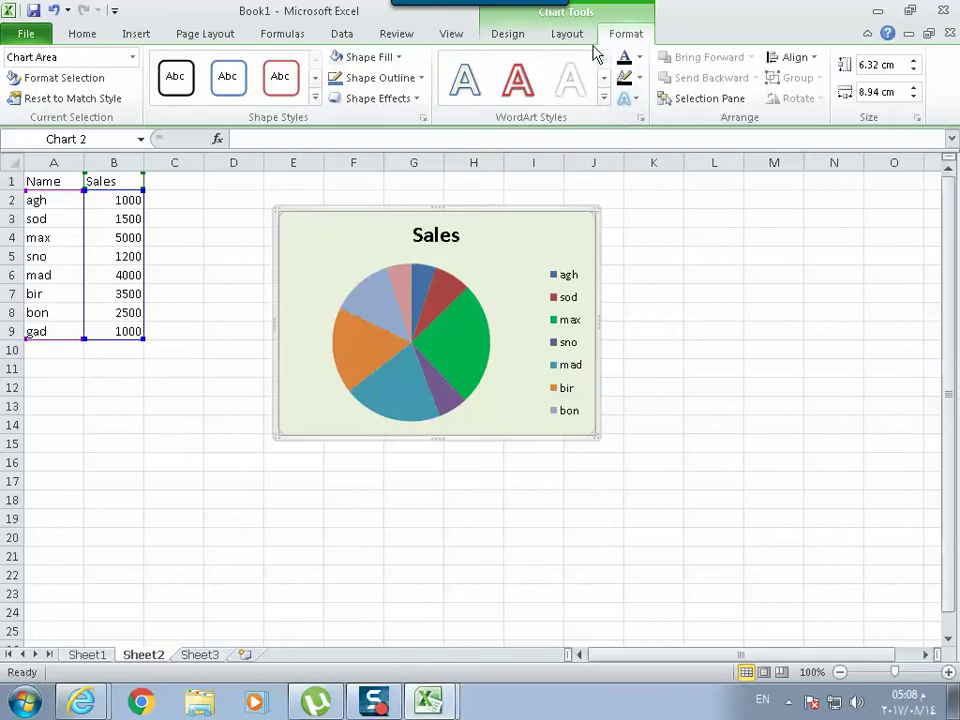
Try the red-on-black pie chart style, then undo back to the default colours
click(604, 97)
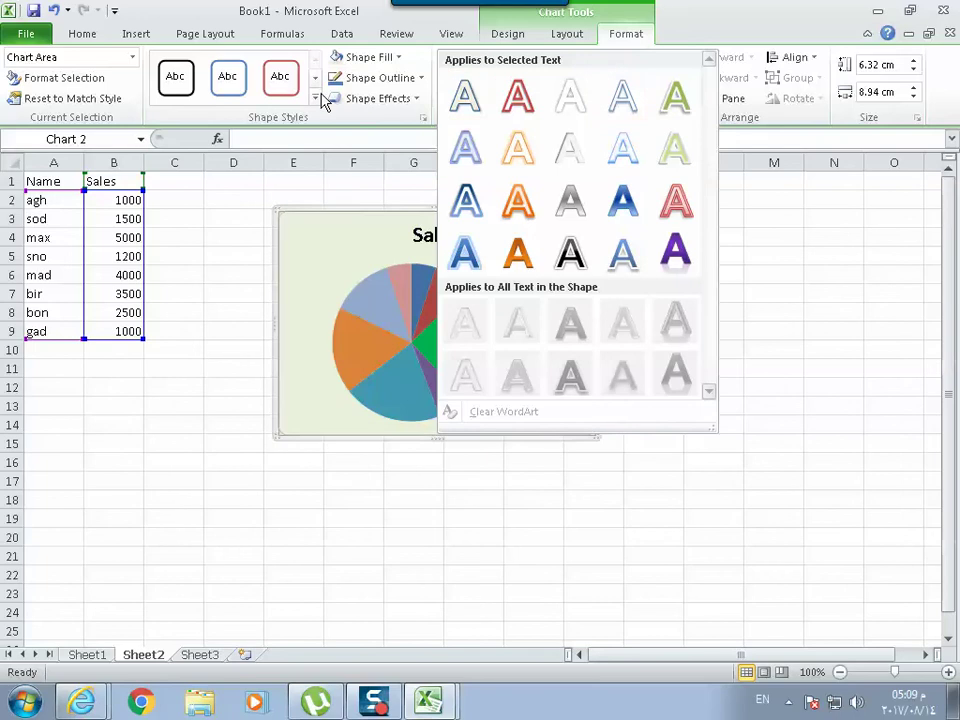
click(500, 34)
click(502, 33)
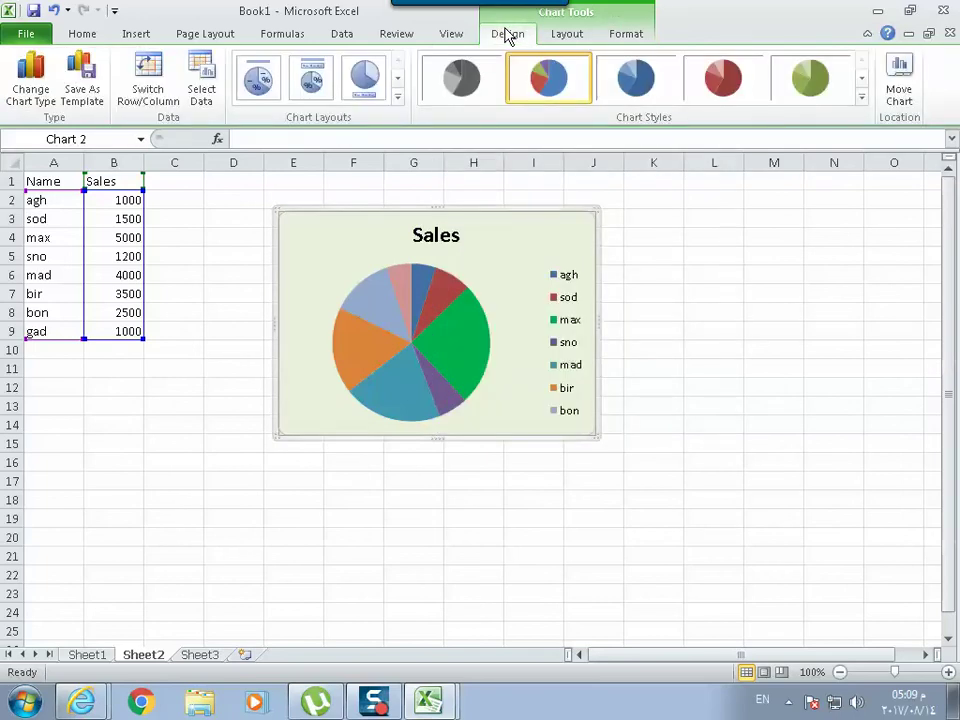
click(857, 103)
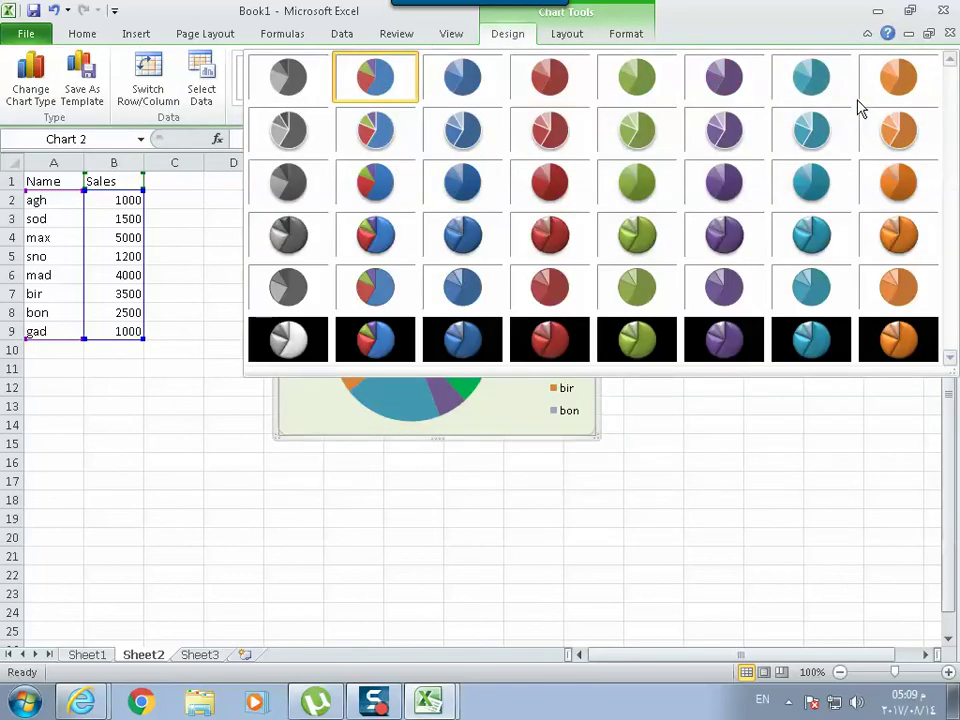
click(585, 335)
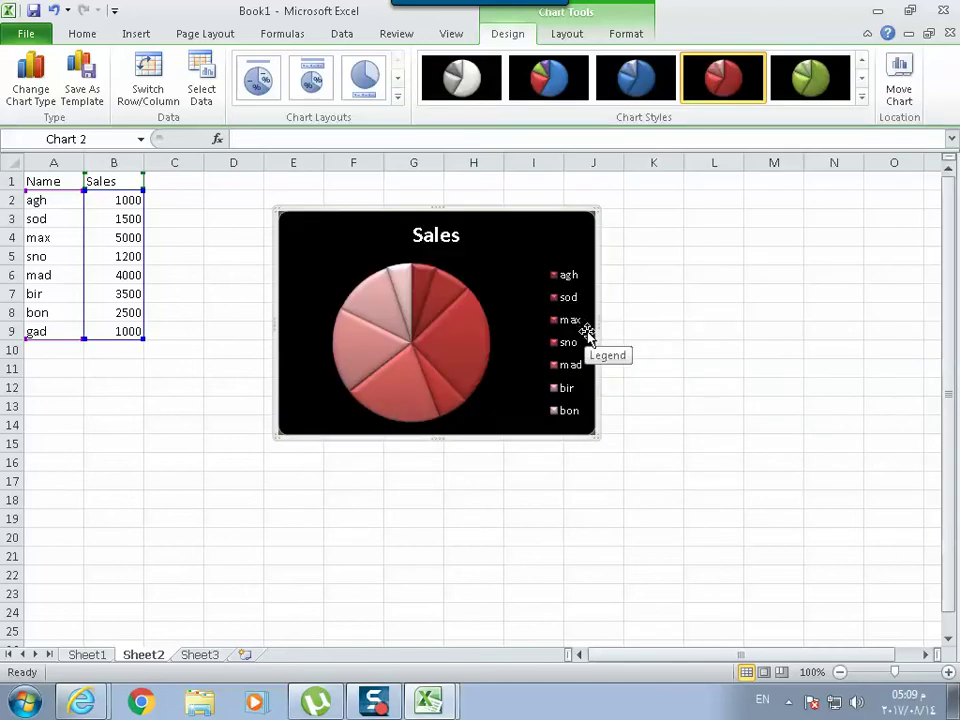
key(ctrl+z)
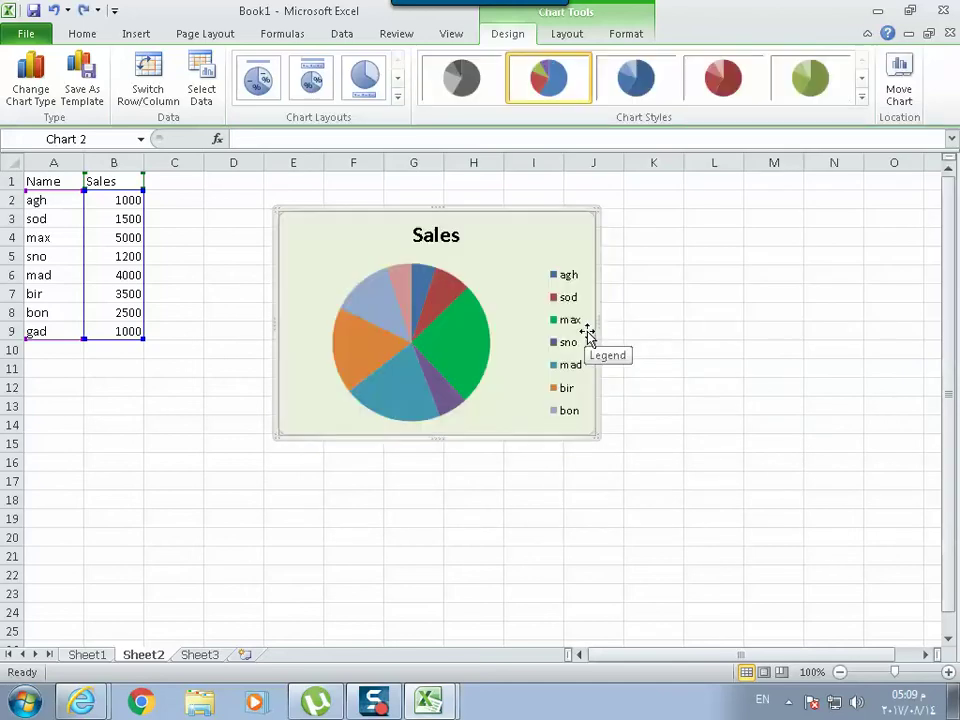
Pull the max slice out of the pie, then undo to set it back
click(468, 335)
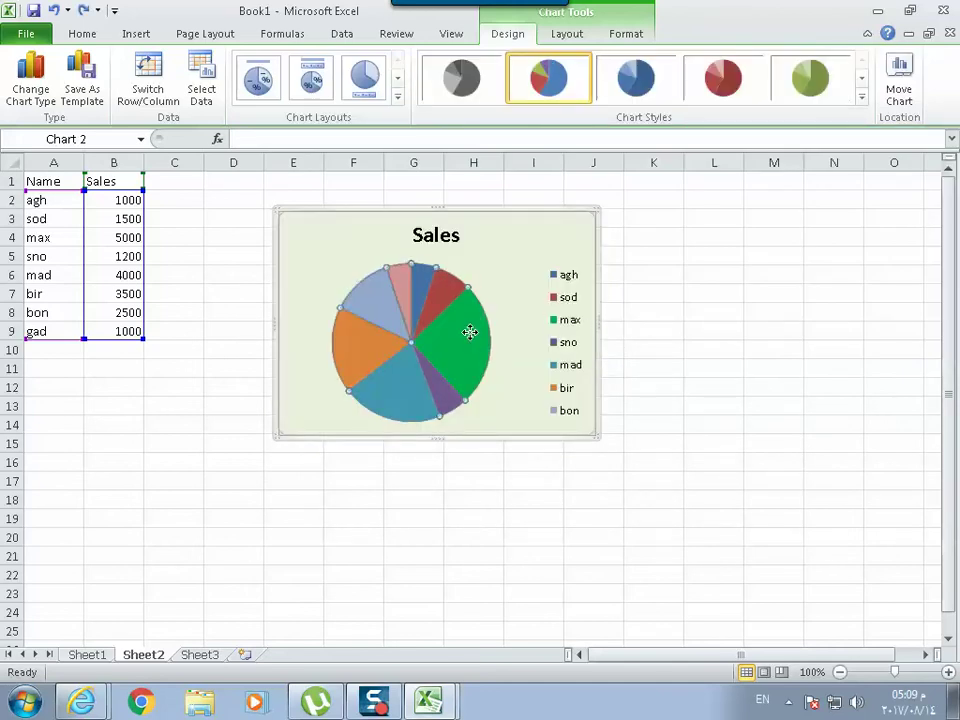
drag(469, 337, 492, 338)
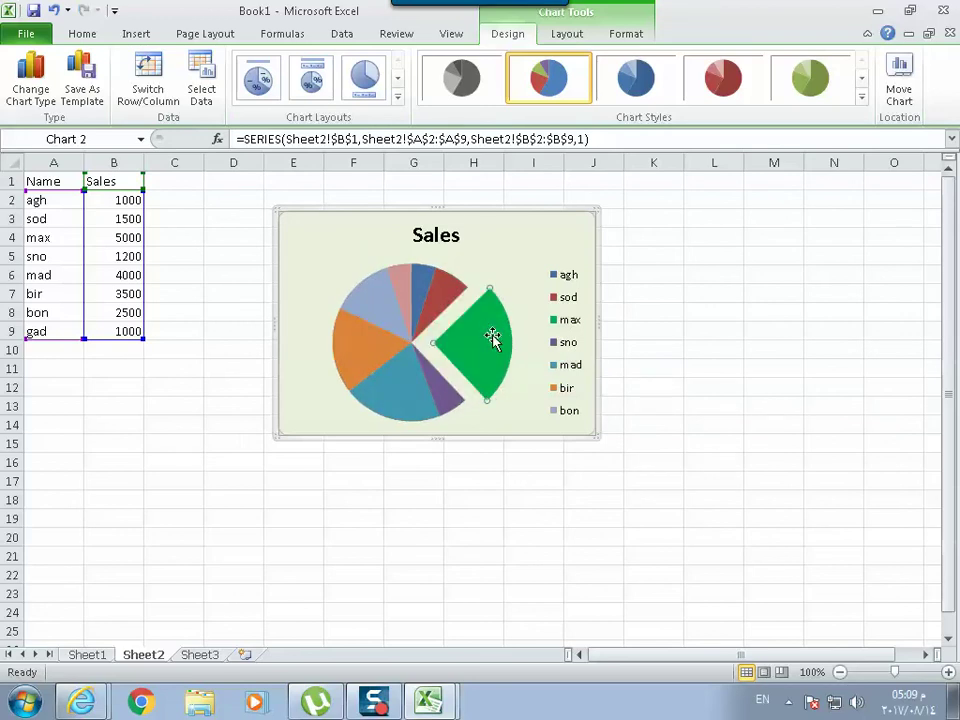
key(ctrl+z)
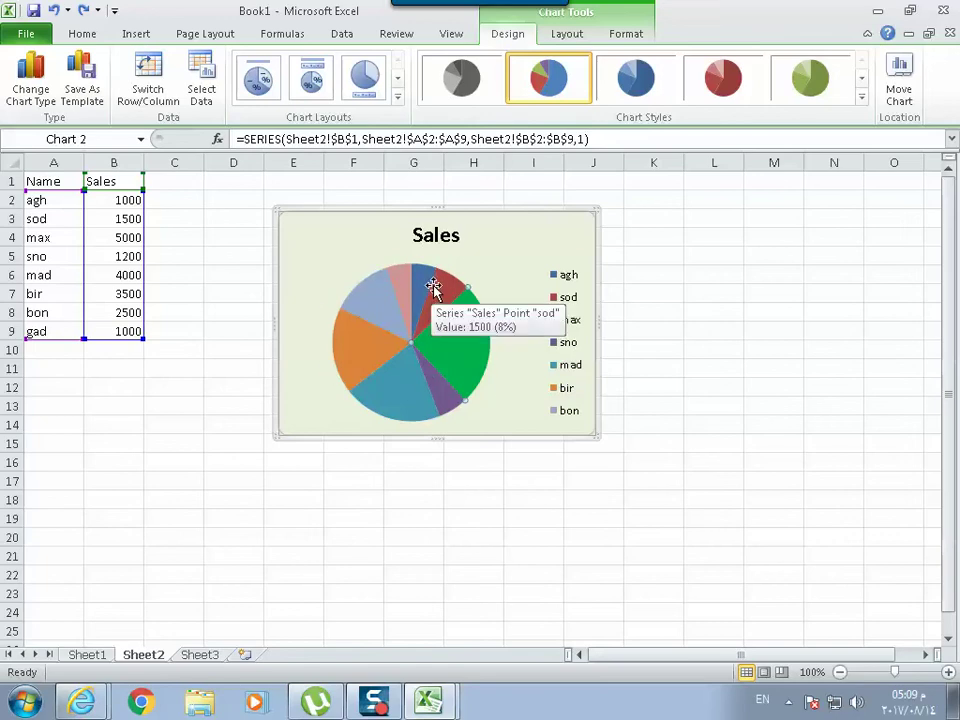
On Sheet3, change the Expenses column chart into a line chart
click(209, 658)
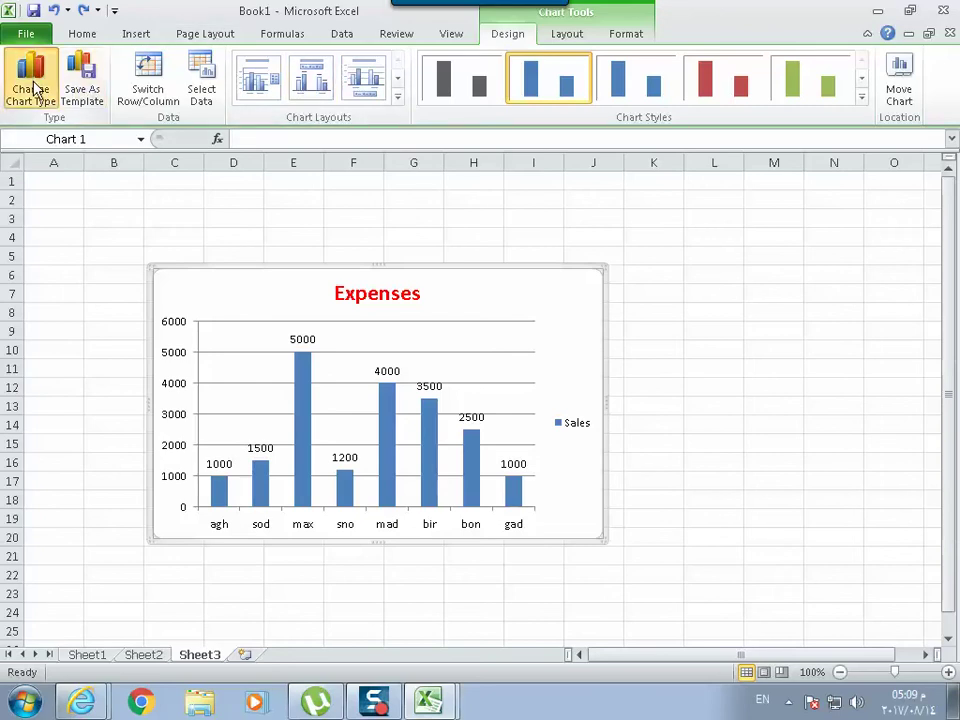
click(30, 90)
click(262, 180)
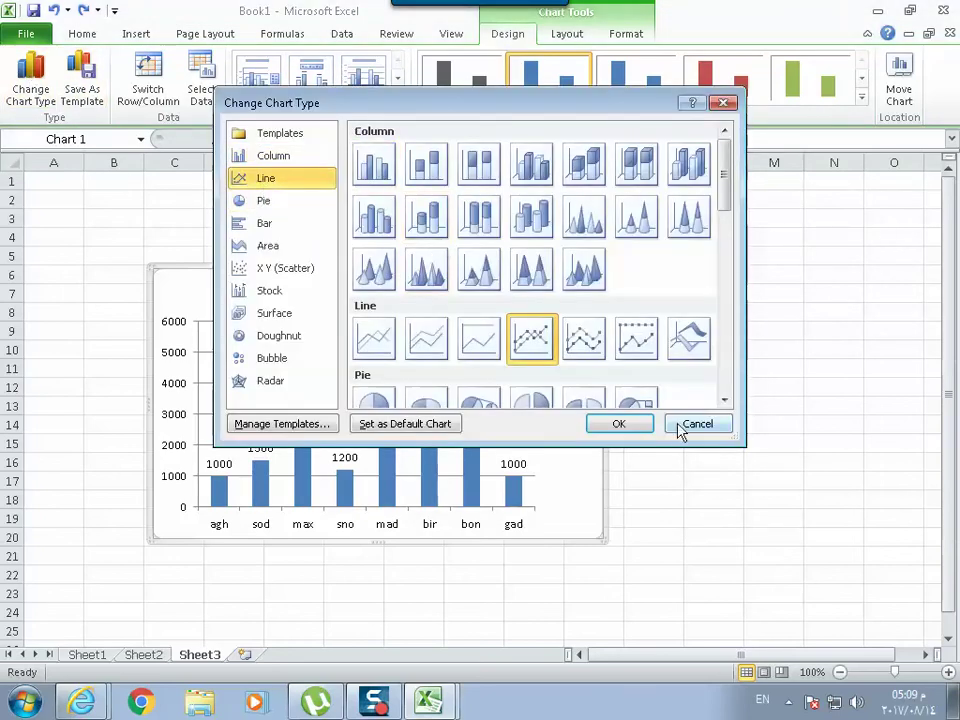
click(638, 428)
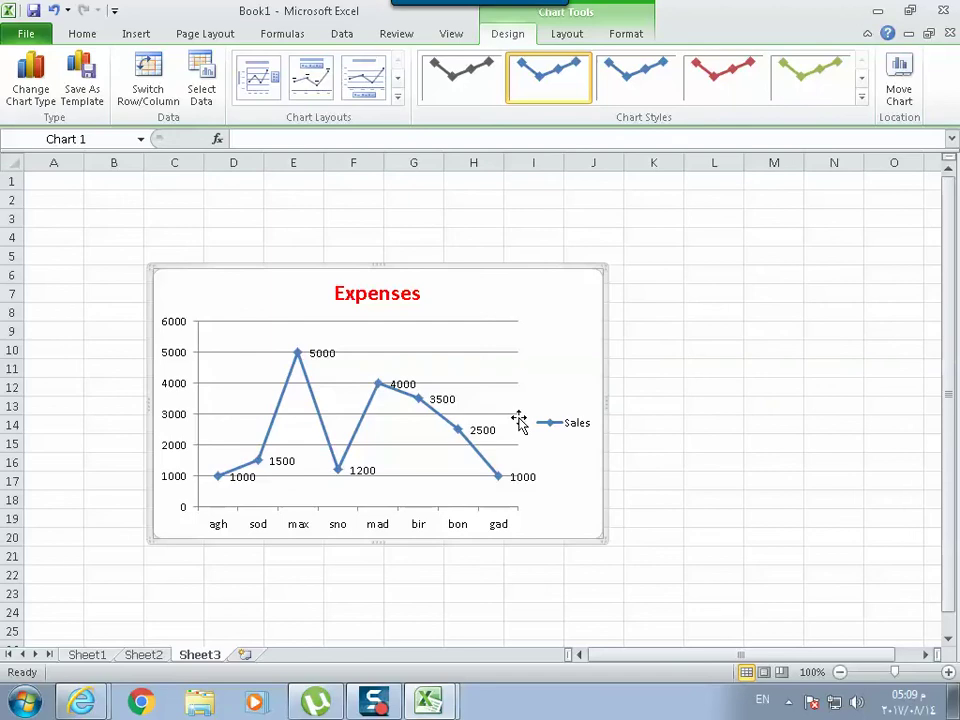
Set the Sales series line outline colour to red
click(318, 411)
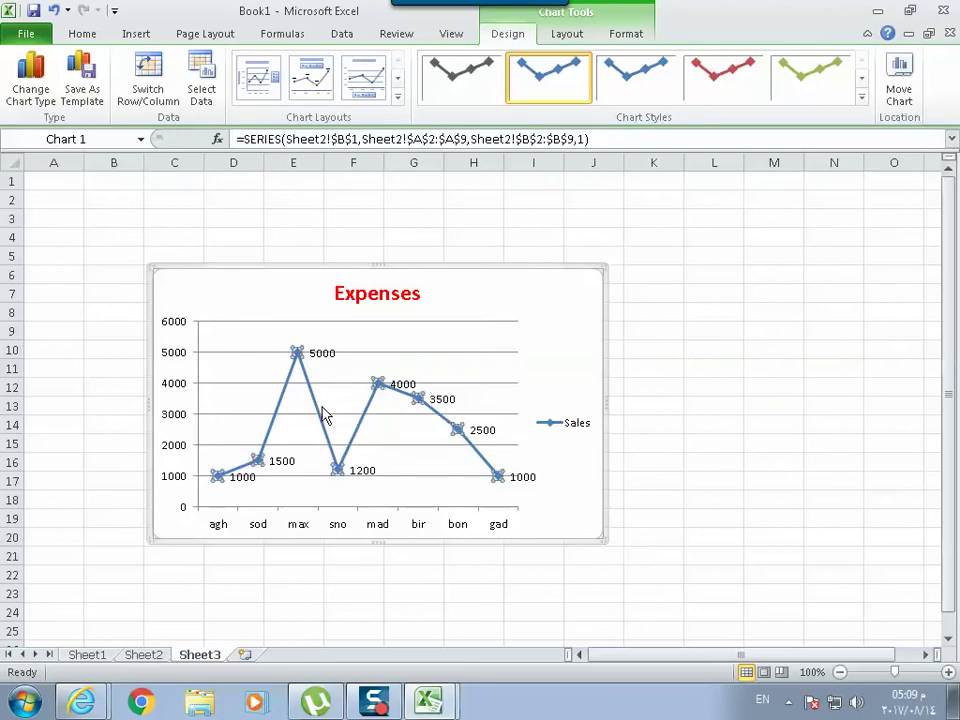
click(620, 38)
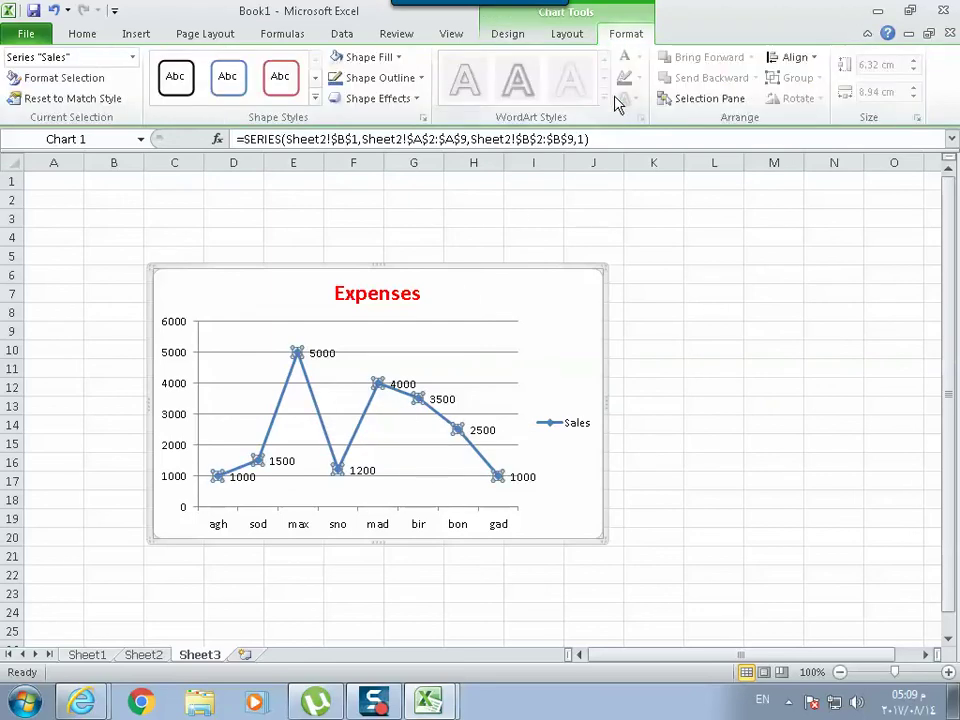
click(390, 58)
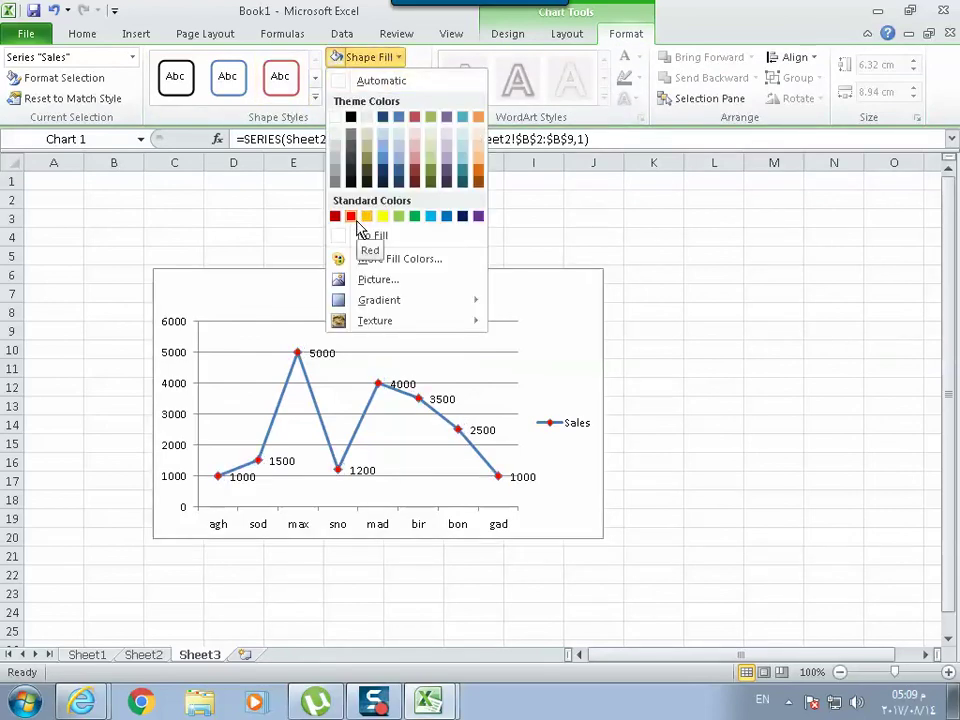
click(366, 60)
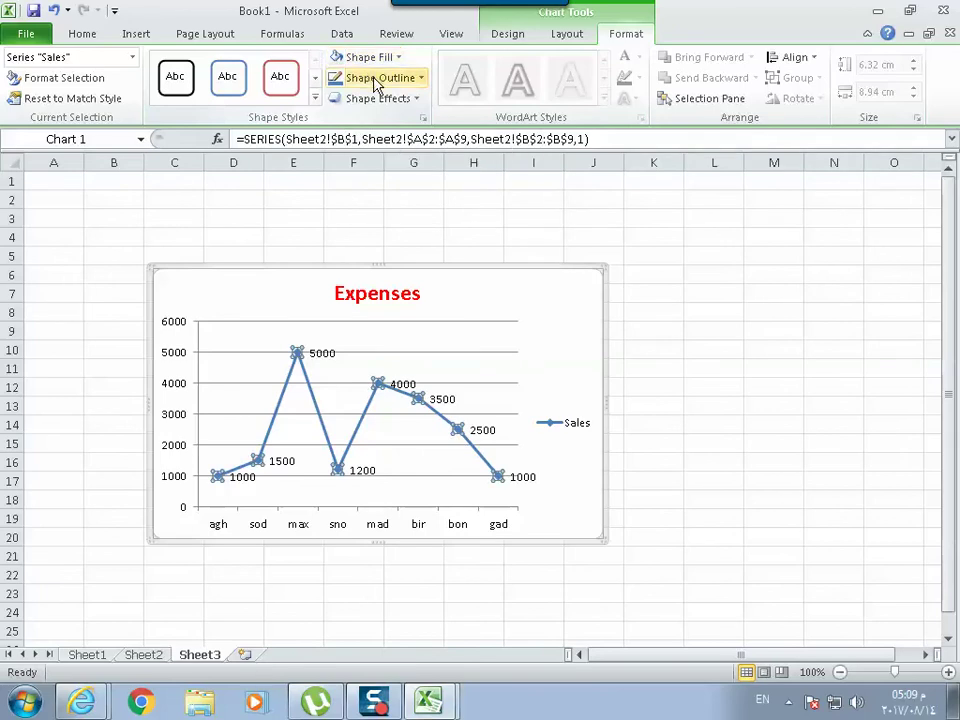
click(376, 80)
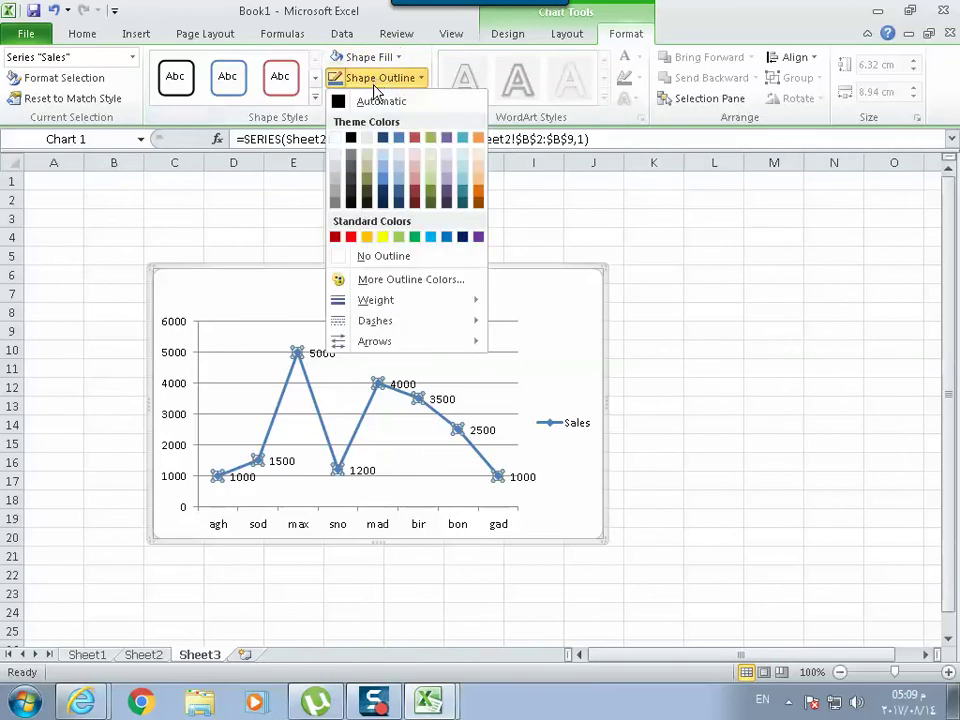
click(351, 237)
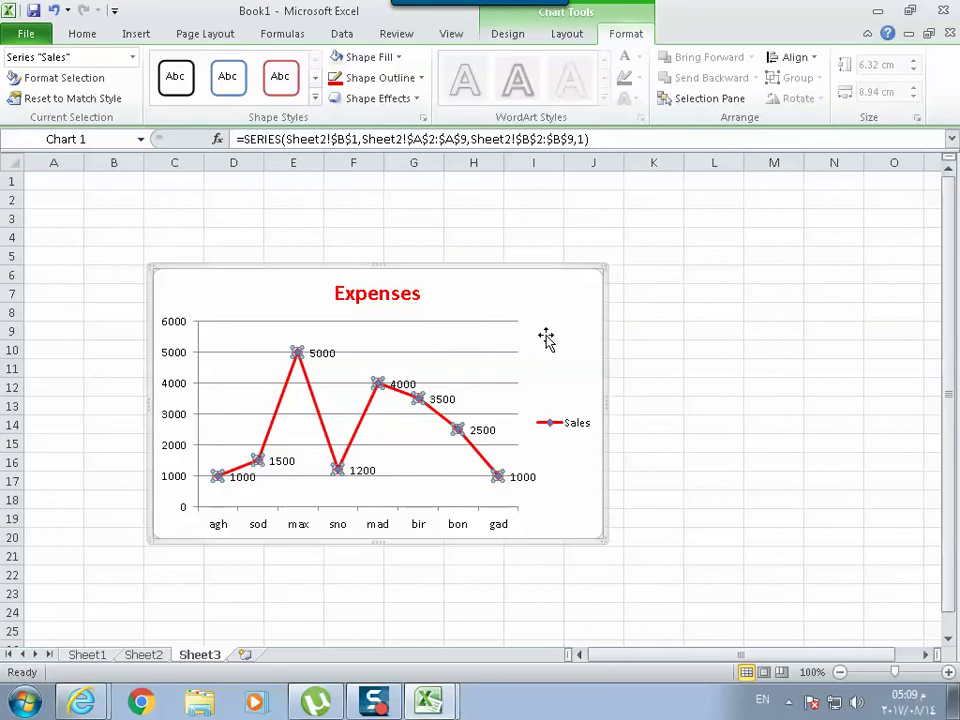
click(583, 304)
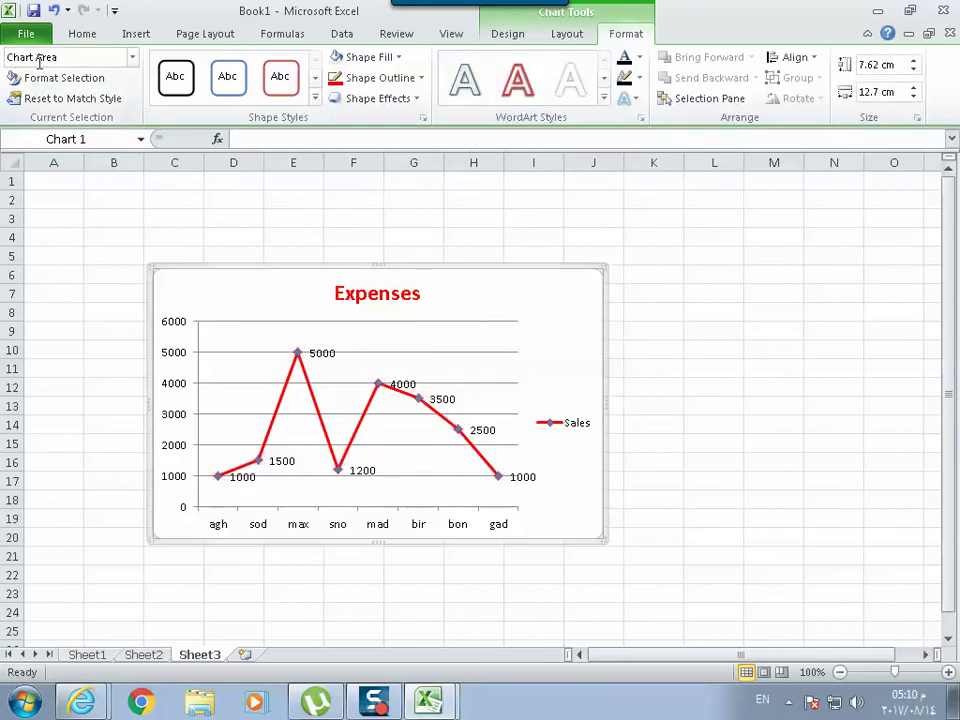
Fill the Expenses chart area with a light blue gradient variation
click(398, 57)
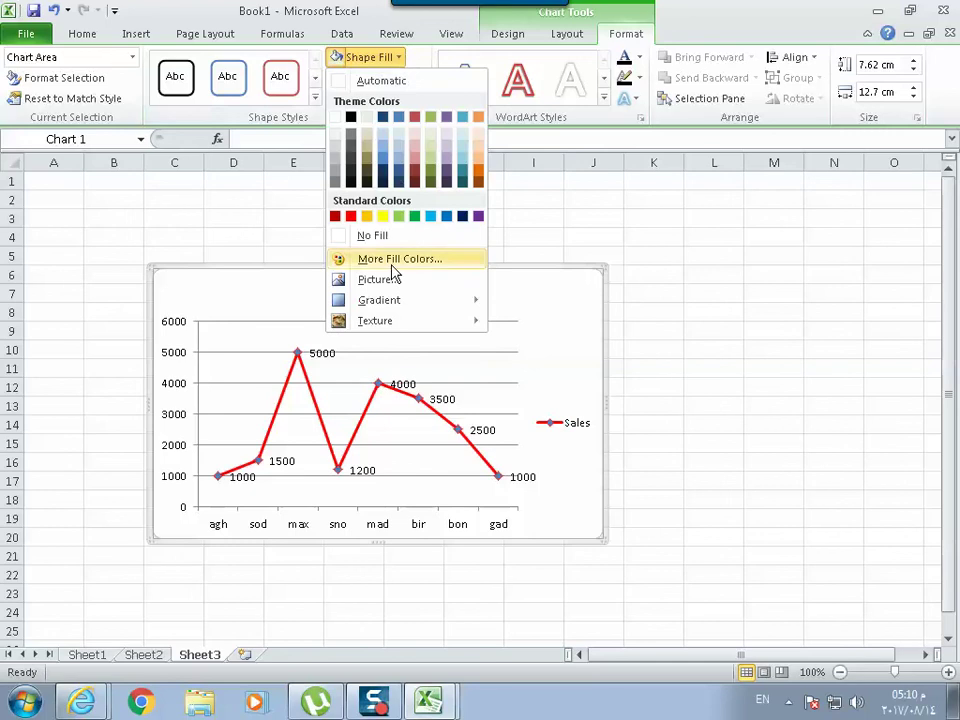
mouse_move(410, 300)
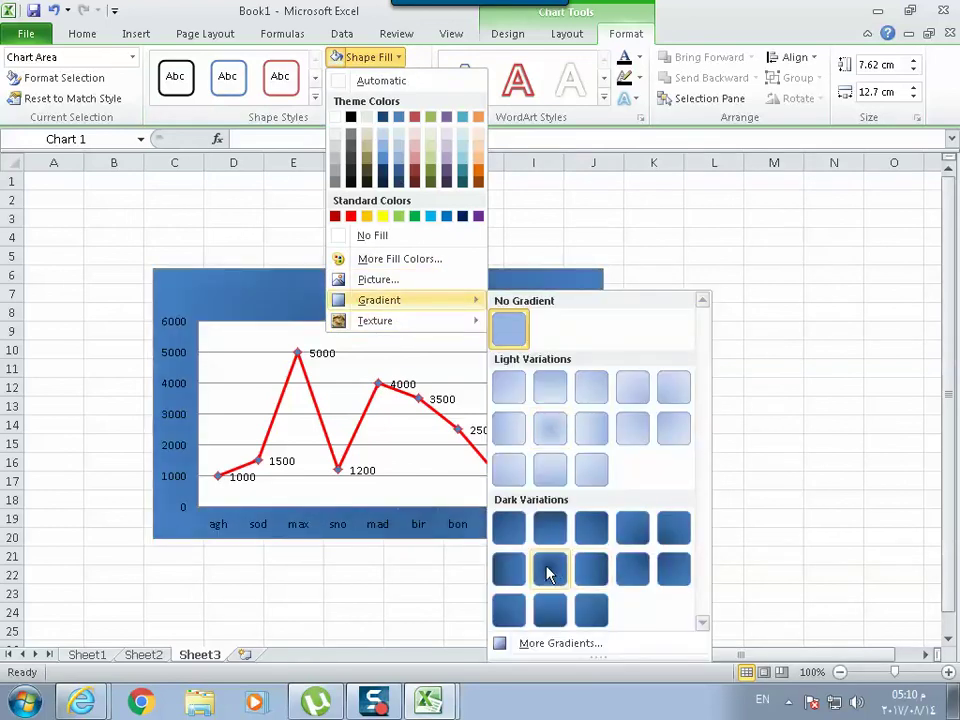
click(553, 430)
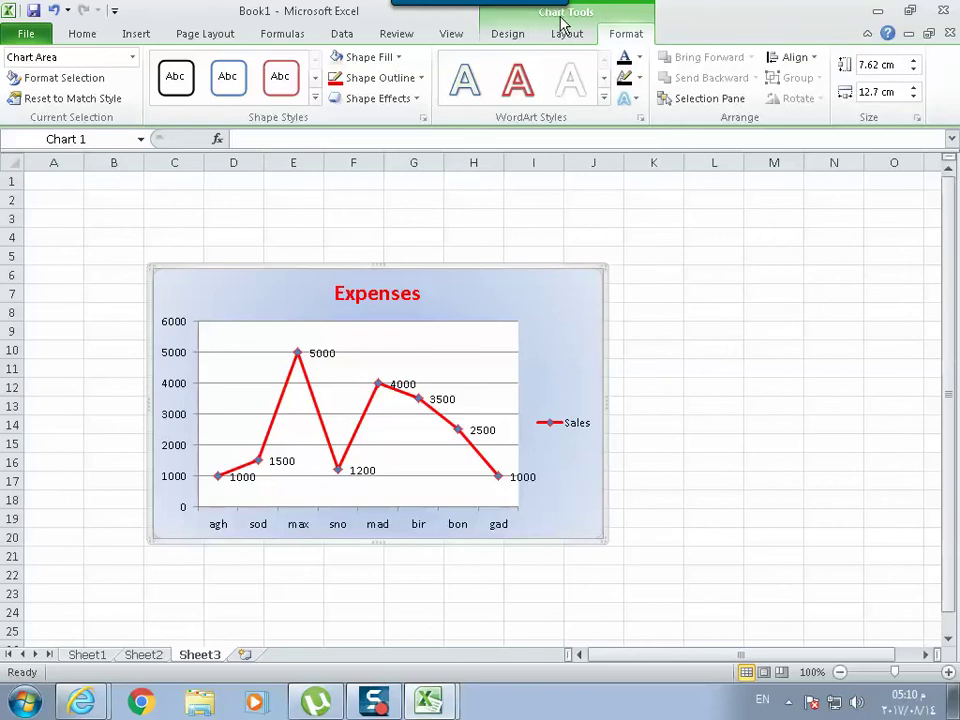
click(785, 706)
right_click(764, 597)
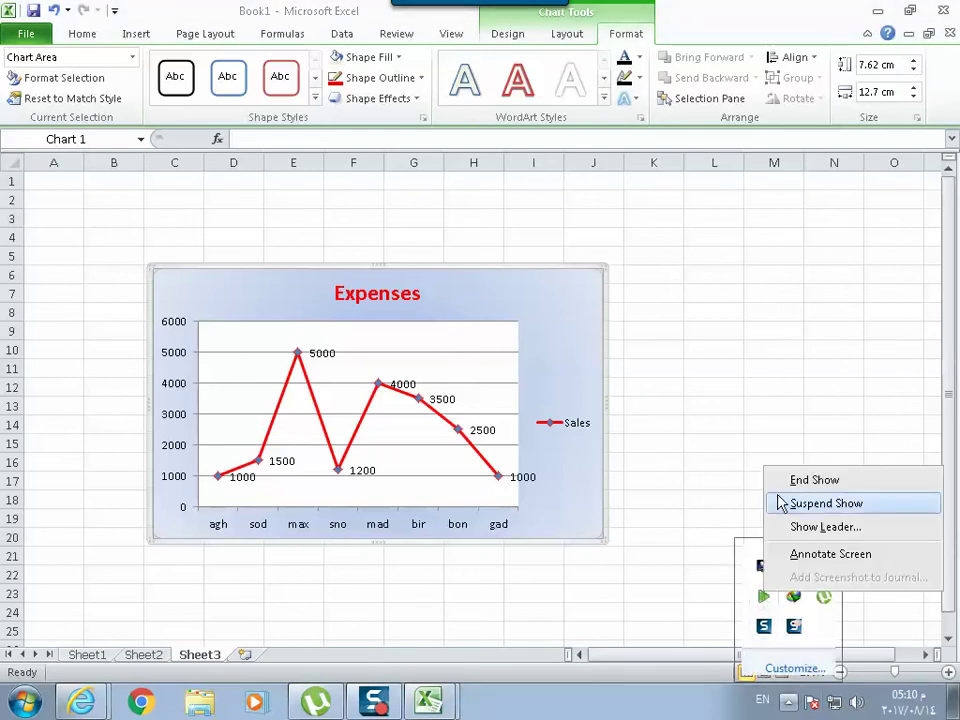
click(800, 503)
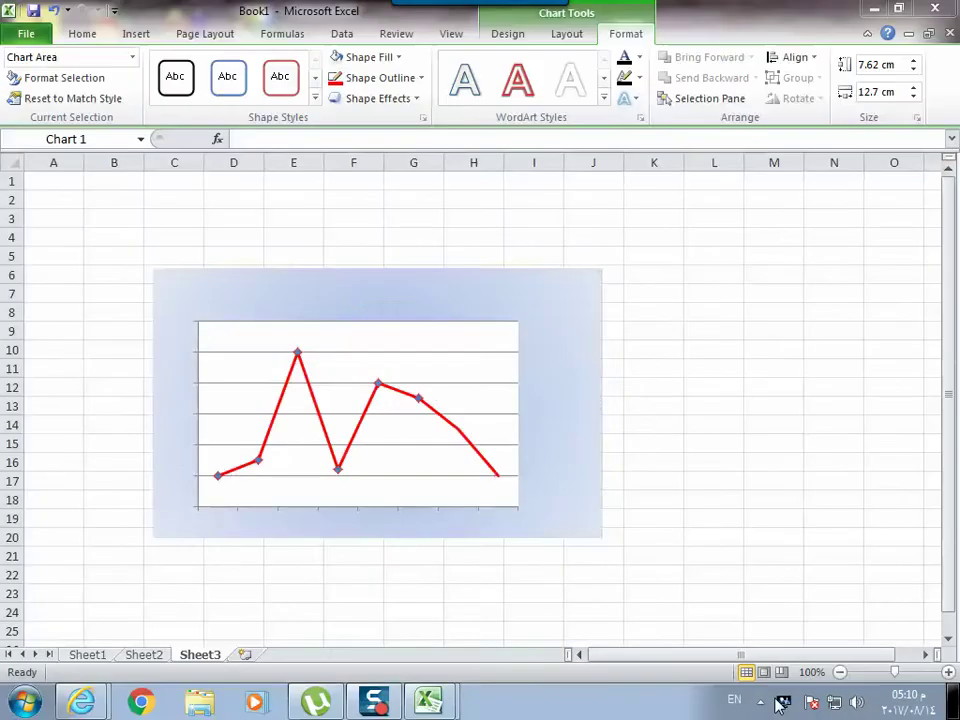
right_click(760, 706)
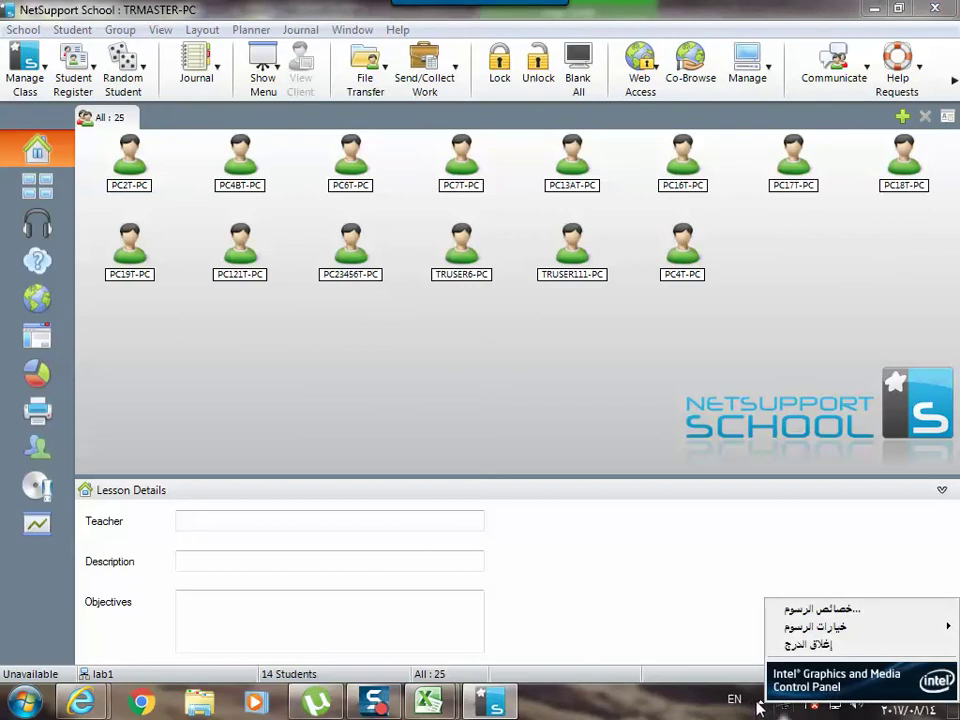
click(760, 703)
click(808, 604)
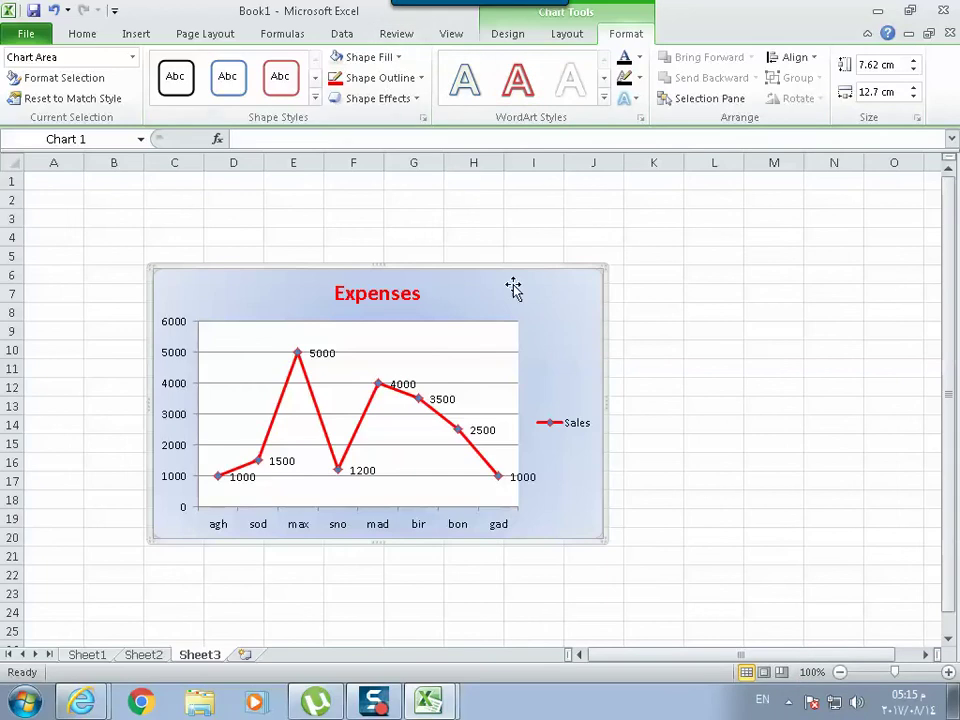
Deselect the Expenses chart and bring up the Page Layout ribbon options
click(671, 328)
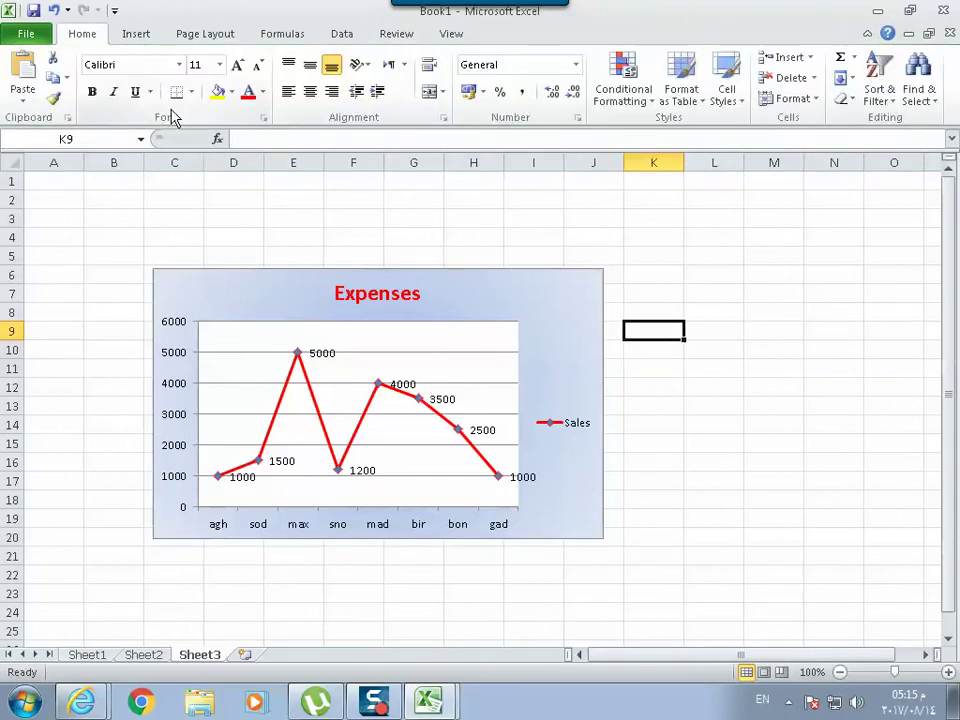
click(134, 34)
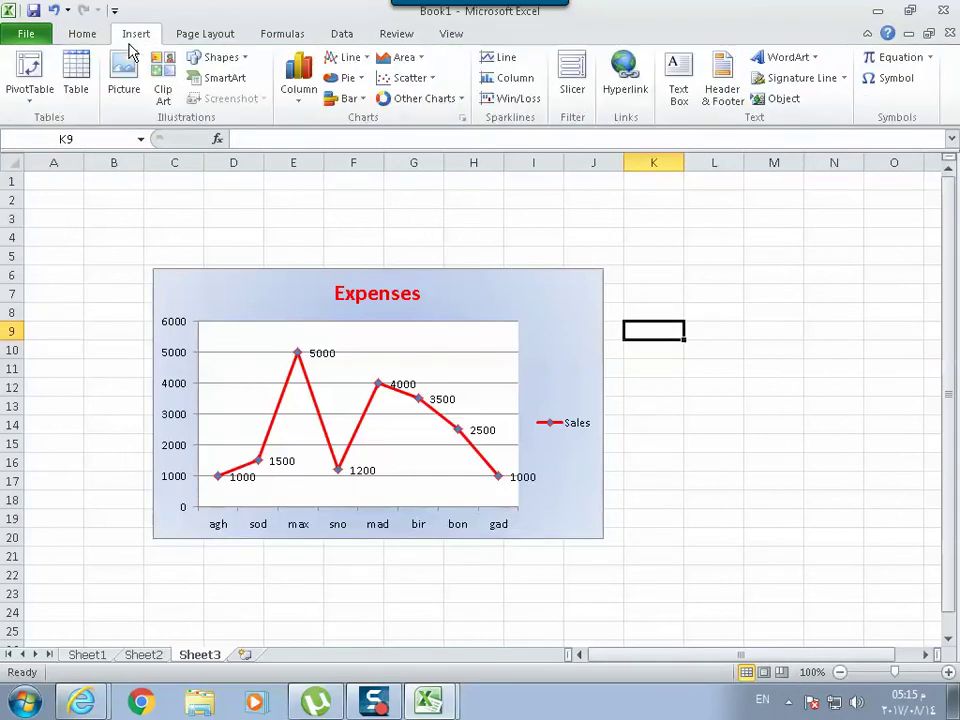
click(184, 35)
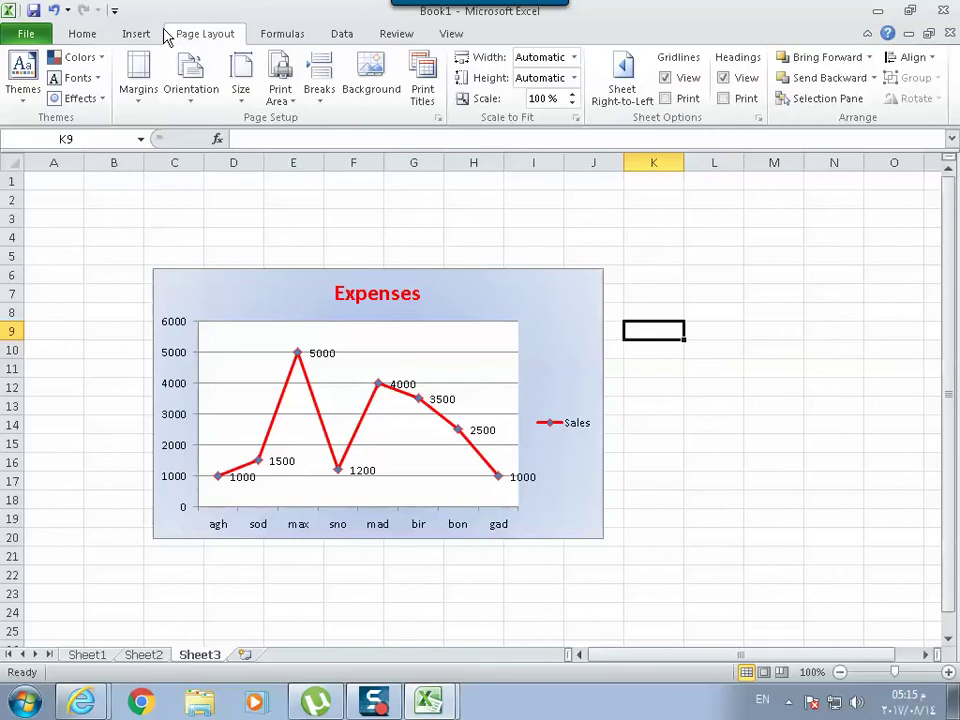
click(142, 35)
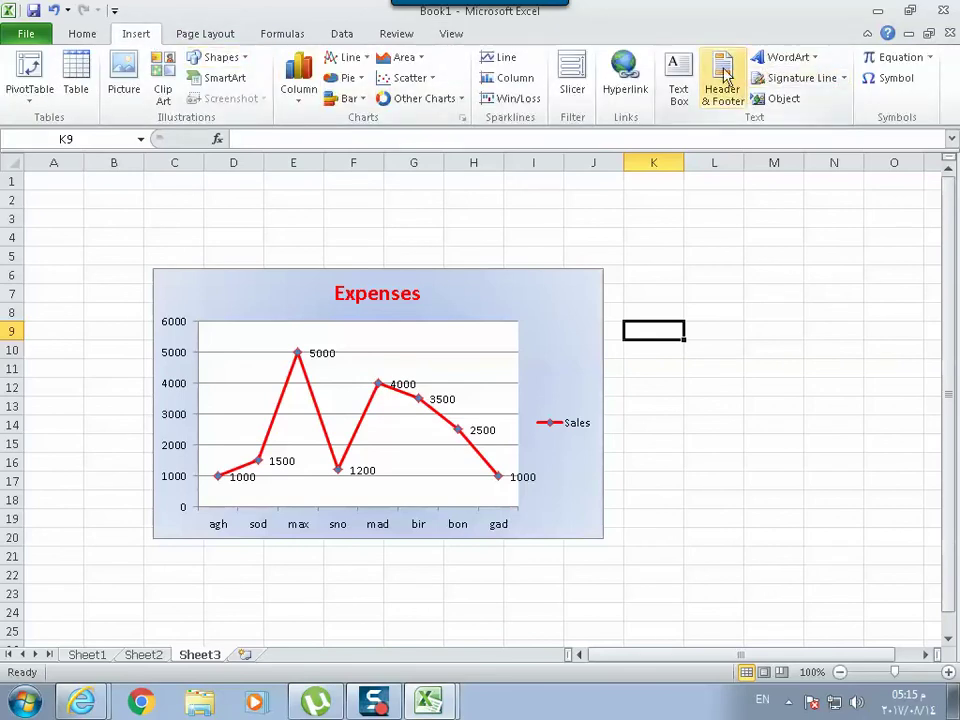
click(205, 34)
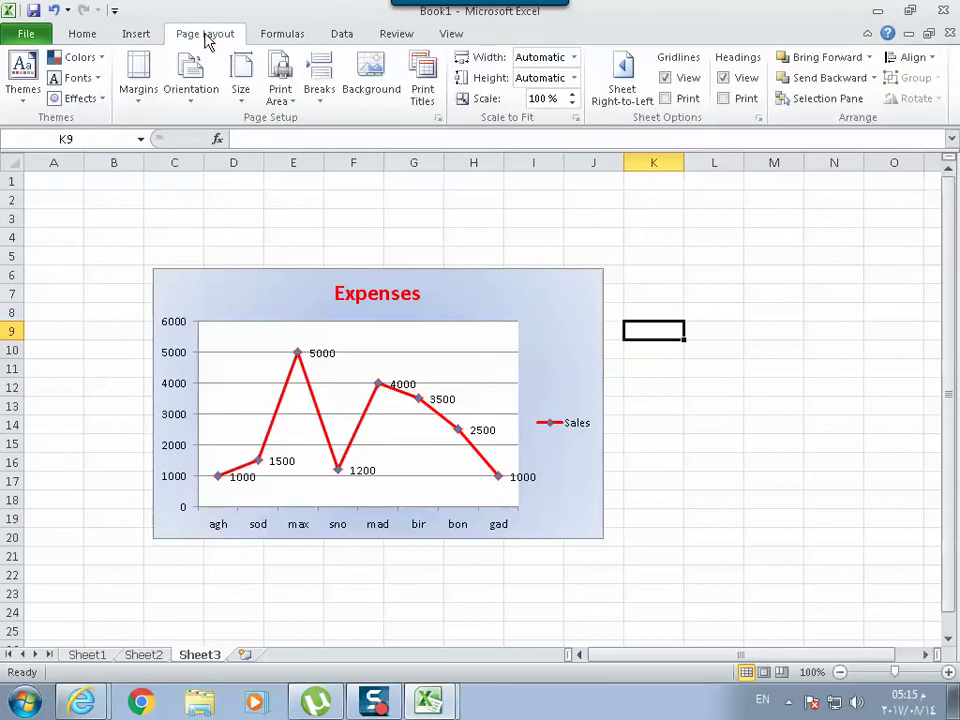
In Sales Report1, set custom margins to 1.9 cm top and bottom, 0.9 cm left and right
click(433, 703)
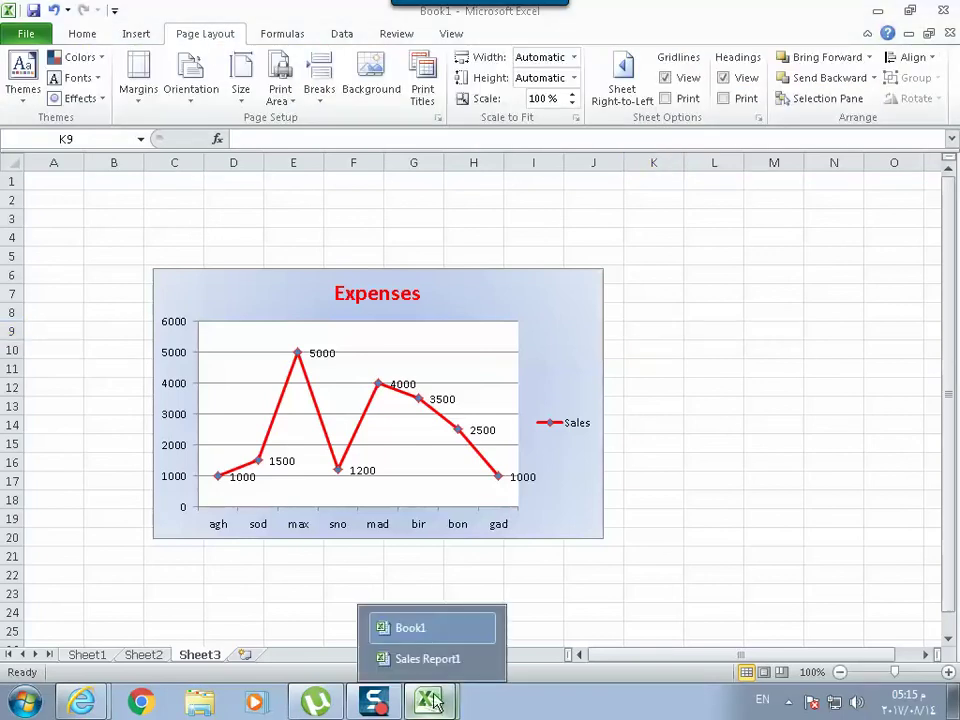
click(428, 658)
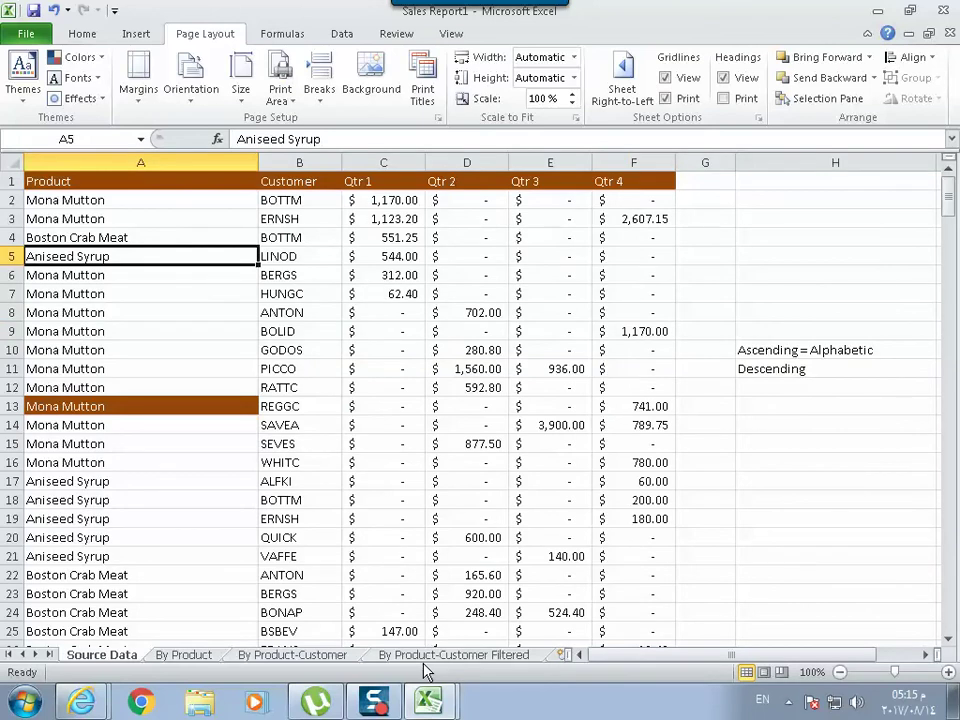
click(140, 112)
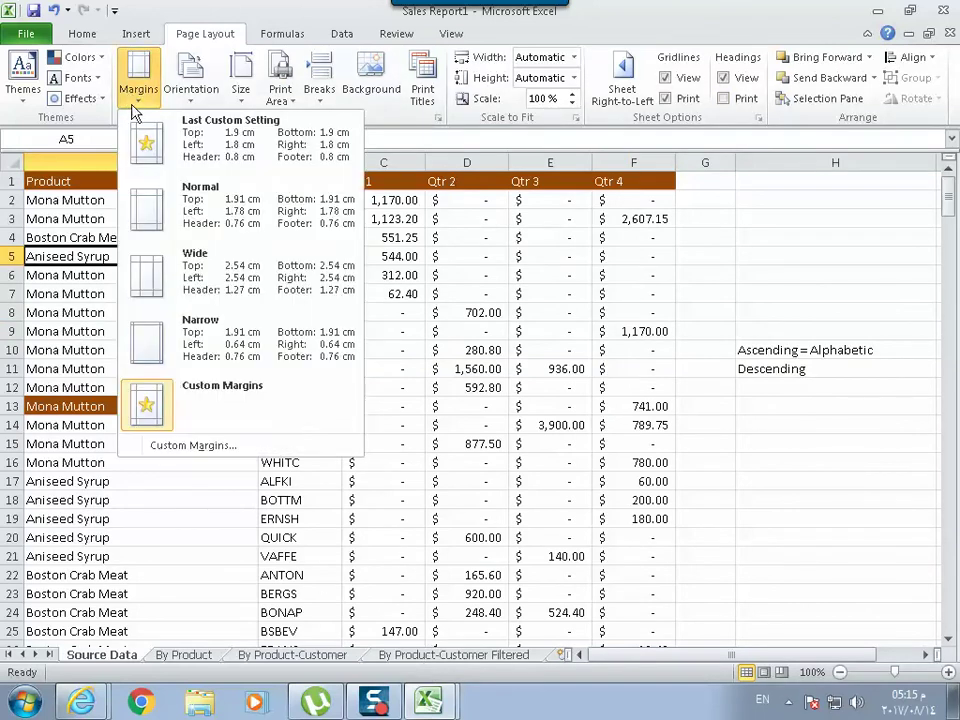
click(183, 446)
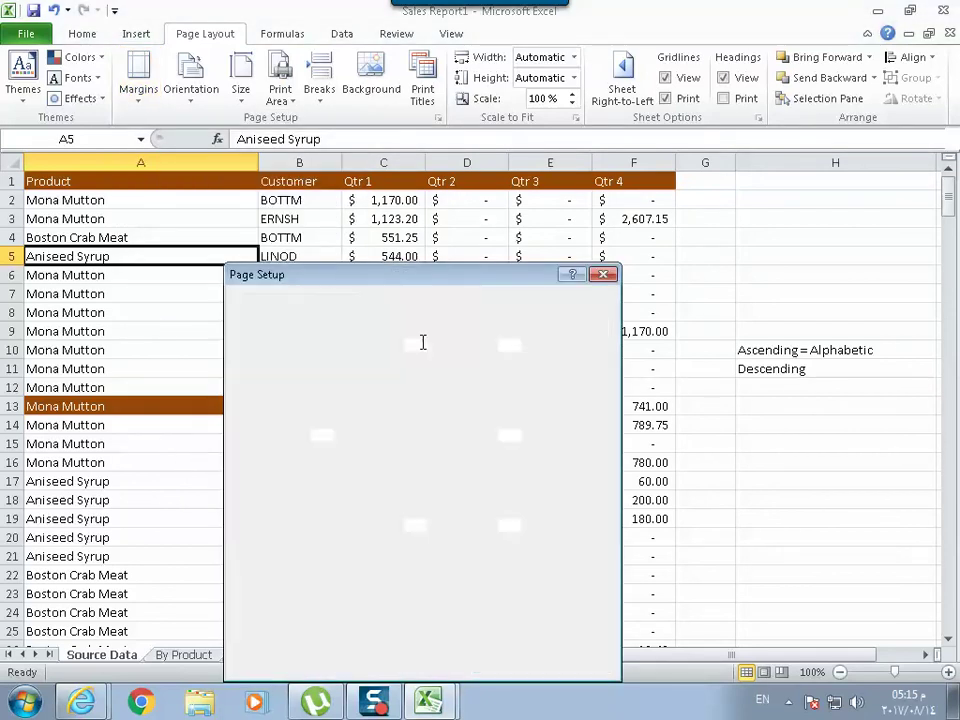
double_click(319, 440)
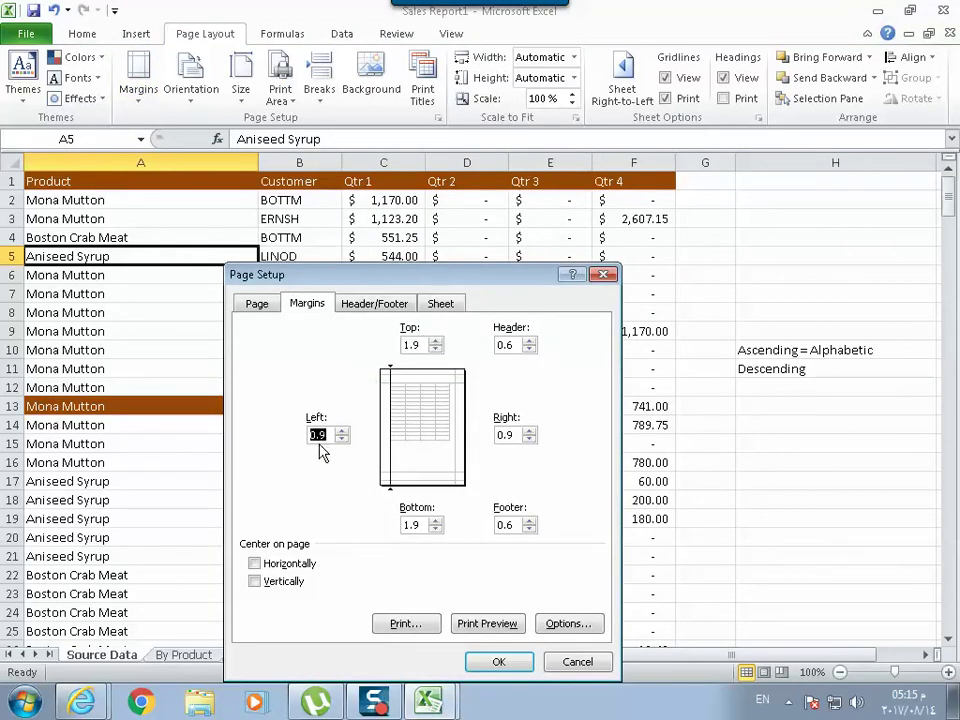
double_click(414, 525)
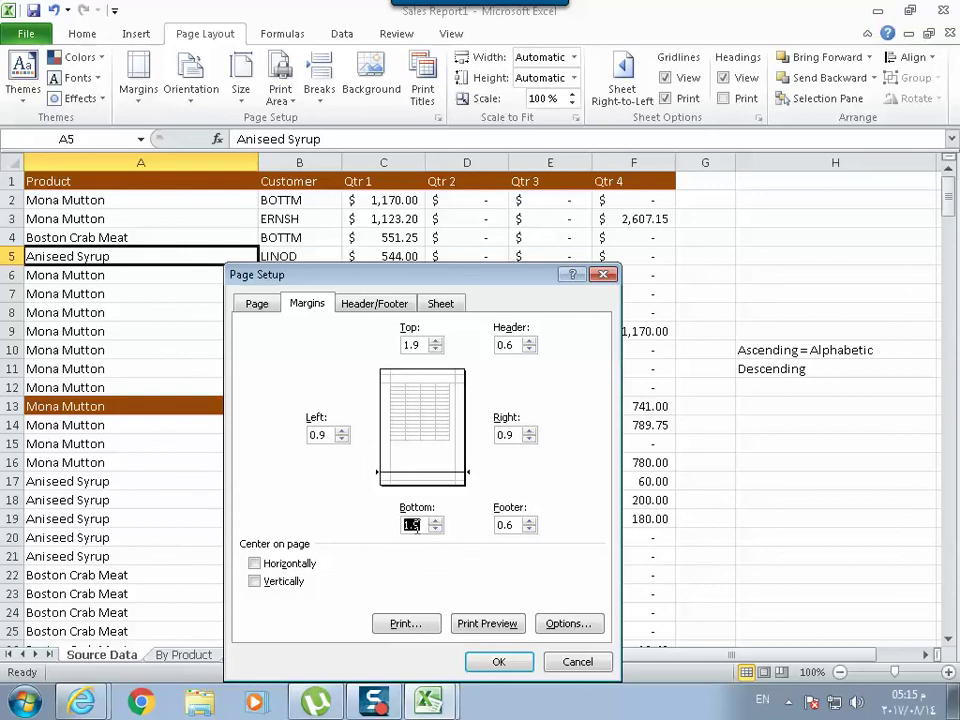
double_click(503, 435)
click(497, 662)
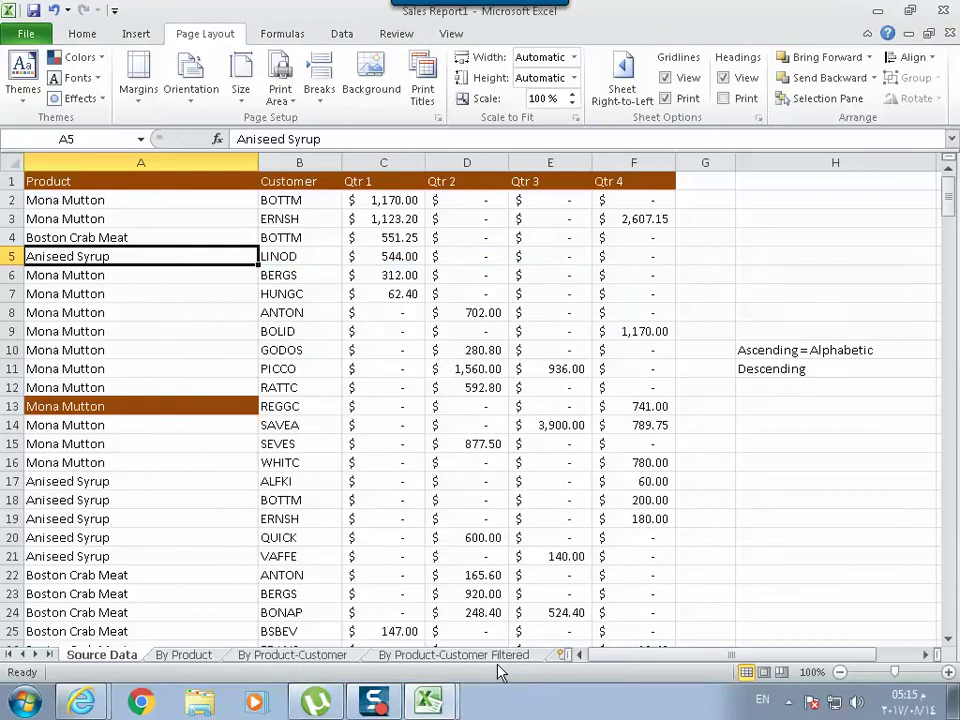
click(203, 90)
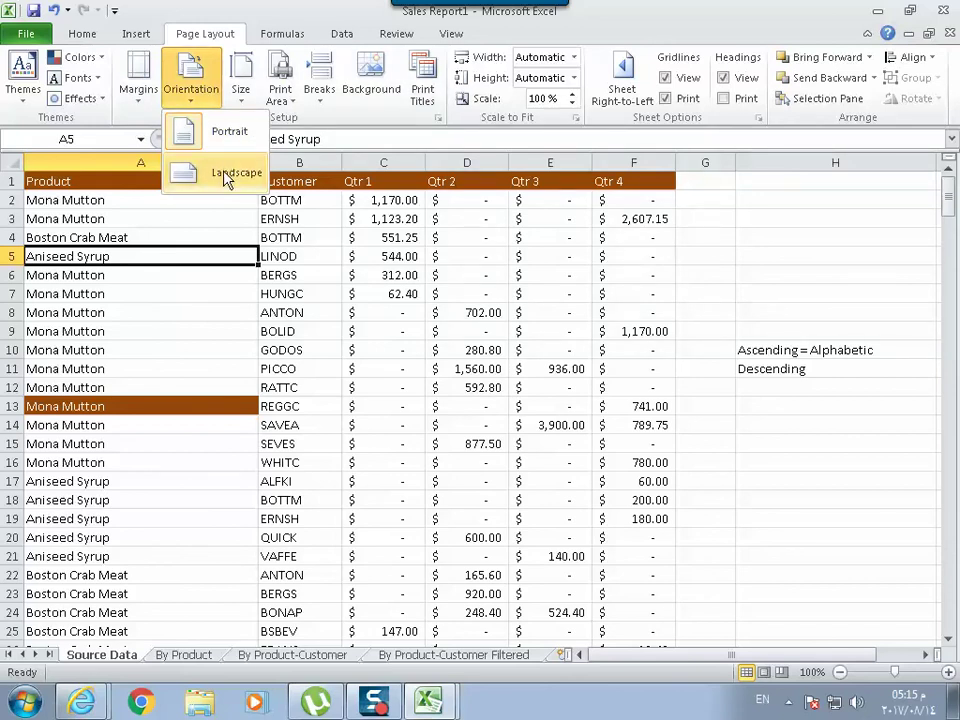
click(403, 405)
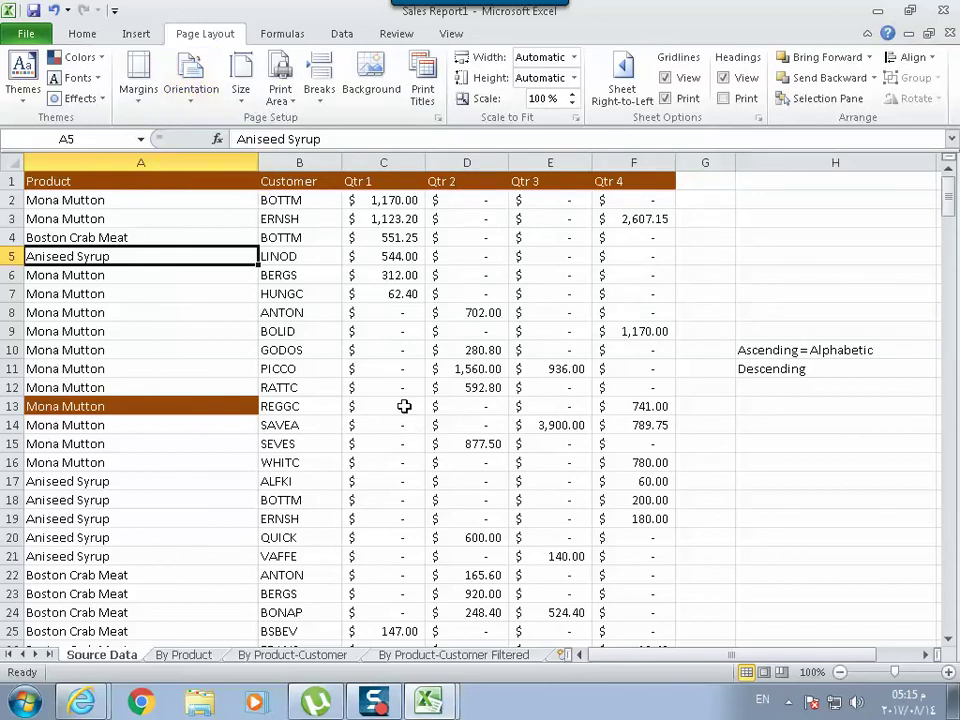
click(242, 95)
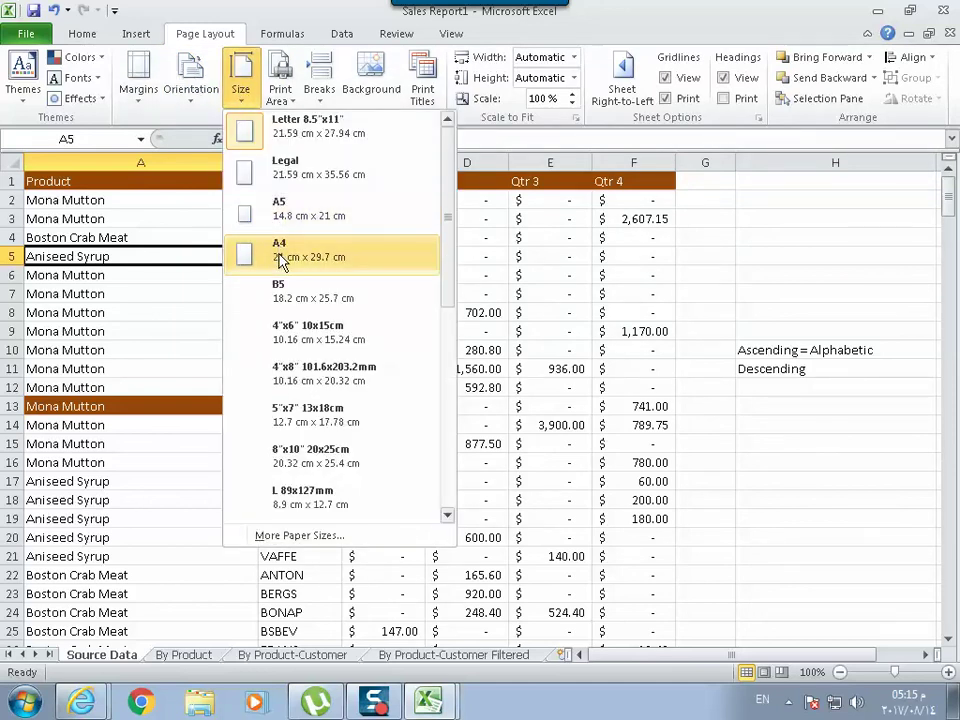
click(737, 452)
click(291, 104)
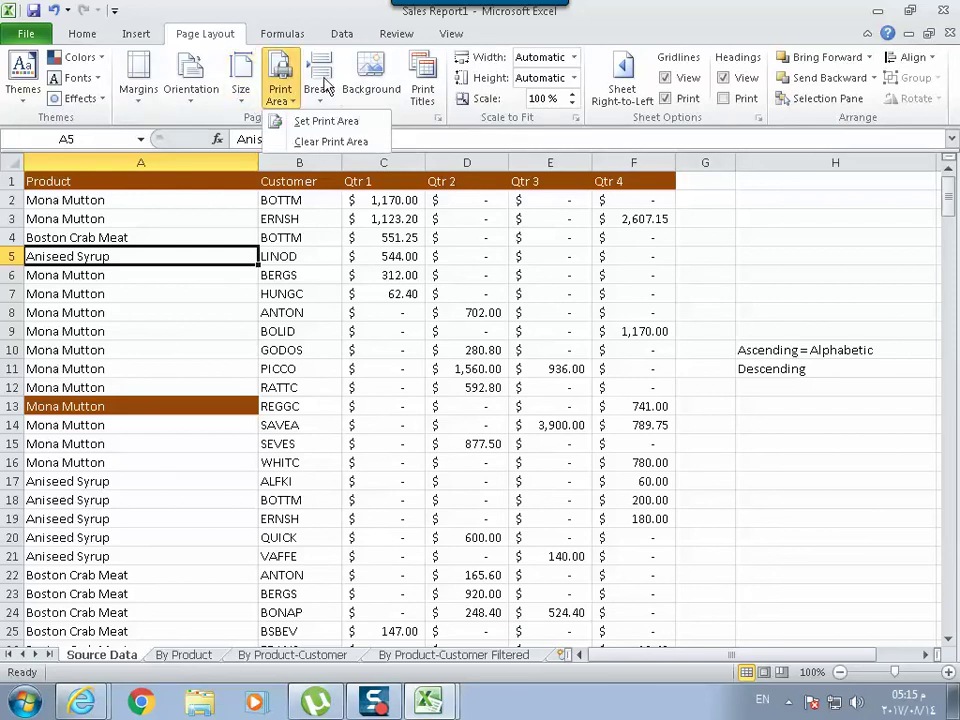
click(55, 253)
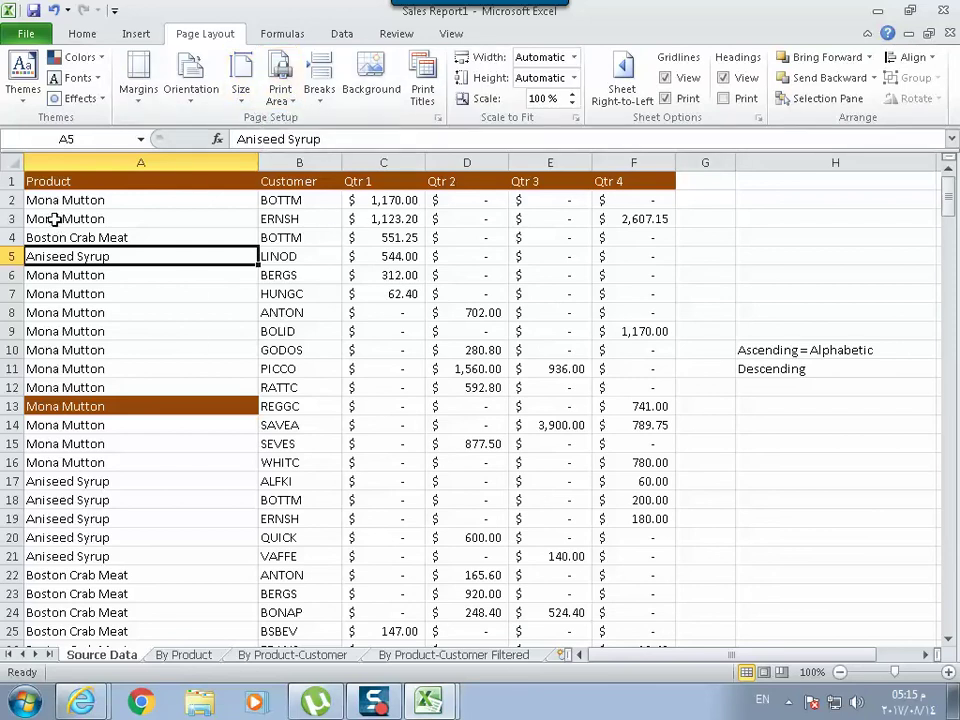
mouse_move(45, 200)
mouse_down()
mouse_move(563, 387)
mouse_move(658, 394)
mouse_up()
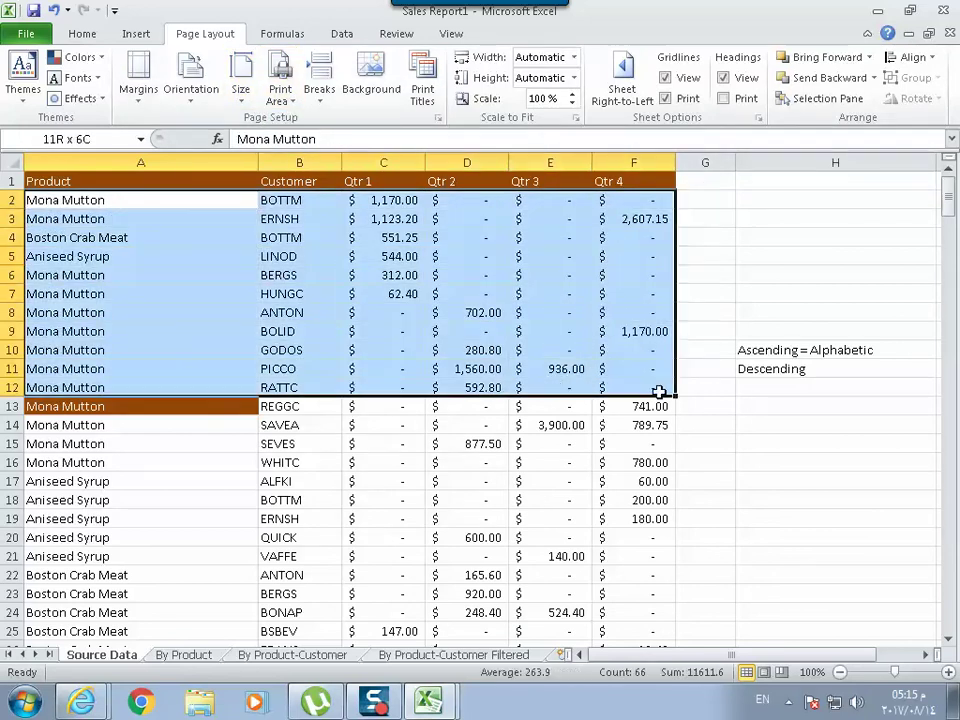
click(282, 102)
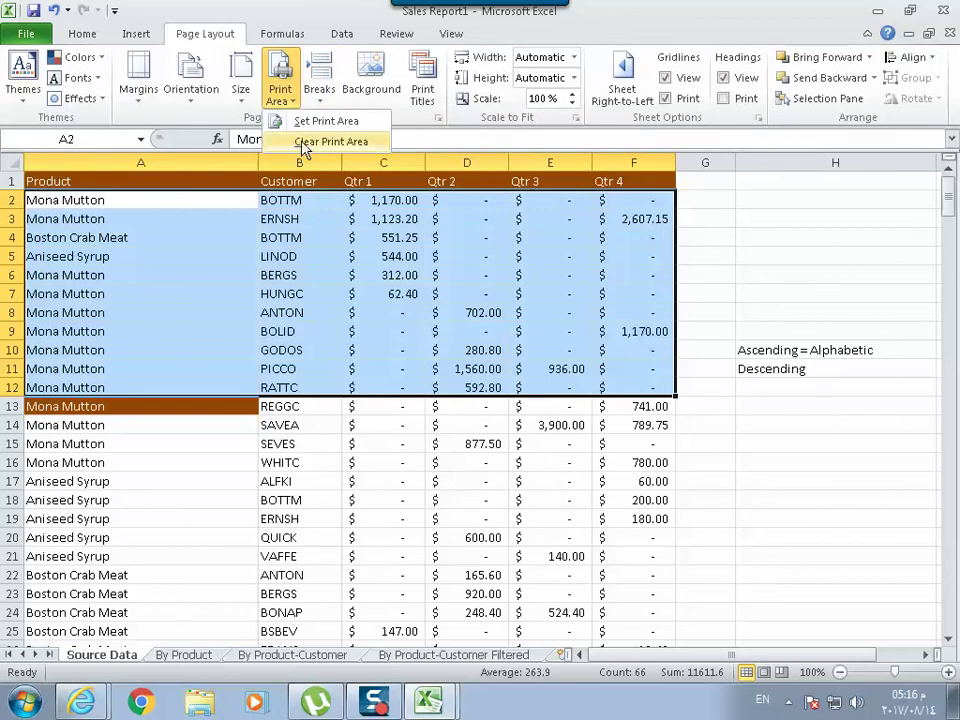
click(302, 121)
click(550, 500)
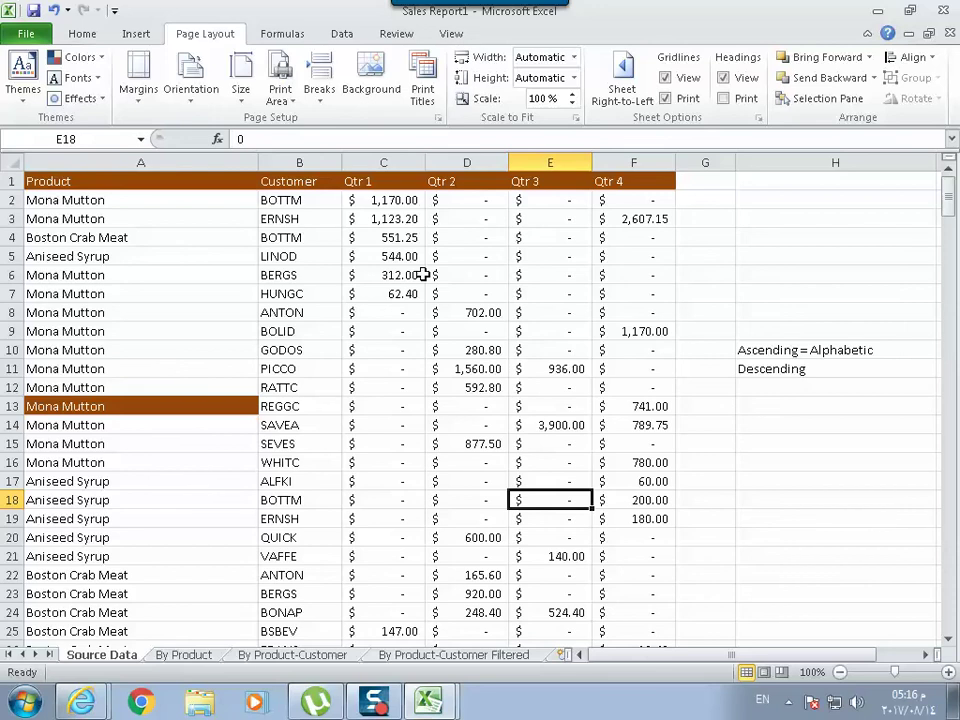
click(279, 100)
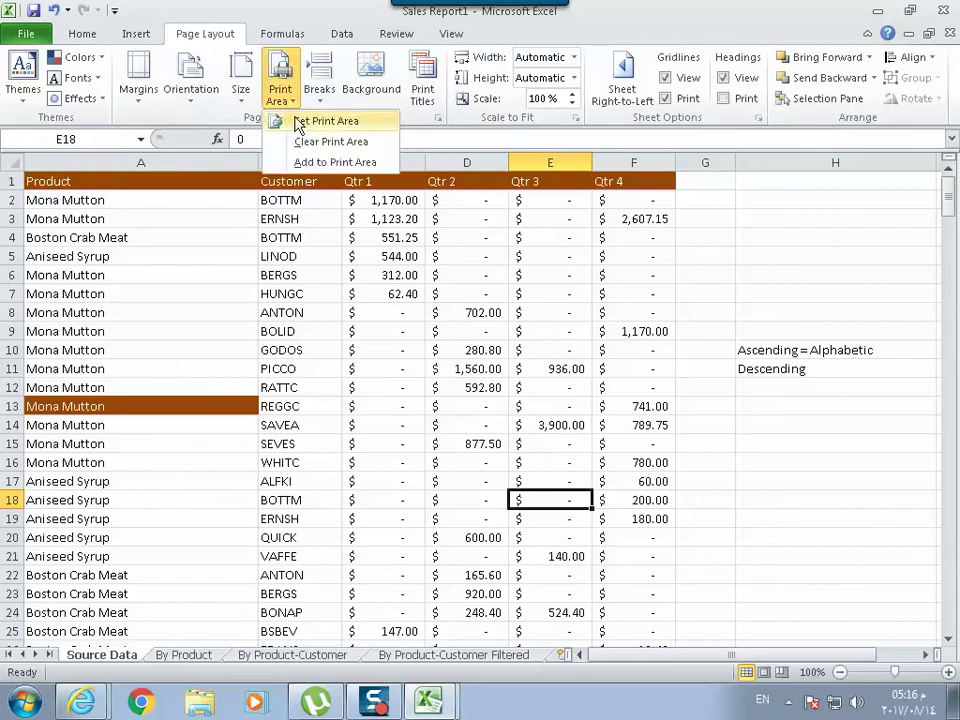
click(300, 141)
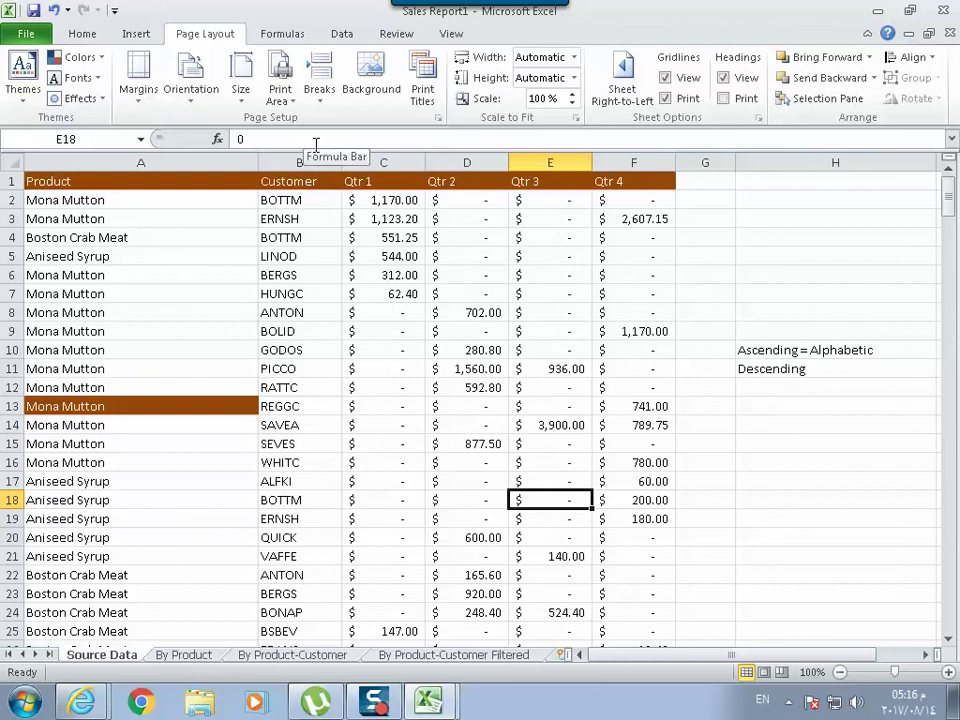
click(374, 318)
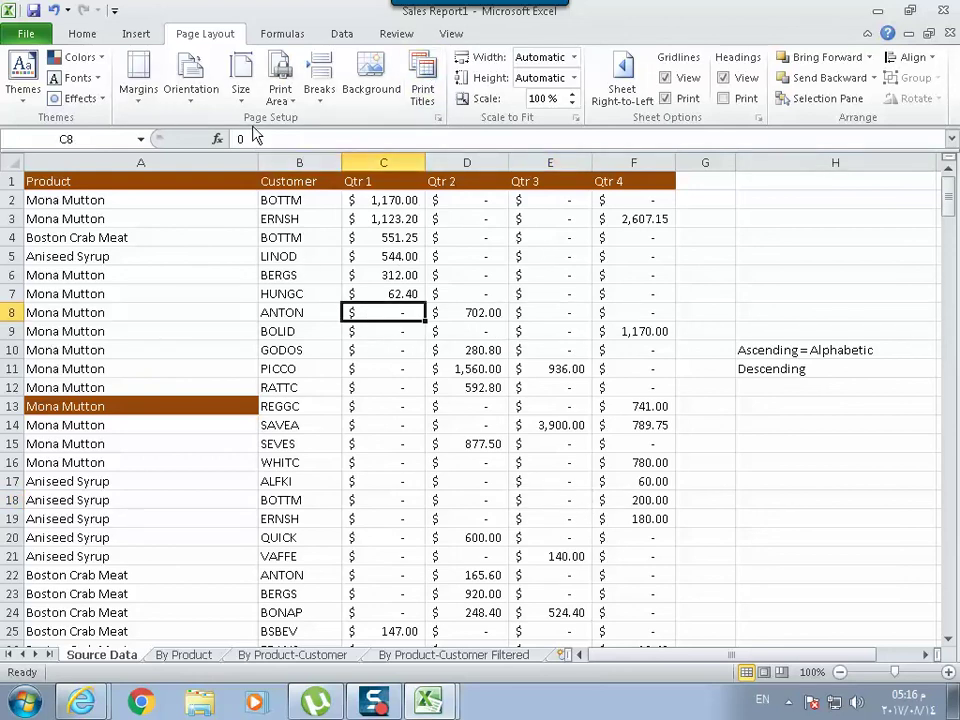
click(22, 33)
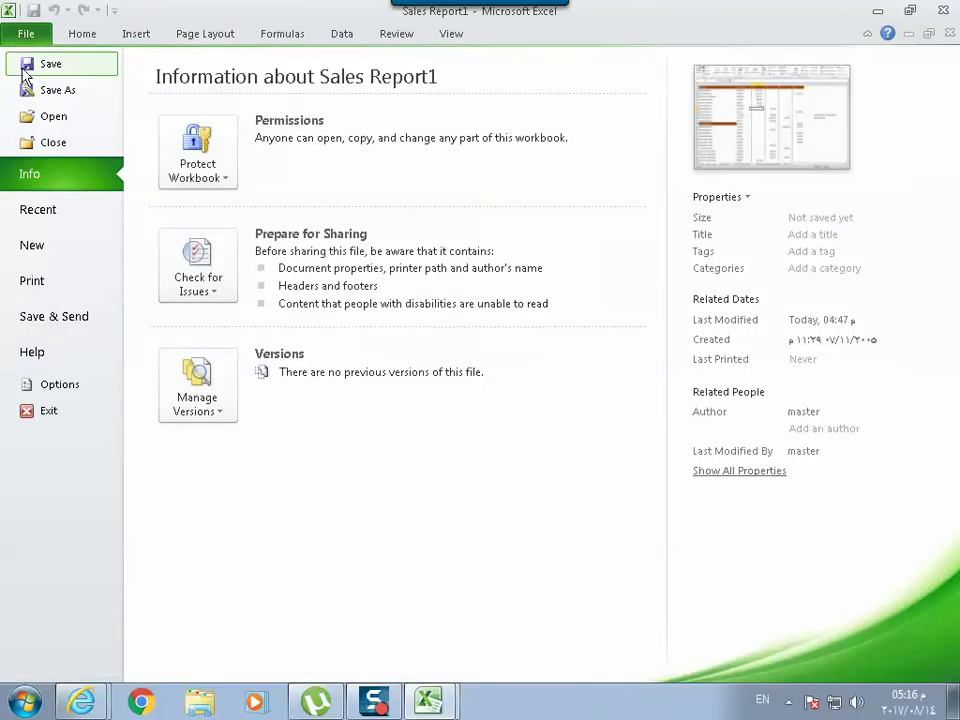
click(36, 284)
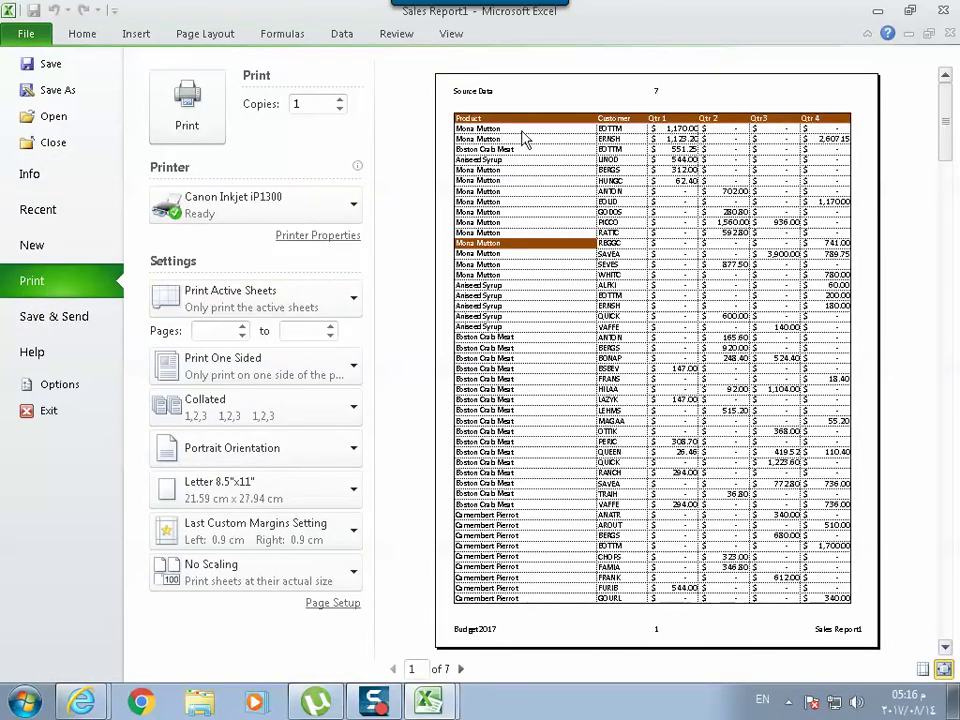
click(463, 670)
click(463, 670)
click(463, 669)
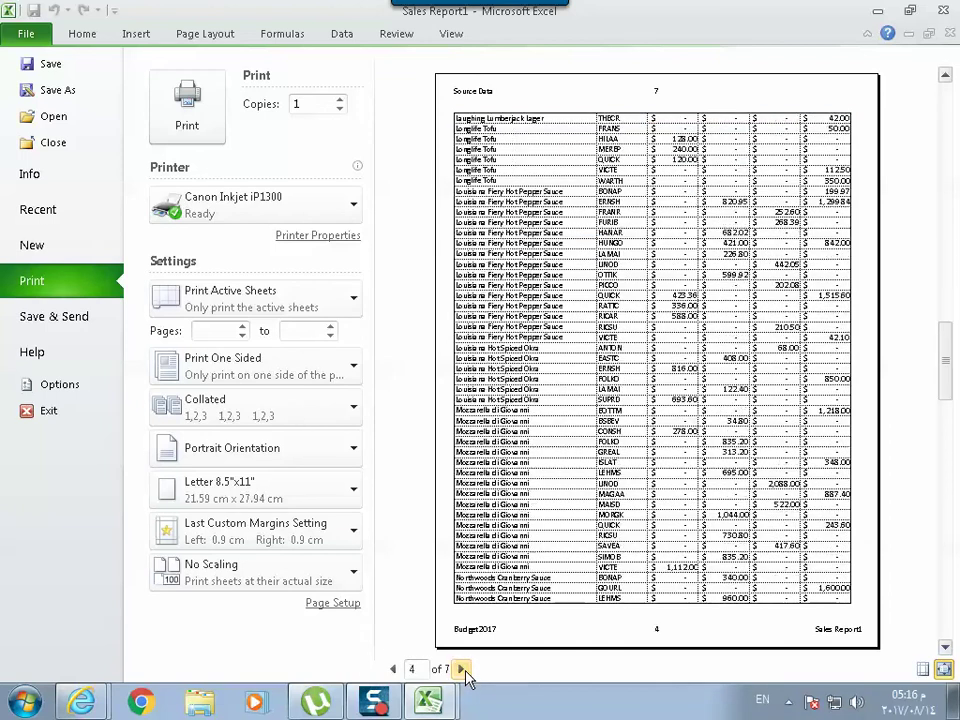
click(463, 669)
click(463, 669)
click(463, 669)
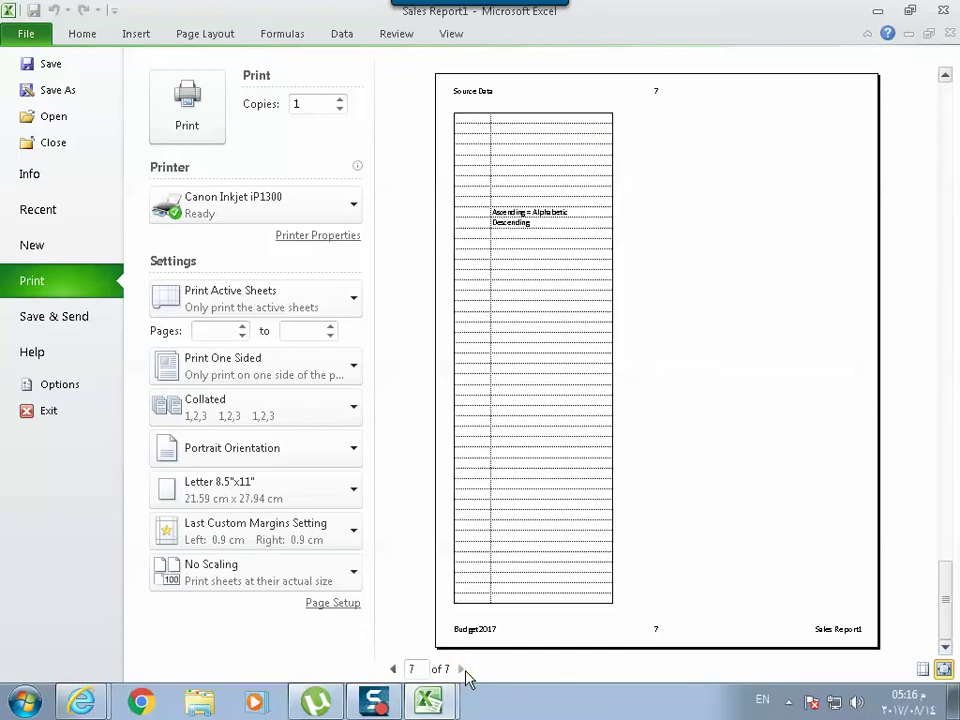
click(395, 669)
click(395, 669)
click(395, 669)
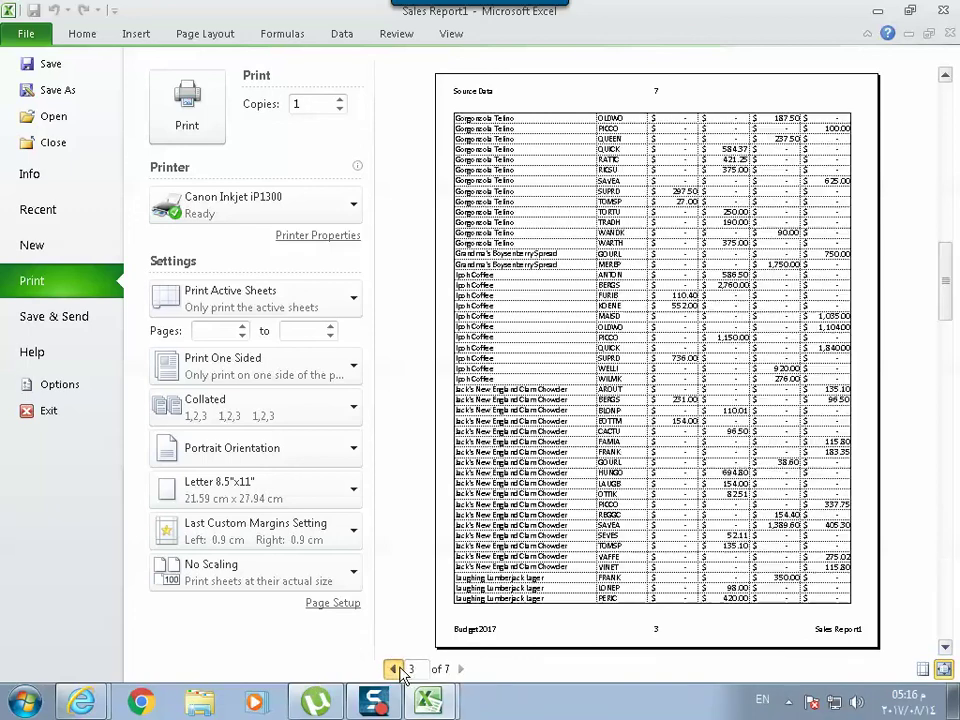
click(395, 669)
click(395, 669)
click(395, 669)
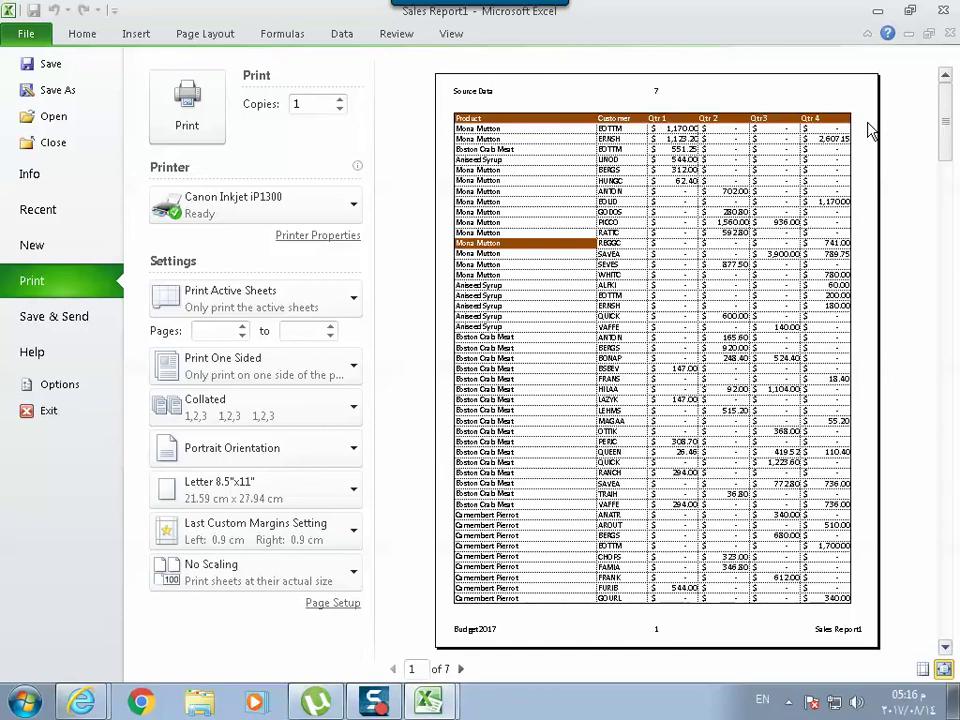
click(462, 669)
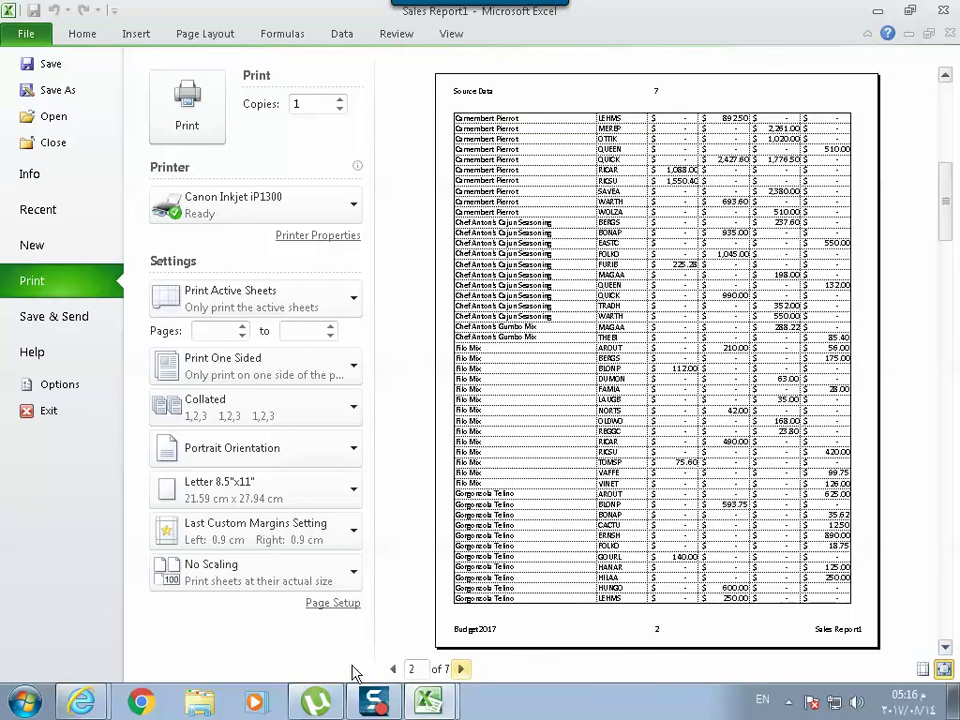
click(396, 669)
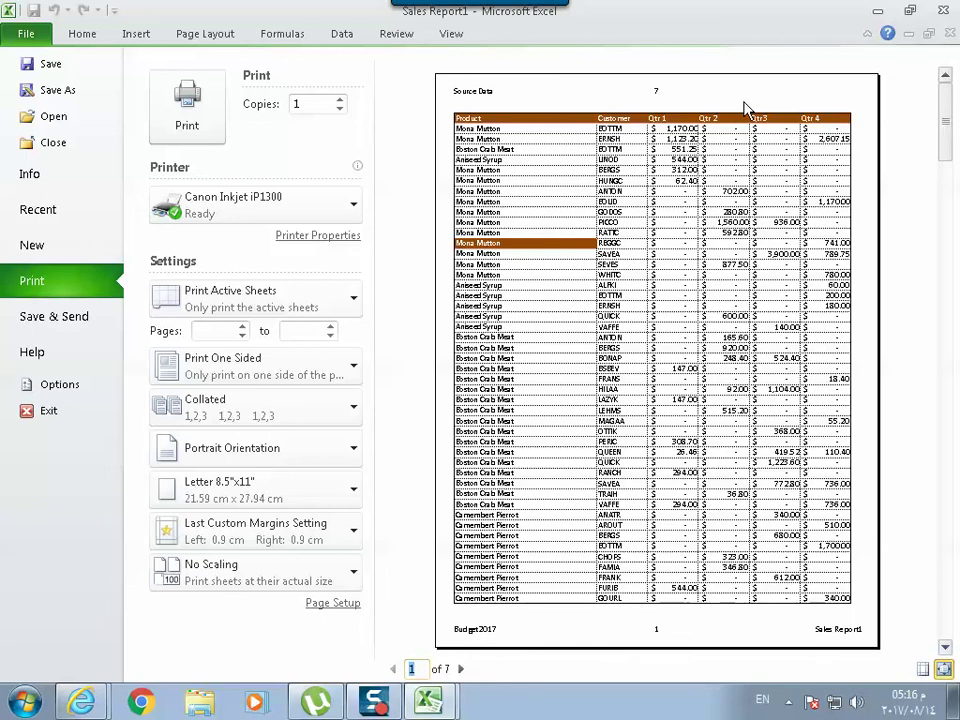
Set row 1 ($1:$1) as the print title row repeated at the top of each page
click(203, 33)
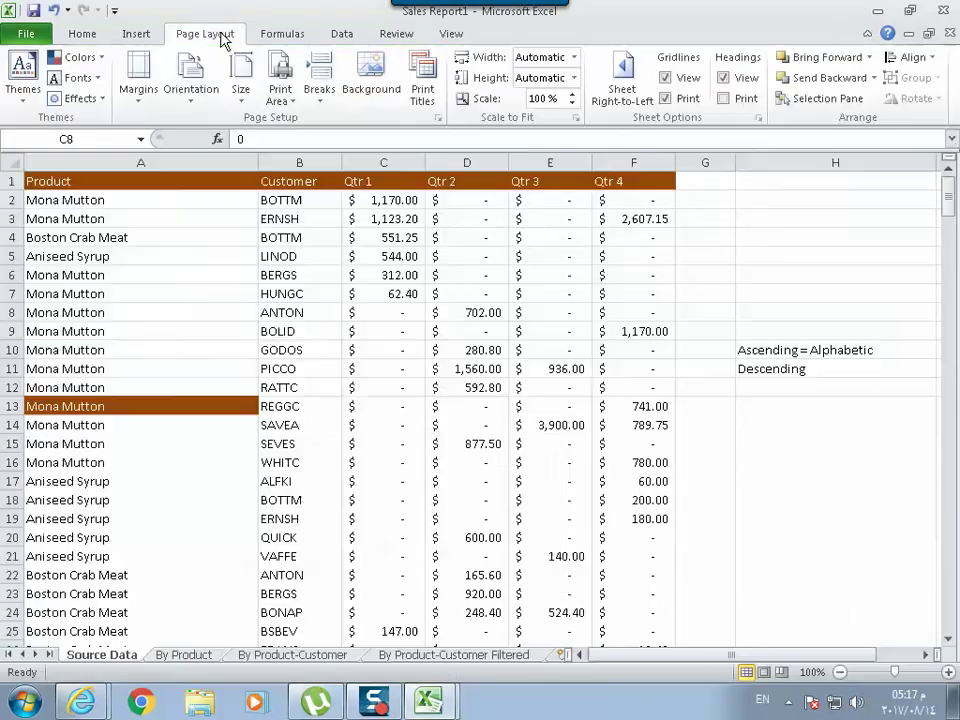
click(422, 90)
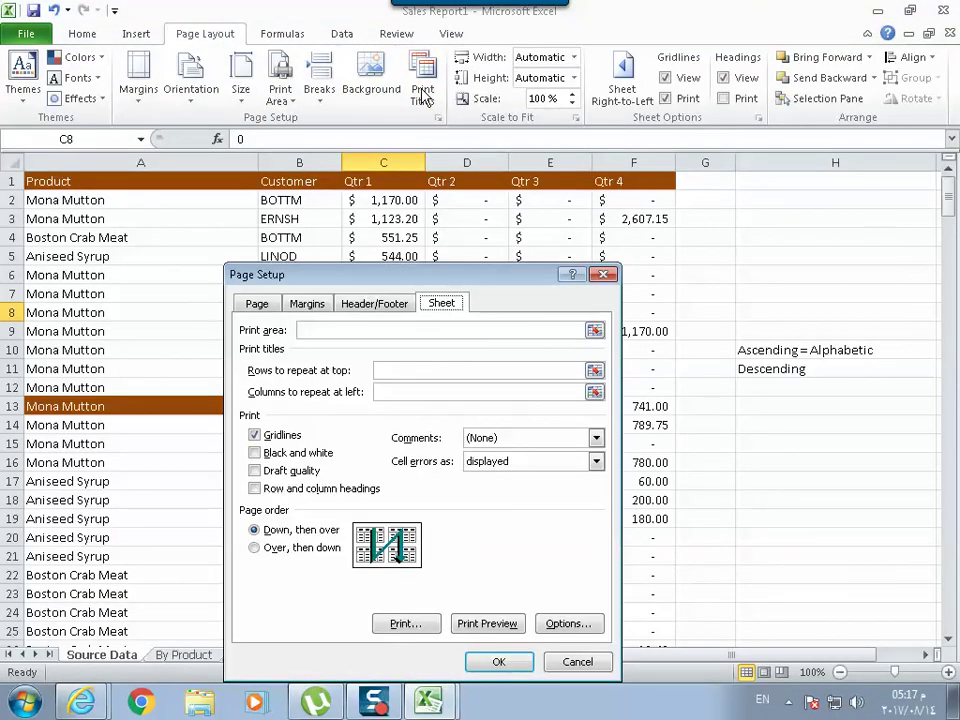
click(437, 372)
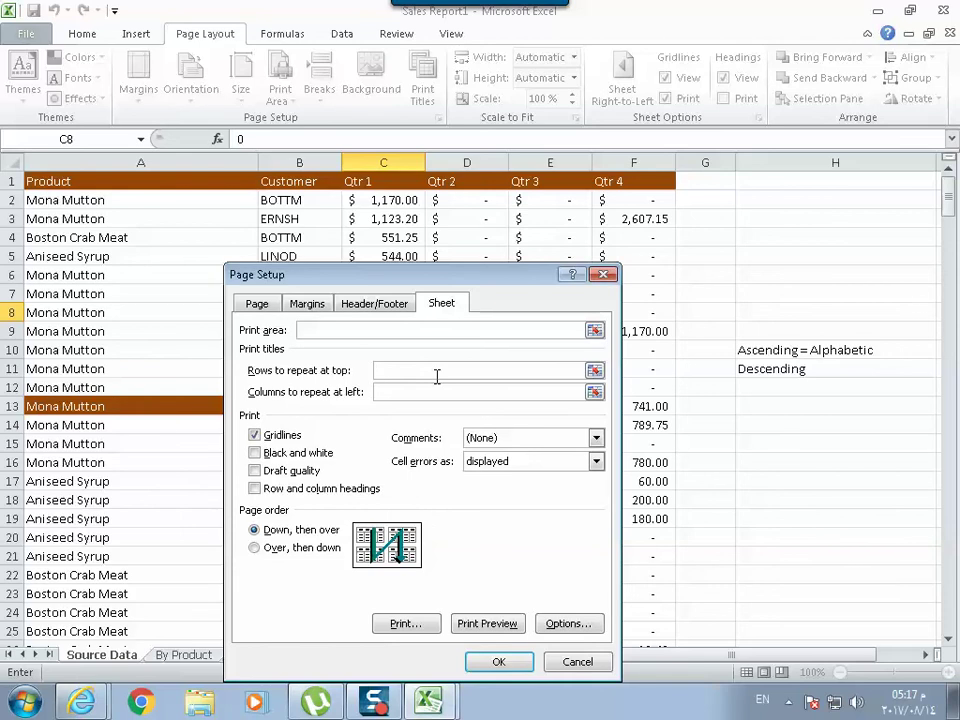
click(17, 181)
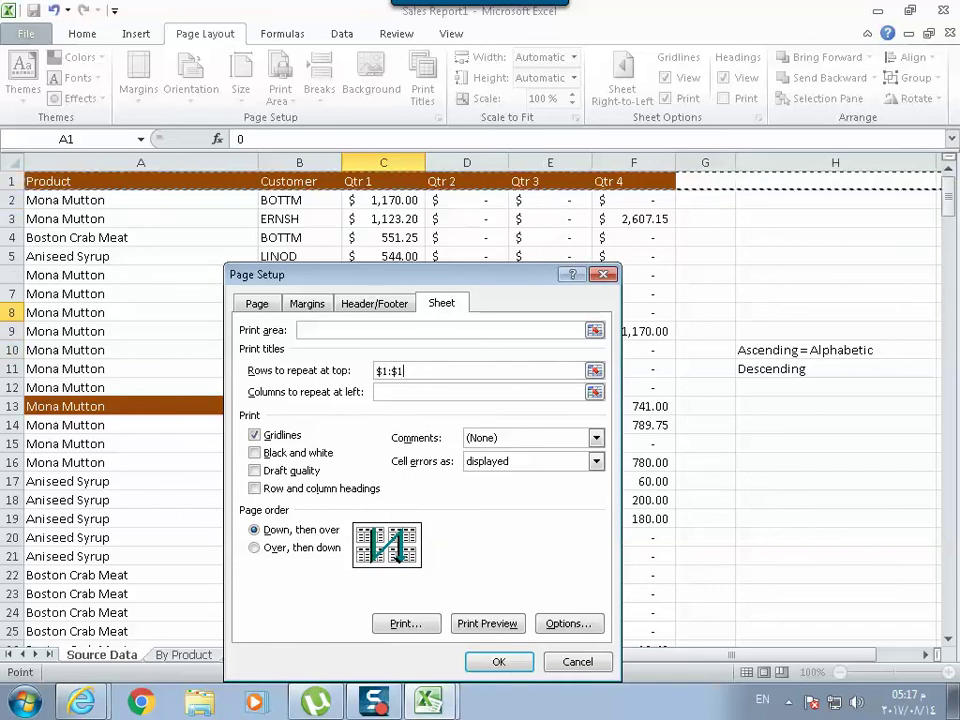
click(499, 662)
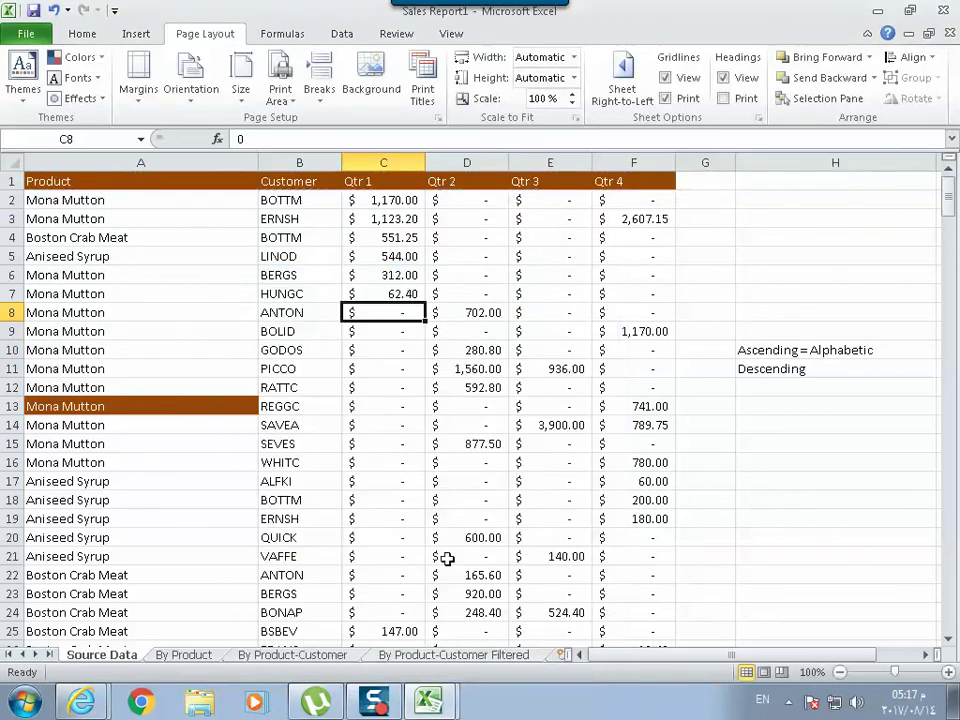
click(22, 33)
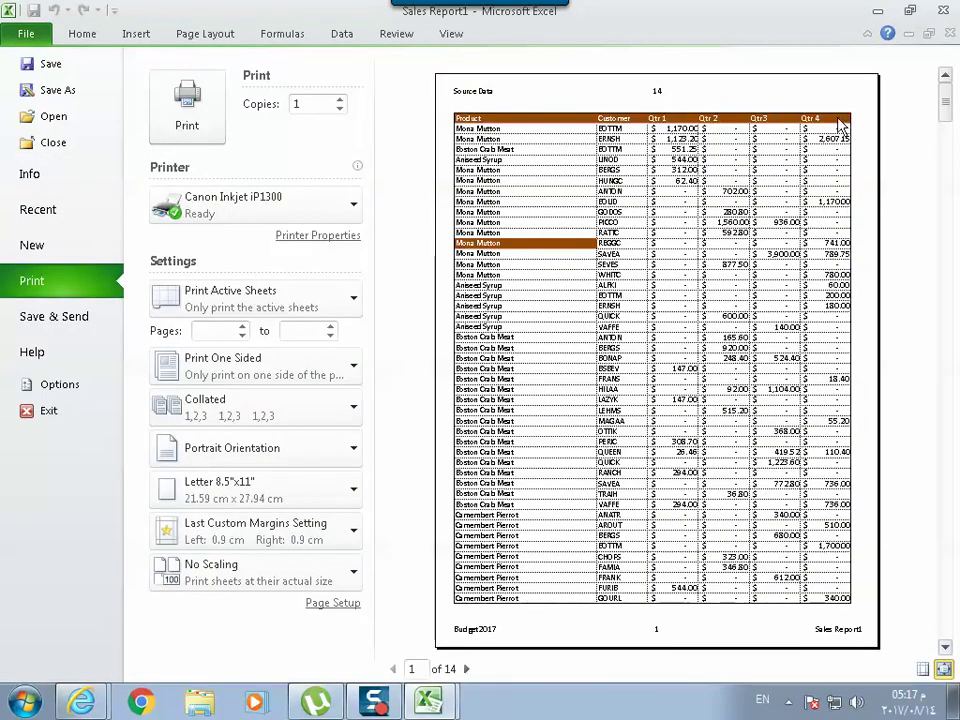
Page forward to page 7 and back through the 14-page preview, then return to the sheet
click(466, 669)
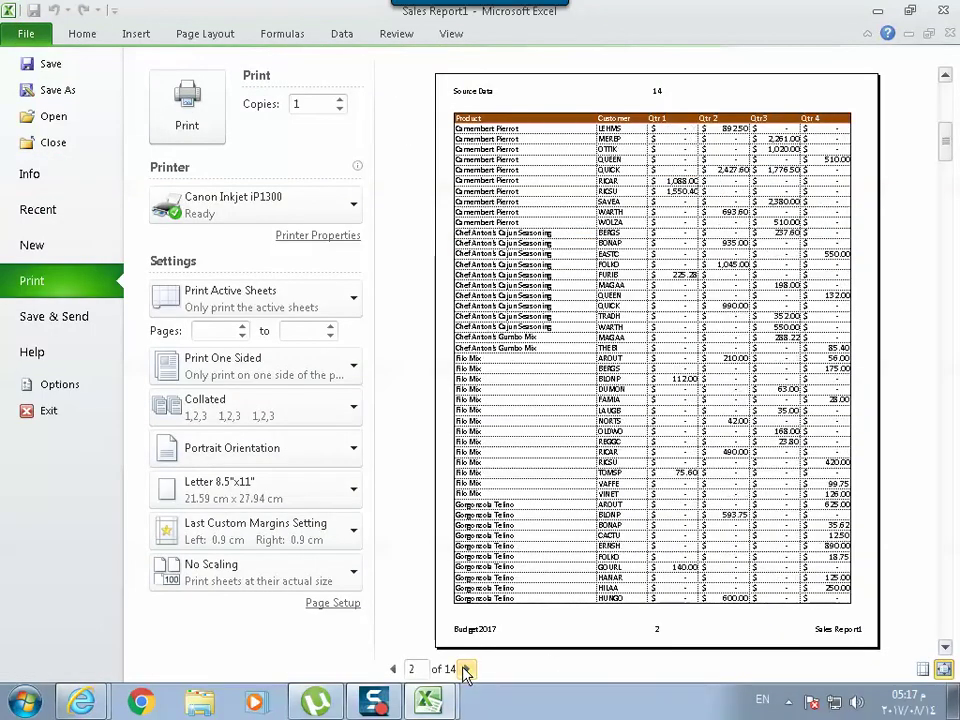
click(466, 669)
click(466, 669)
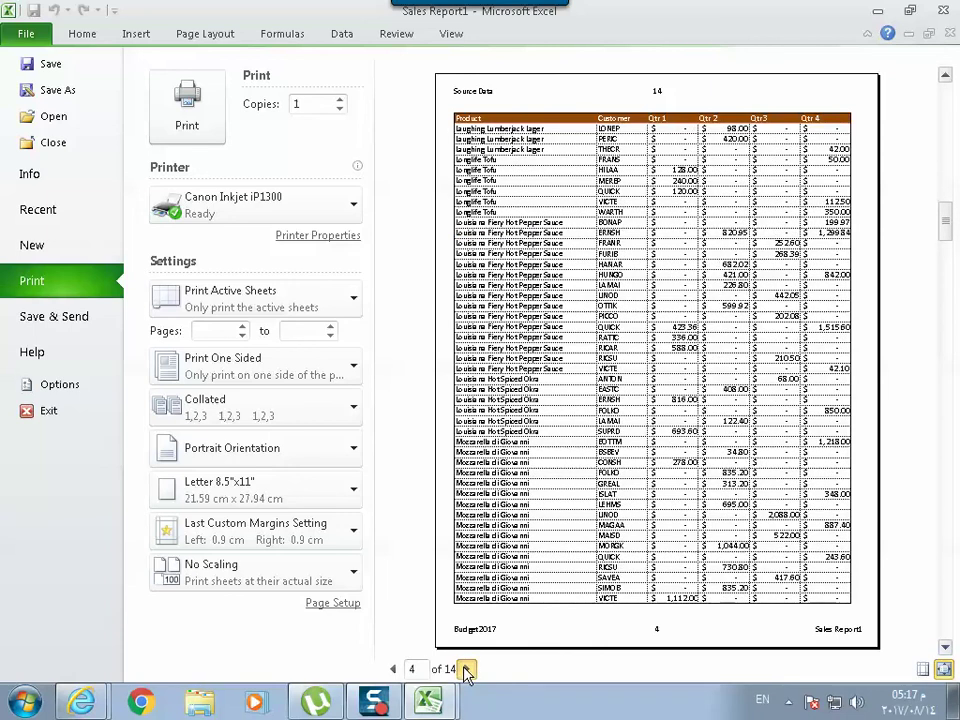
click(466, 669)
click(469, 669)
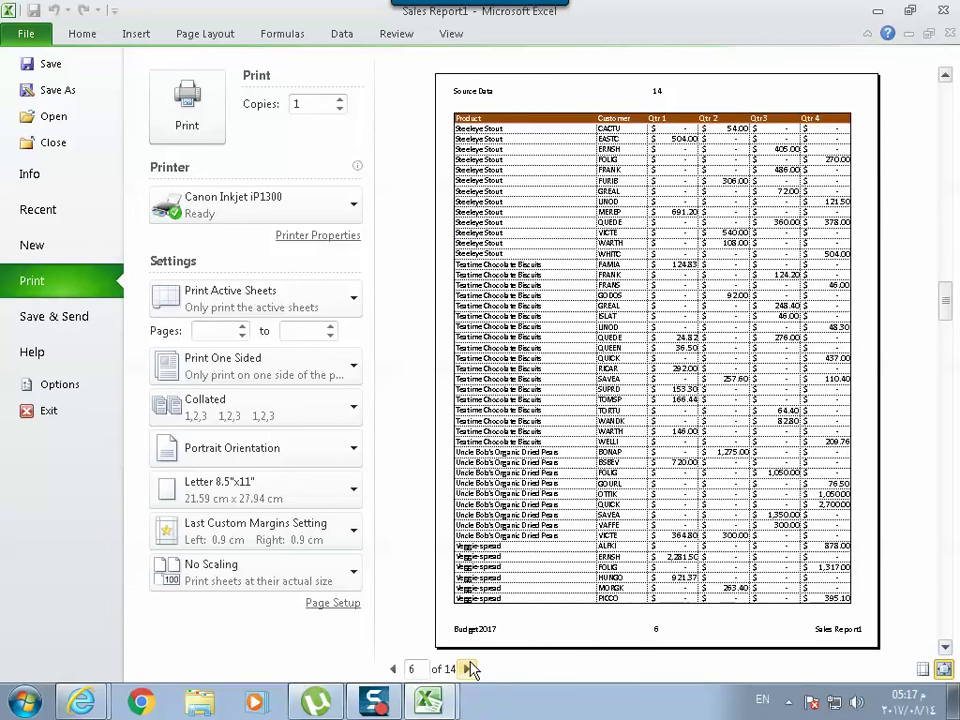
click(469, 669)
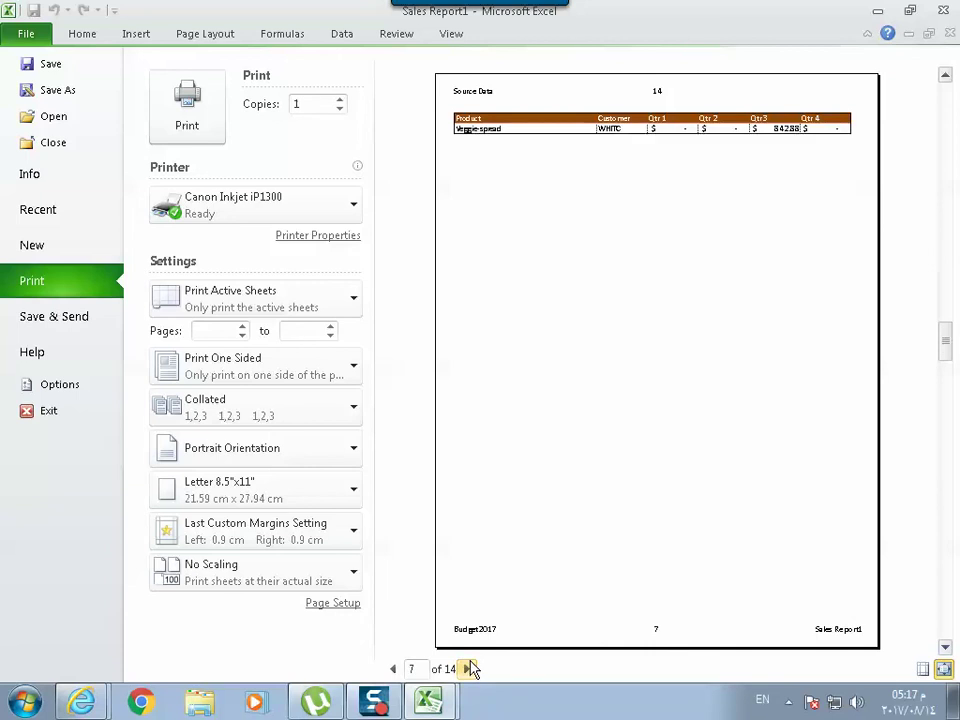
click(396, 669)
click(396, 669)
click(396, 669)
click(396, 669)
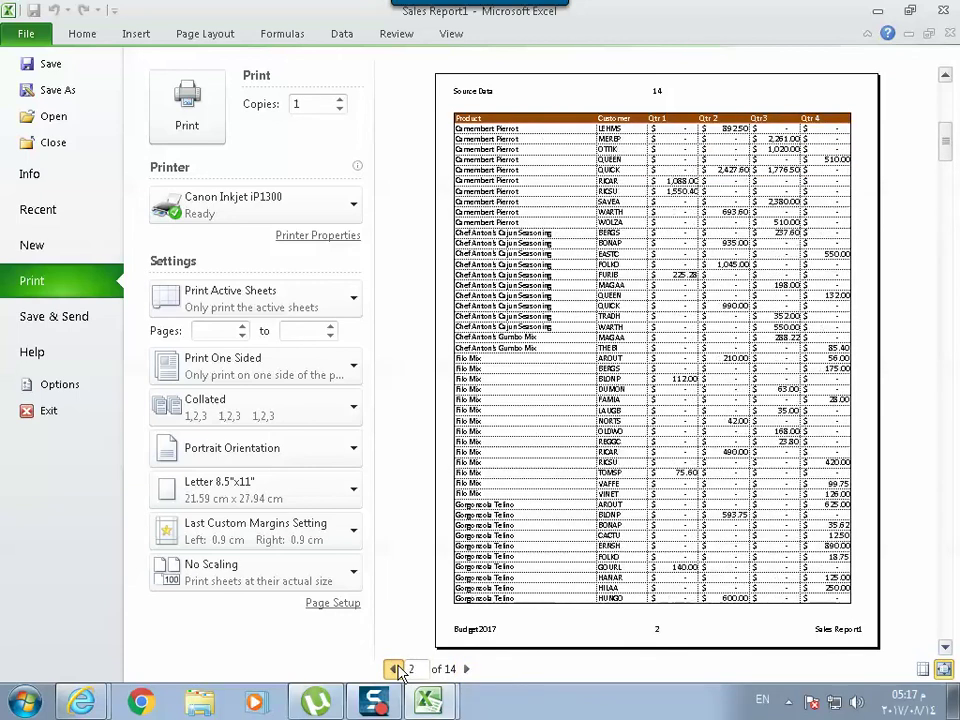
click(396, 669)
click(396, 669)
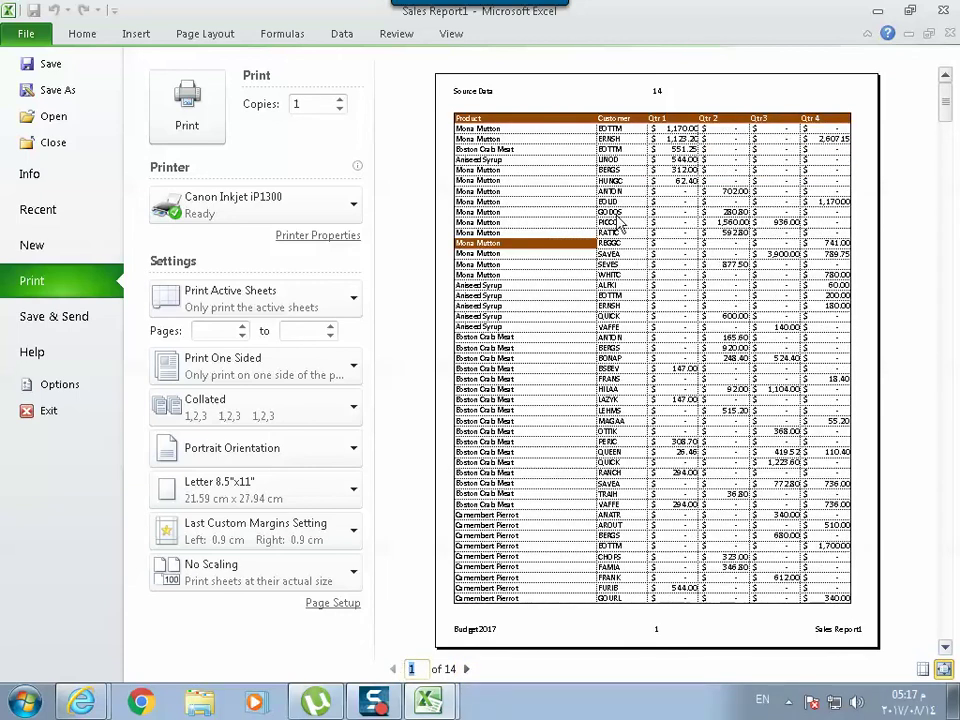
click(466, 669)
click(466, 669)
click(466, 669)
click(466, 669)
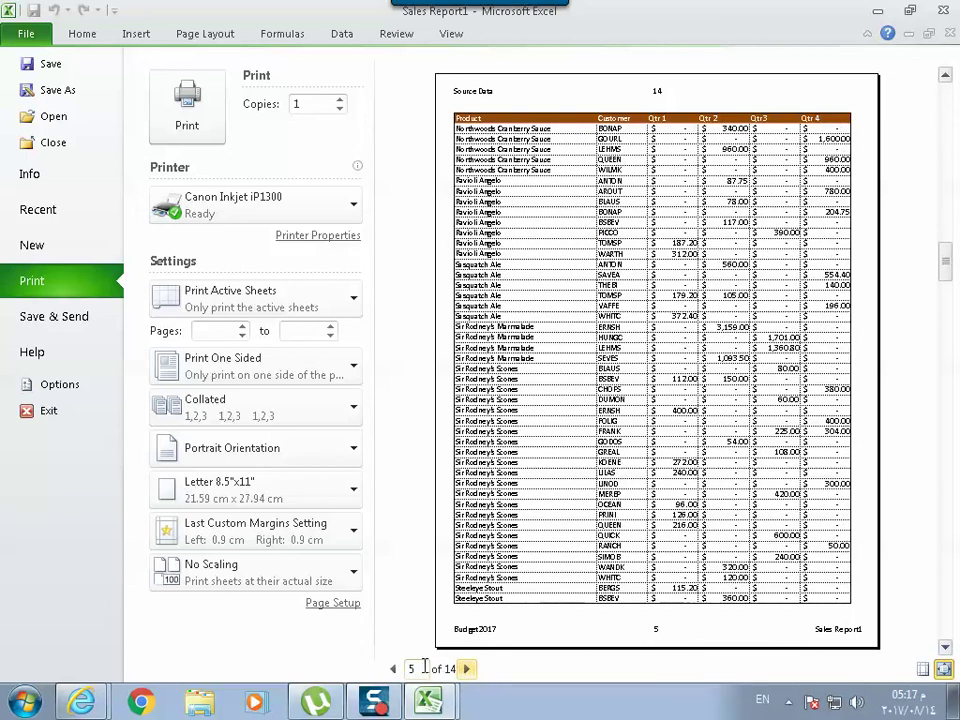
click(393, 669)
click(393, 669)
click(393, 669)
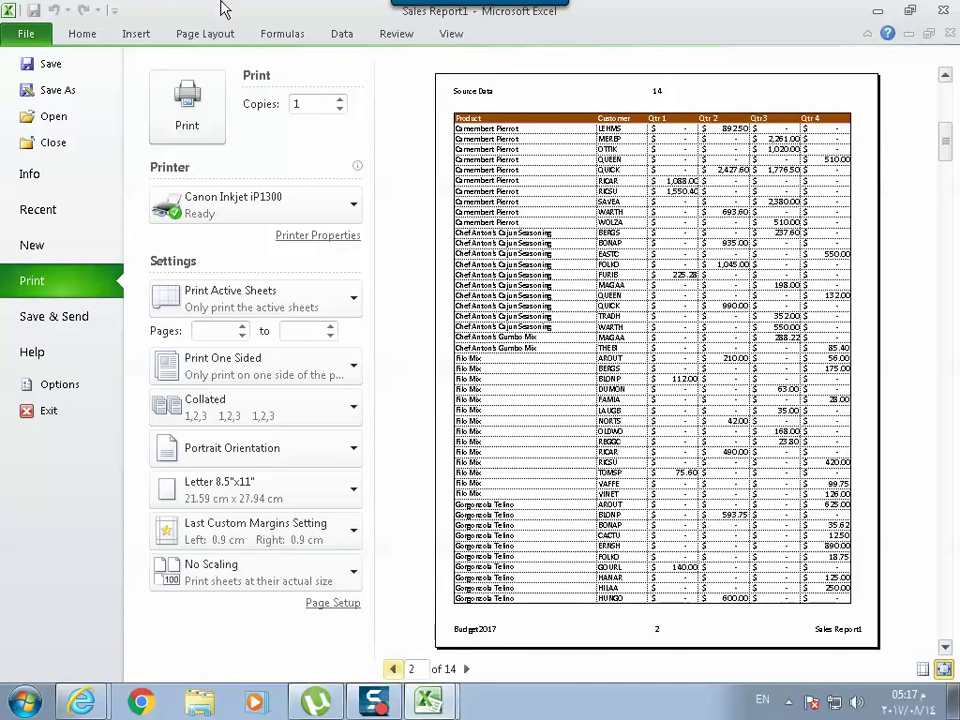
click(198, 36)
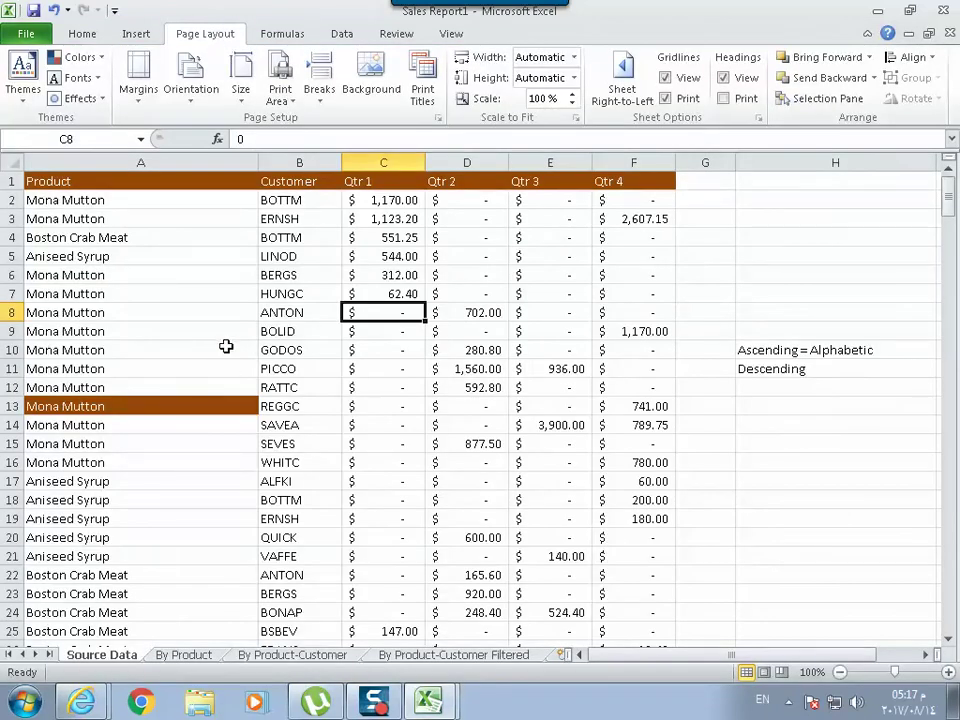
Replace the Rows to repeat at top entry in Print Titles with row 1
click(230, 313)
click(423, 80)
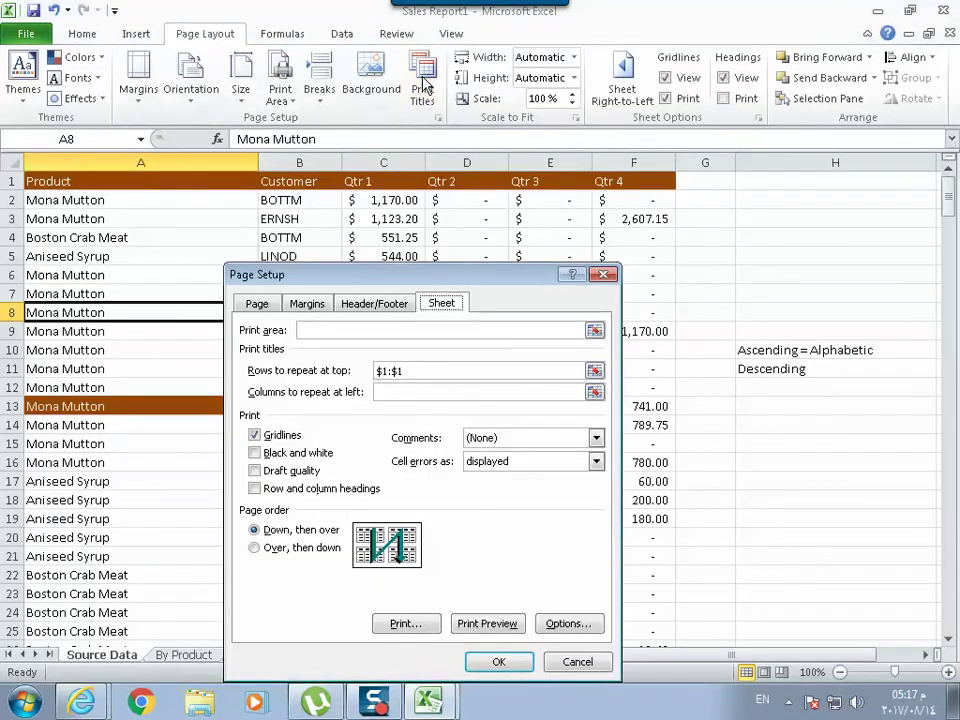
click(438, 375)
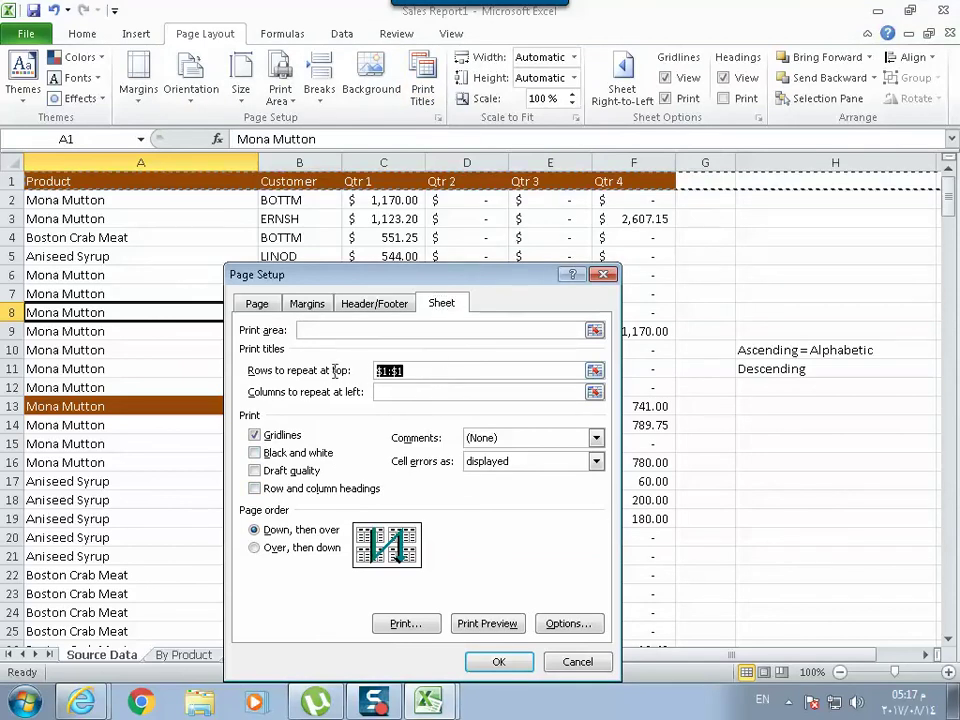
key(Delete)
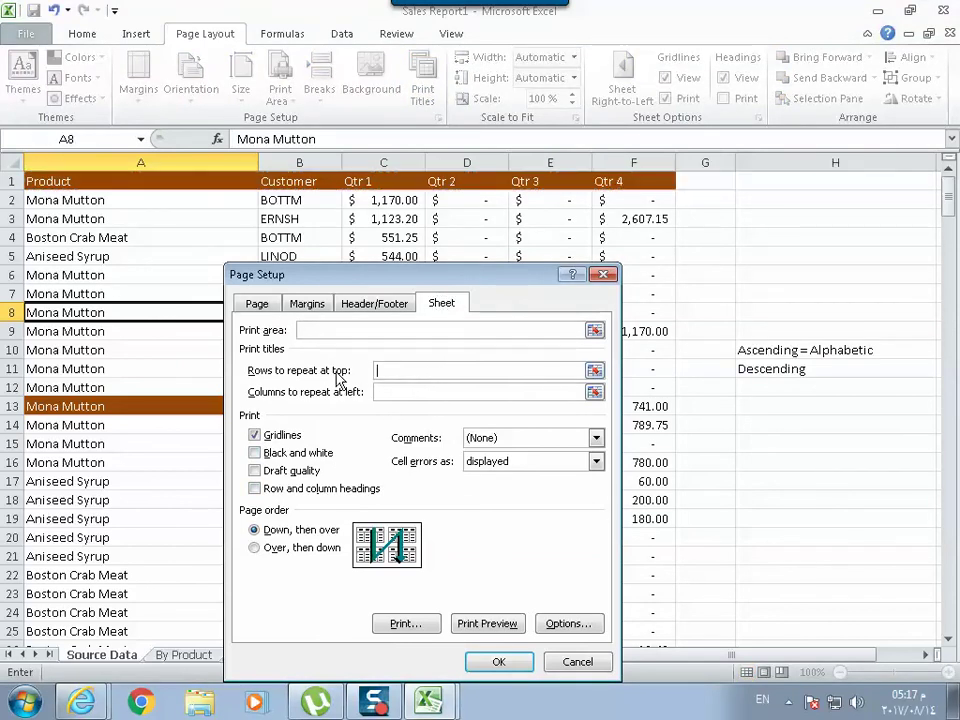
click(15, 181)
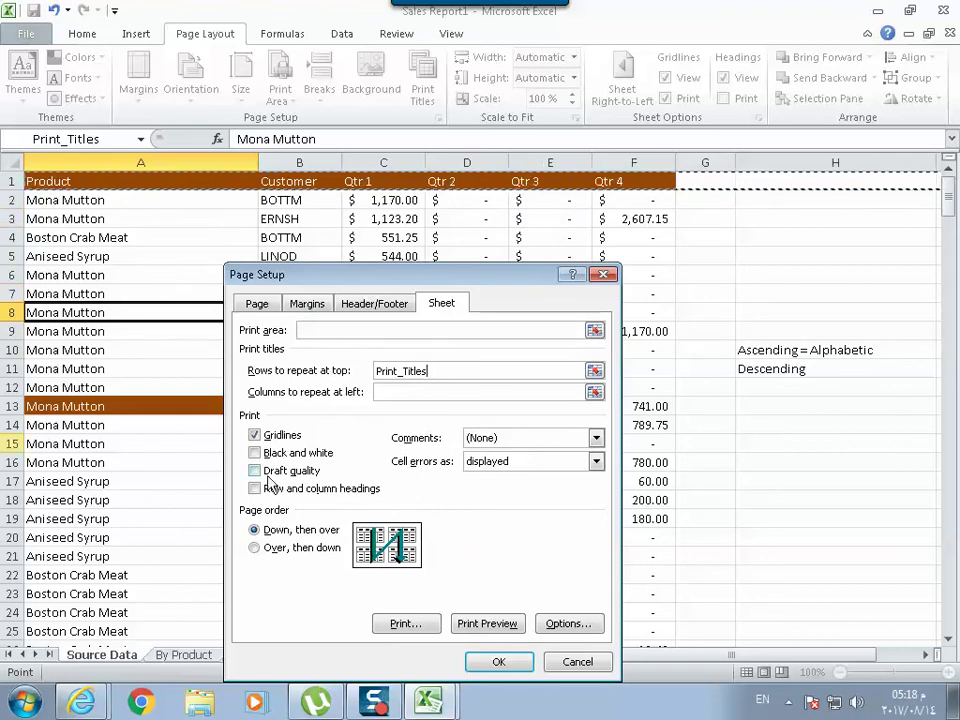
click(500, 662)
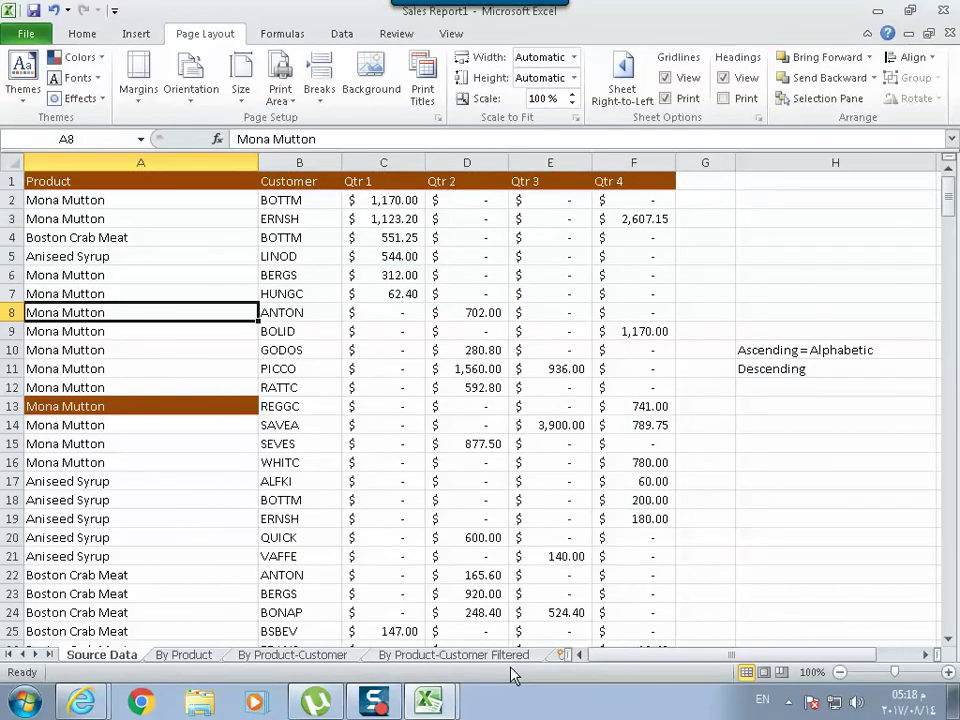
Preview the printout and page through all 14 pages to the last and back to page 1
click(12, 33)
click(40, 285)
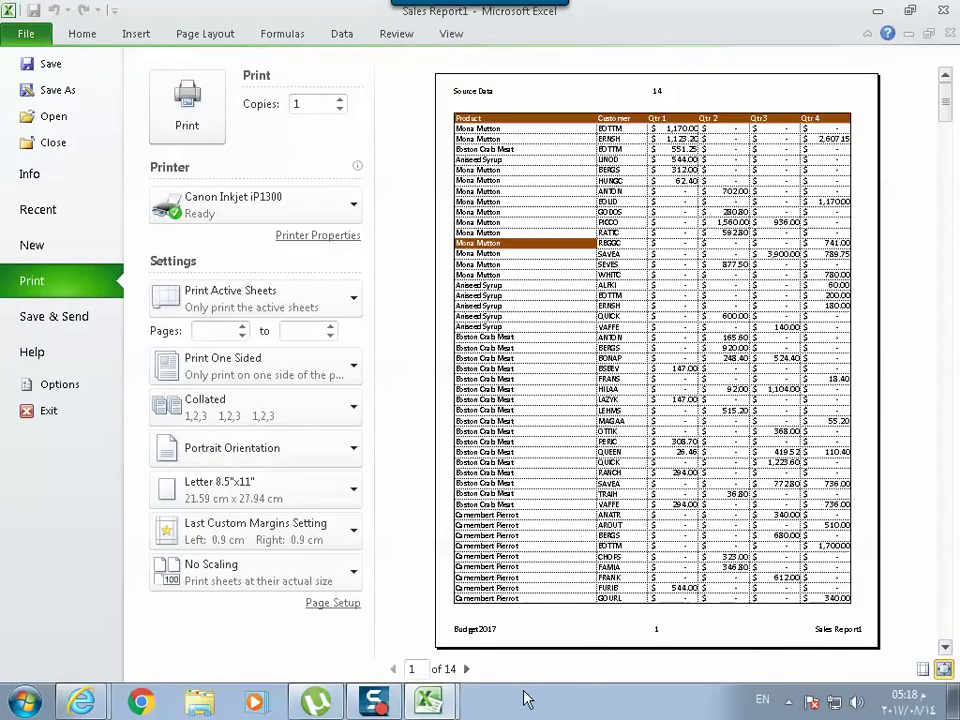
double_click(467, 669)
click(467, 669)
double_click(467, 669)
click(467, 669)
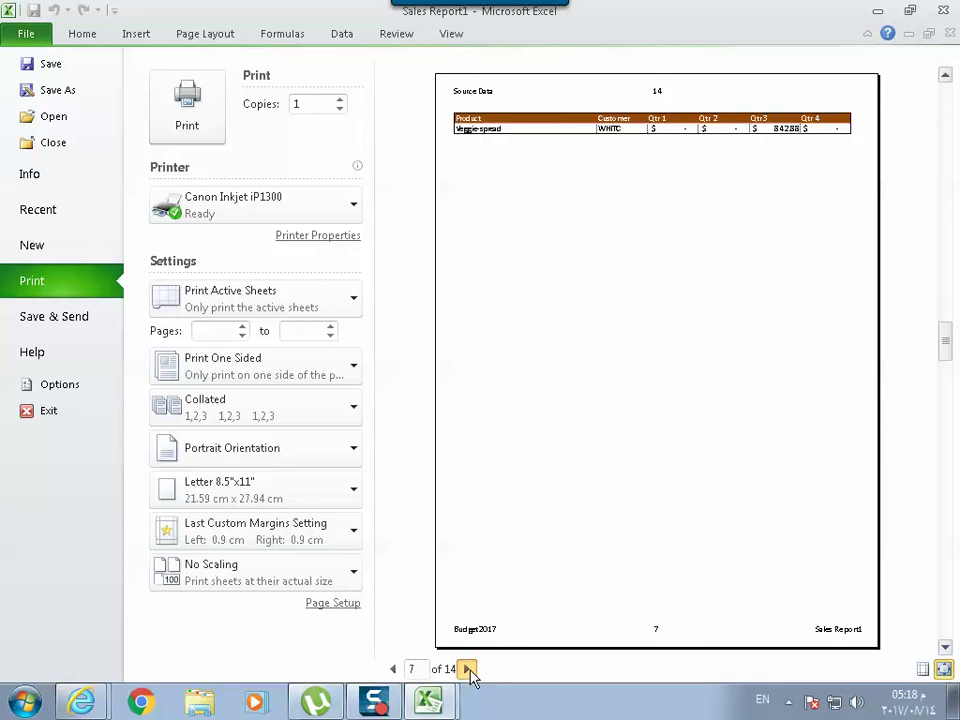
double_click(467, 669)
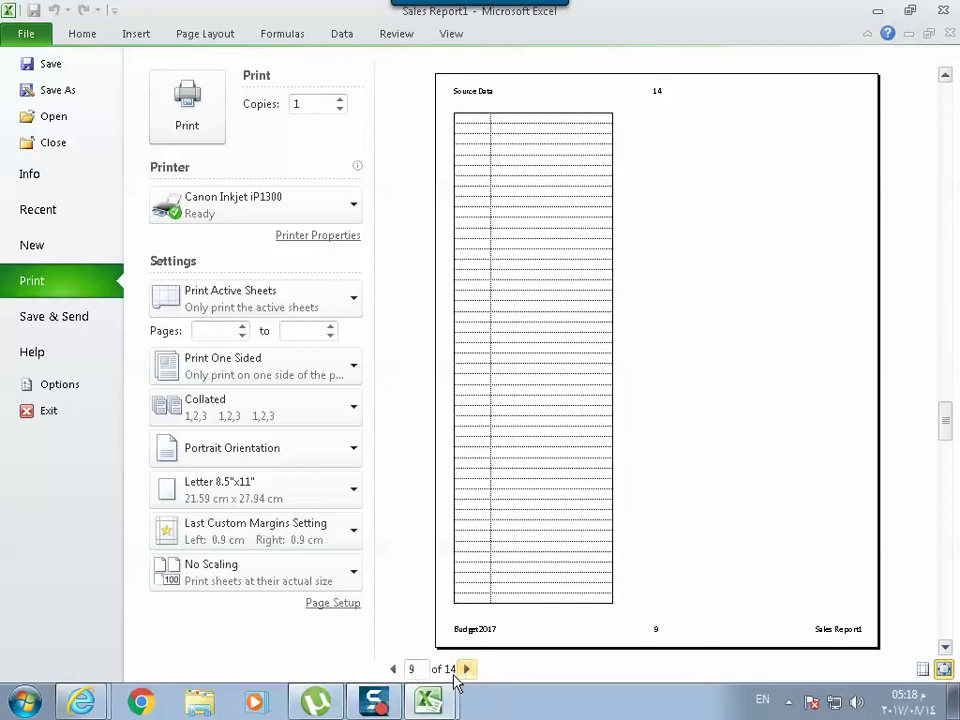
double_click(466, 670)
double_click(466, 670)
click(466, 670)
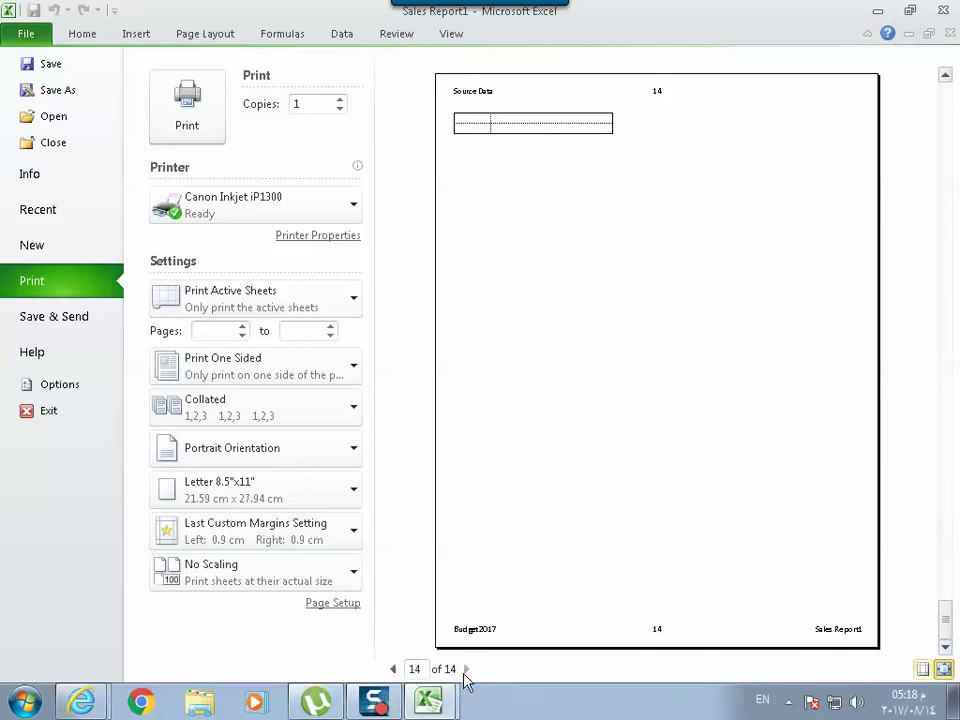
double_click(393, 669)
click(393, 669)
double_click(393, 669)
click(393, 669)
double_click(393, 669)
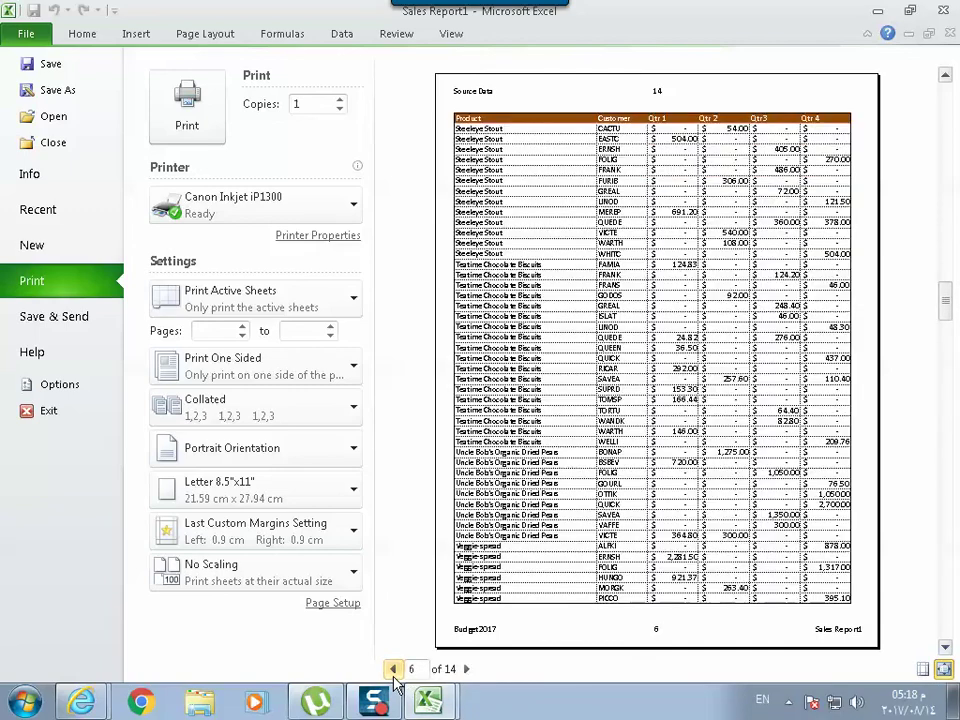
click(393, 669)
double_click(393, 669)
click(393, 669)
click(393, 669)
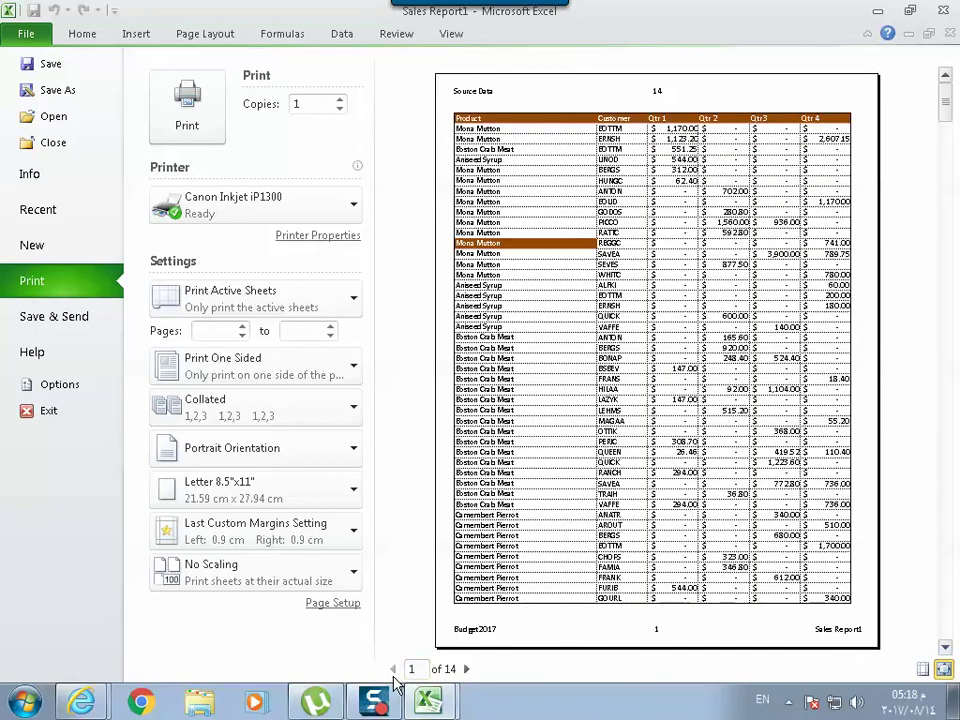
Select header row A1:F1 and set Scale to Fit width to 1 page
click(206, 38)
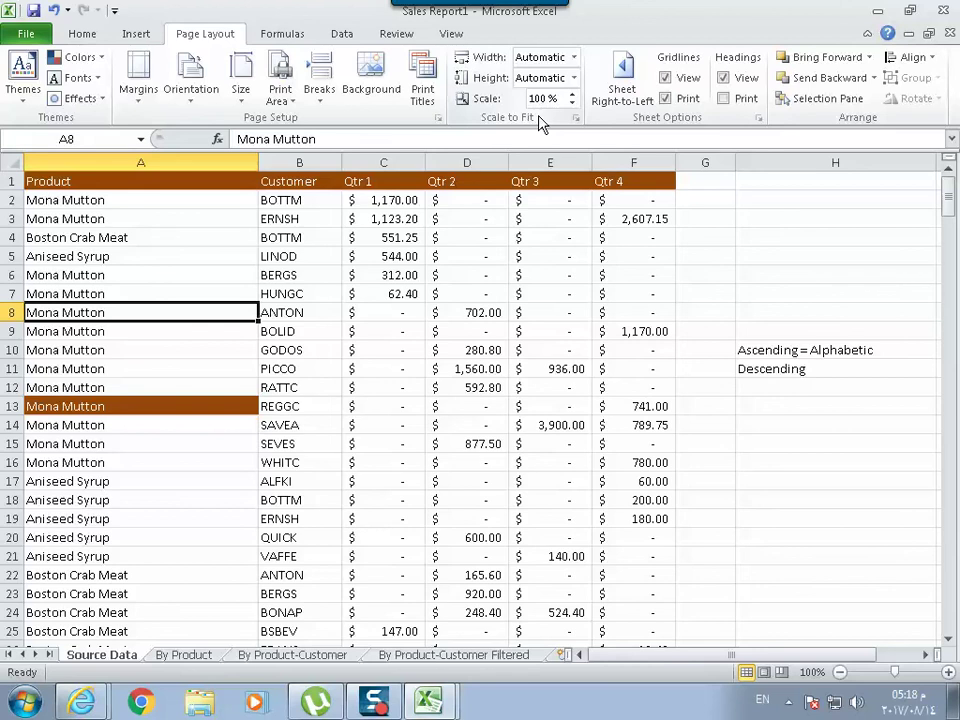
mouse_move(81, 180)
mouse_down()
mouse_move(628, 172)
mouse_move(632, 164)
mouse_up()
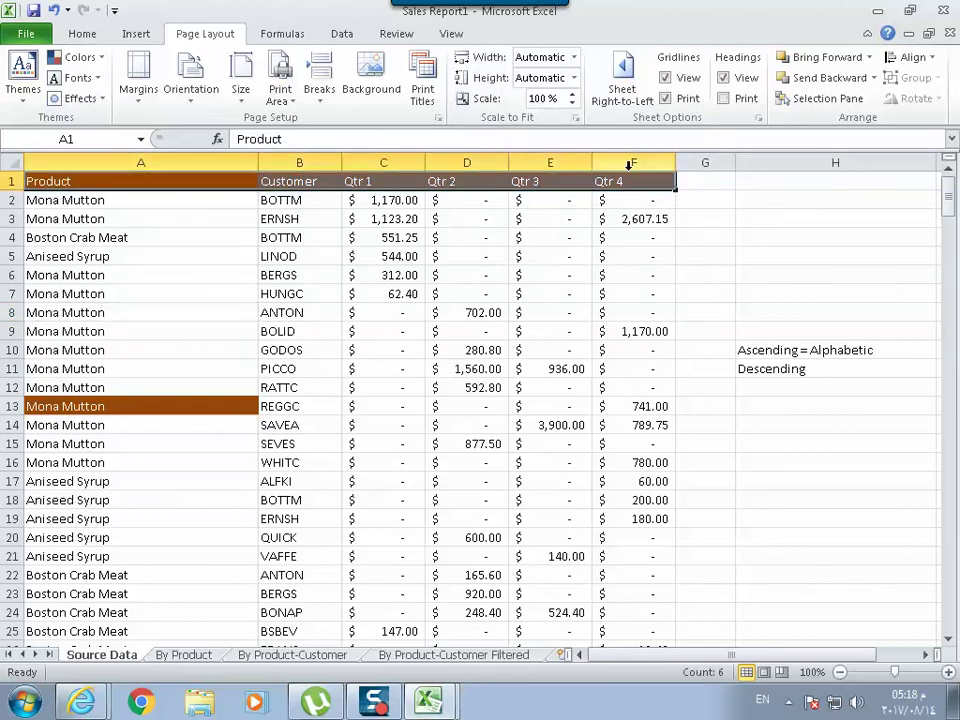
click(573, 57)
click(555, 95)
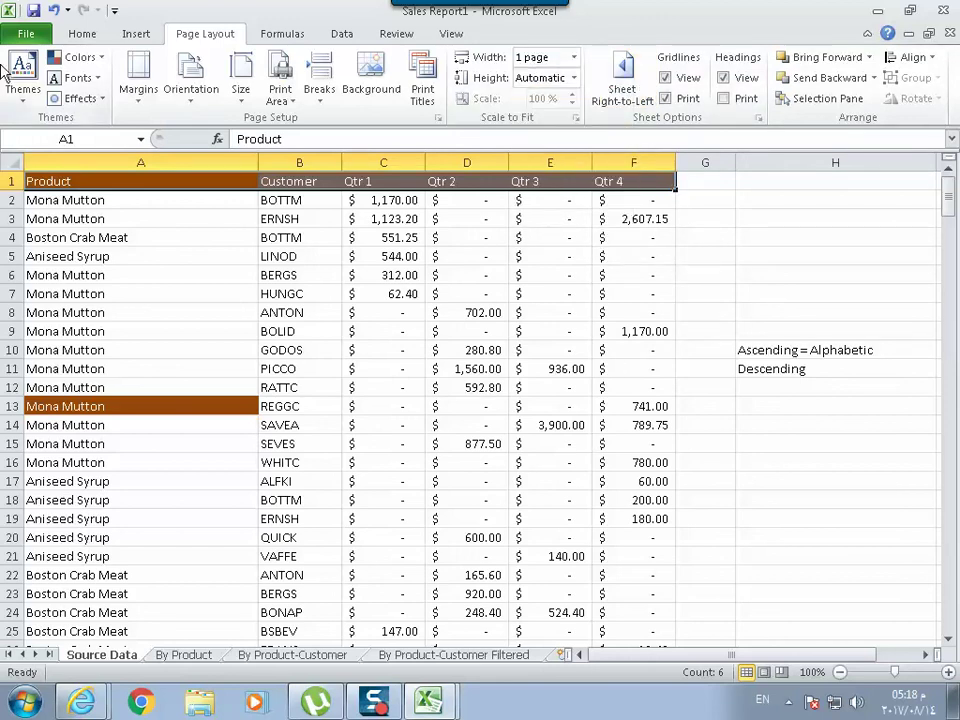
Preview the rescaled 5-page printout, paging forward and back to page 1
click(20, 33)
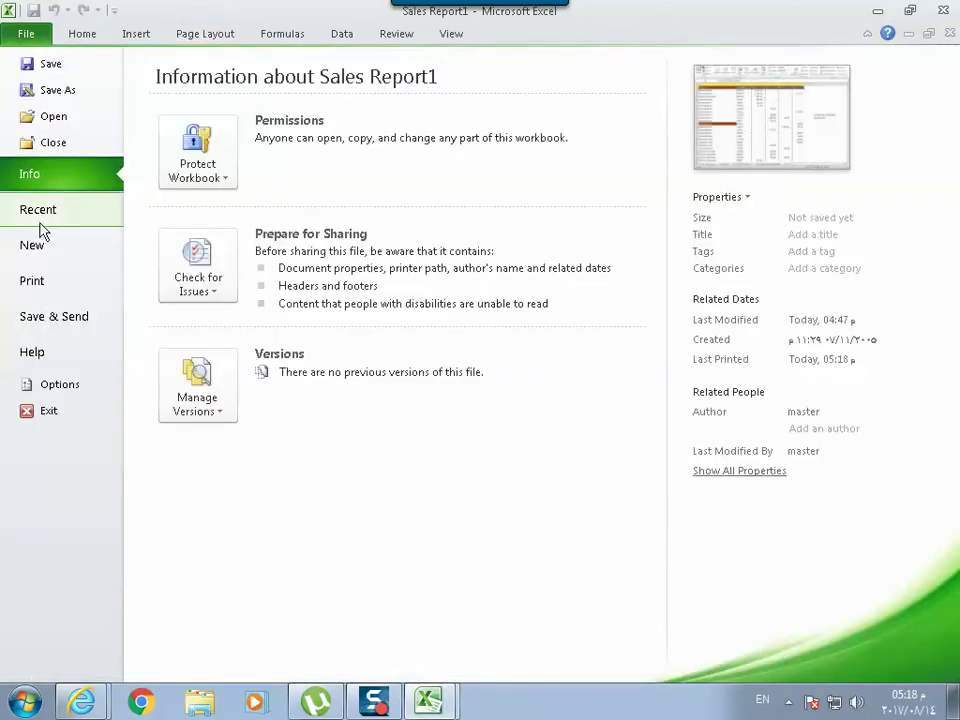
click(30, 280)
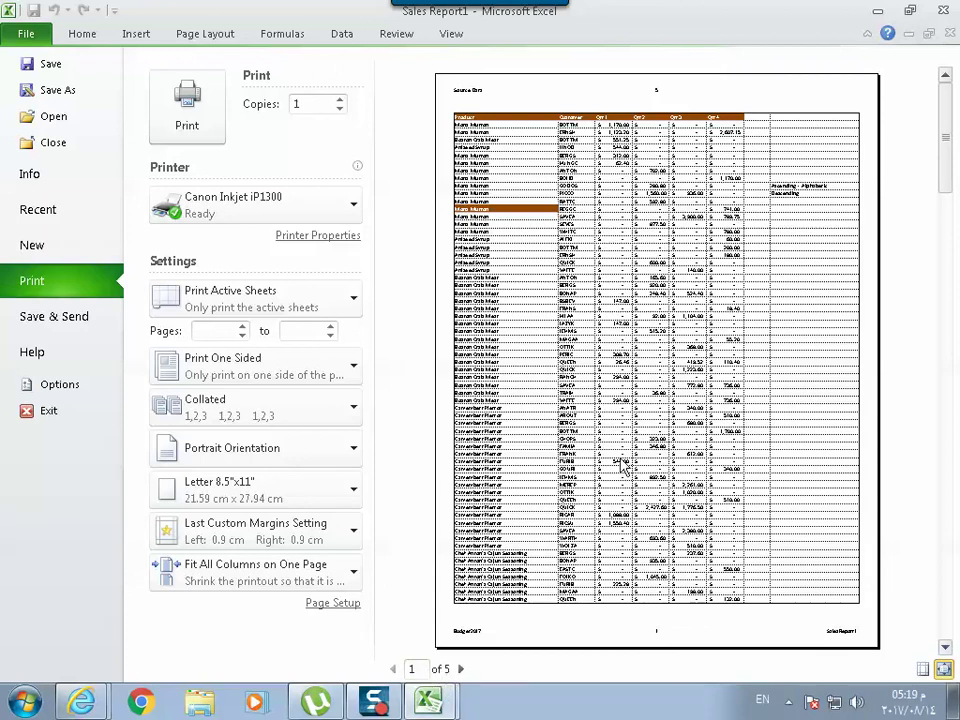
click(462, 669)
click(462, 669)
click(462, 669)
click(462, 669)
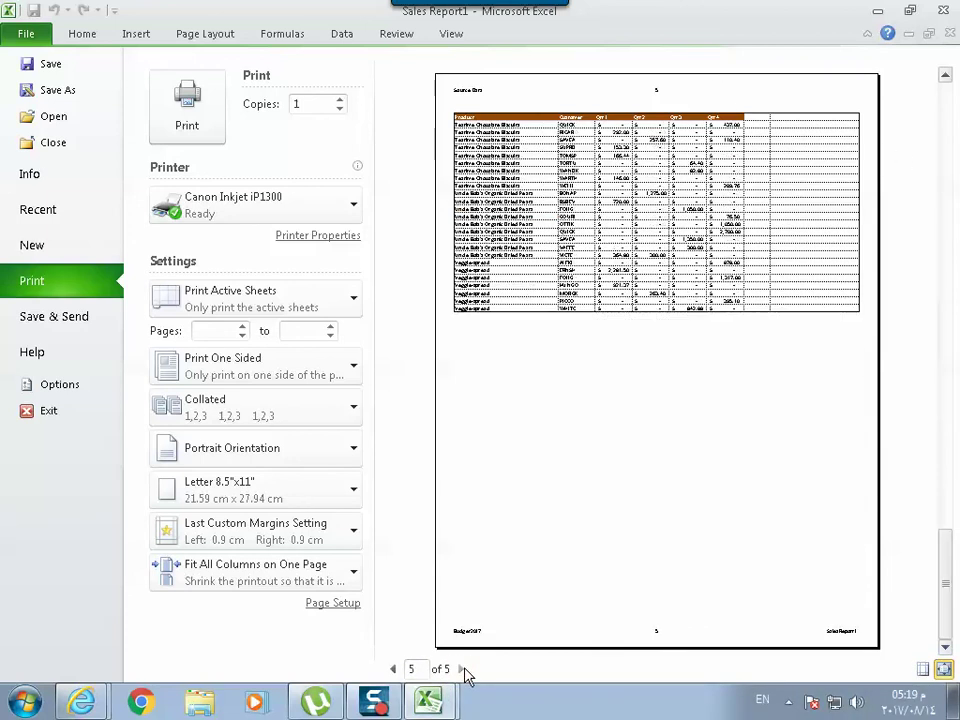
click(391, 670)
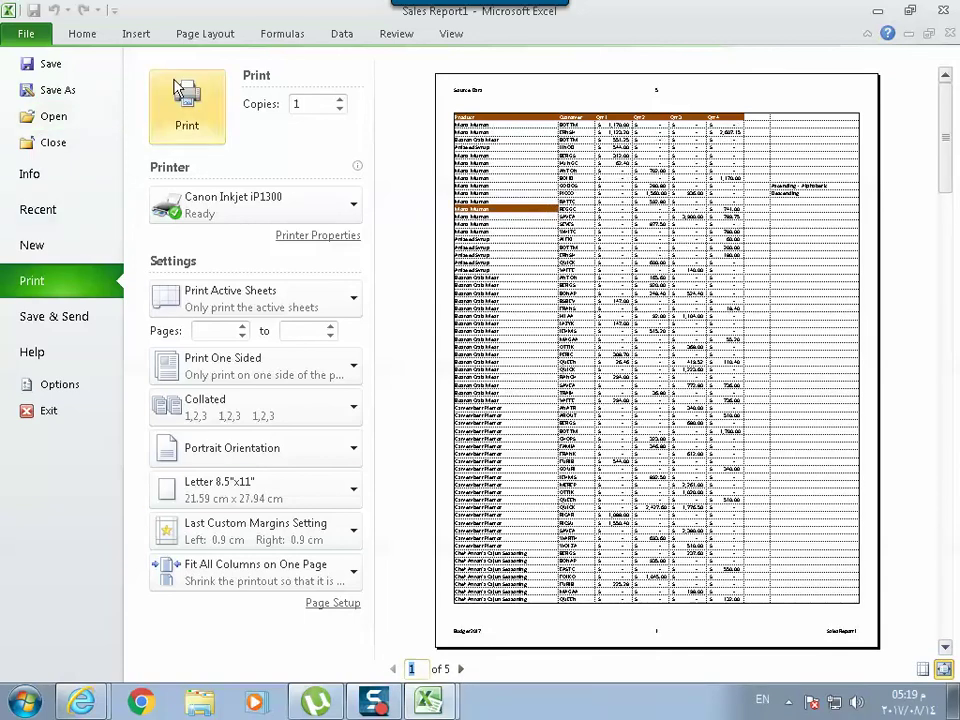
Set Scale to Fit height to 3 pages and preview pages 1 to 3
click(205, 33)
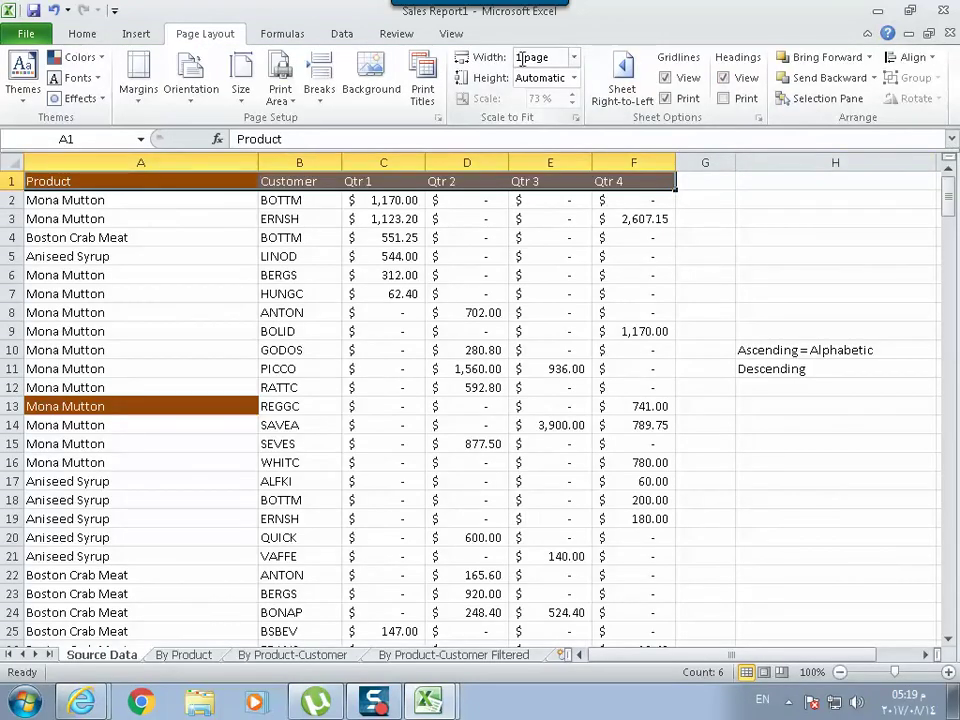
click(573, 78)
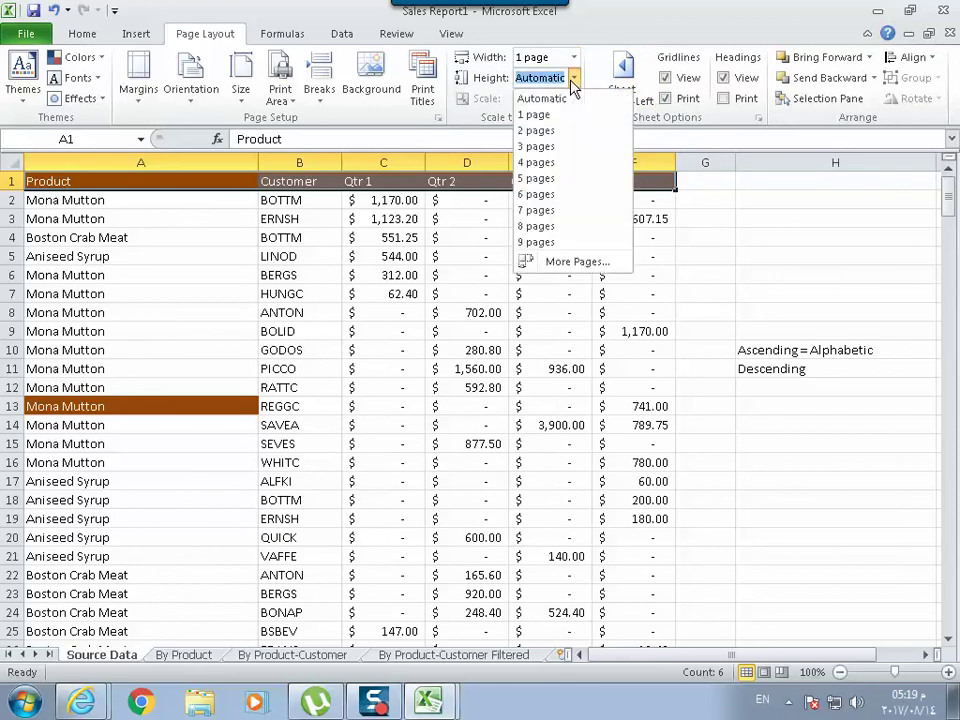
click(560, 147)
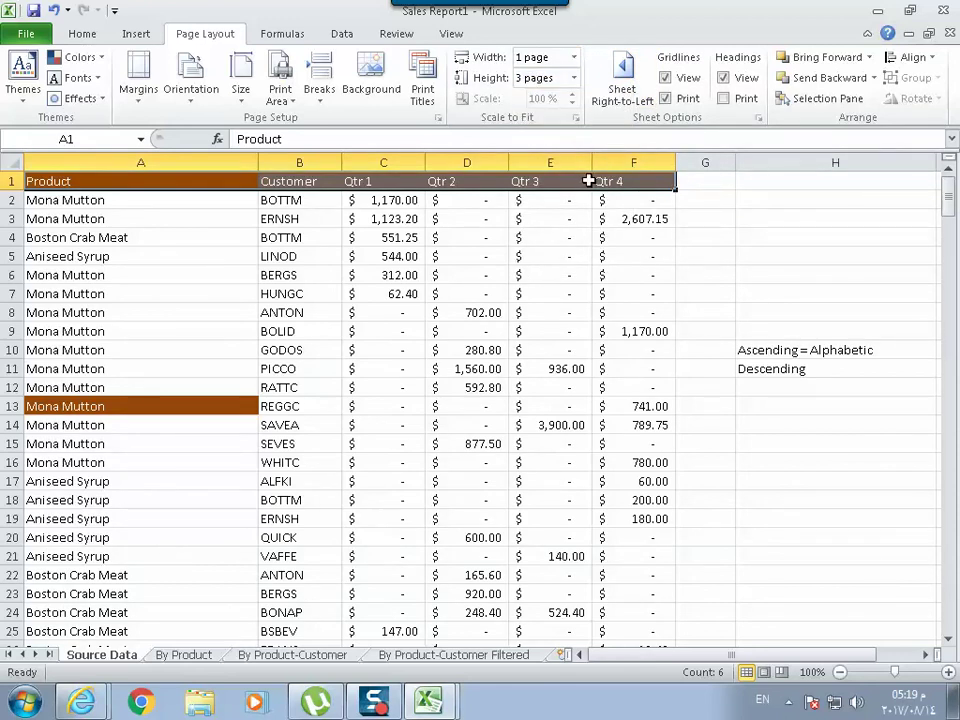
click(21, 36)
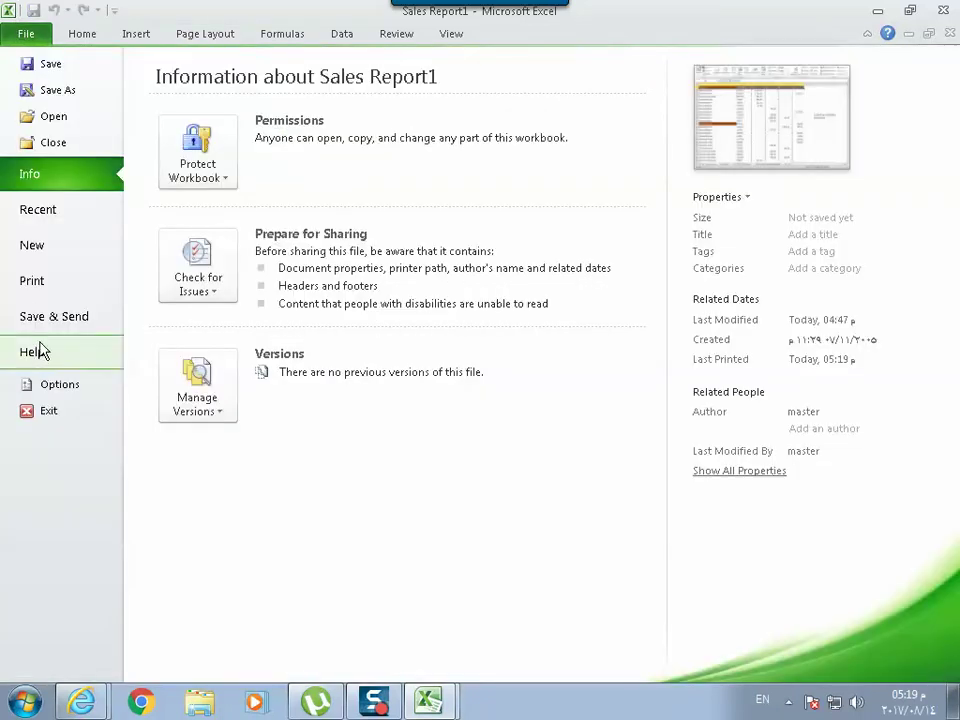
click(40, 280)
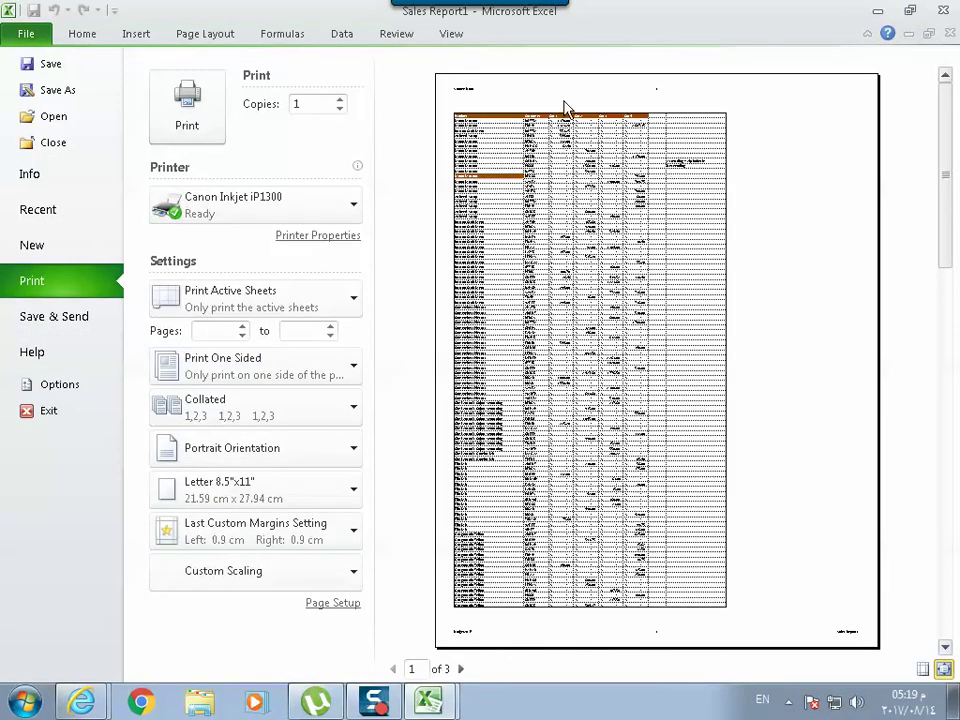
click(460, 668)
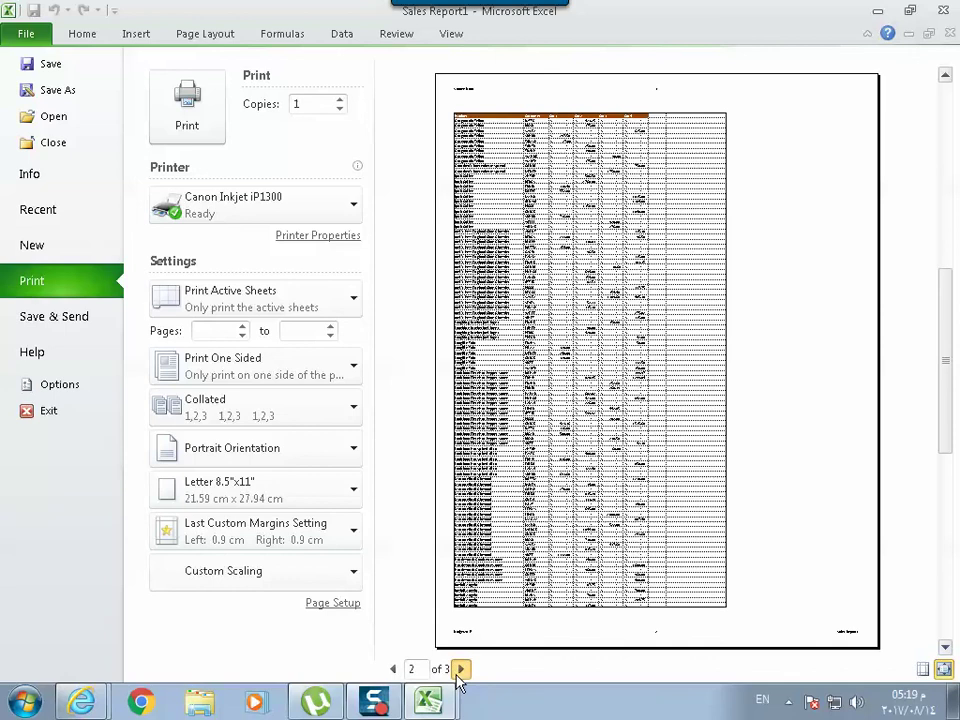
click(460, 669)
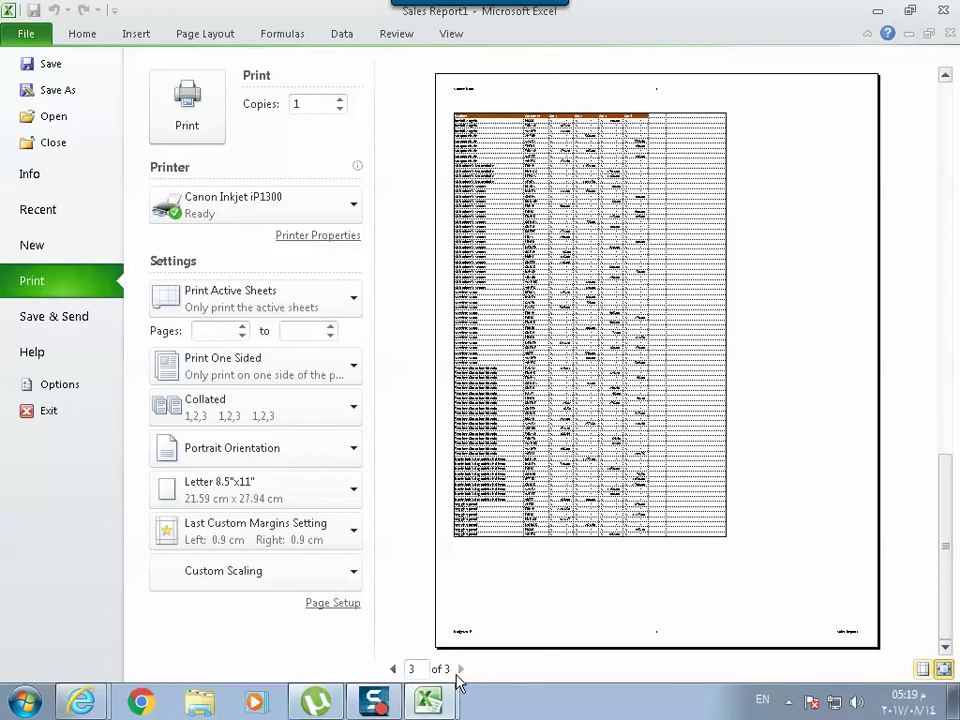
Change the Scale to Fit height to 1 page
click(225, 32)
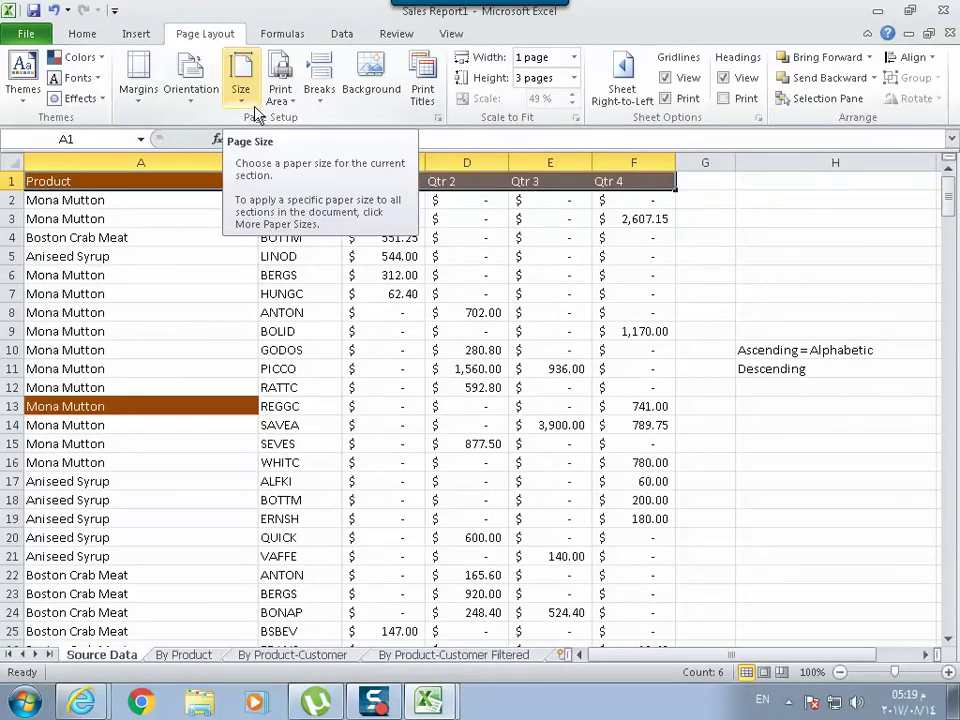
click(576, 78)
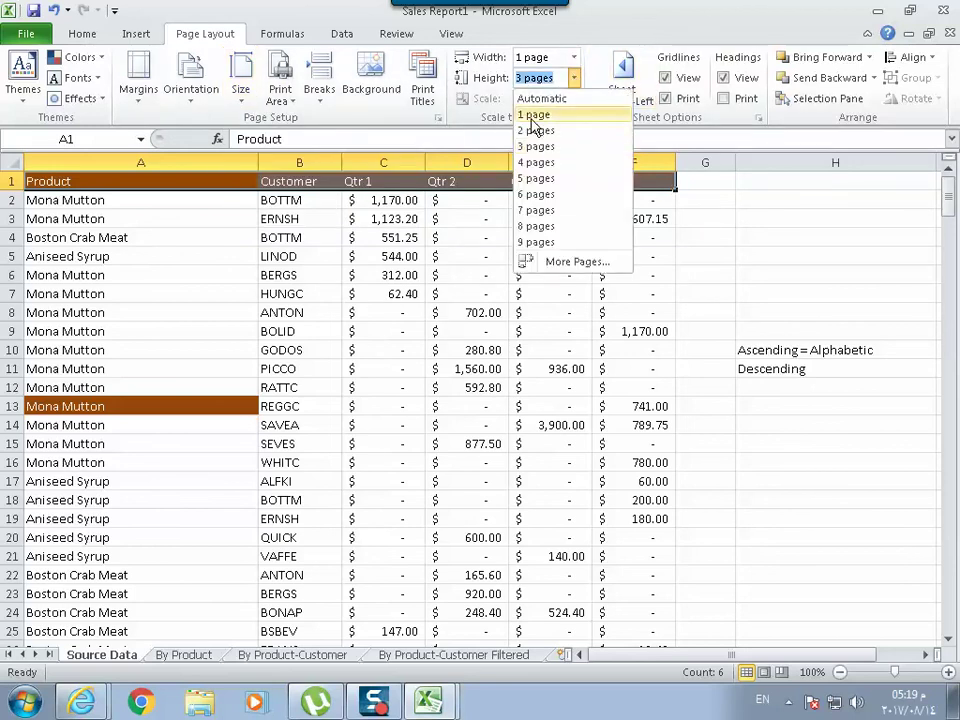
click(566, 124)
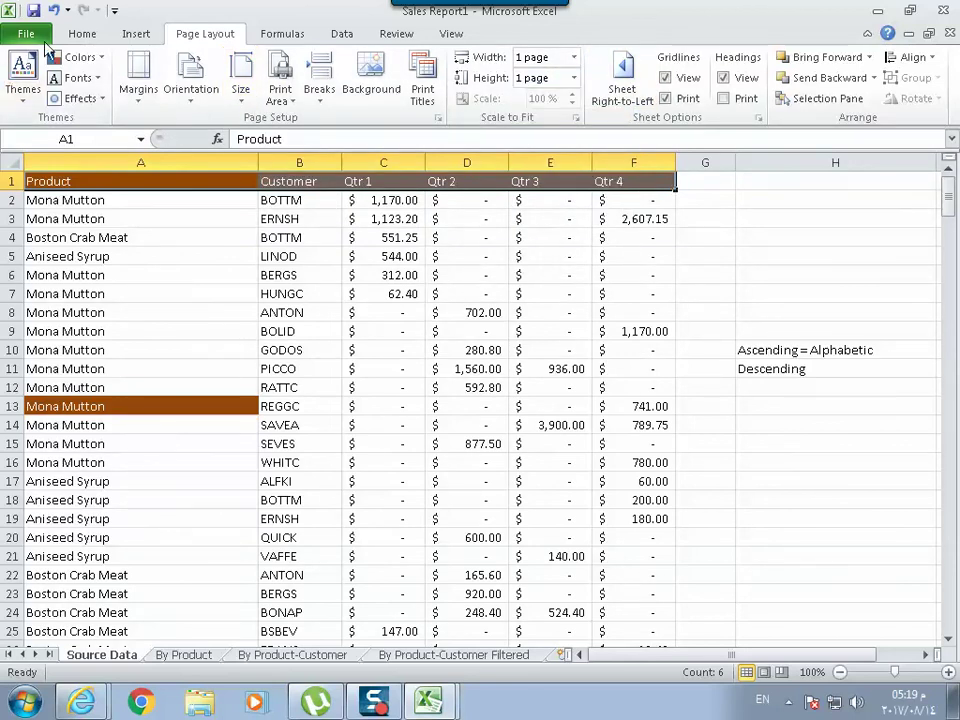
Preview the single-page printout, then set Scale to Fit height back to Automatic
click(30, 33)
click(58, 289)
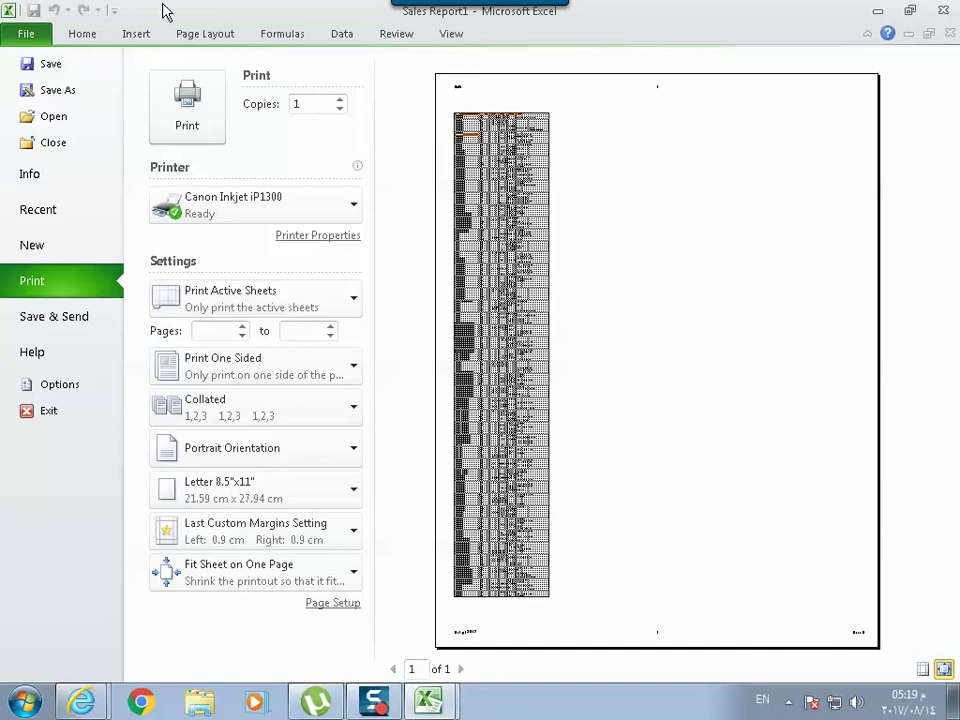
click(190, 32)
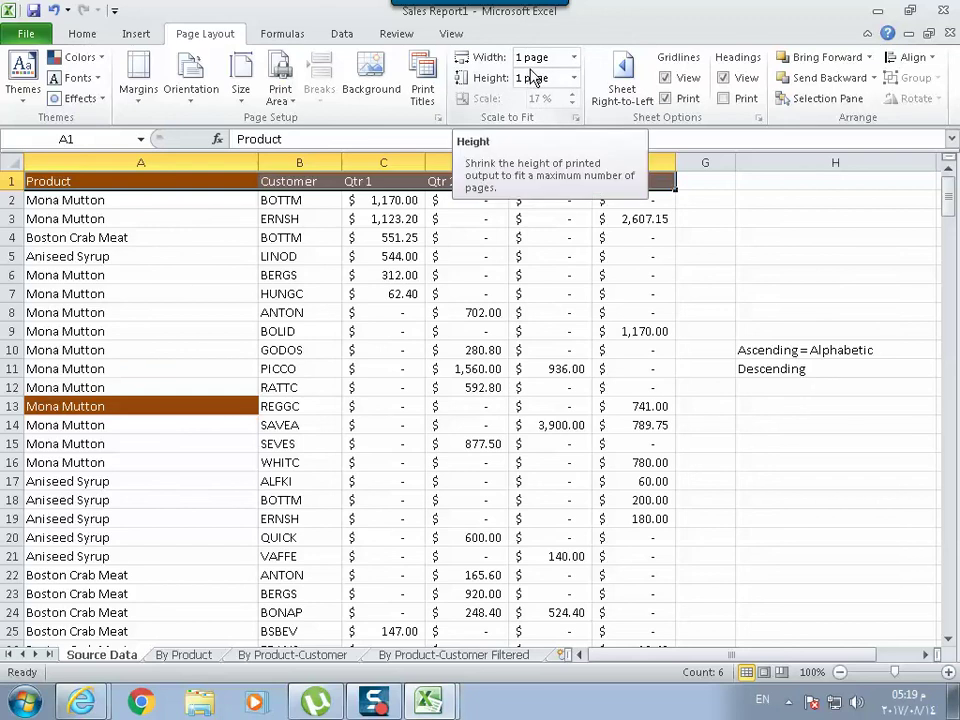
click(573, 78)
click(565, 100)
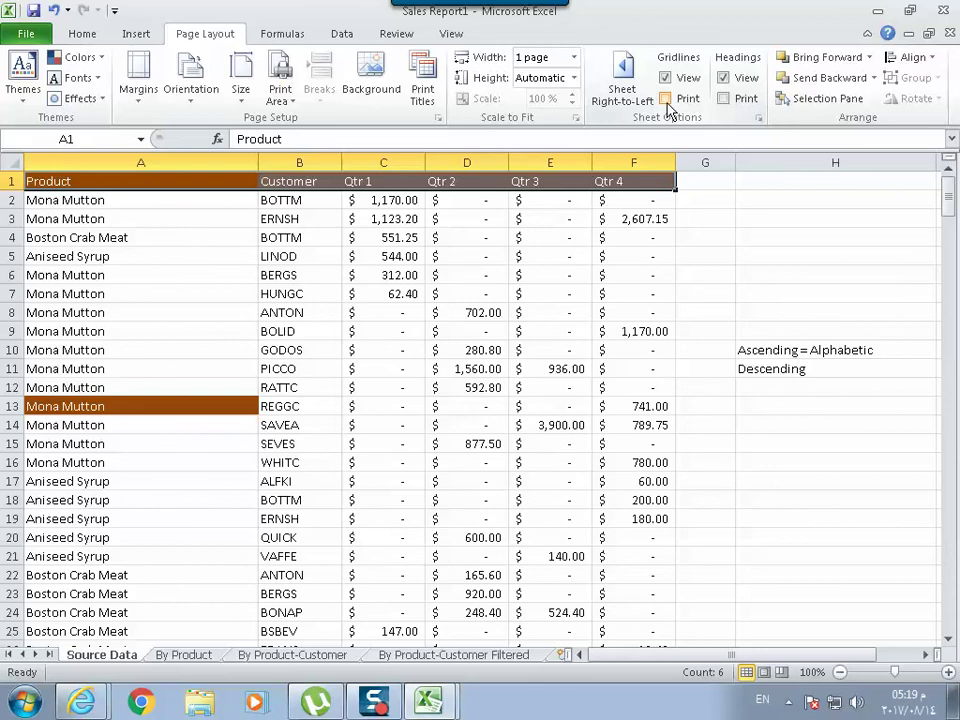
Preview the one-page-wide, automatic-height printout of the Source Data sheet
click(790, 699)
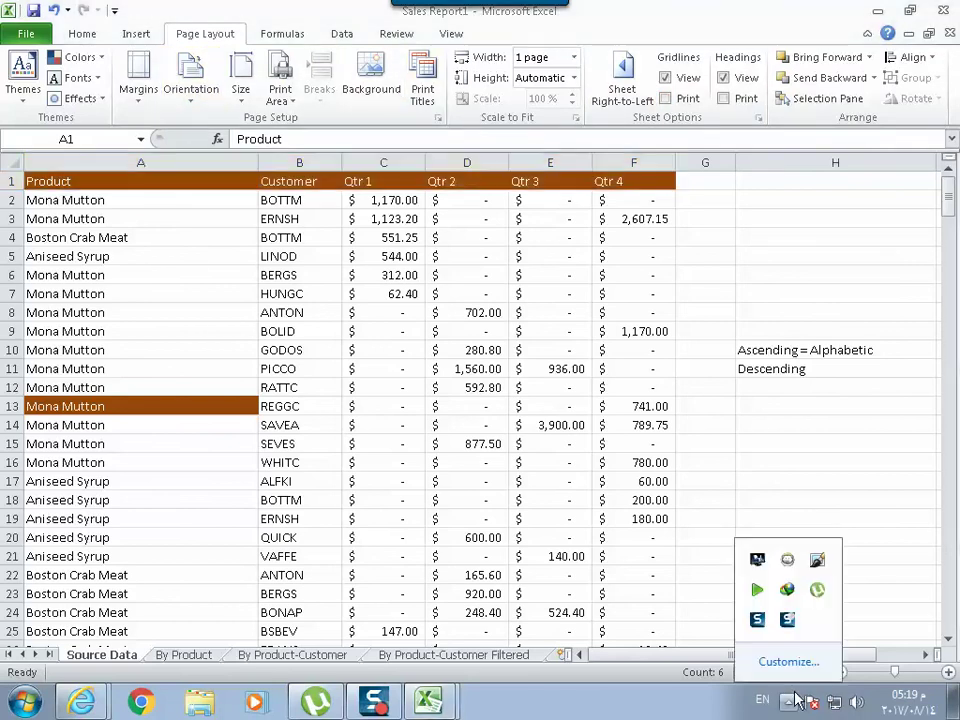
click(496, 657)
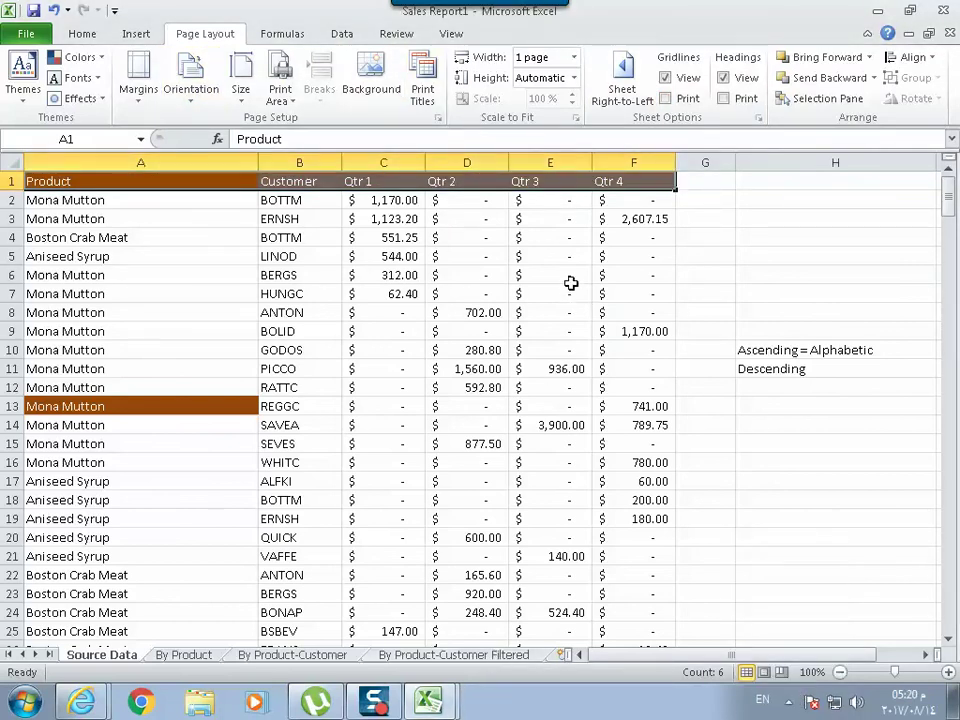
click(34, 34)
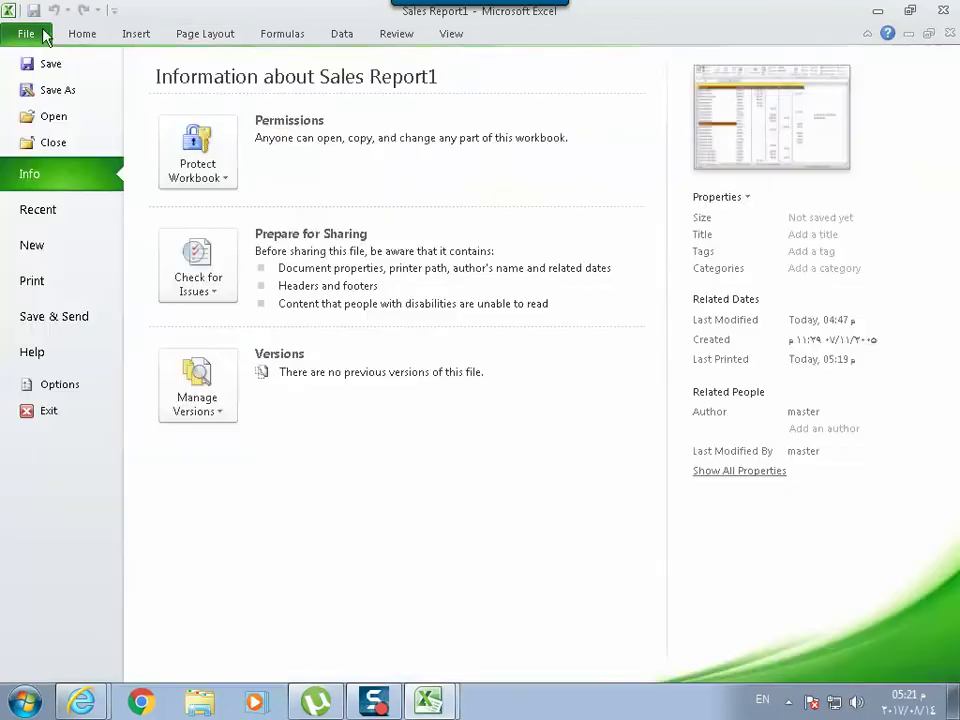
click(66, 280)
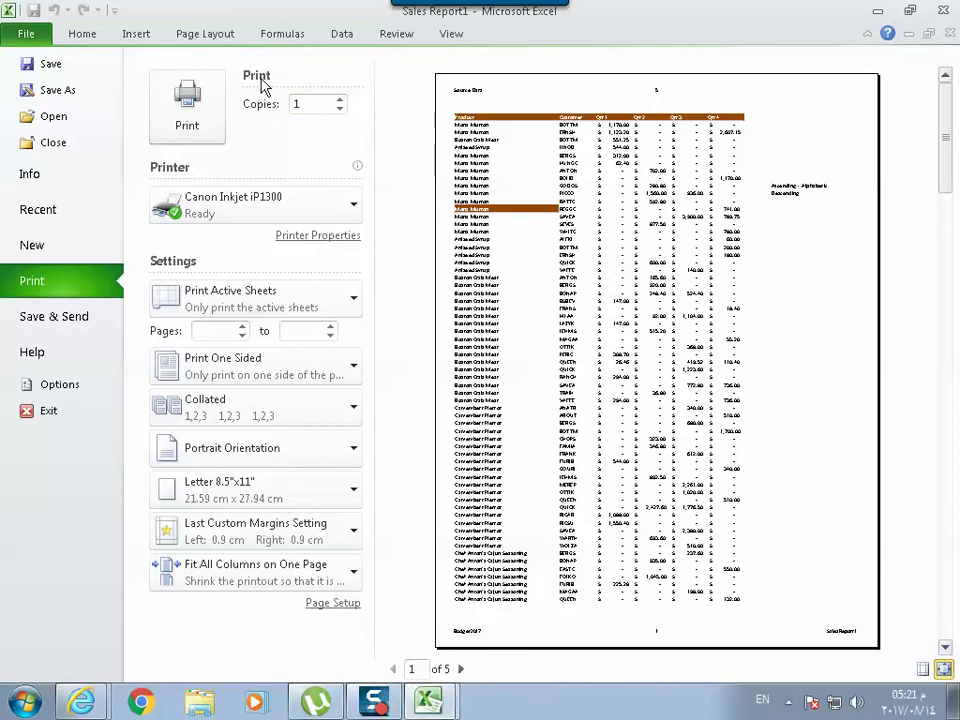
click(218, 36)
Turn on Print for Gridlines under Sheet Options and preview the gridded pages
click(800, 256)
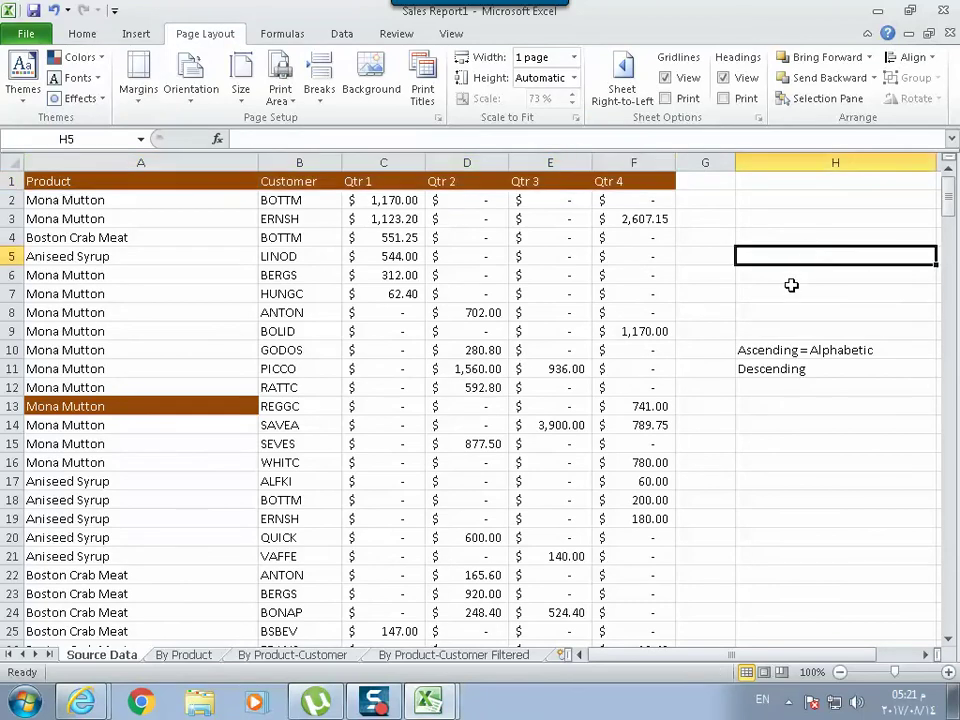
click(786, 292)
click(721, 316)
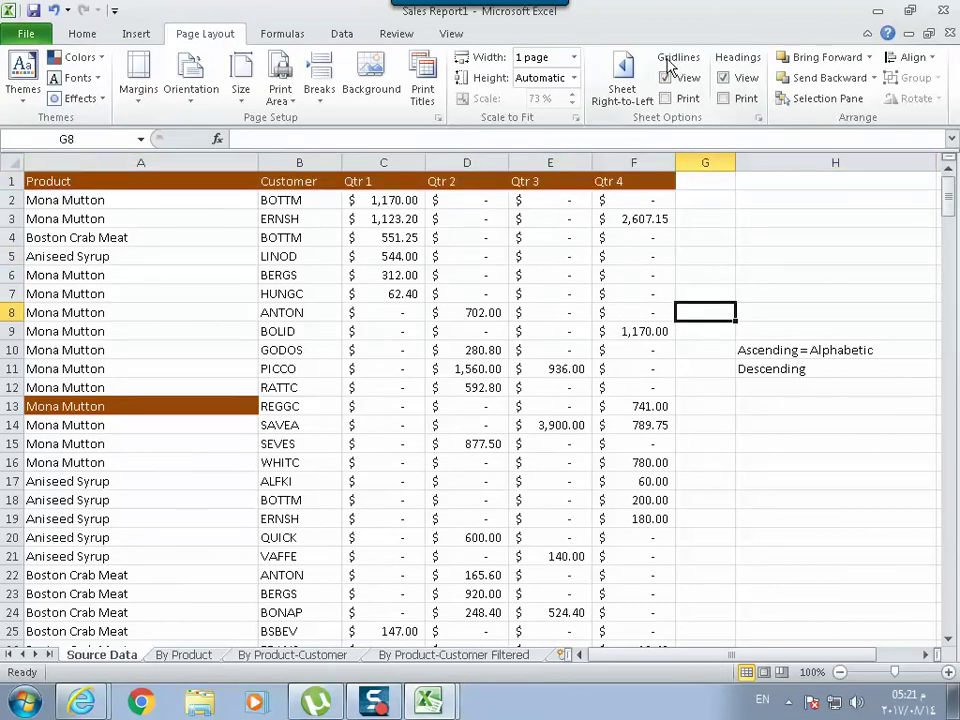
click(666, 100)
click(33, 31)
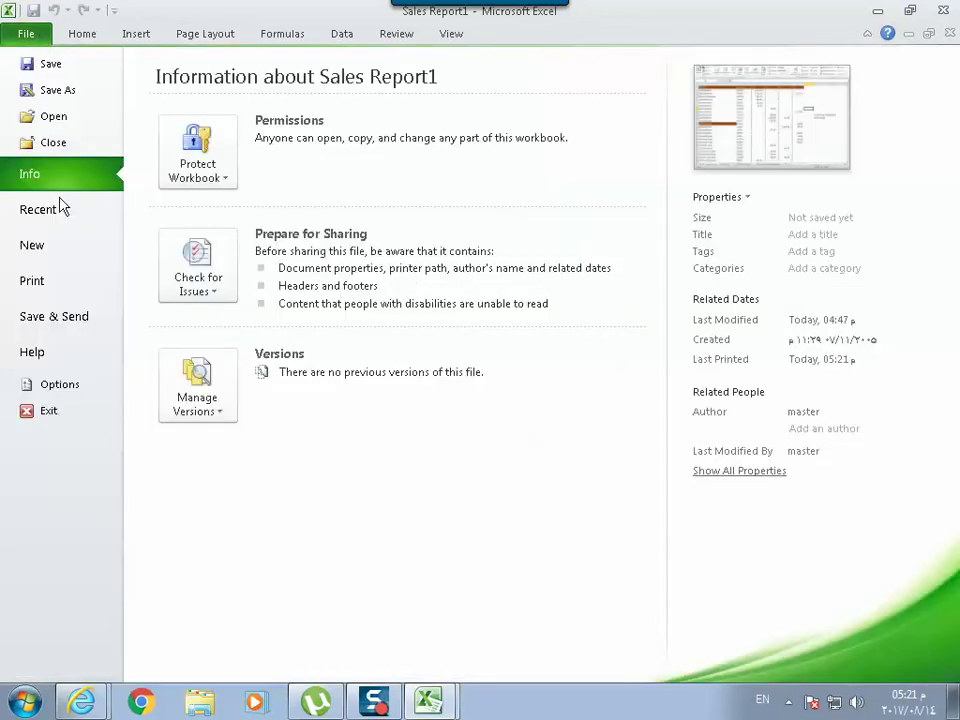
click(30, 281)
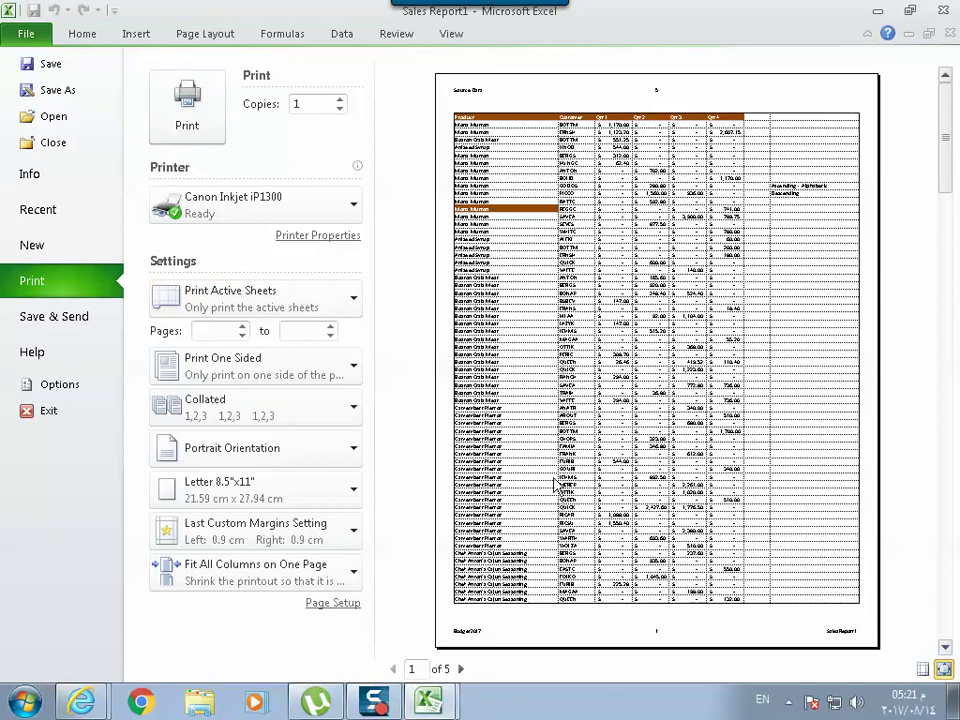
click(188, 33)
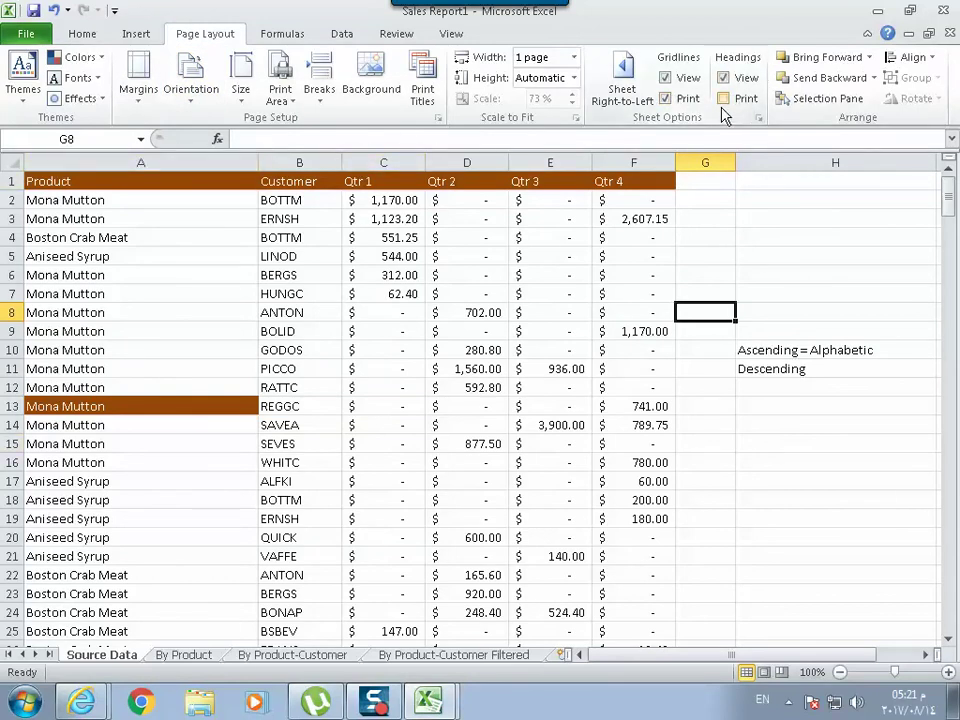
Turn on printing of row and column headings and preview the five-page Source Data printout
click(722, 99)
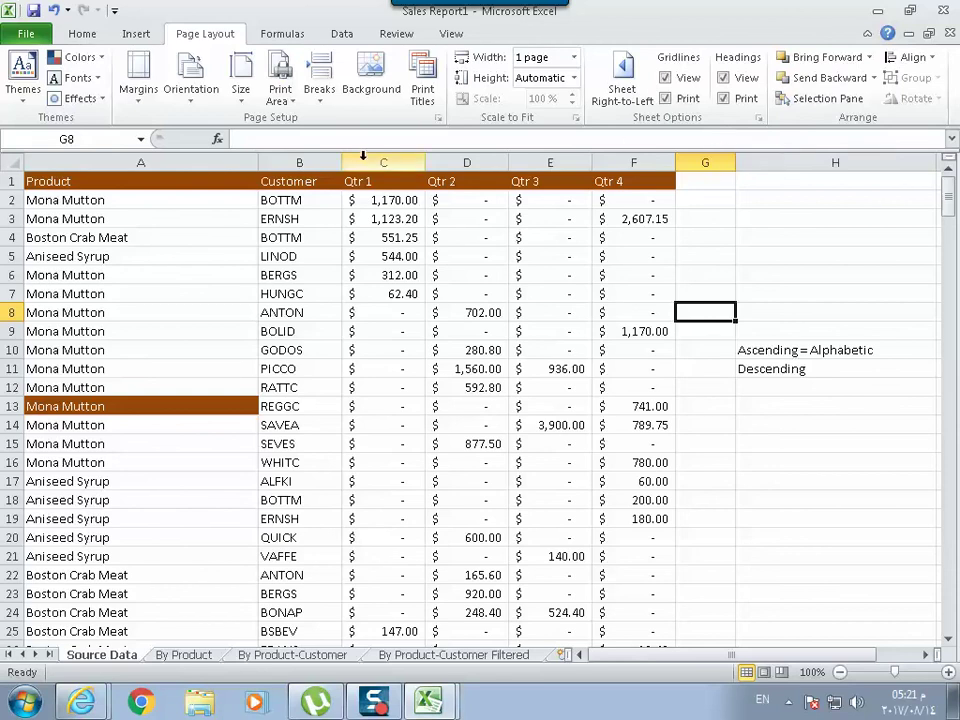
click(24, 34)
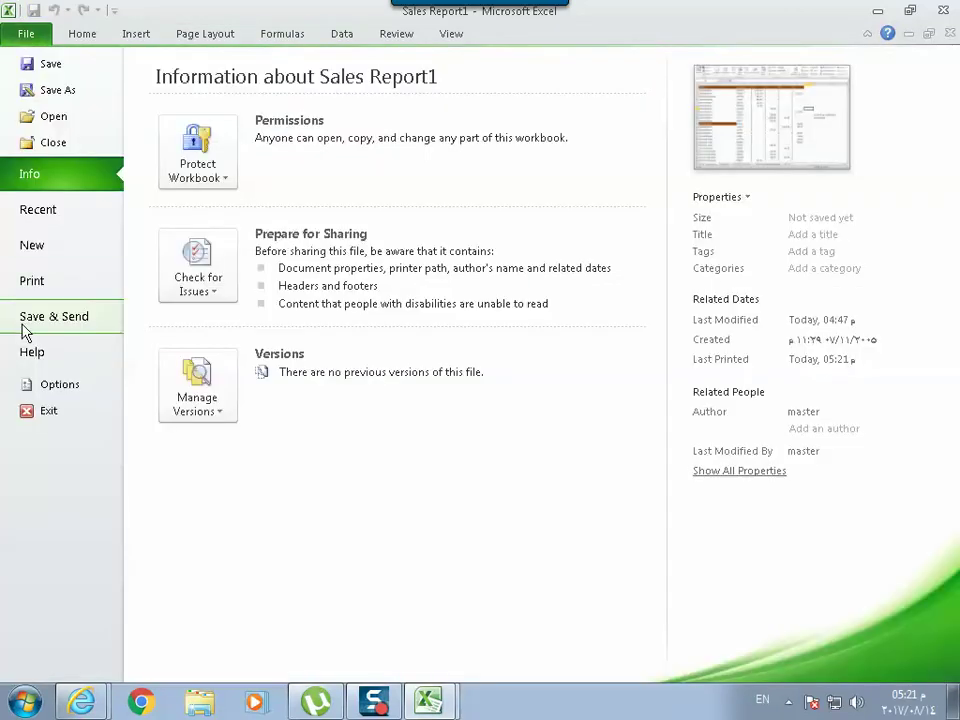
click(36, 281)
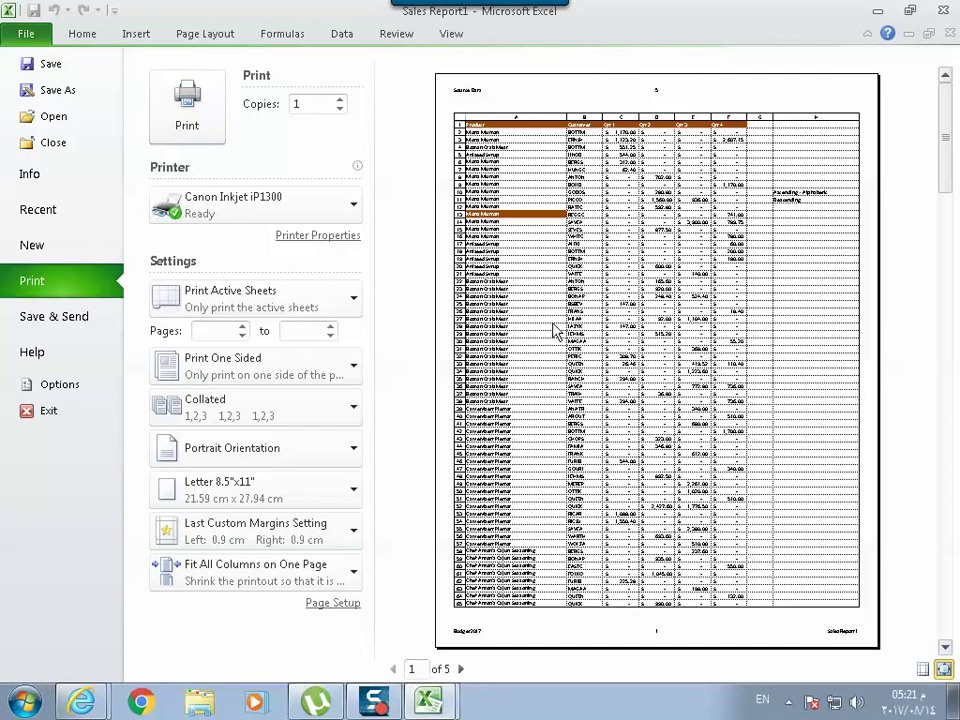
click(789, 698)
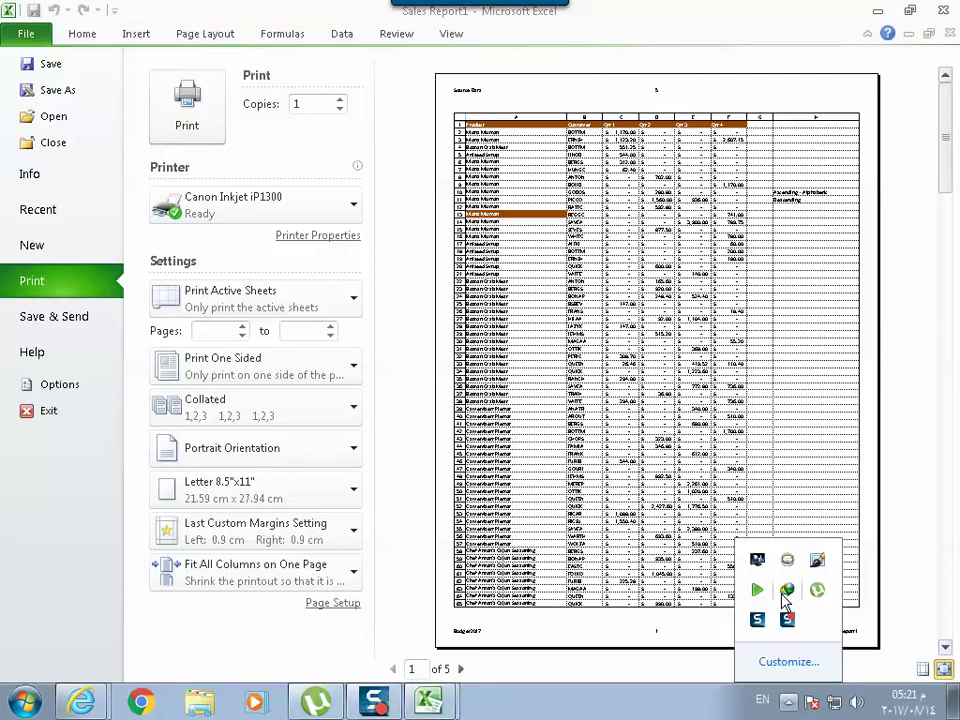
right_click(760, 597)
click(790, 503)
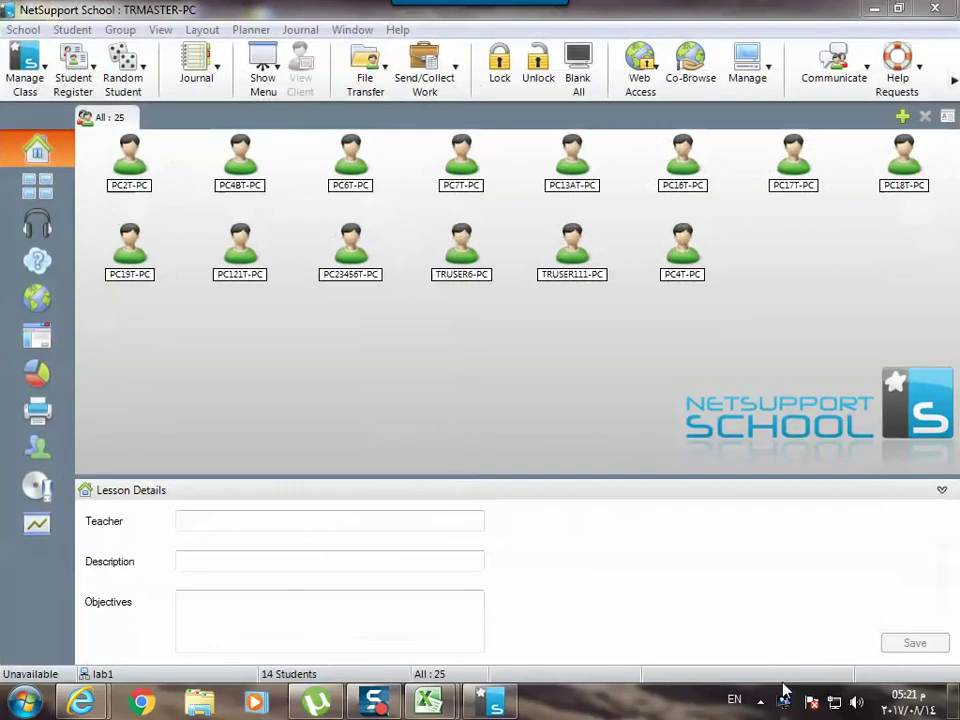
right_click(787, 700)
click(760, 702)
click(760, 701)
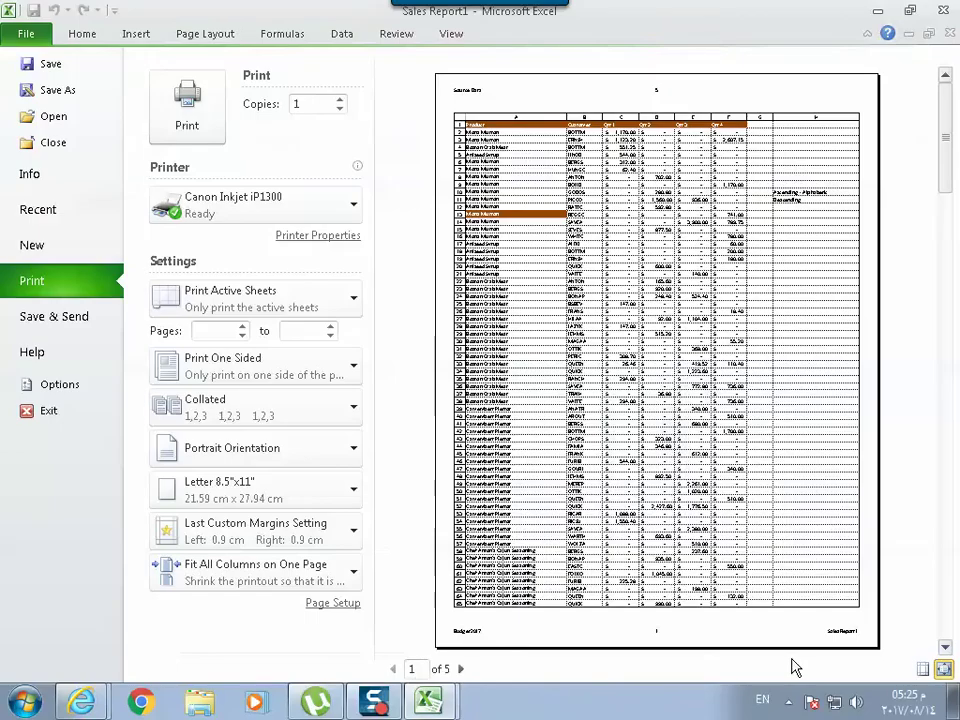
click(821, 608)
Exit the print preview to the Page Layout tab, then look through the Formulas and Data tabs
click(211, 44)
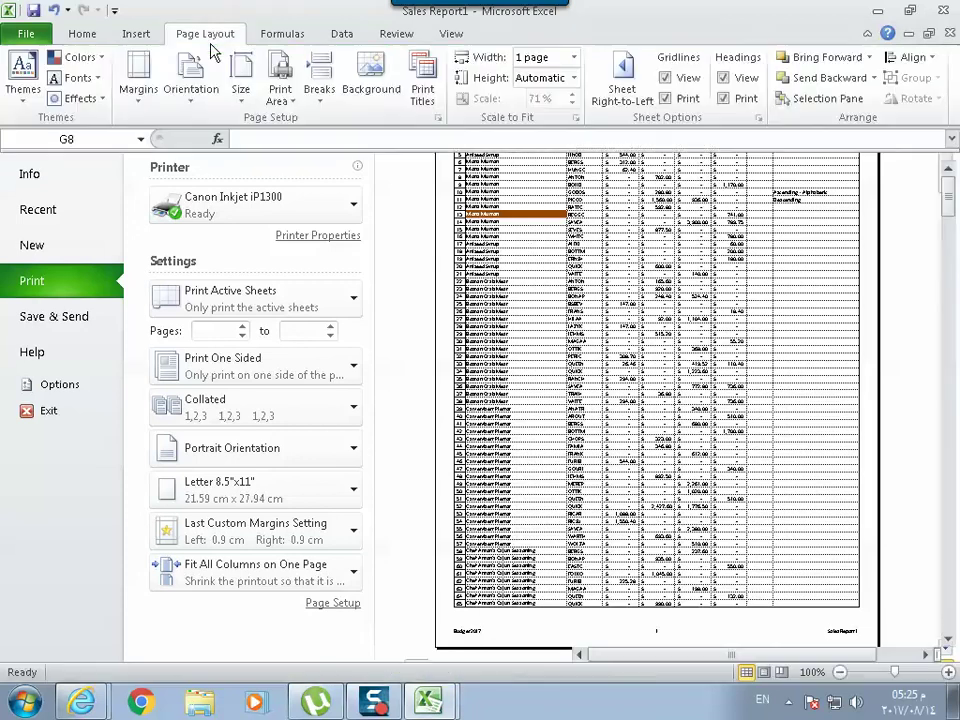
click(290, 42)
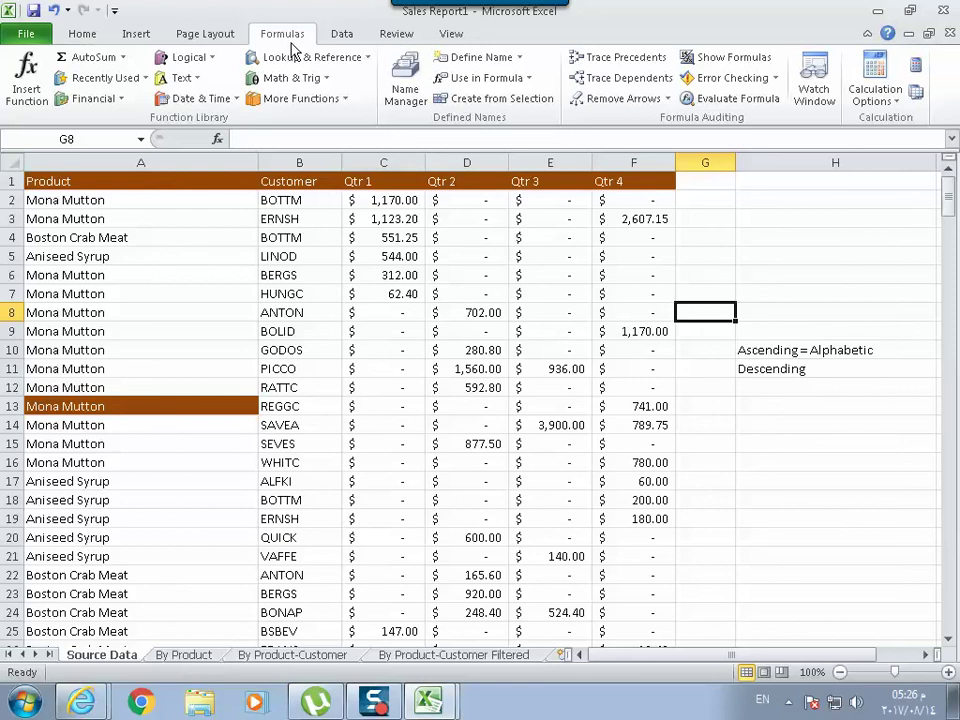
click(348, 36)
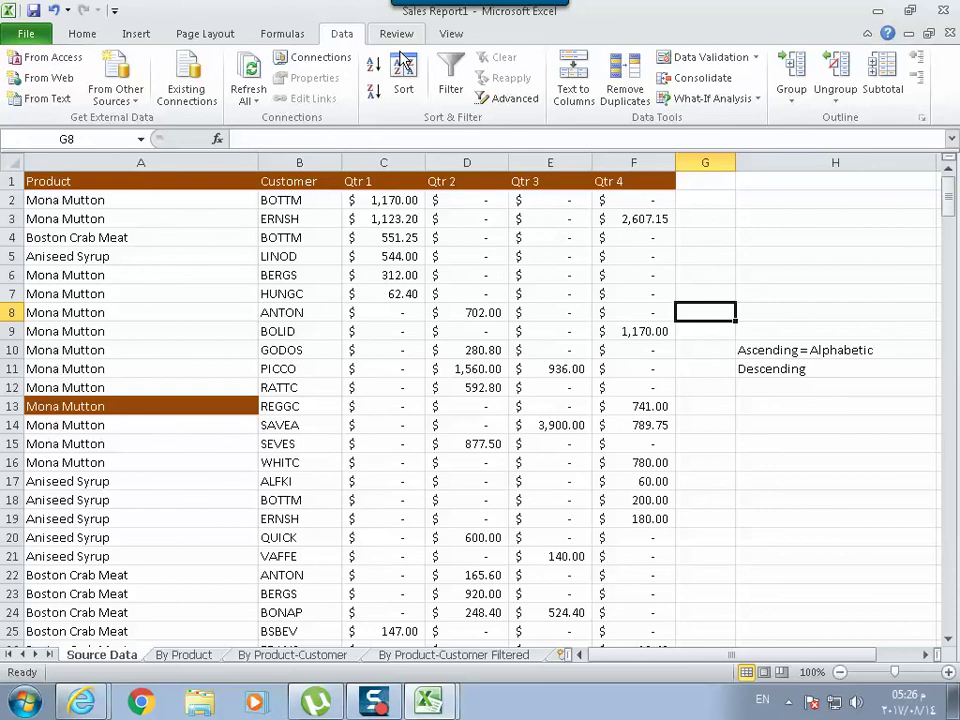
Run Spelling and ignore all product names: Pierrot, Telino, Longlife, Northwoods, Steeleye
click(396, 33)
click(25, 75)
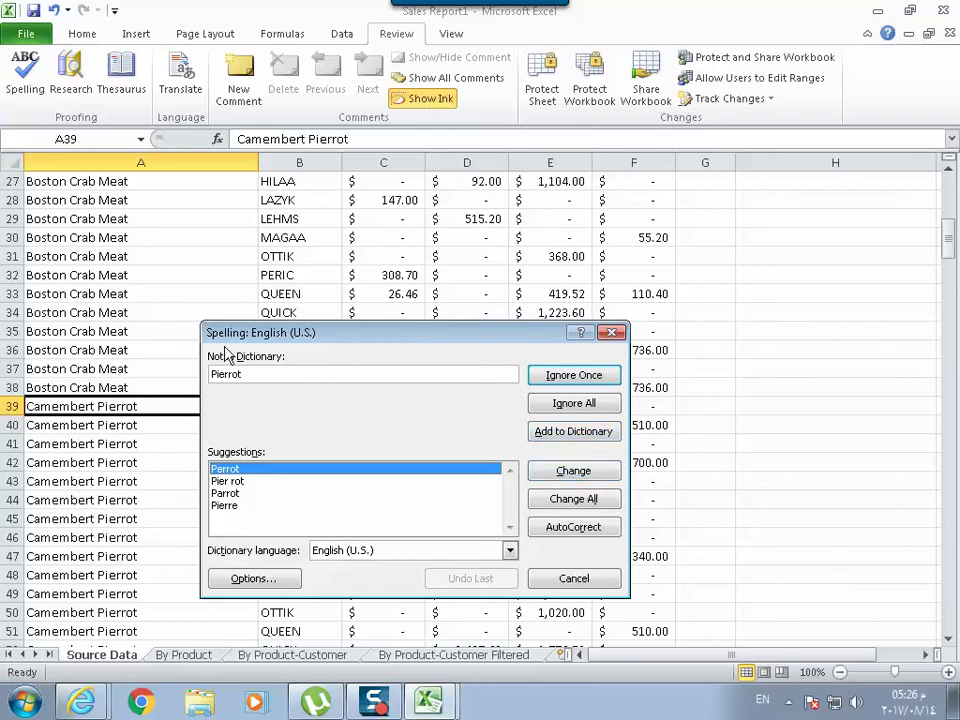
click(577, 404)
click(577, 404)
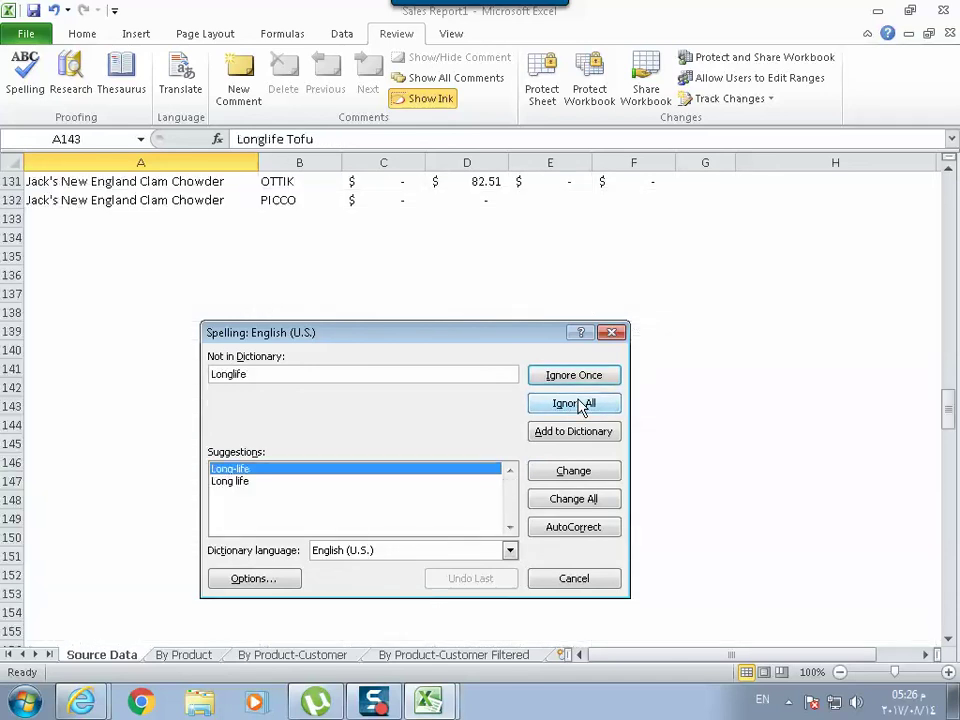
click(577, 404)
click(577, 404)
click(577, 404)
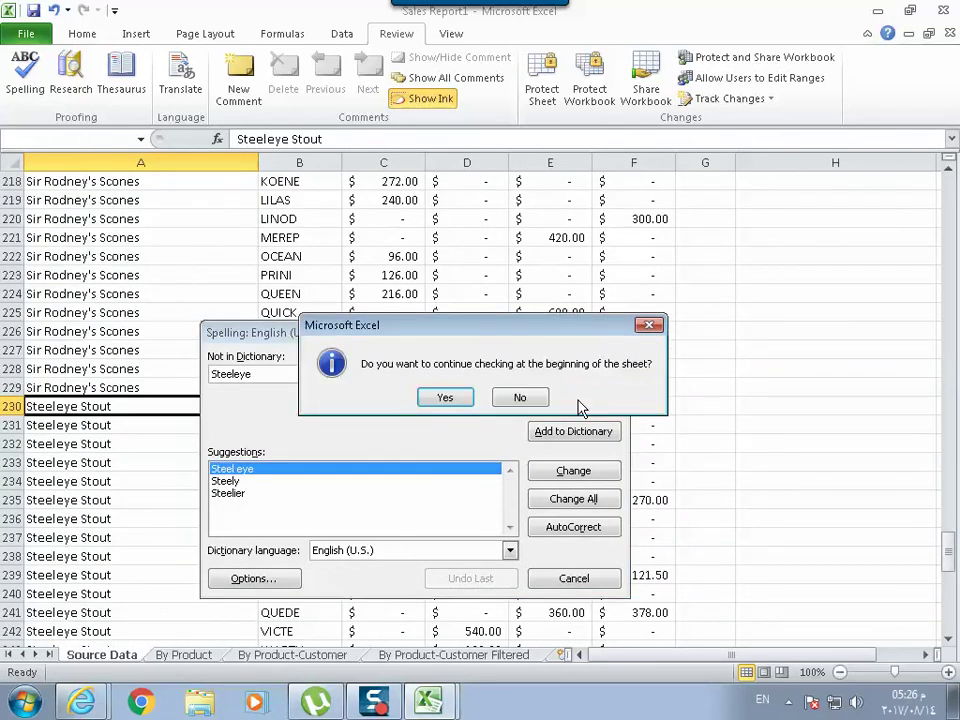
Continue from the top and change Qtr to Qtr. in headers C1 through F1
click(458, 396)
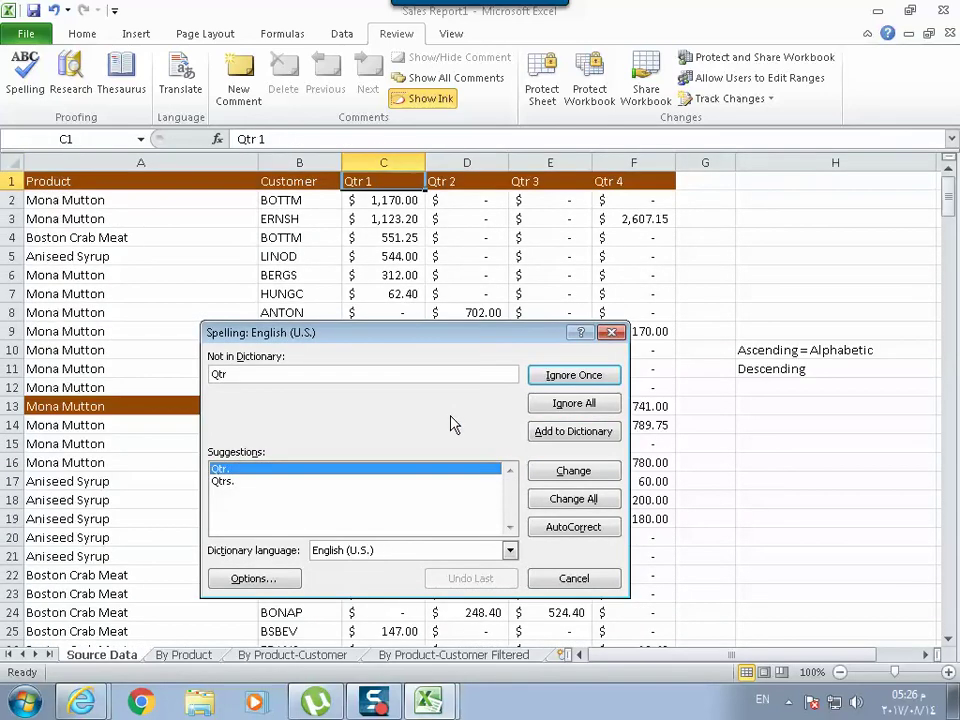
click(569, 474)
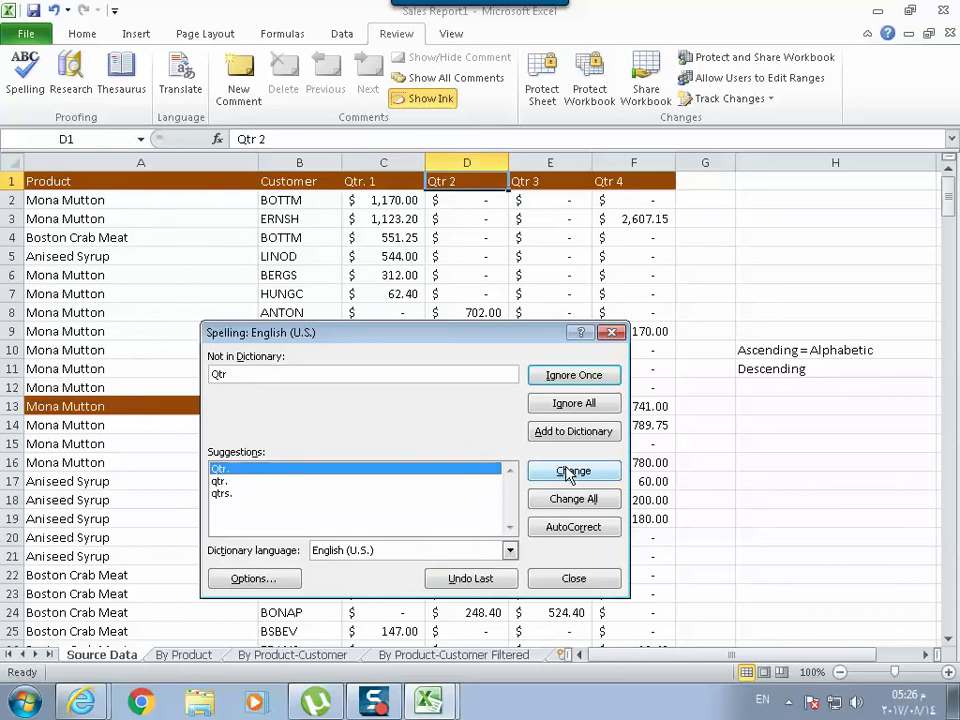
click(565, 478)
click(565, 474)
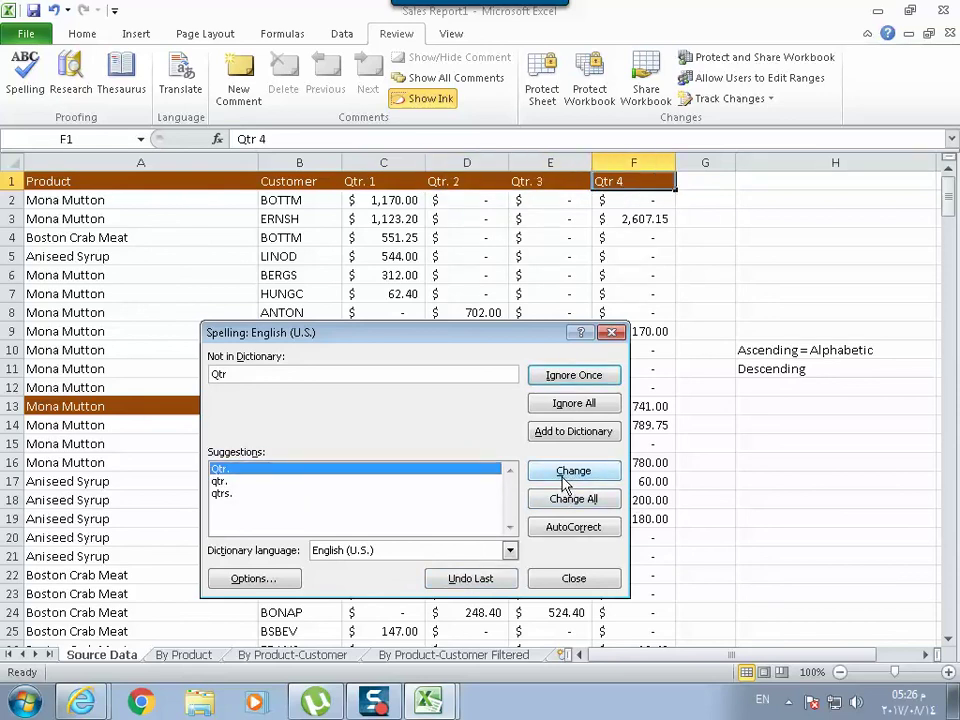
click(562, 474)
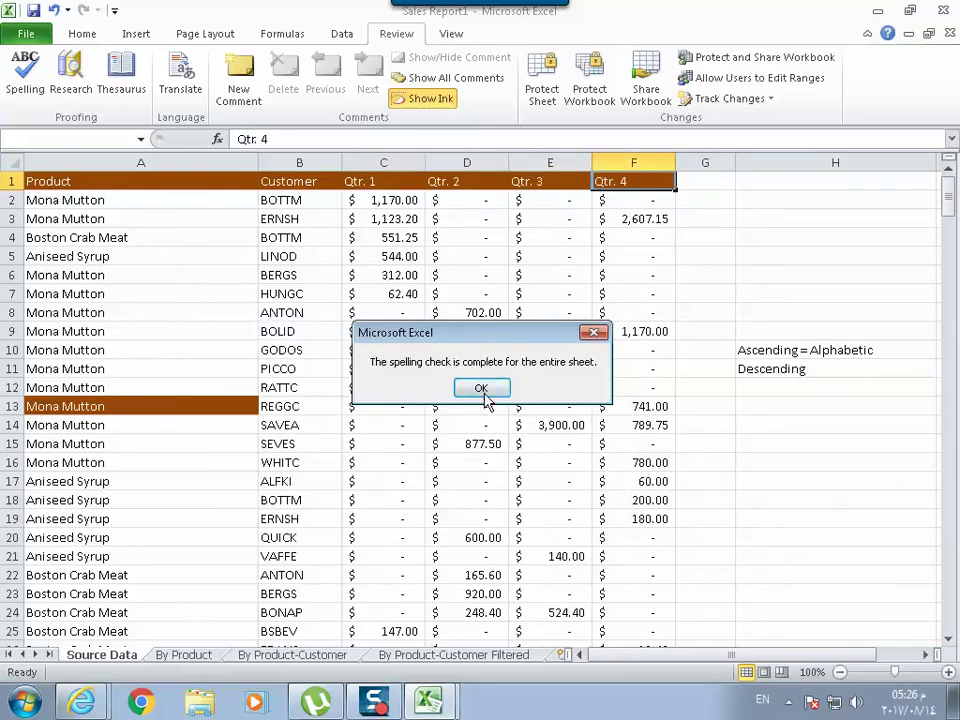
click(483, 390)
Toggle the Formula Bar checkbox on the View tab off and on twice, leaving it shown
click(453, 33)
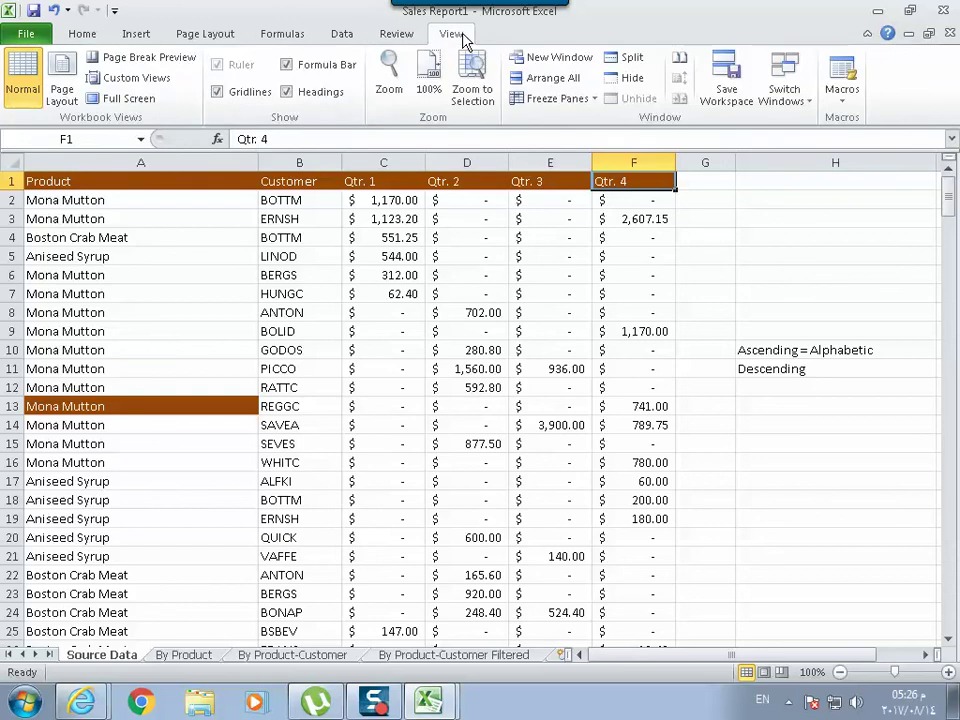
scroll(201, 314, down, 5)
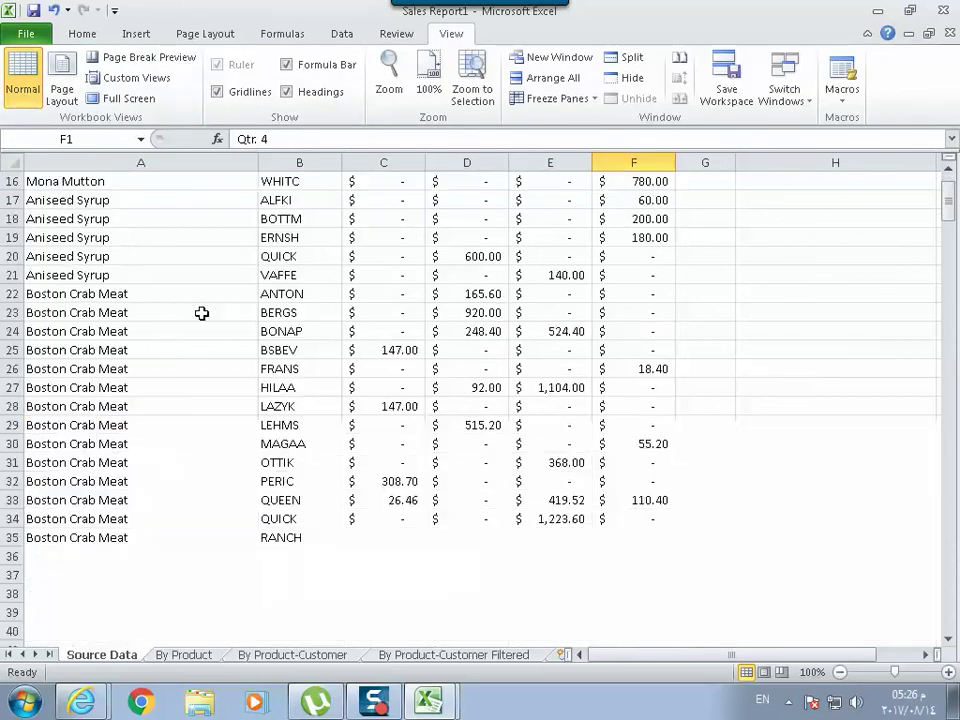
scroll(201, 314, down, 4)
scroll(201, 314, down, 4)
scroll(201, 314, up, 4)
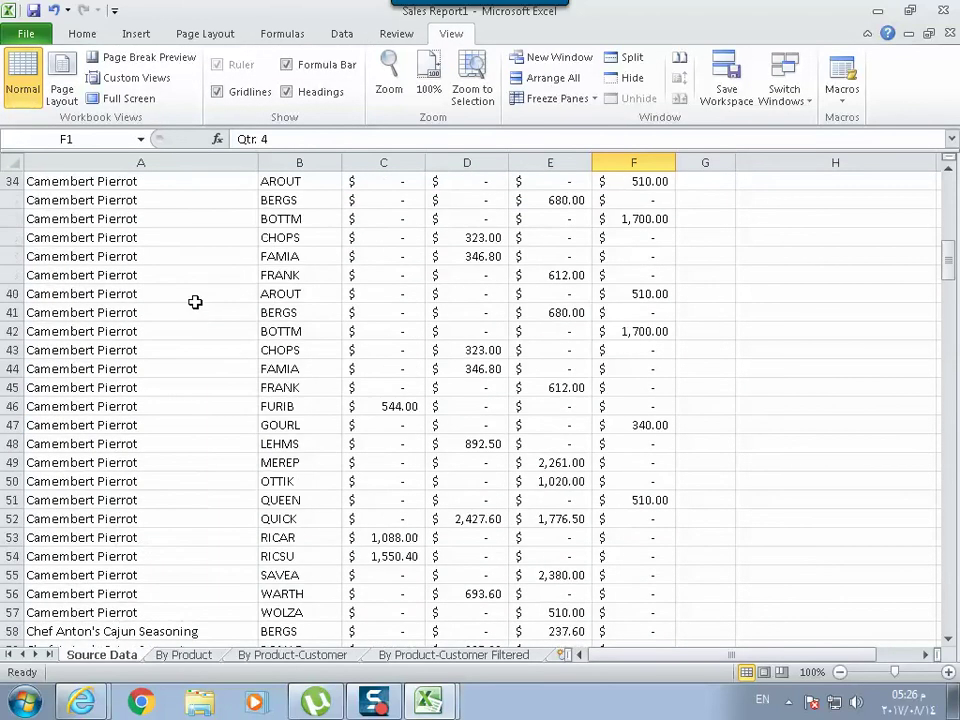
scroll(195, 302, up, 9)
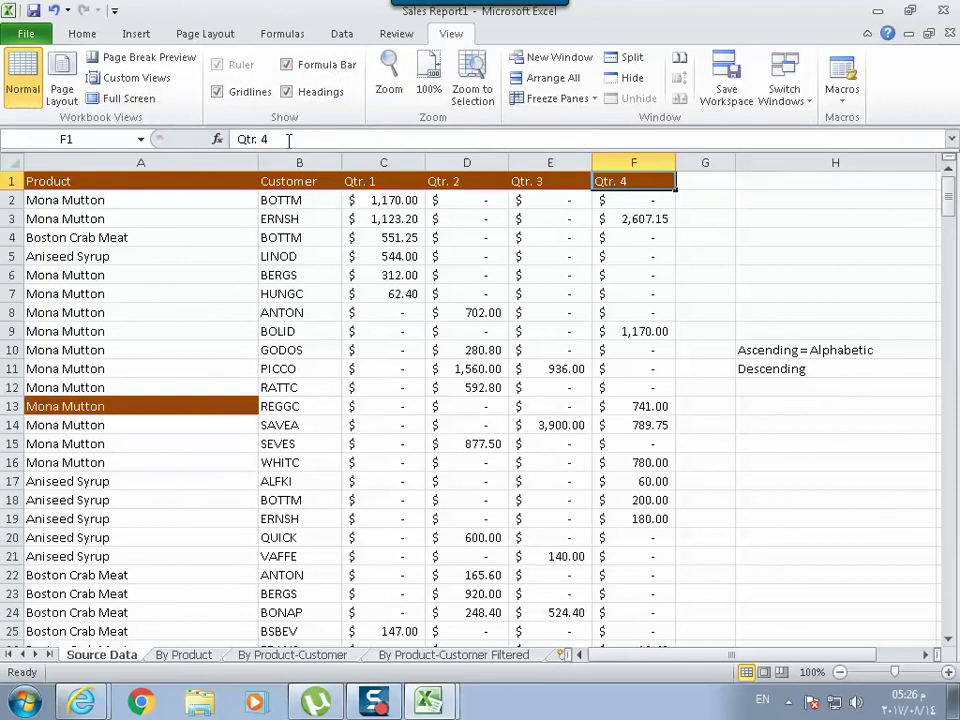
click(288, 65)
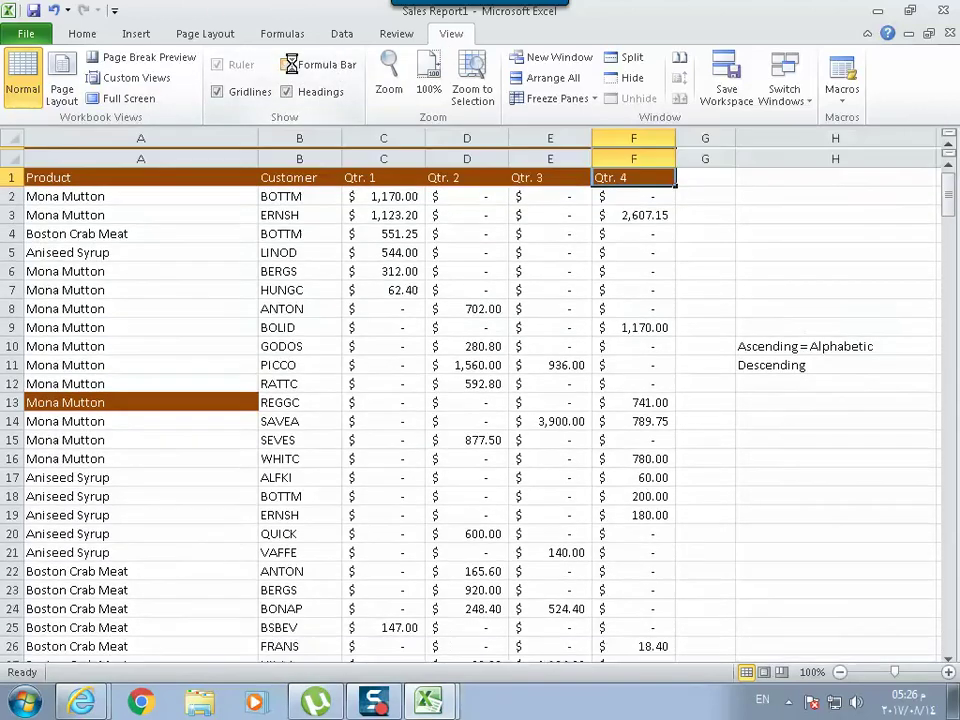
click(288, 65)
click(288, 65)
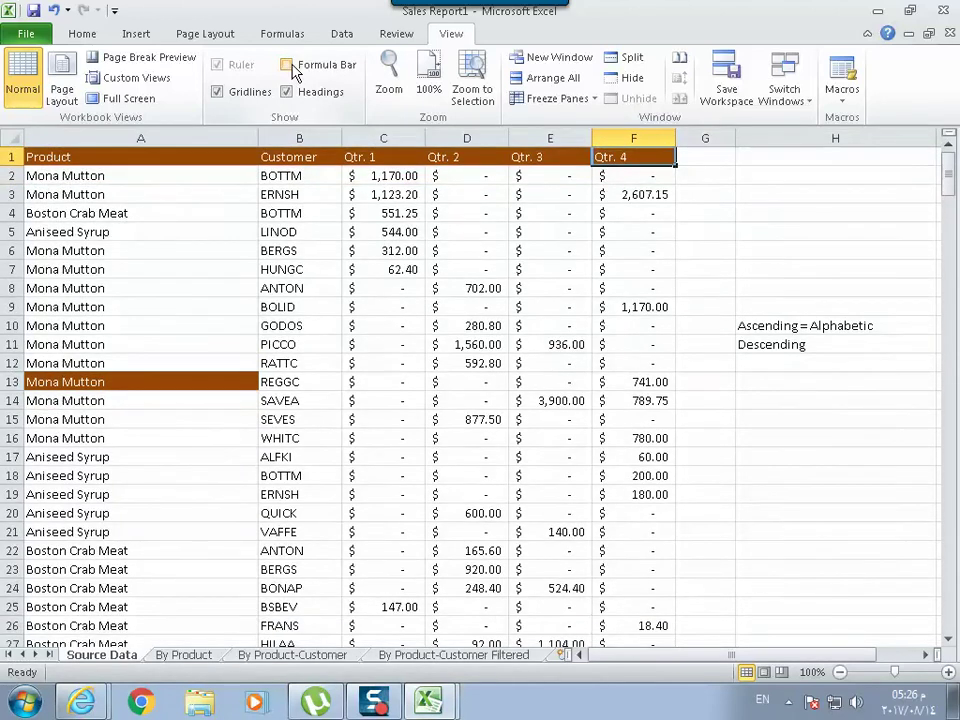
click(288, 65)
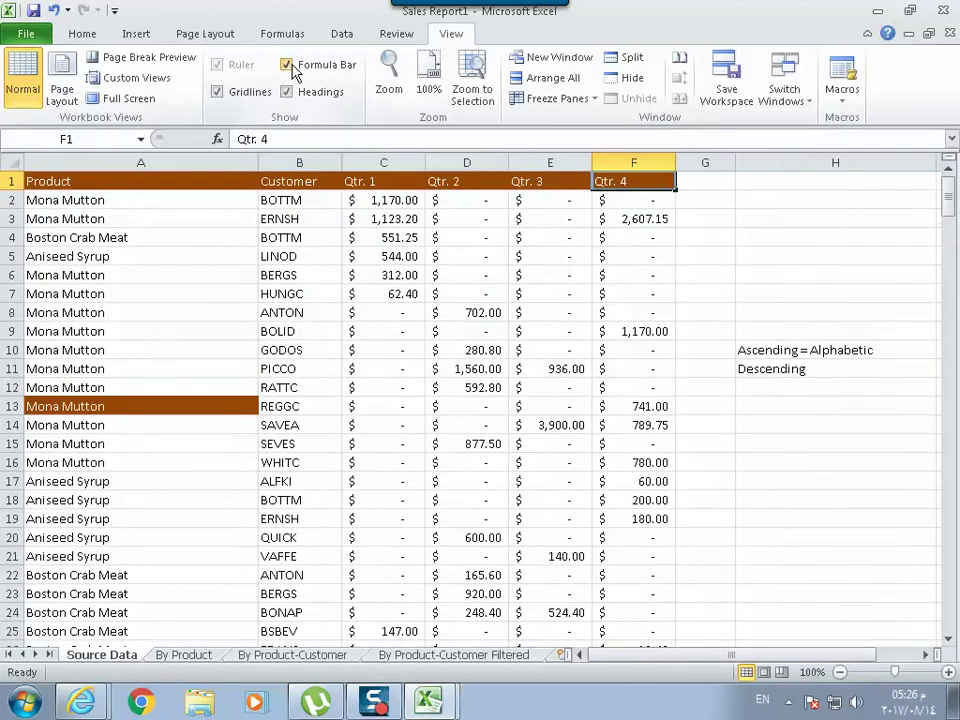
click(392, 72)
click(363, 457)
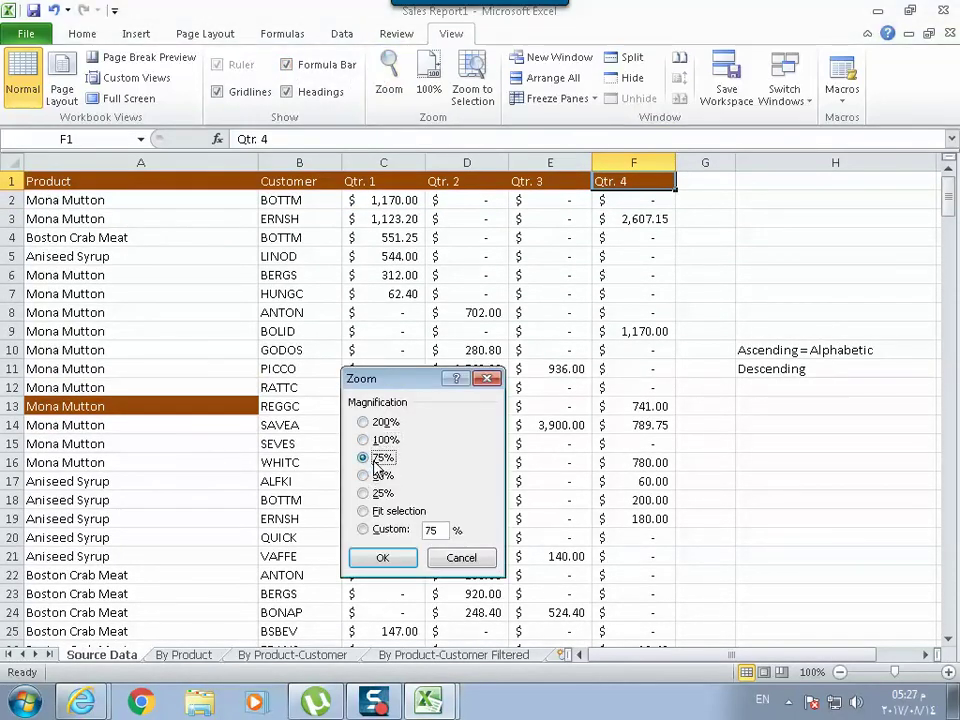
click(379, 558)
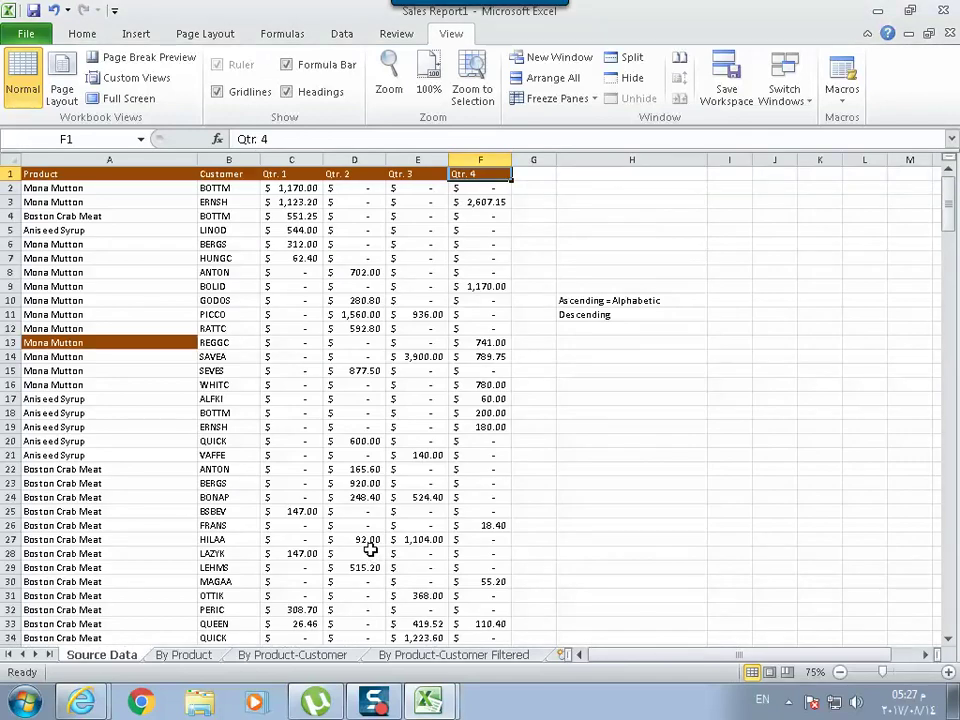
click(429, 80)
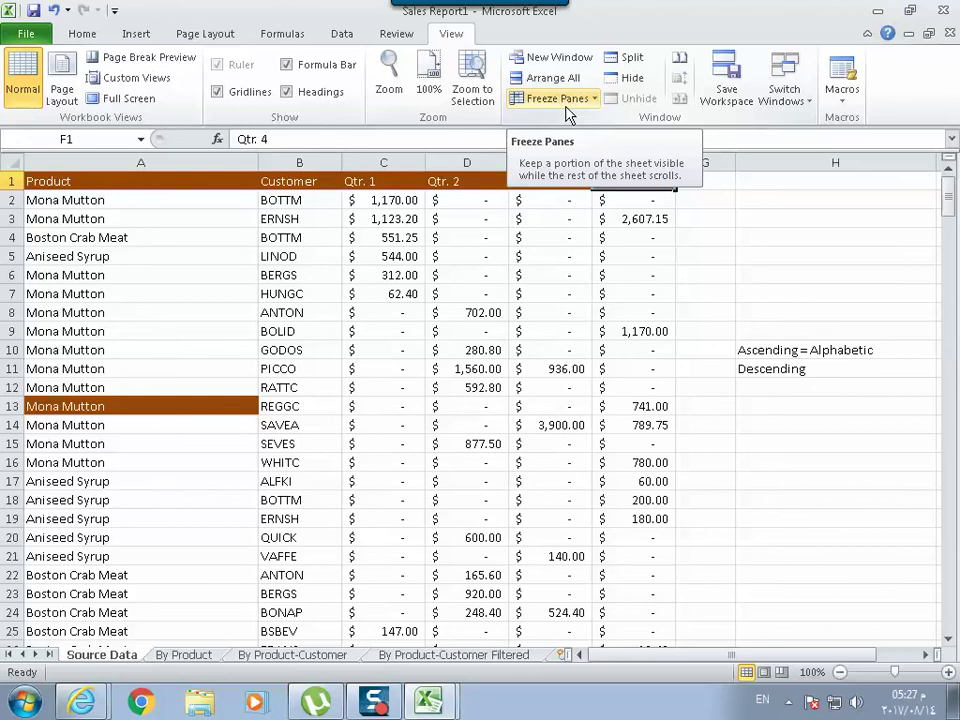
click(171, 276)
scroll(173, 278, down, 14)
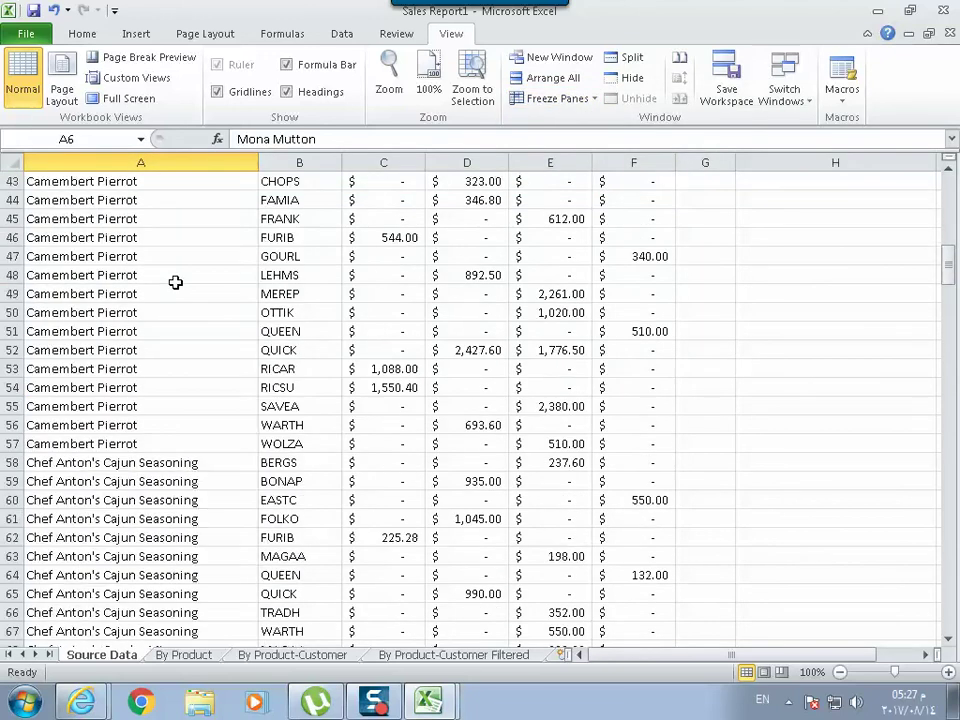
scroll(175, 282, down, 7)
scroll(175, 290, down, 12)
scroll(176, 298, down, 9)
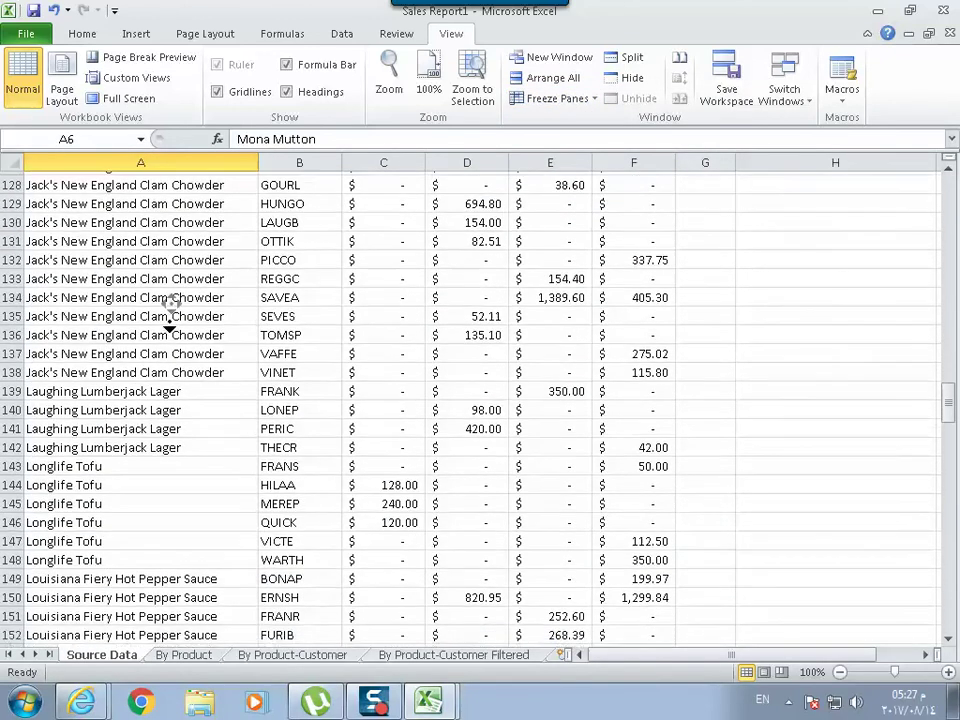
scroll(171, 315, down, 10)
scroll(166, 412, down, 15)
scroll(165, 490, down, 12)
scroll(165, 492, down, 9)
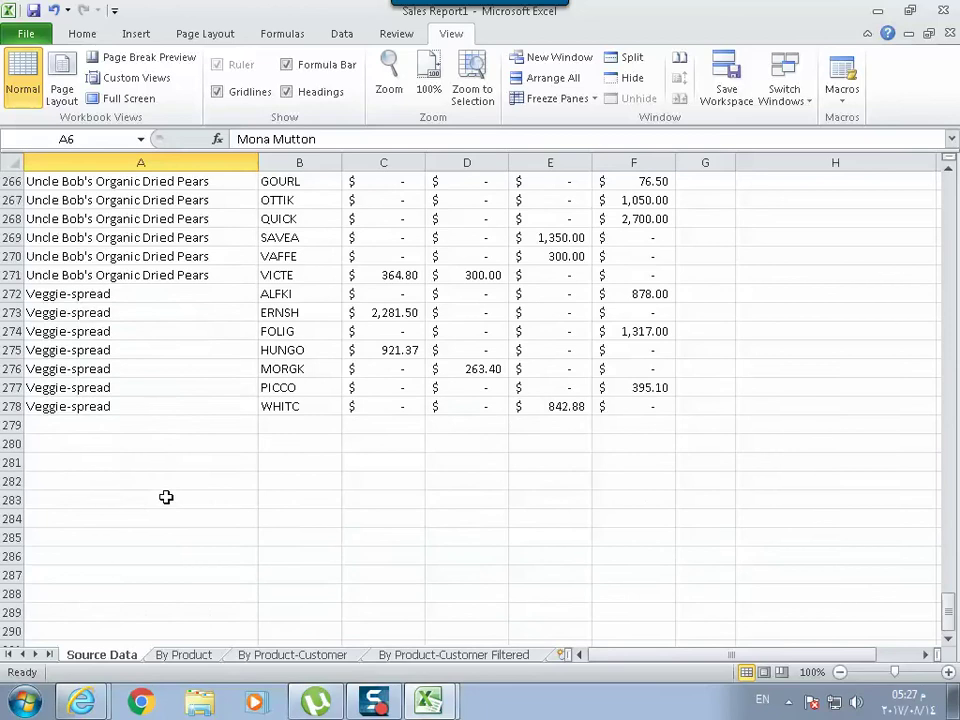
scroll(166, 496, down, 4)
scroll(56, 405, up, 1)
drag(54, 369, 915, 347)
click(921, 351)
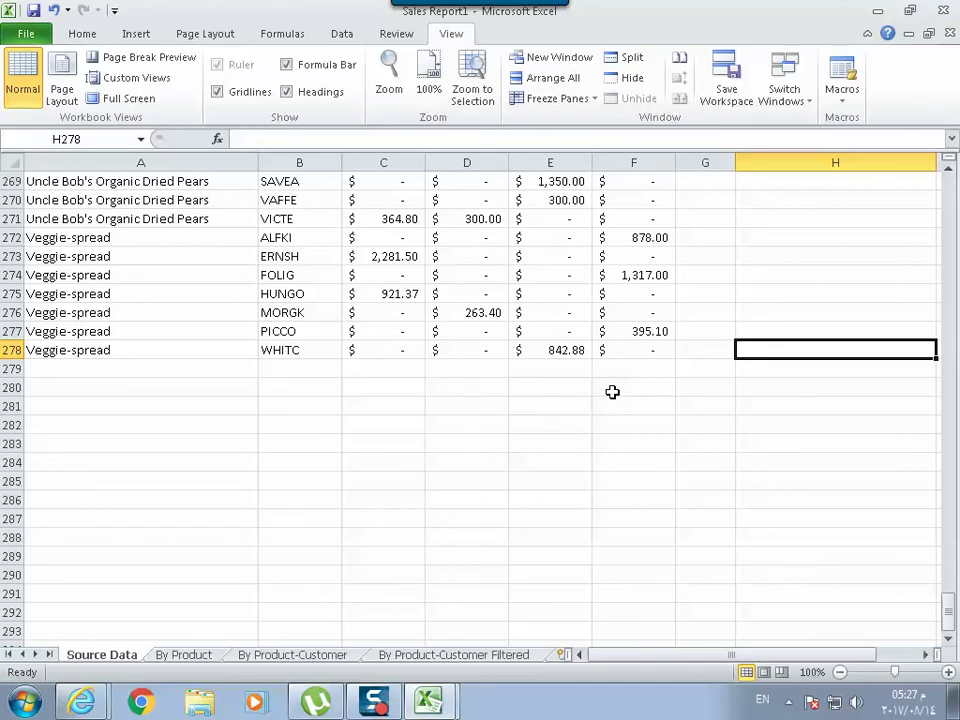
scroll(470, 290, up, 7)
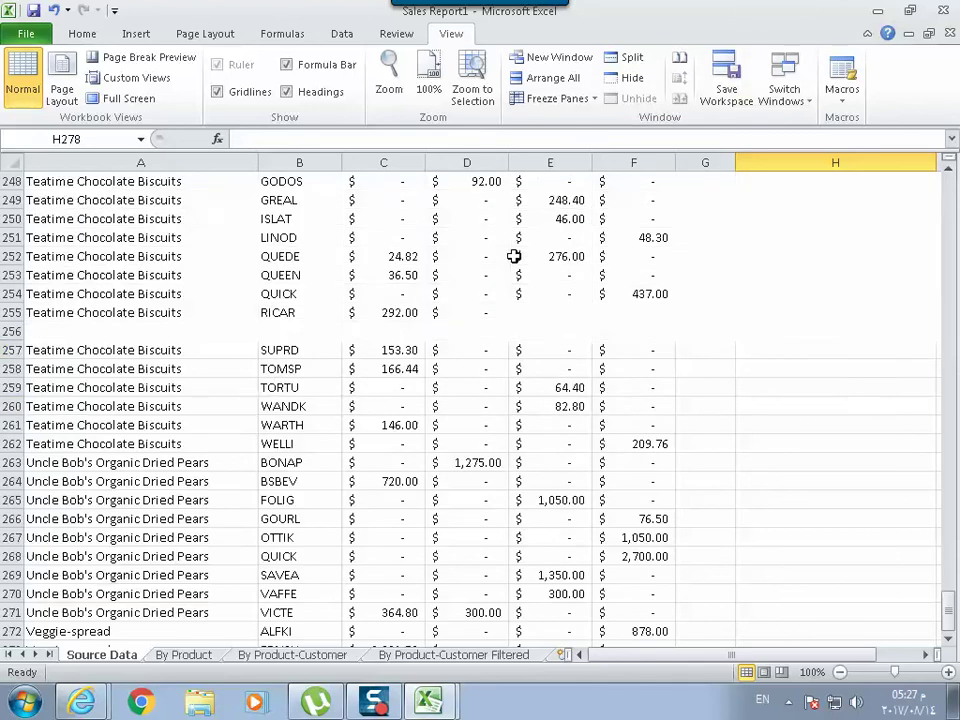
click(540, 77)
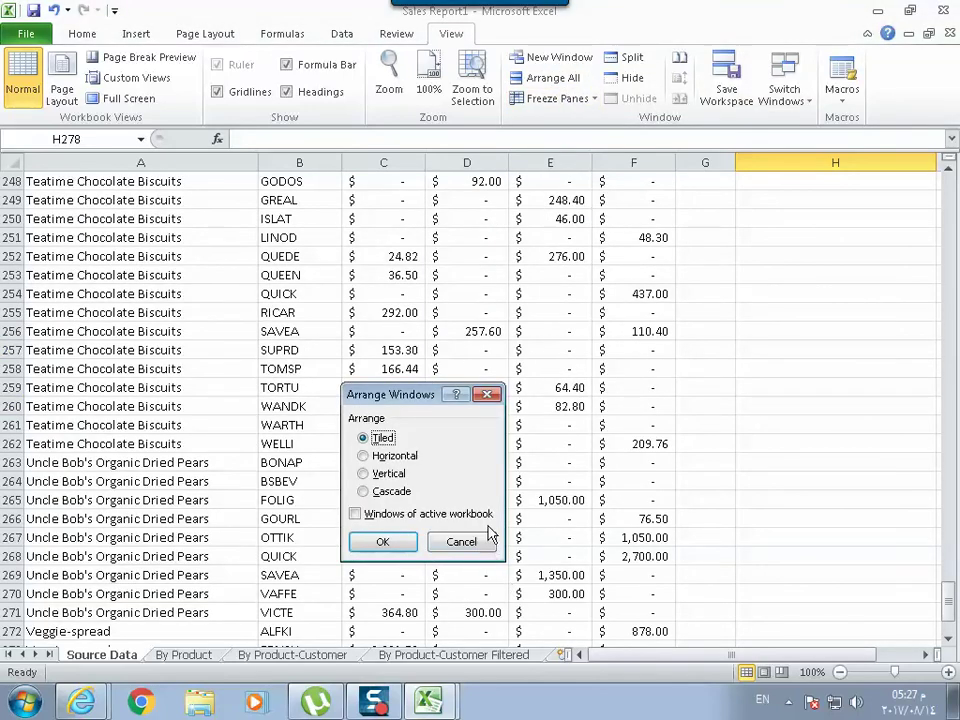
click(486, 536)
click(562, 99)
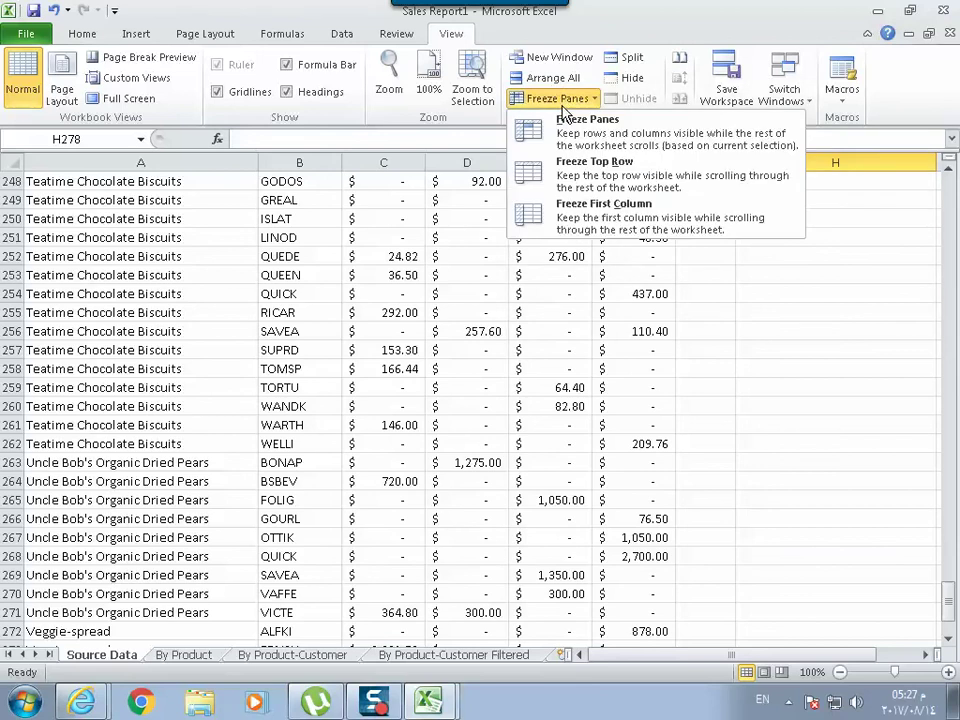
click(592, 163)
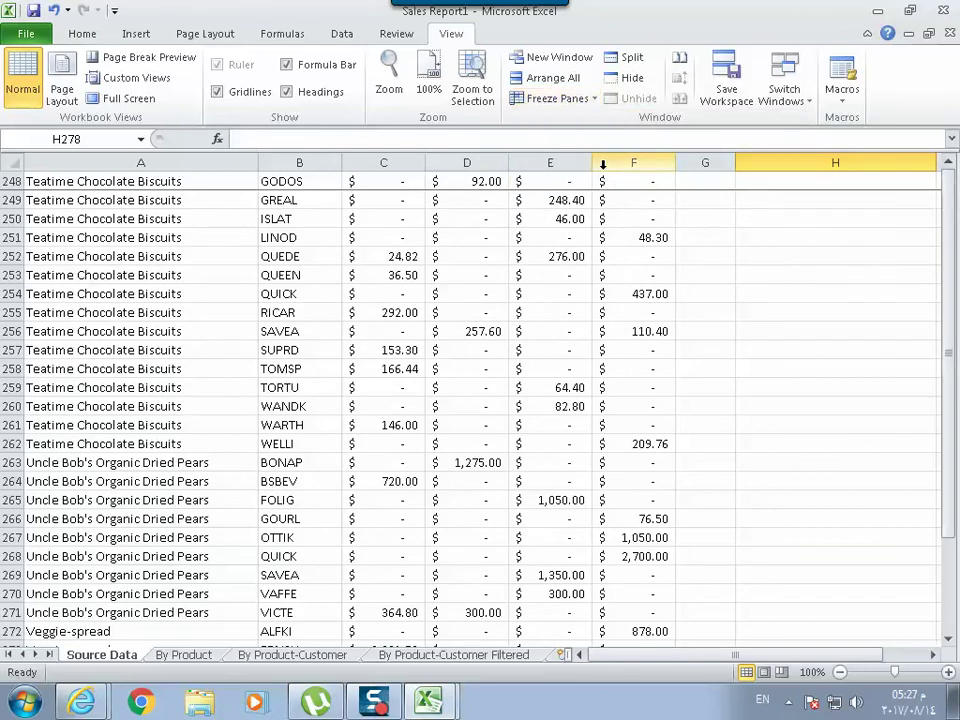
click(560, 98)
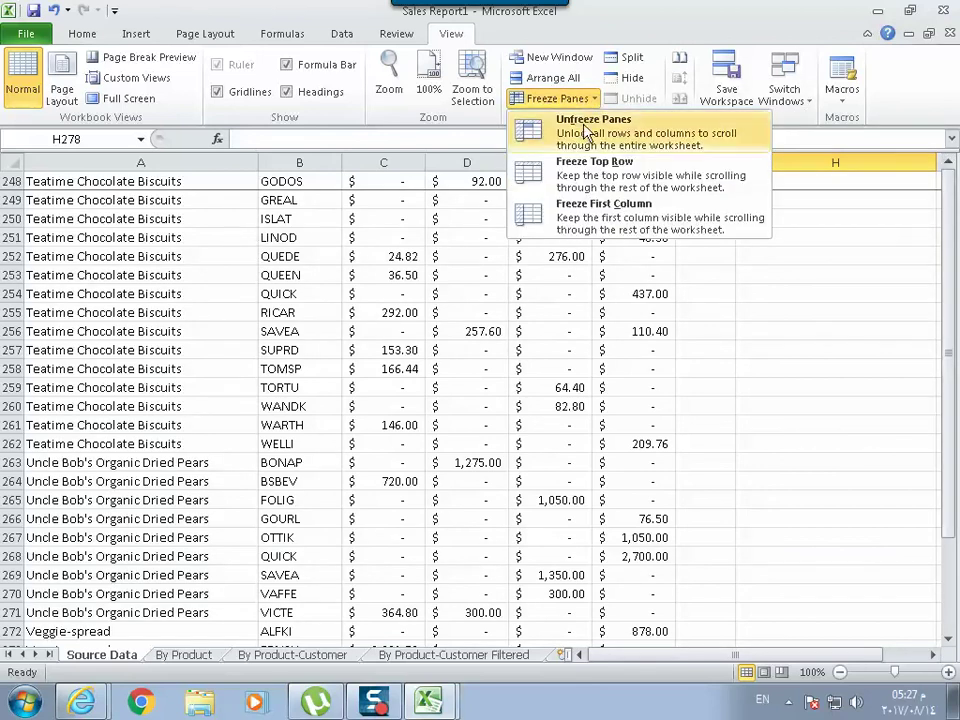
click(586, 137)
scroll(71, 369, up, 7)
scroll(71, 369, up, 8)
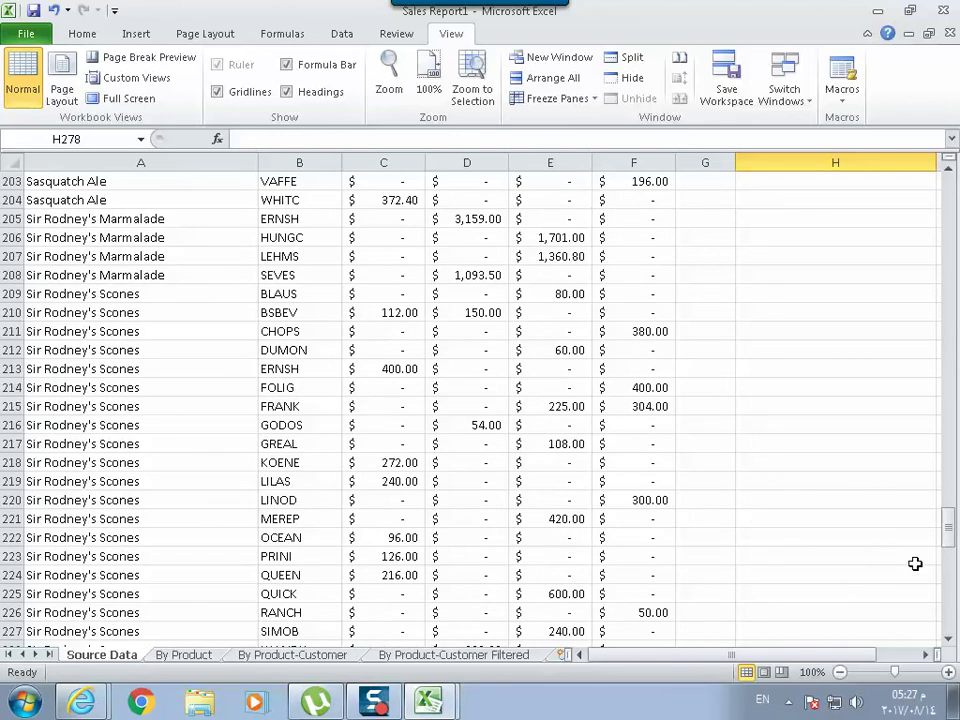
drag(950, 545, 941, 193)
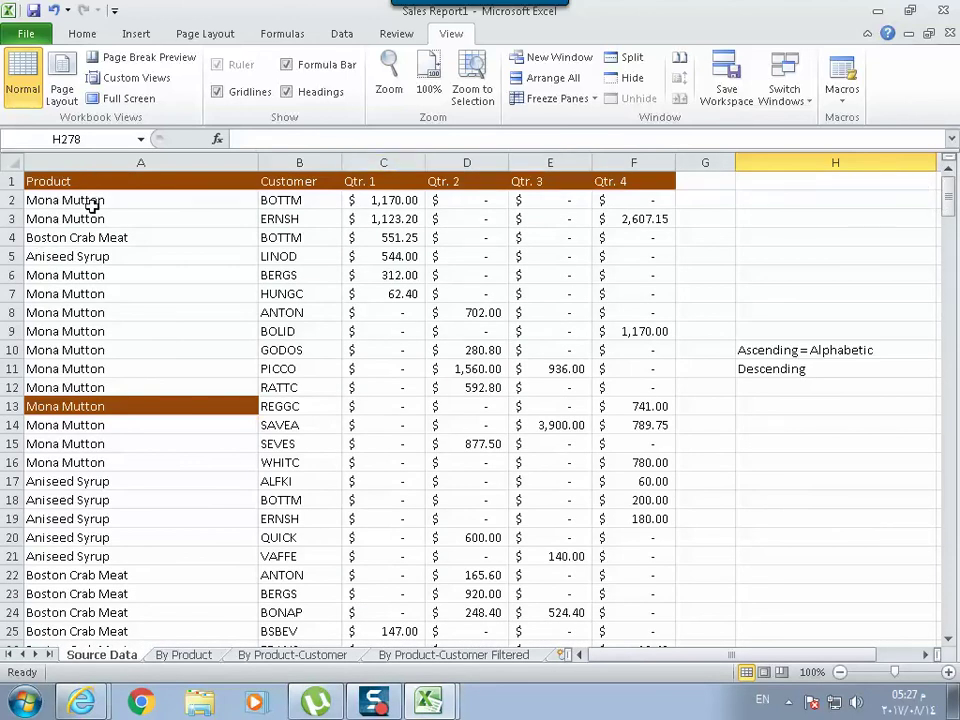
click(91, 203)
click(574, 99)
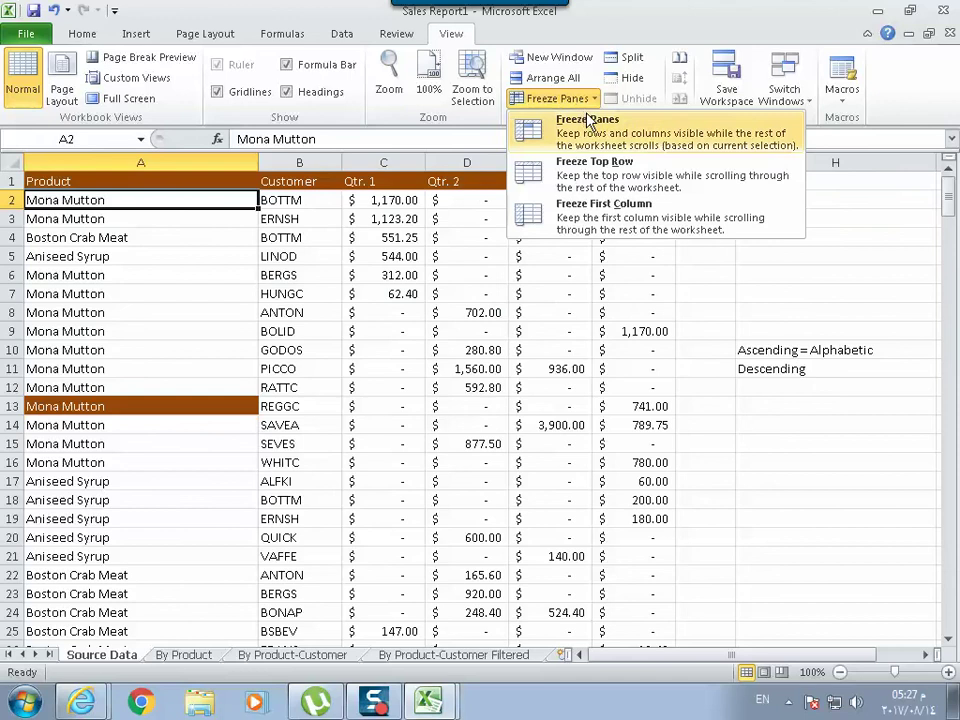
click(608, 187)
scroll(205, 296, down, 5)
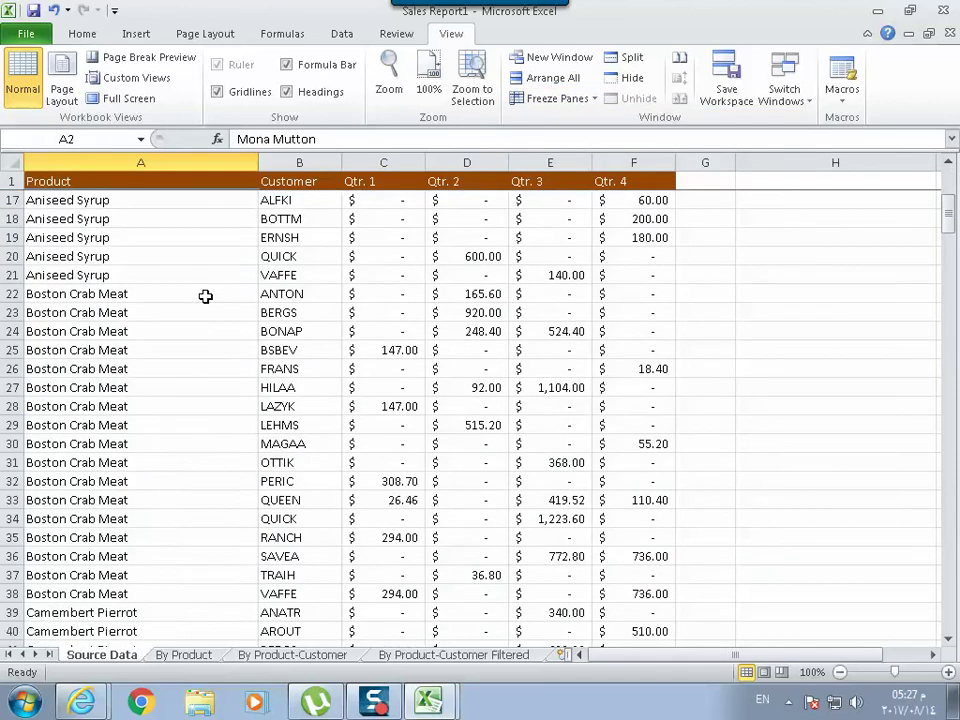
scroll(205, 296, down, 10)
scroll(205, 296, down, 8)
scroll(205, 296, down, 7)
scroll(205, 296, down, 13)
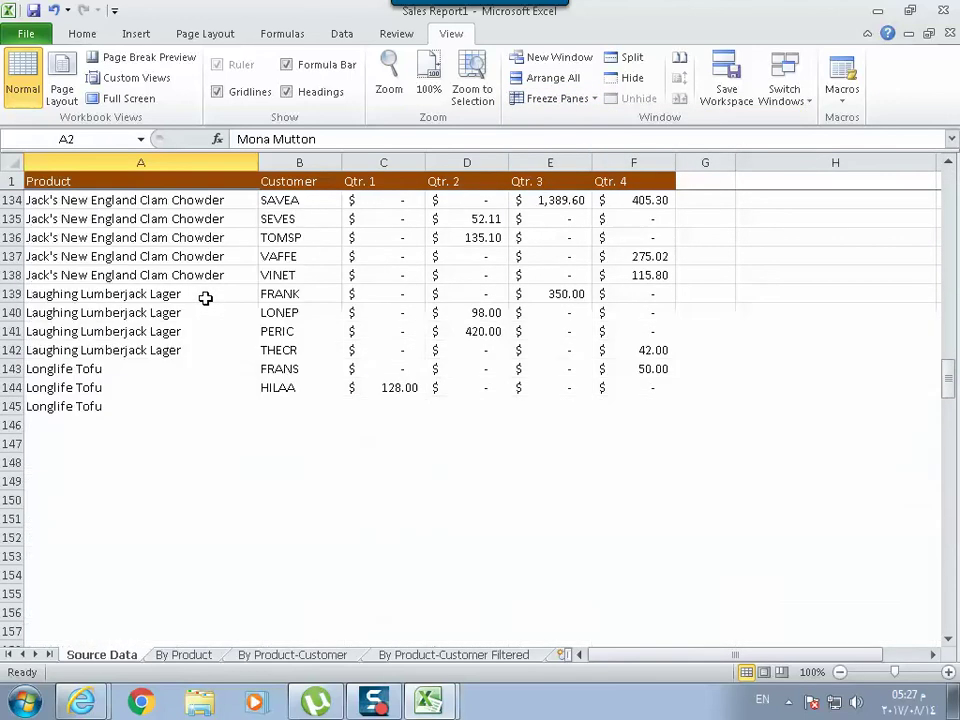
scroll(204, 300, down, 9)
scroll(204, 300, down, 16)
scroll(202, 300, down, 15)
scroll(202, 300, down, 9)
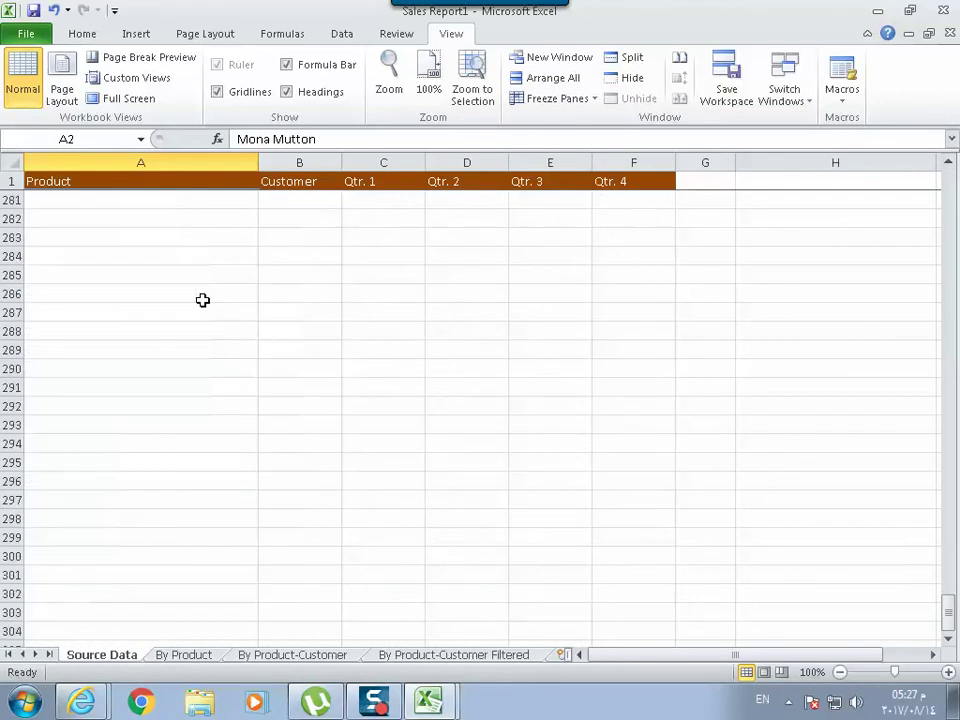
scroll(200, 302, down, 4)
scroll(200, 302, down, 4)
scroll(202, 300, down, 9)
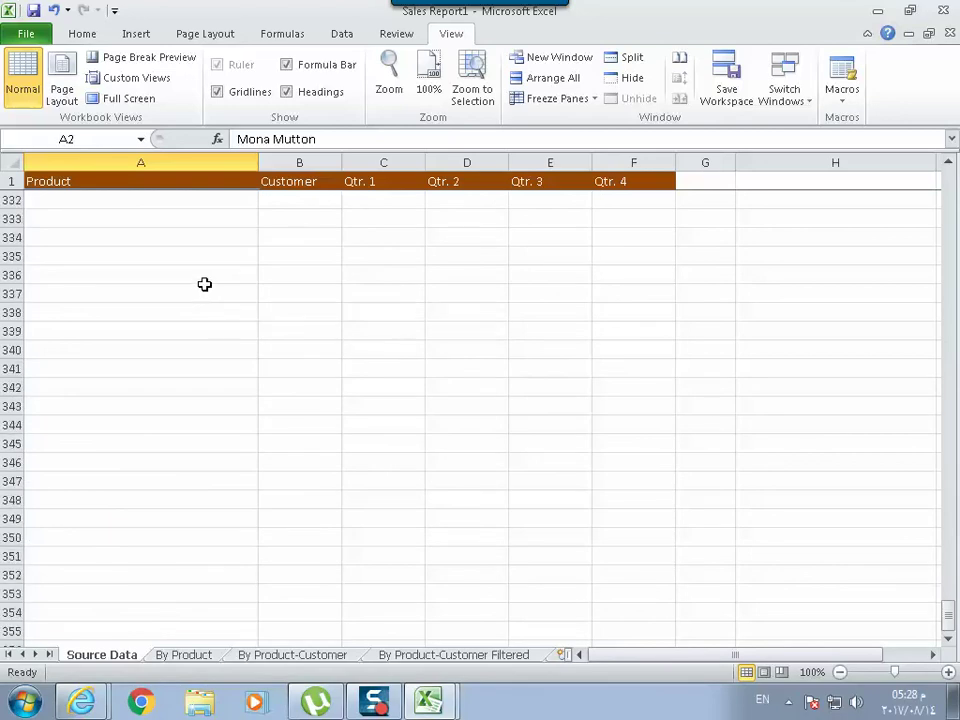
click(594, 99)
click(598, 122)
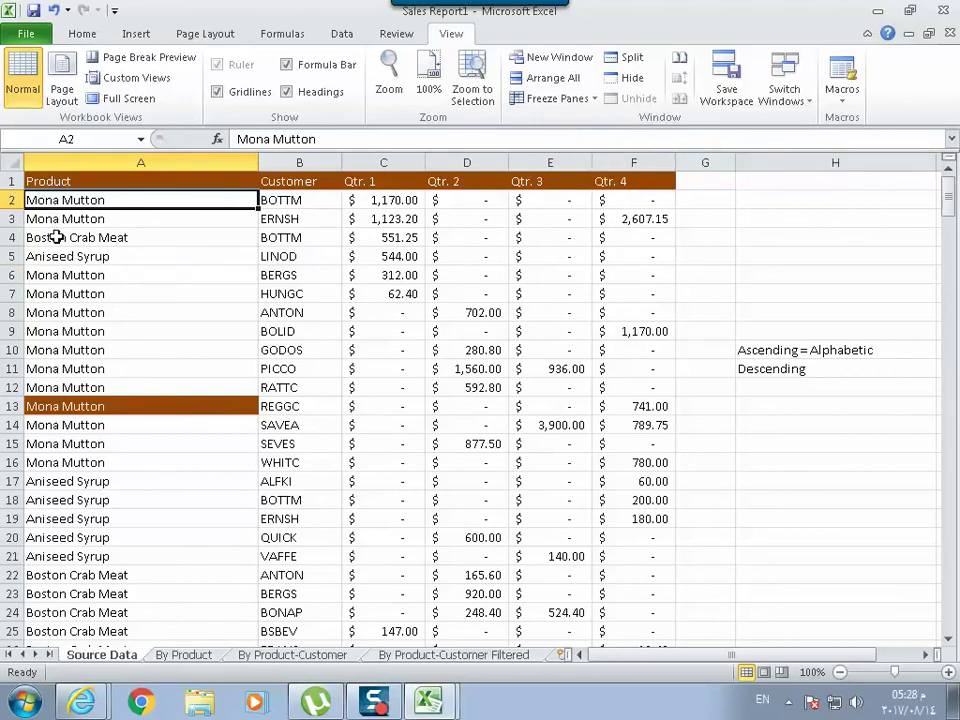
click(77, 182)
click(86, 199)
click(80, 218)
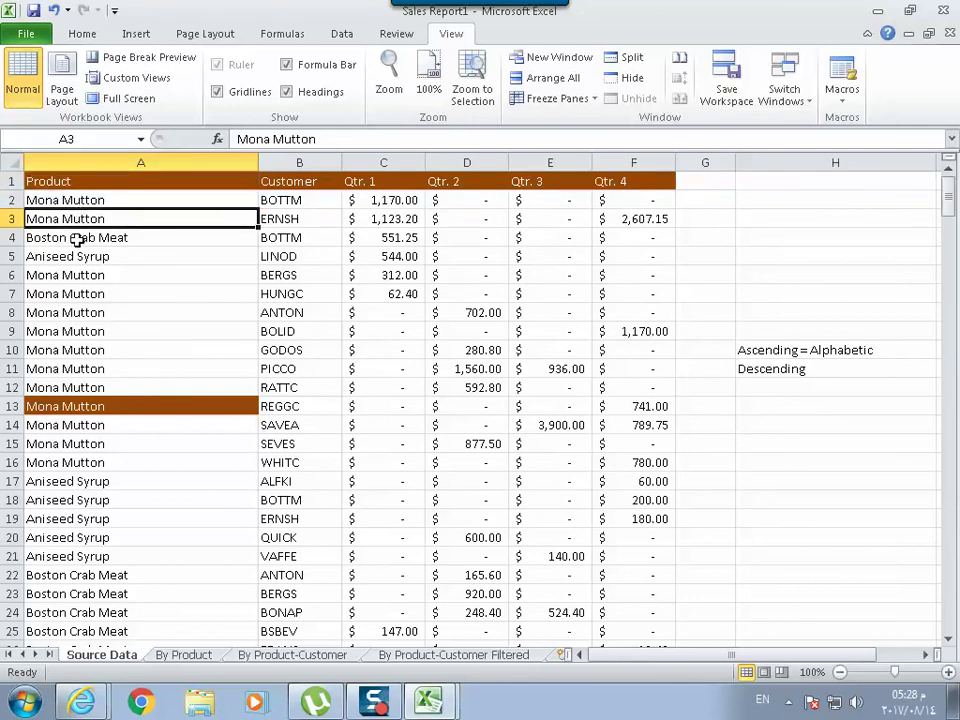
click(77, 238)
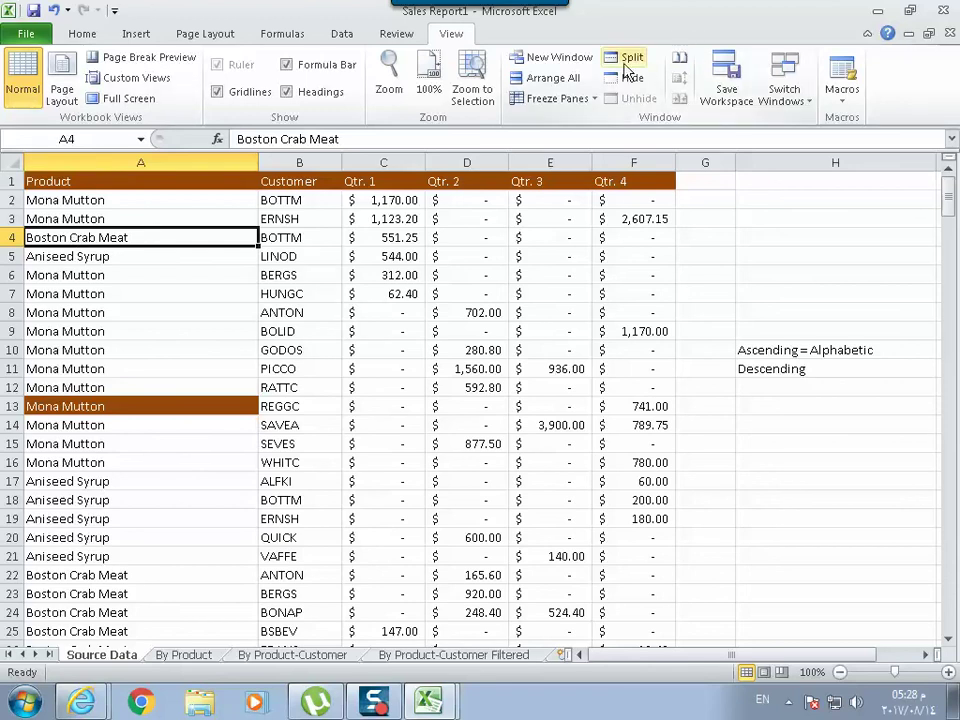
Freeze rows 1 to 3 above cell A4 and scroll down to check they stay put
click(558, 98)
click(568, 133)
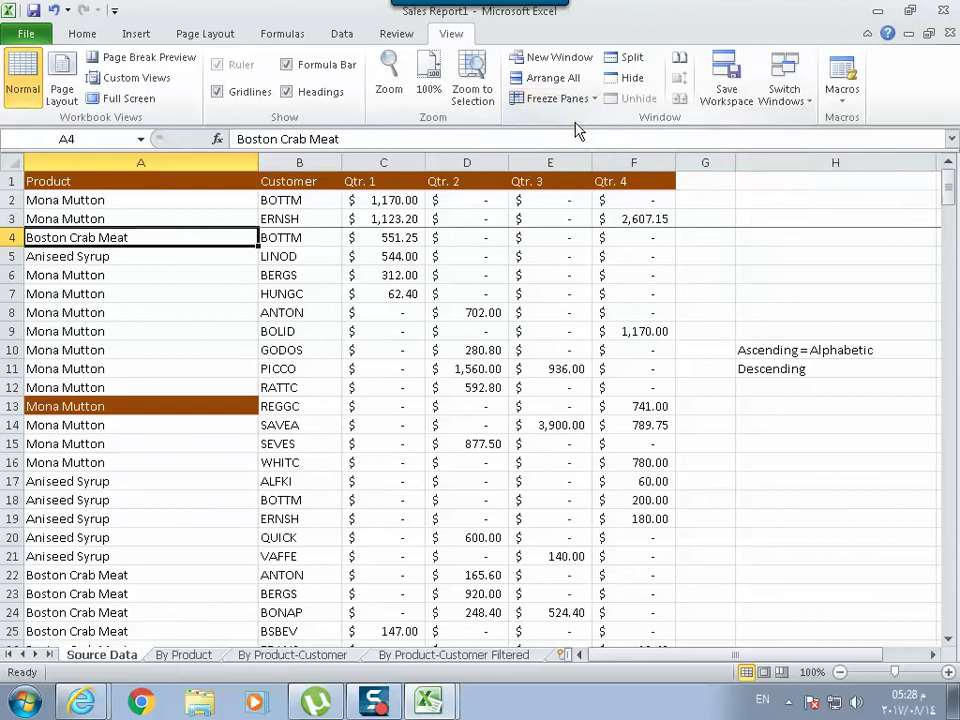
scroll(161, 330, down, 16)
scroll(167, 364, down, 4)
scroll(167, 364, down, 8)
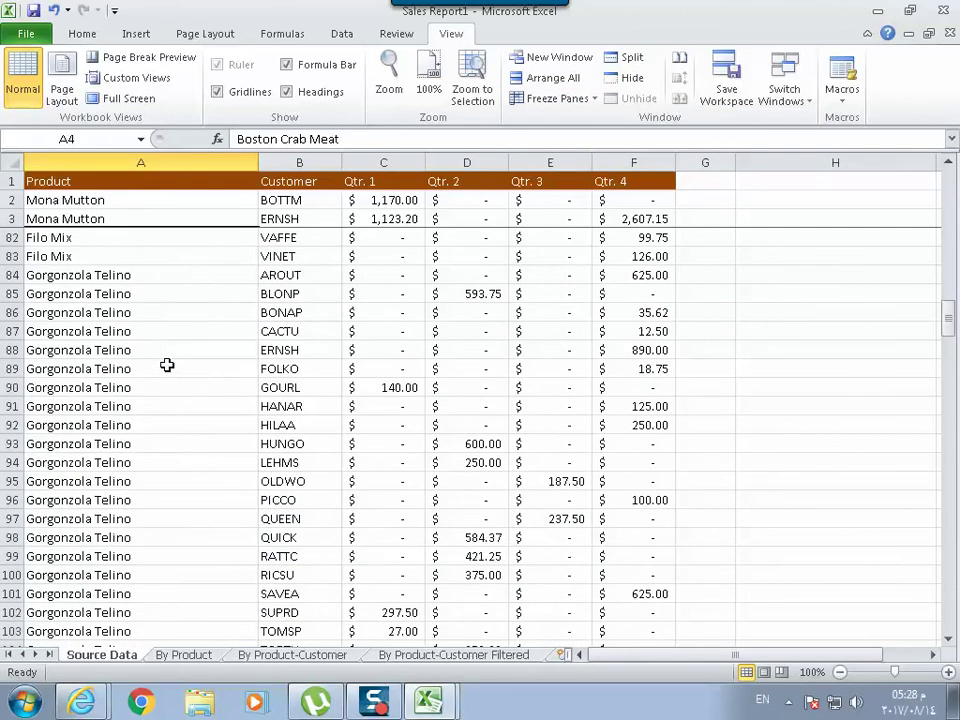
scroll(167, 364, down, 13)
scroll(167, 367, down, 9)
scroll(167, 367, down, 7)
scroll(167, 367, down, 14)
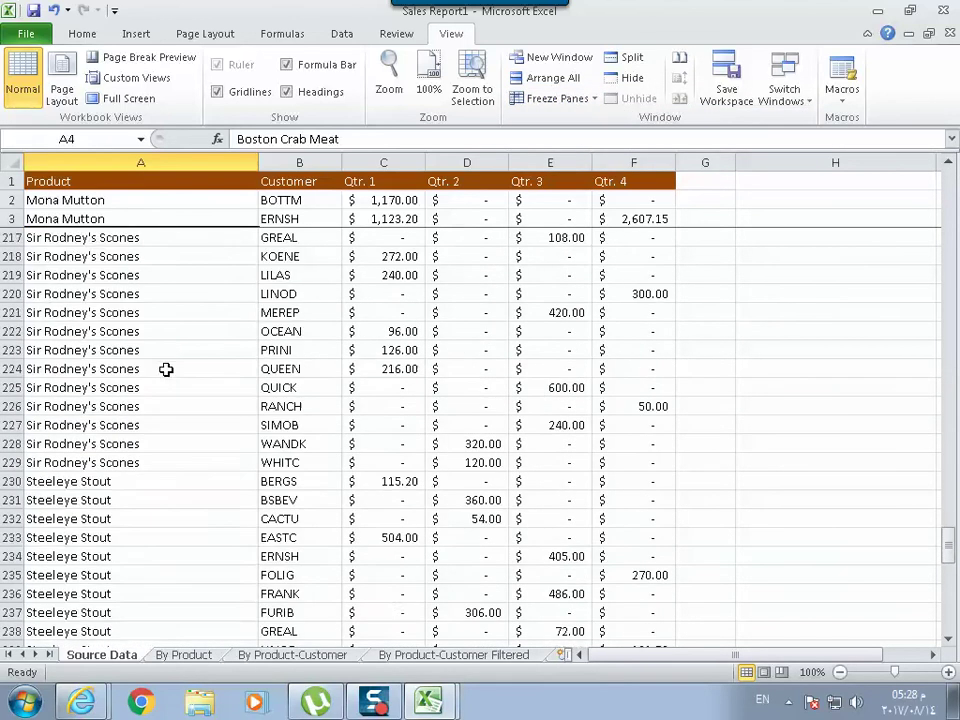
scroll(167, 367, down, 11)
scroll(166, 372, down, 3)
scroll(165, 377, down, 14)
scroll(166, 378, down, 3)
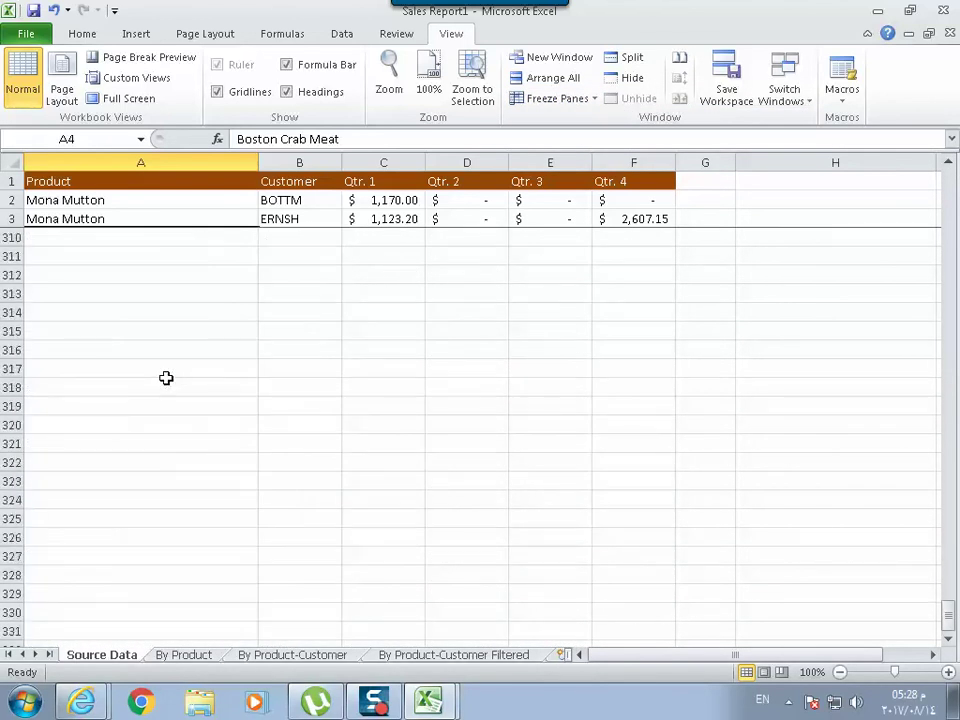
Unfreeze the panes and show the hidden system tray icons
click(556, 108)
click(561, 125)
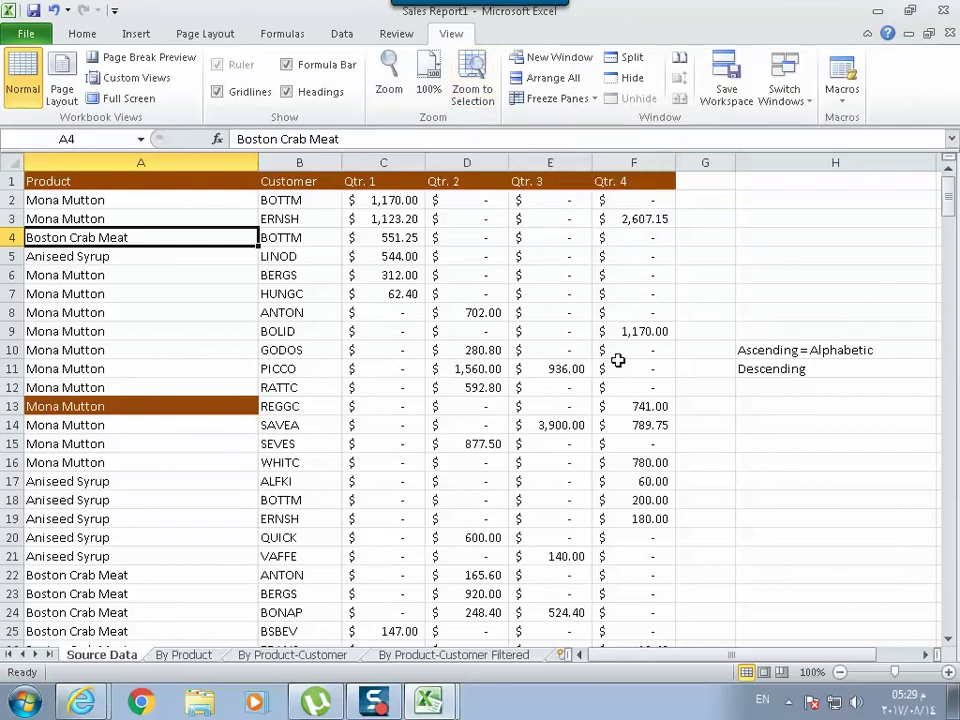
click(789, 703)
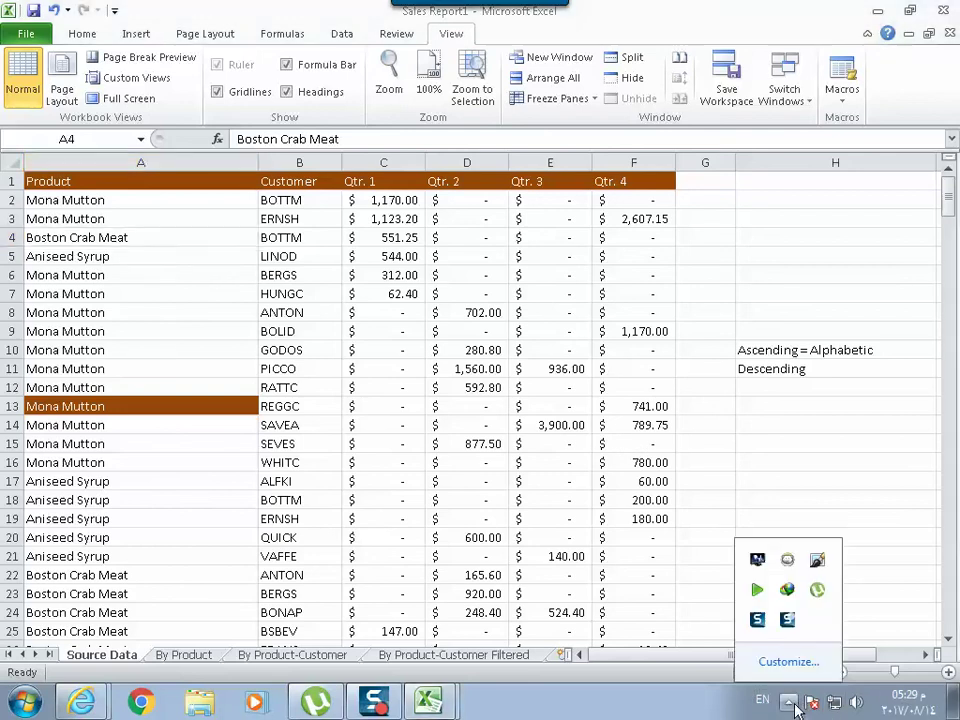